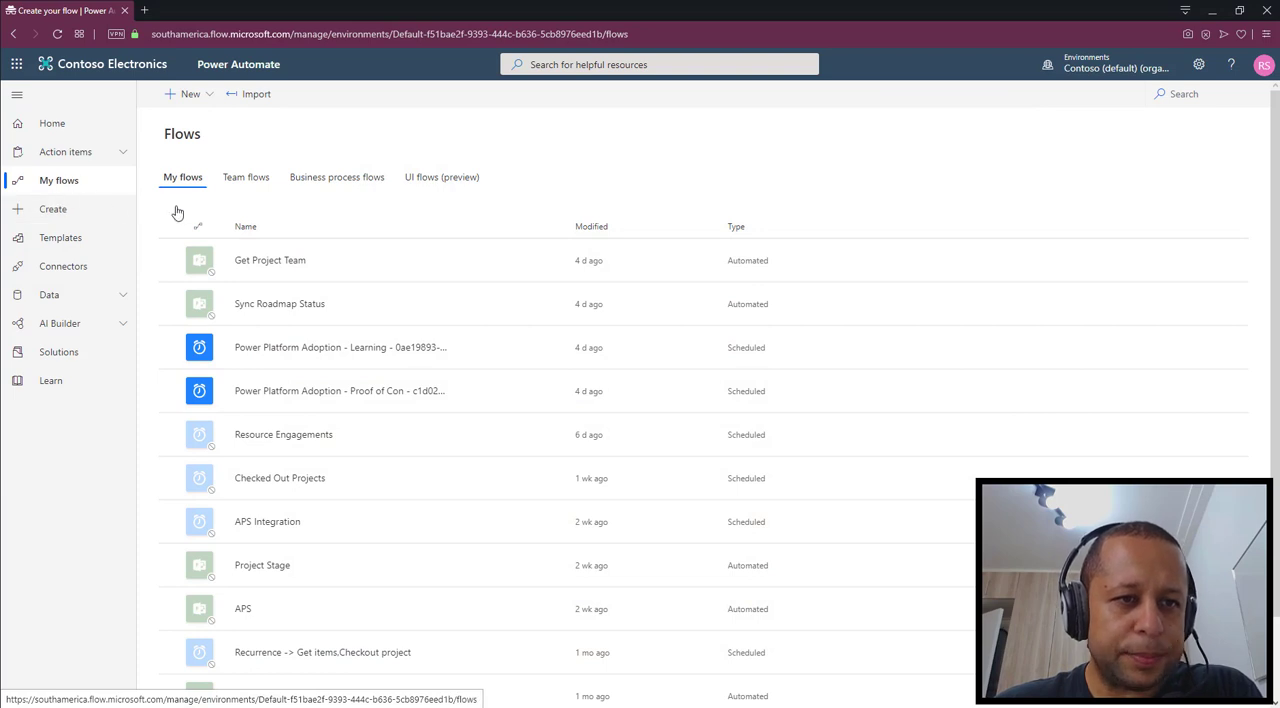
Start a new scheduled flow from blank, skipping the name and recurrence setup to reach the empty flow designer
left_click(188, 94)
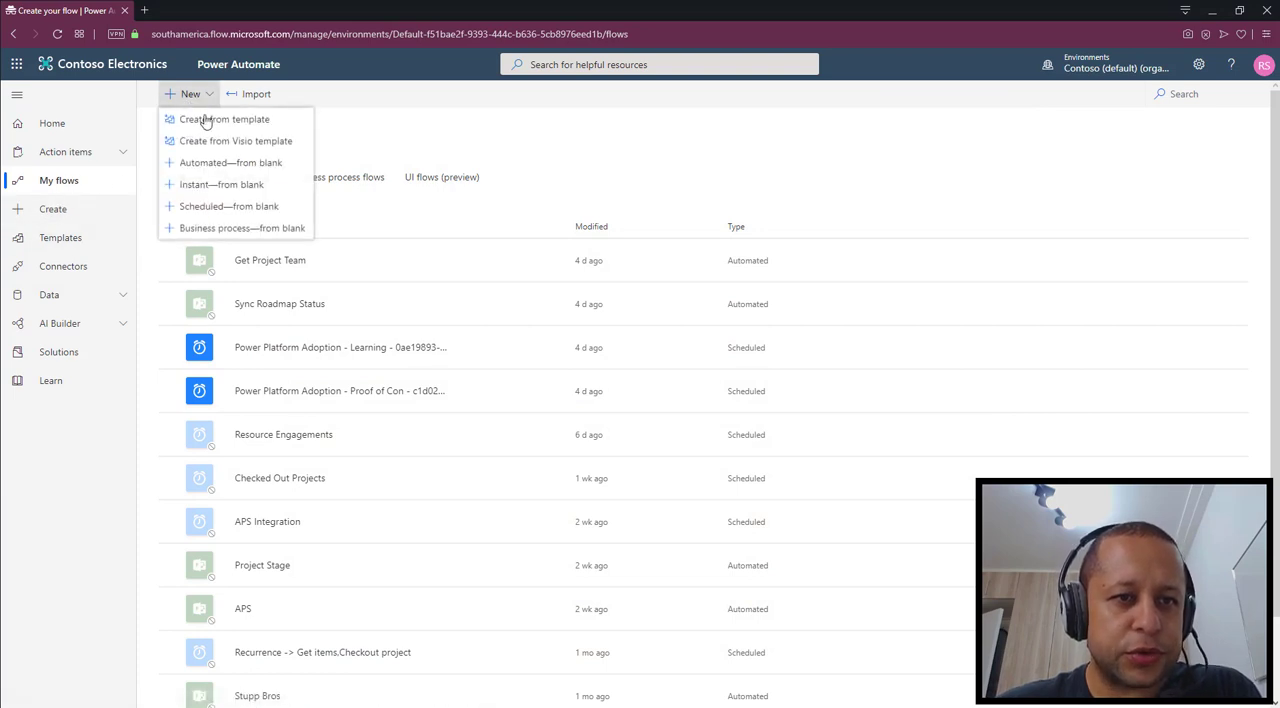
left_click(236, 208)
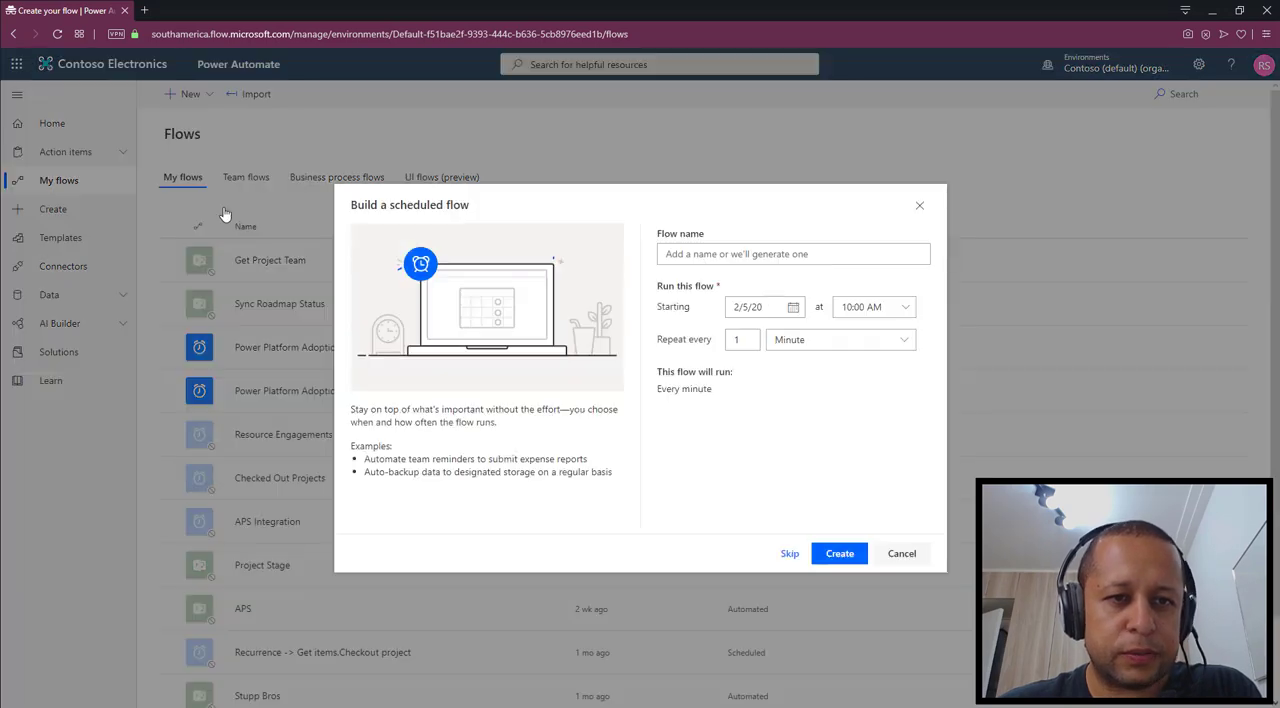
left_click(794, 555)
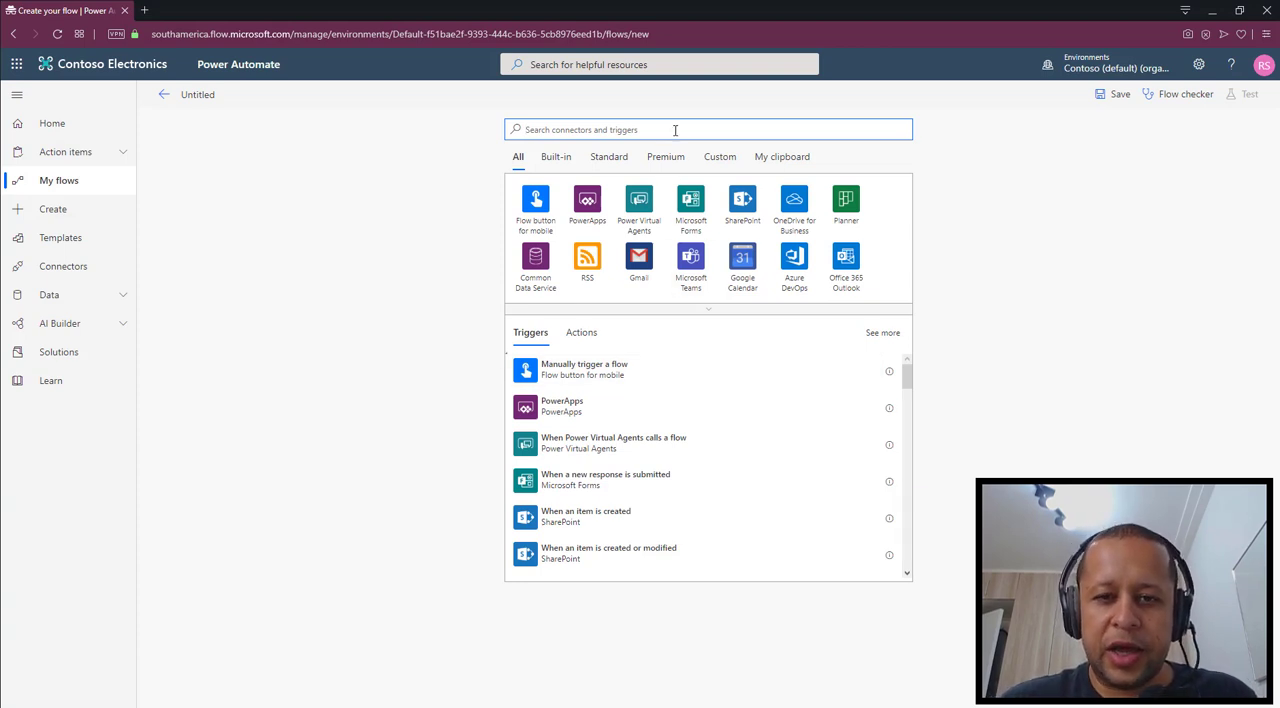
type("project")
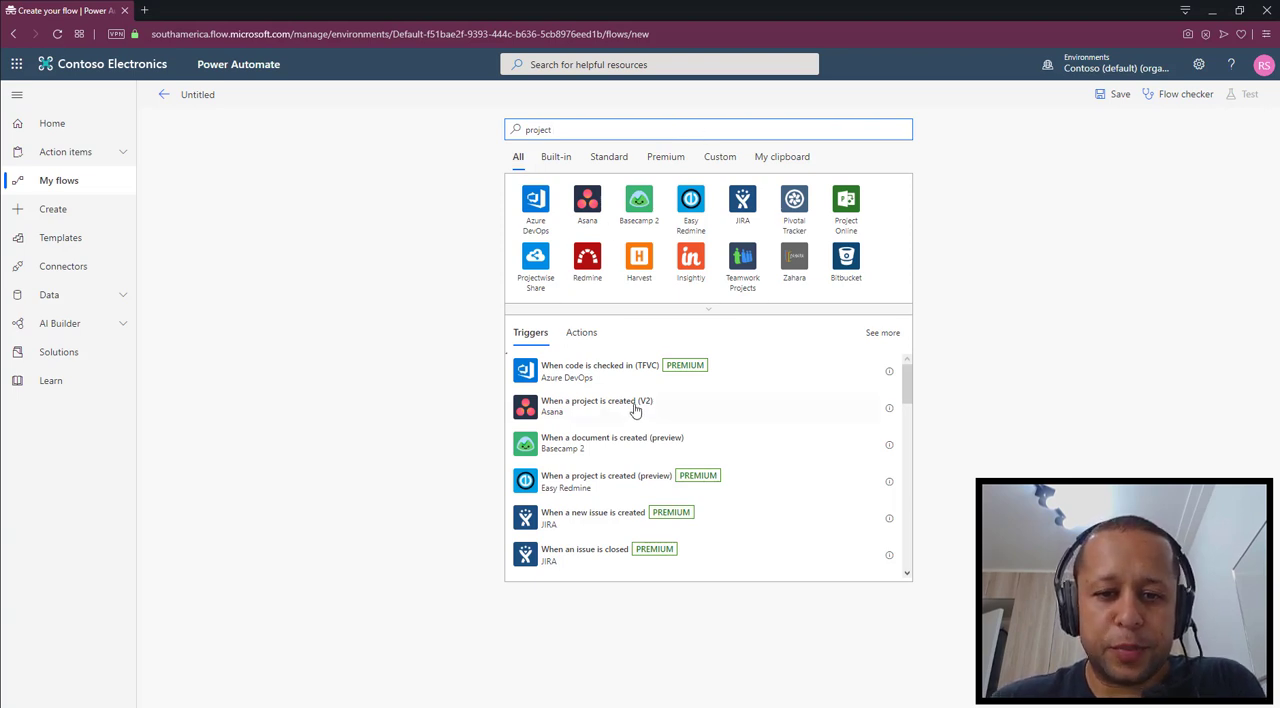
scroll(636, 419, "down", 4)
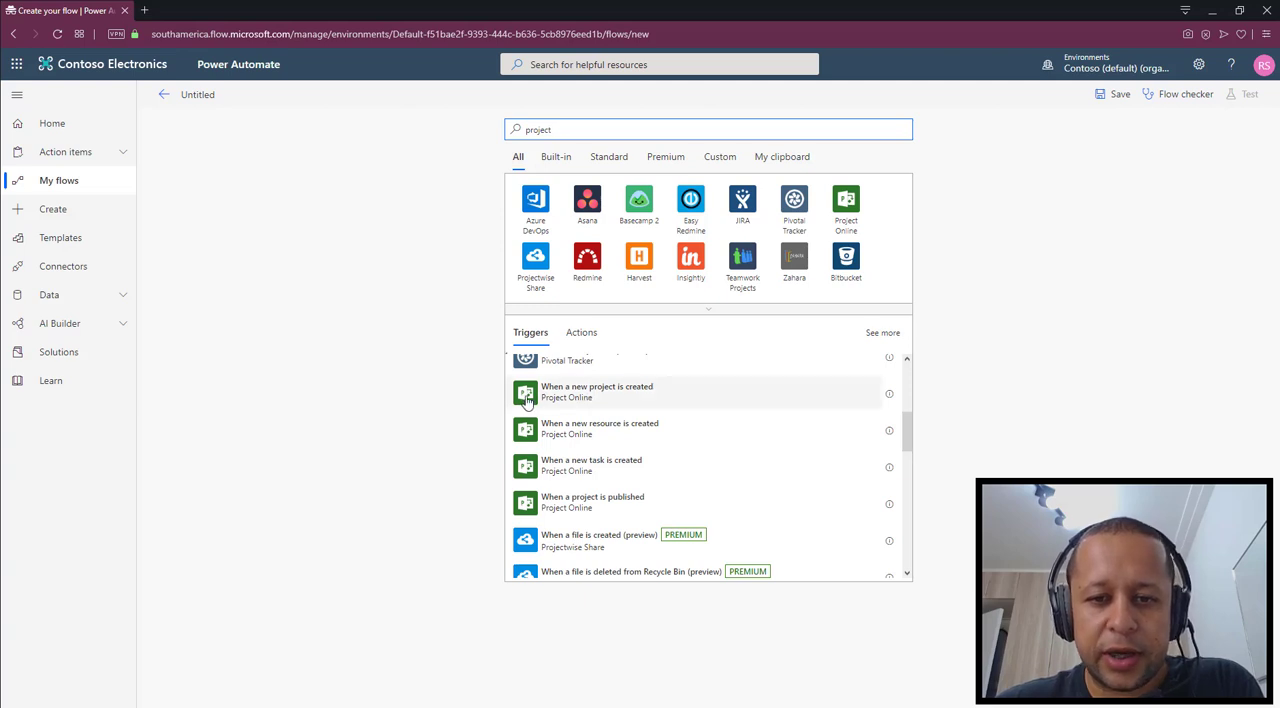
left_click(610, 398)
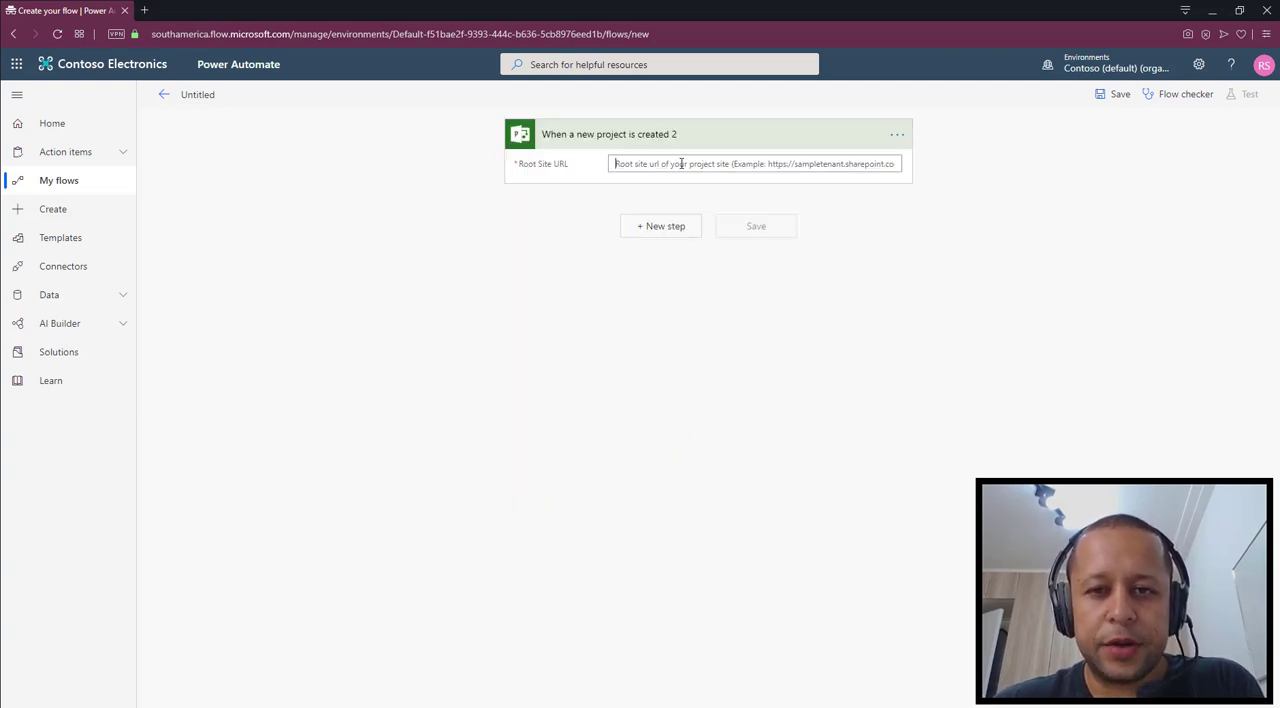
left_click(681, 164)
type("https://m365x569178.sharepoint.com/sites/pwa/")
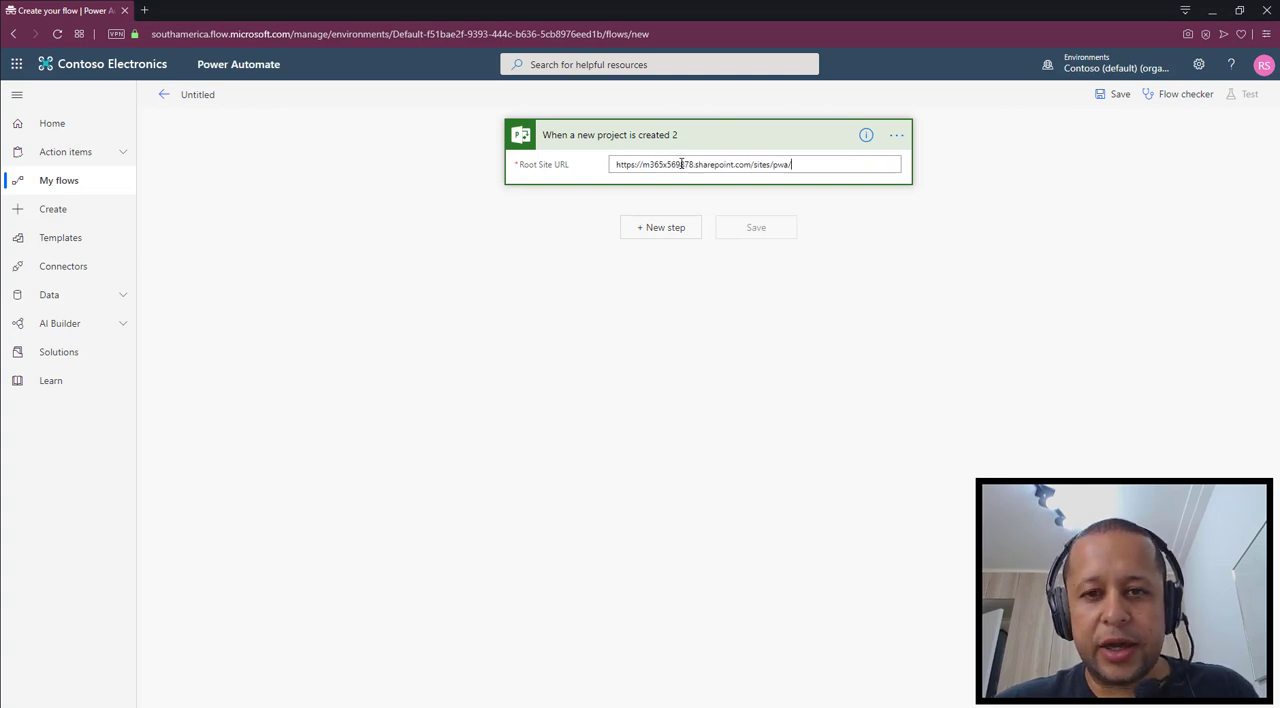
left_click(665, 229)
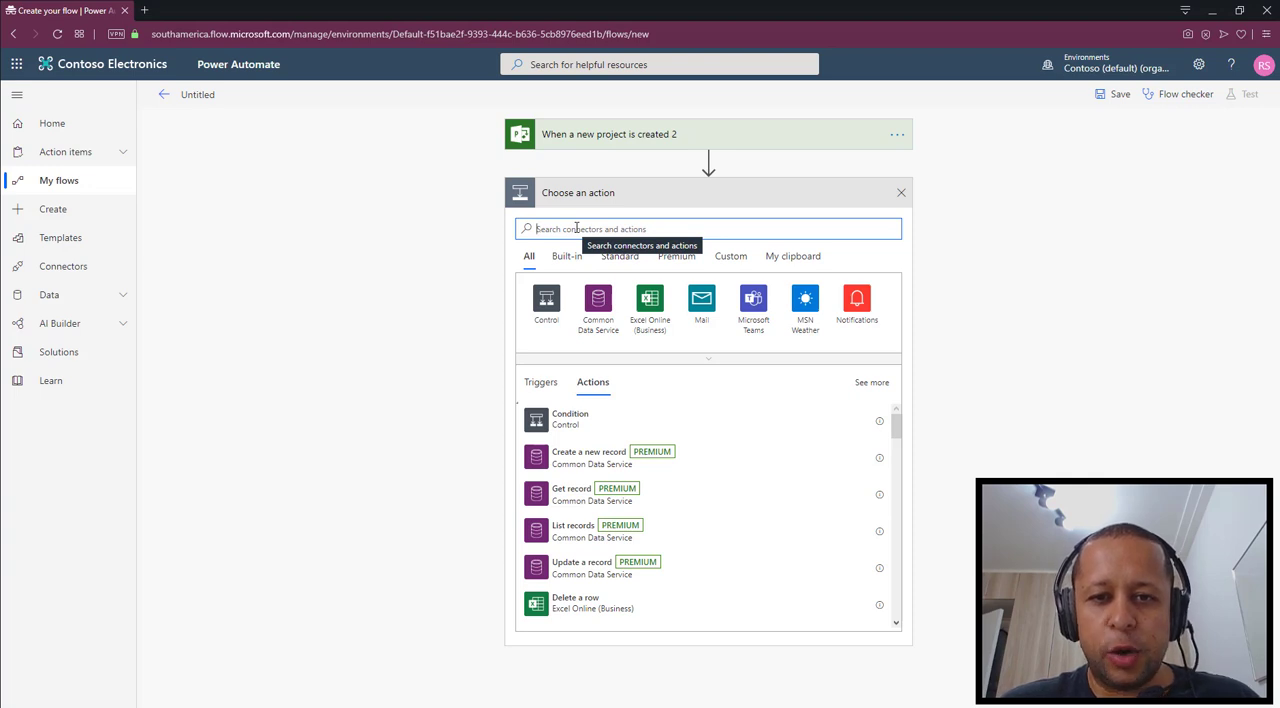
type("dela")
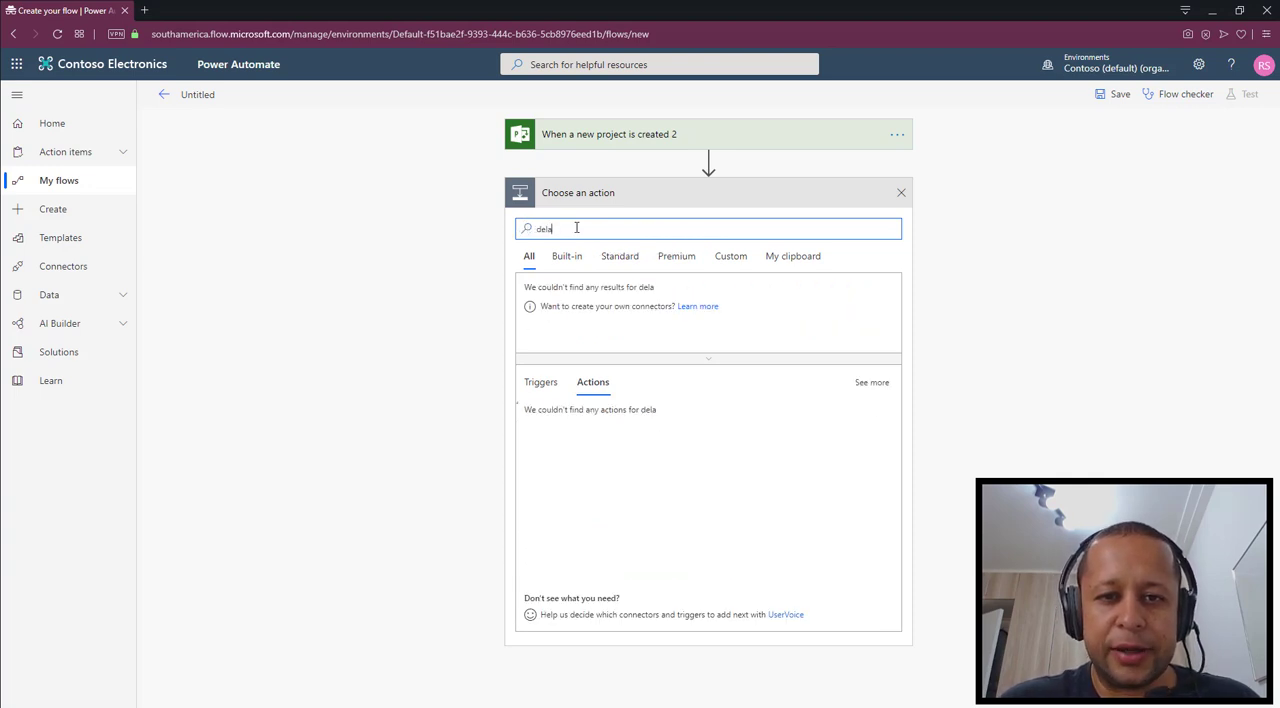
type("y")
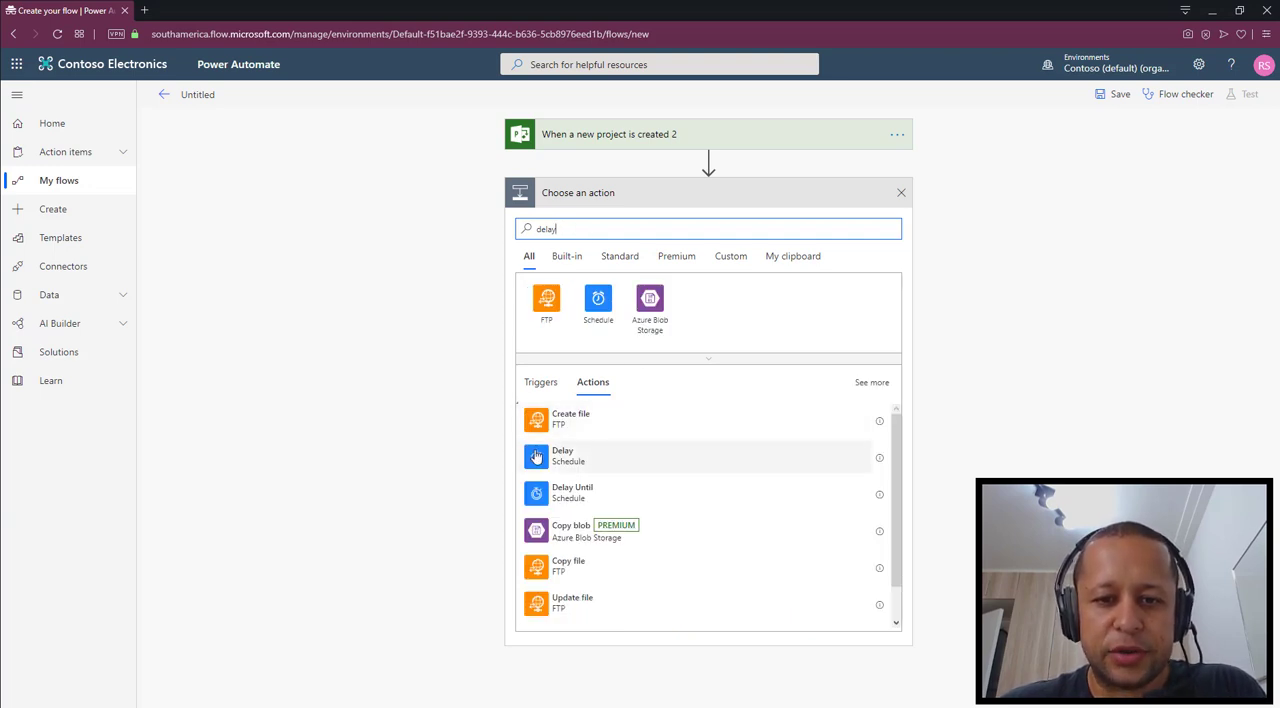
left_click(572, 468)
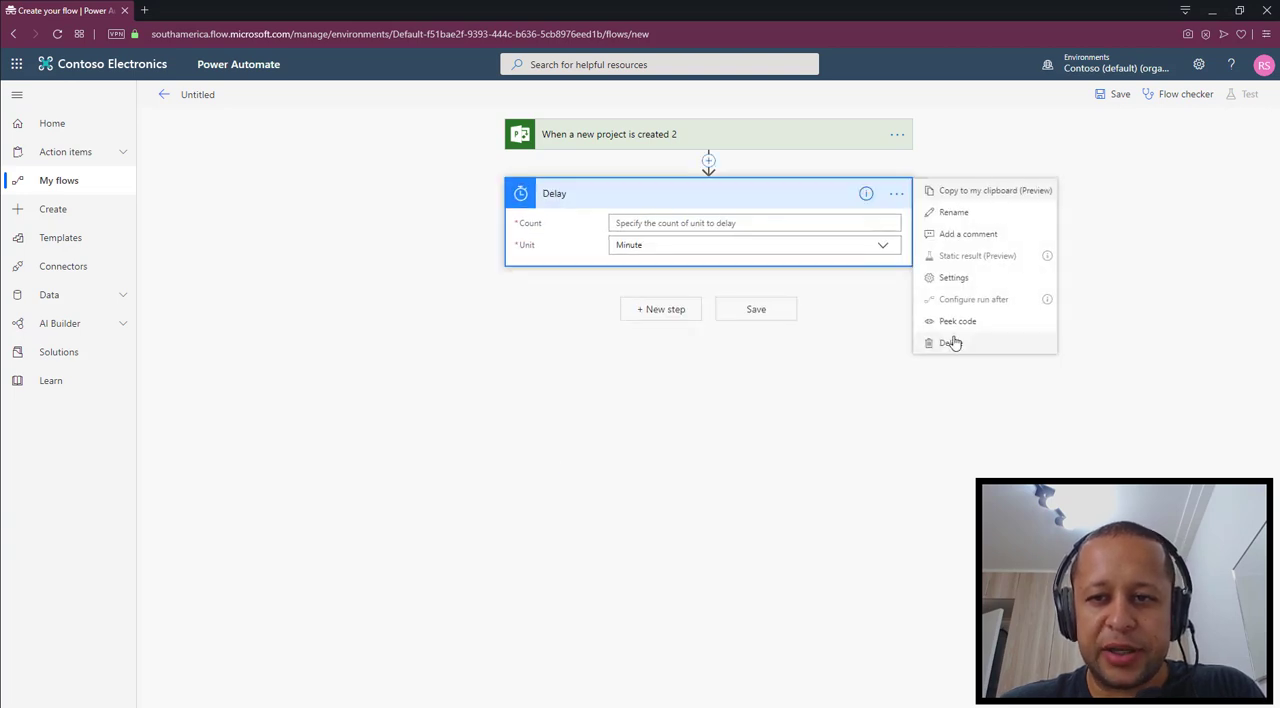
left_click(954, 342)
left_click(648, 411)
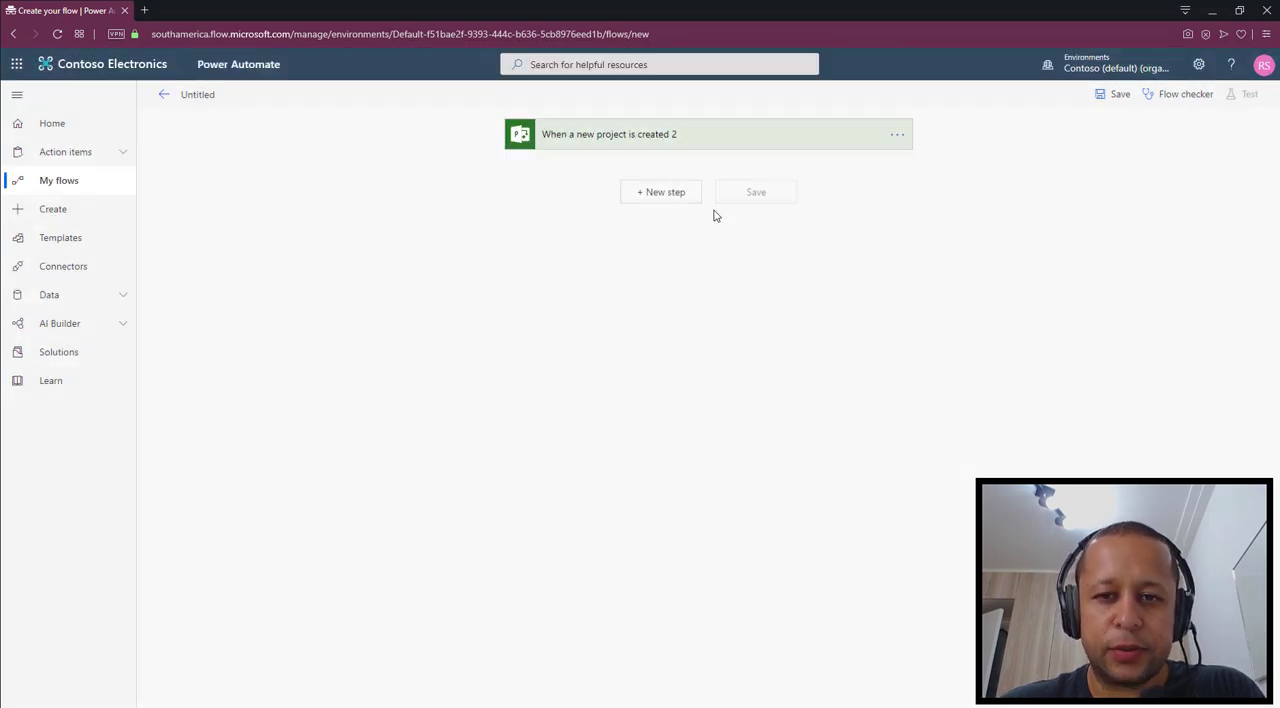
Add the Schedule action "Delay Until" below the new-project trigger
left_click(683, 200)
type("del")
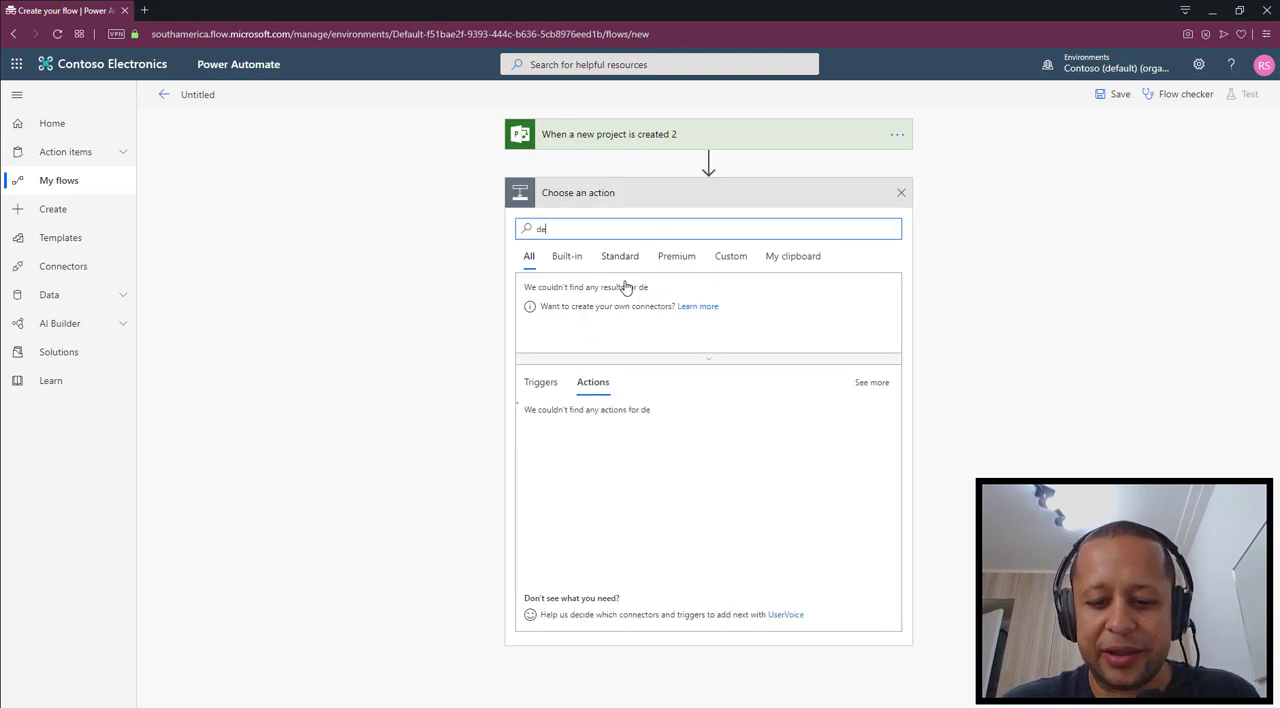
key("BackSpace")
type("lay")
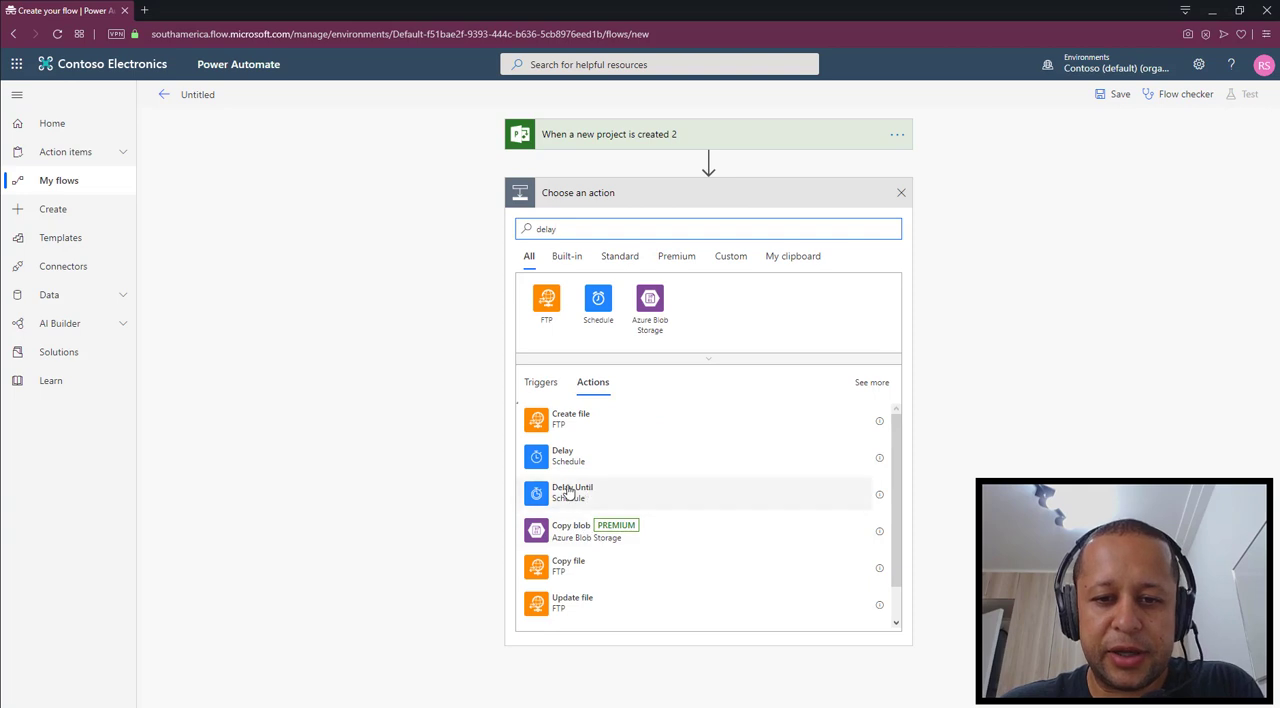
left_click(571, 494)
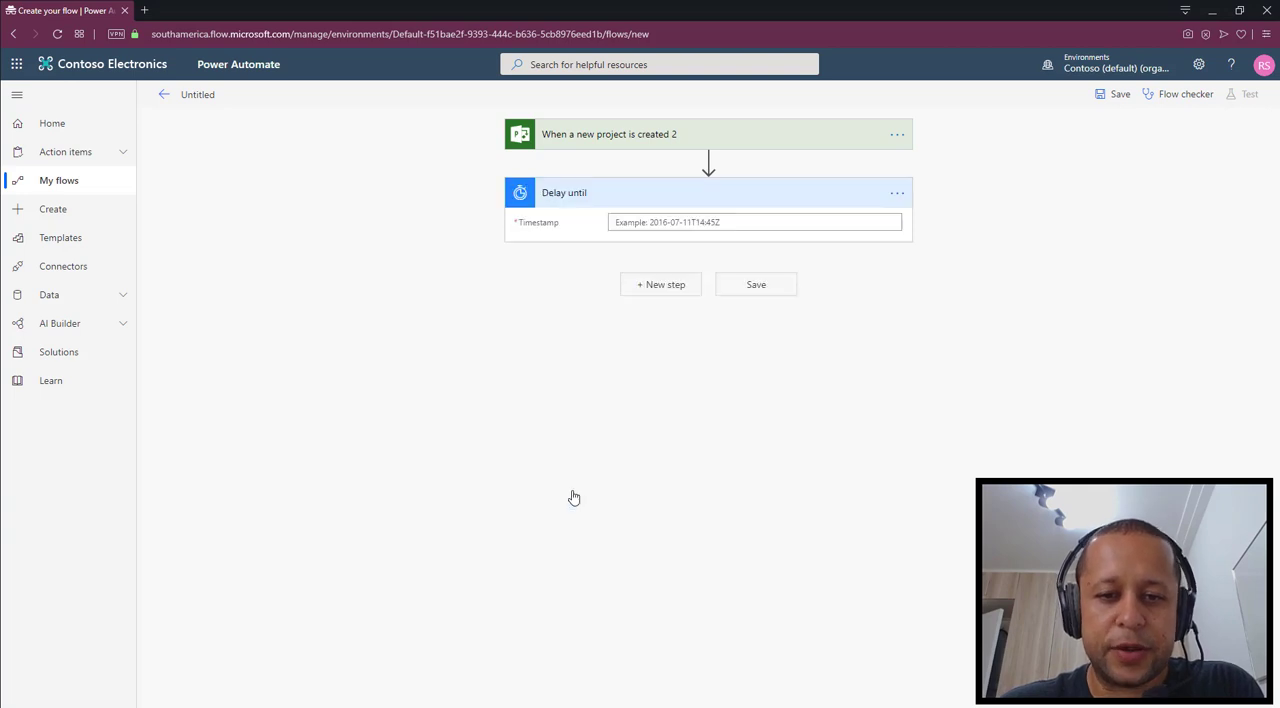
Set the Timestamp of the Delay until action to the expression addMinutes(utcNow(),5)
left_click(649, 222)
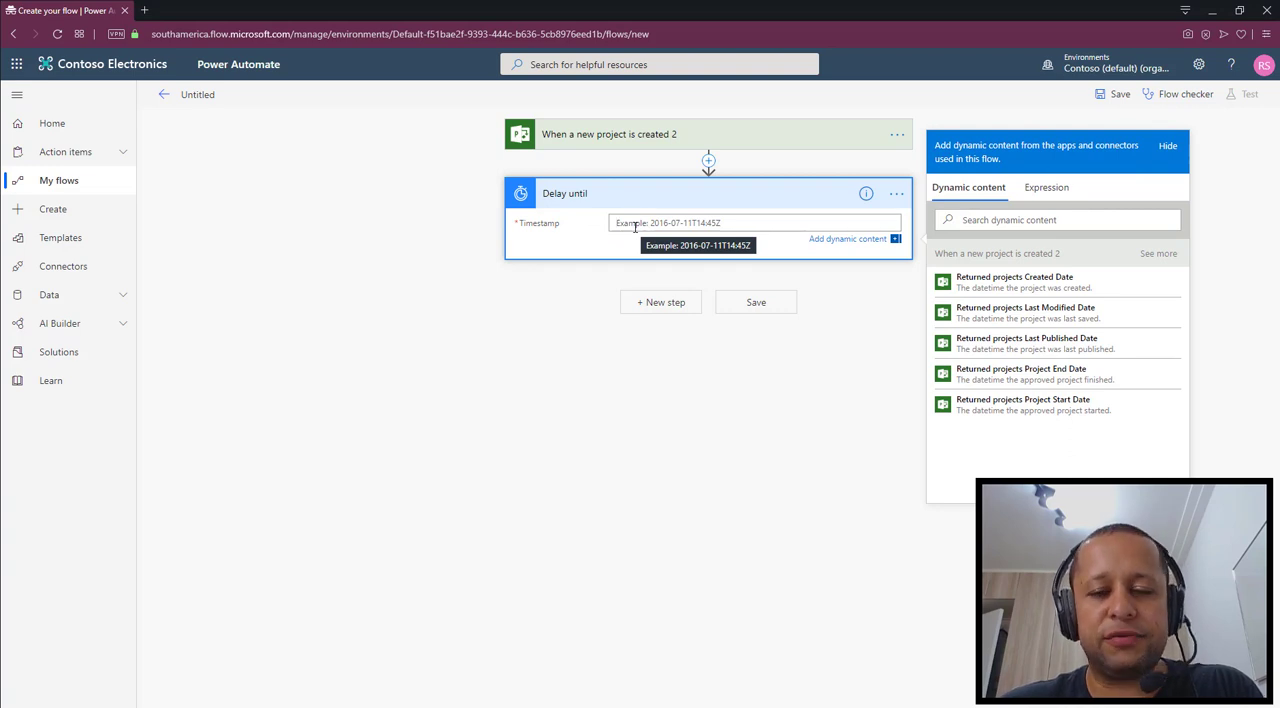
left_click(1066, 194)
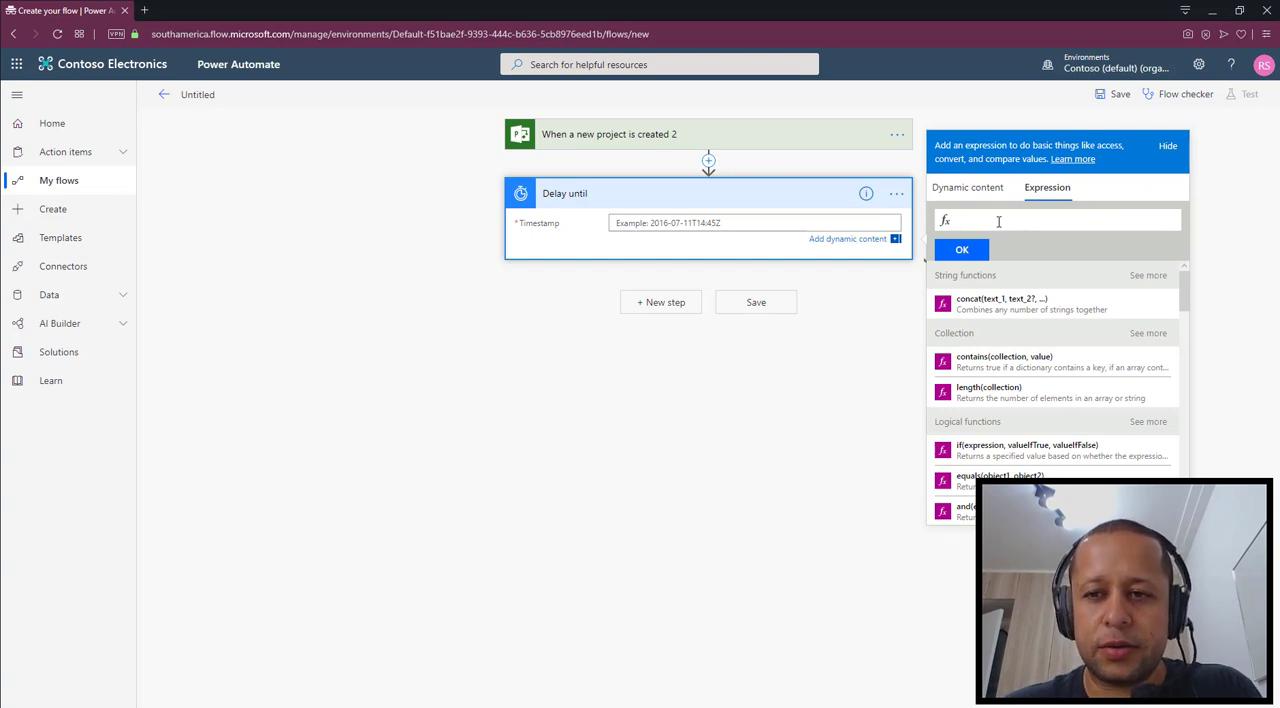
type("add")
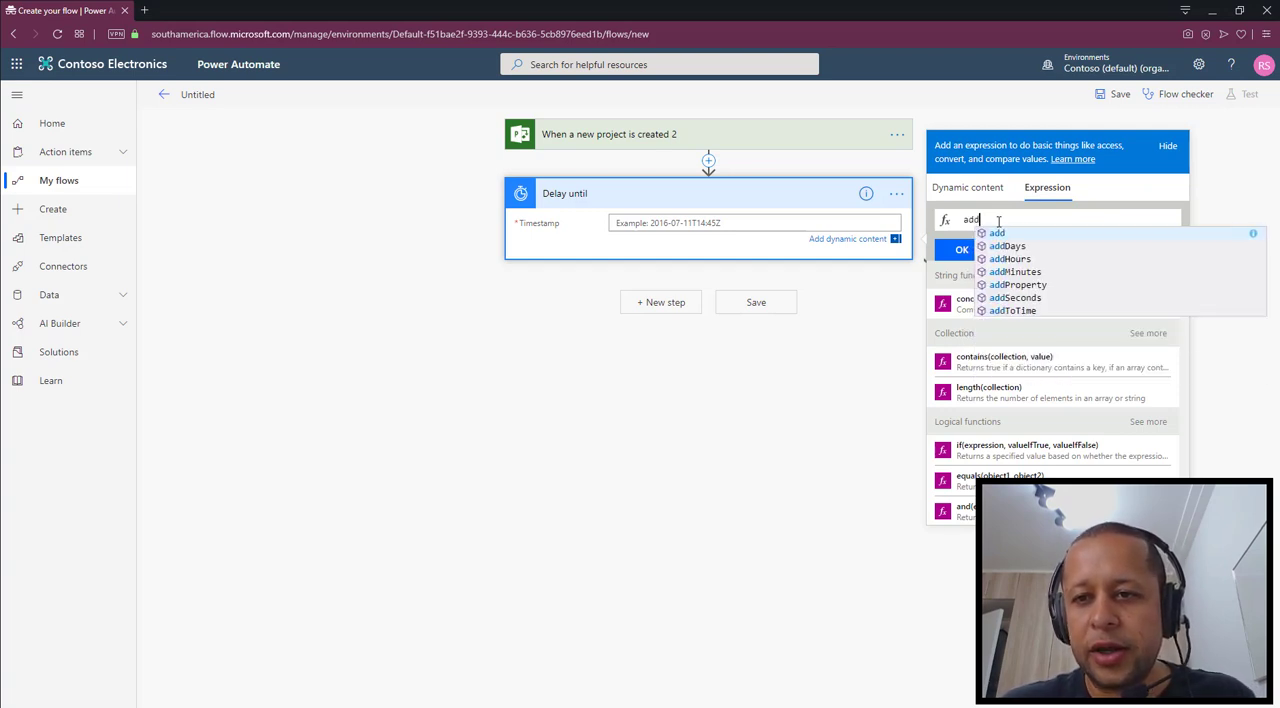
type("mi")
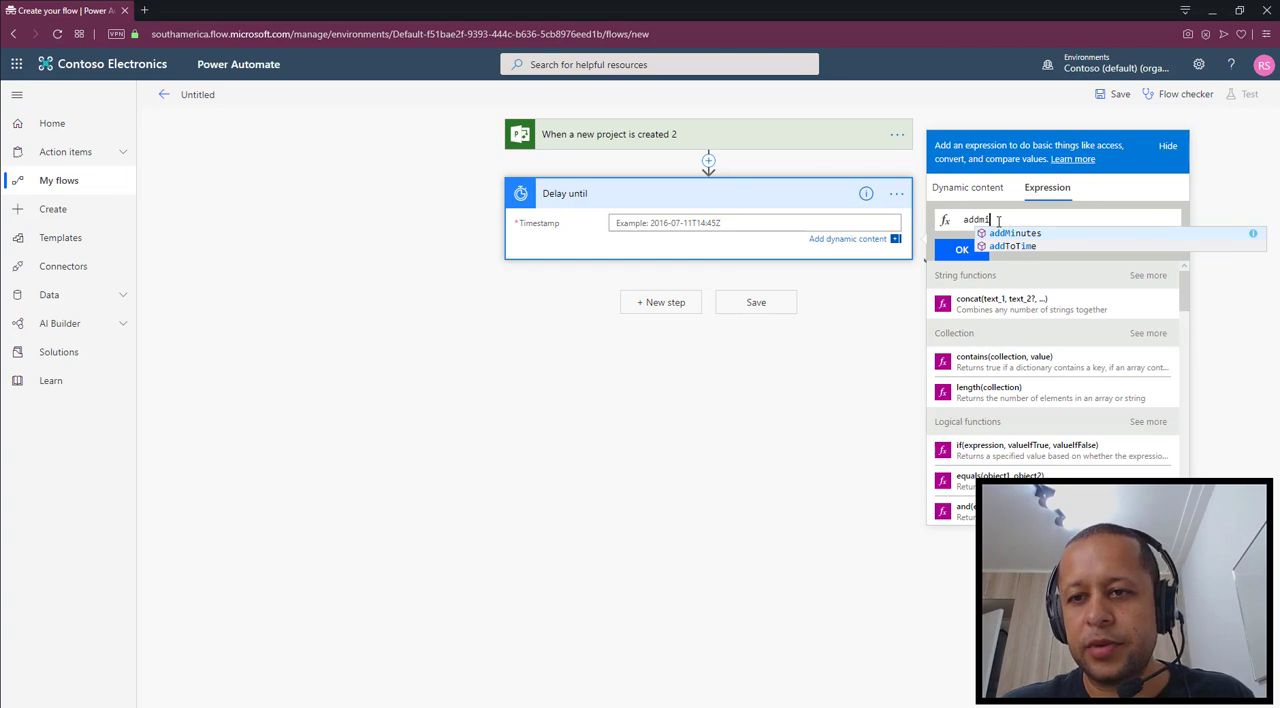
left_click(1013, 235)
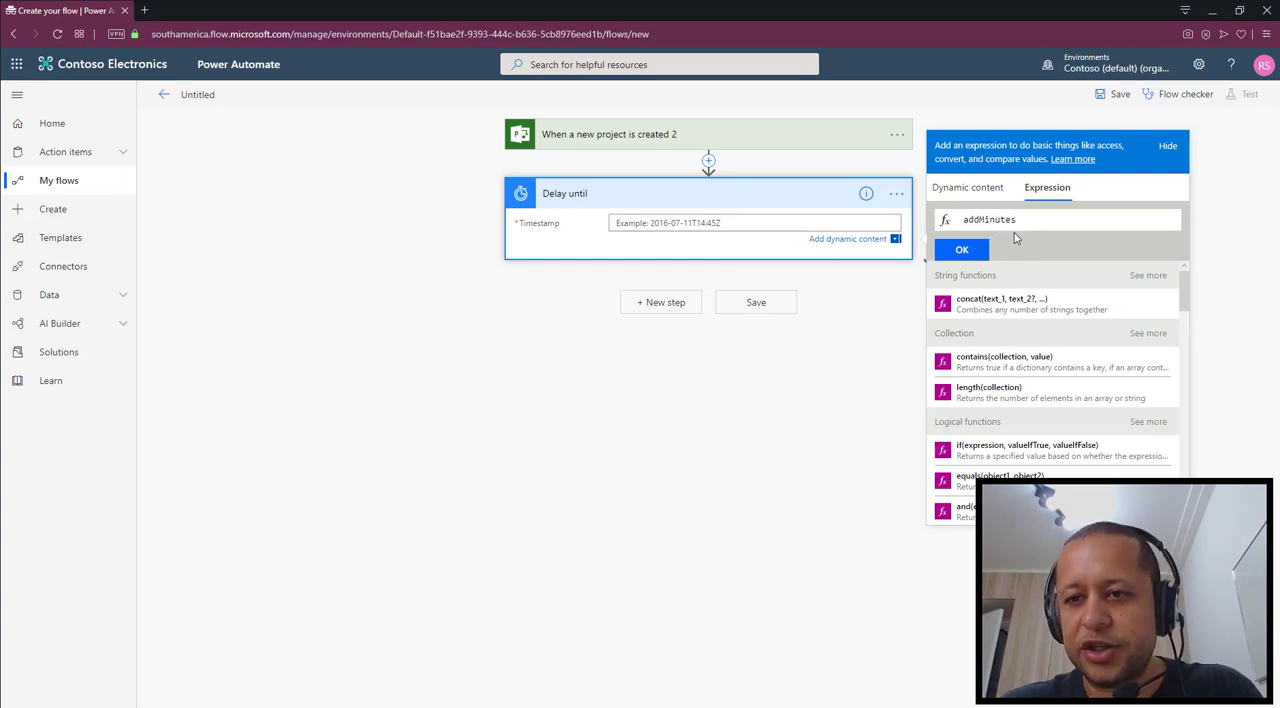
type("(")
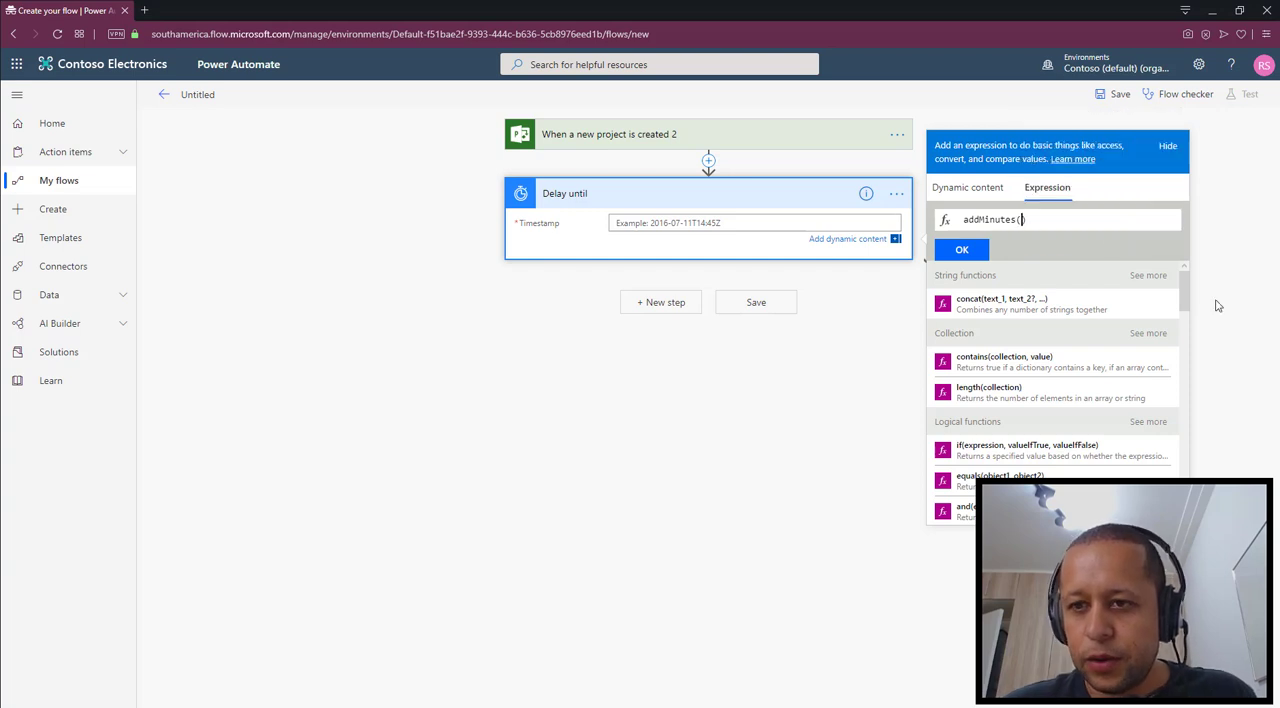
type("utc")
key("Return")
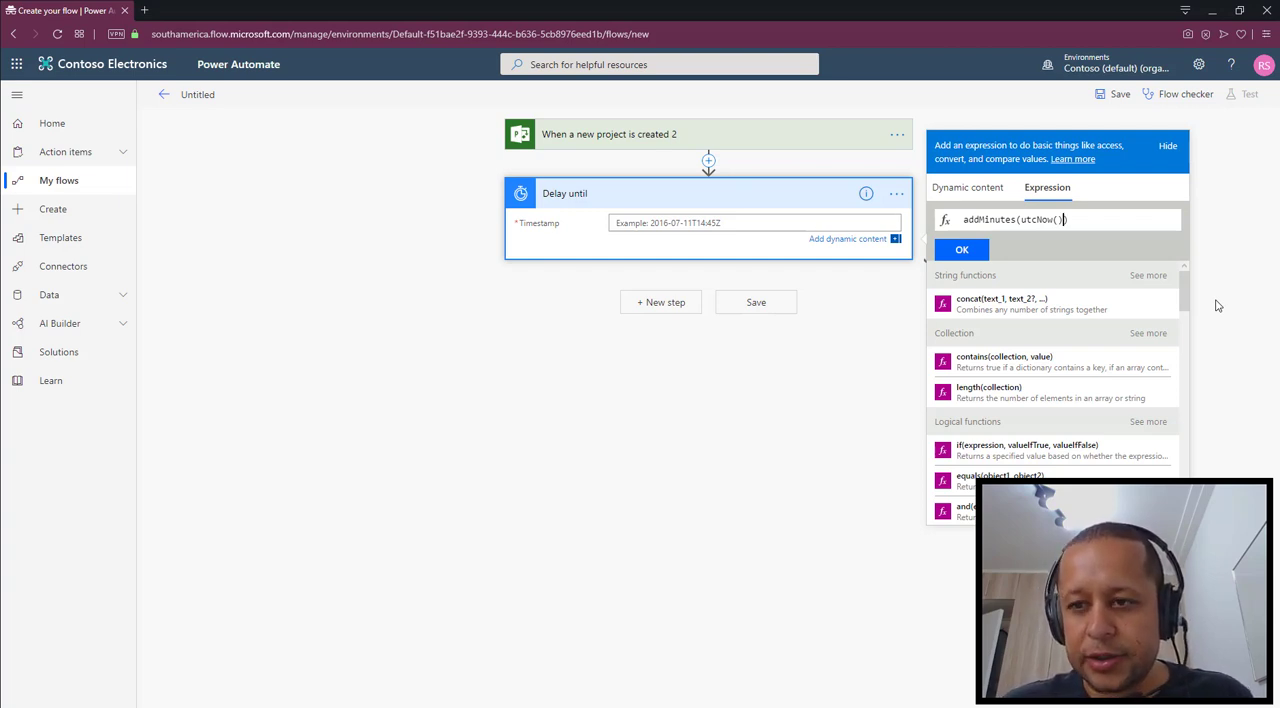
type(",")
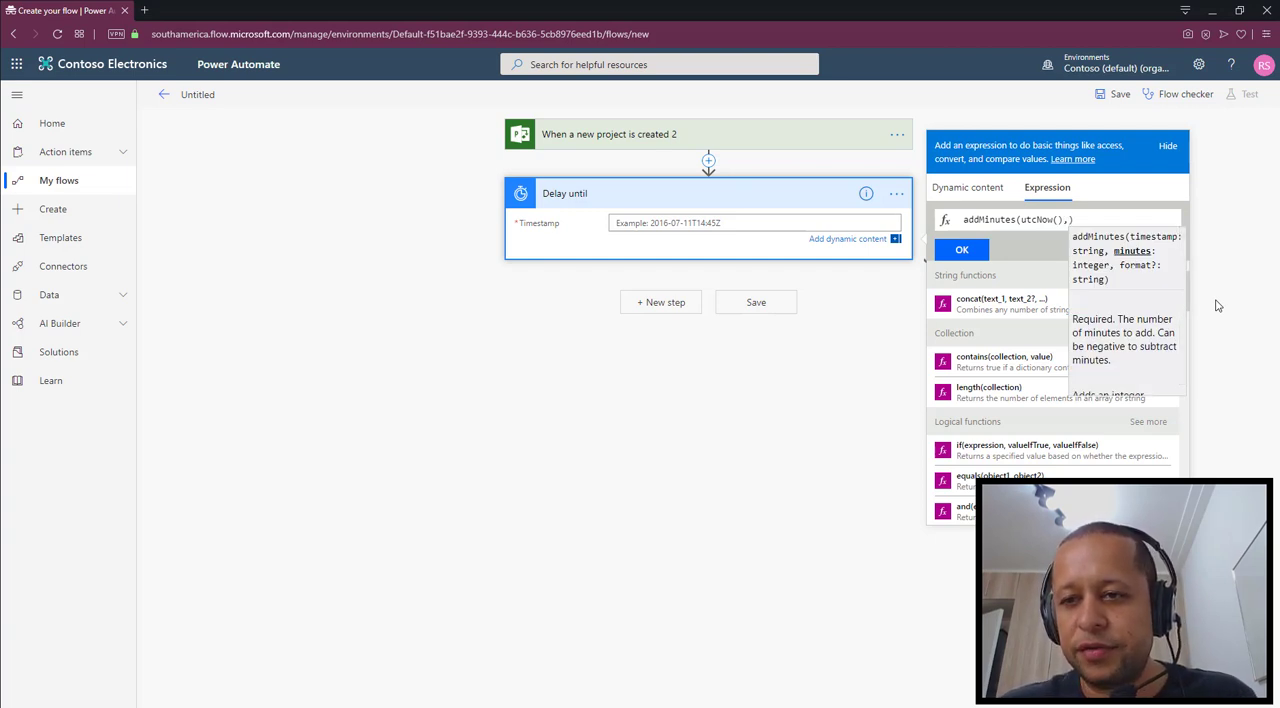
type("5")
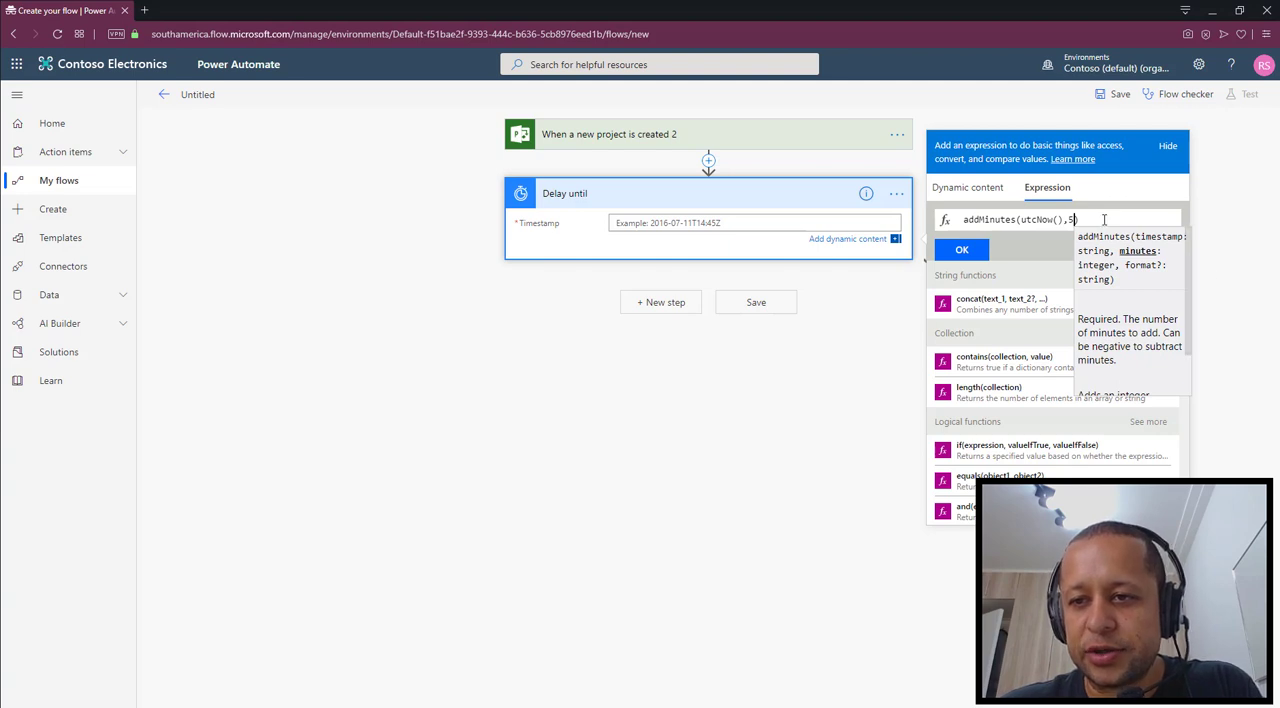
type(")")
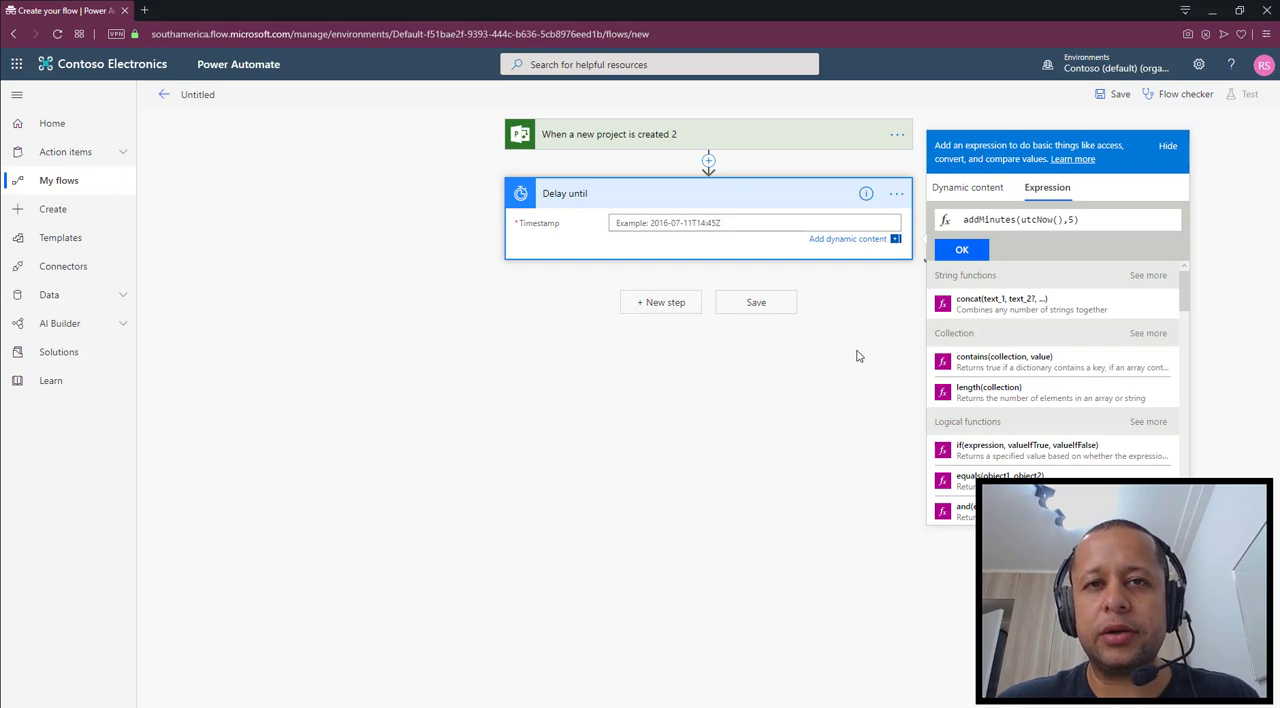
left_click(968, 250)
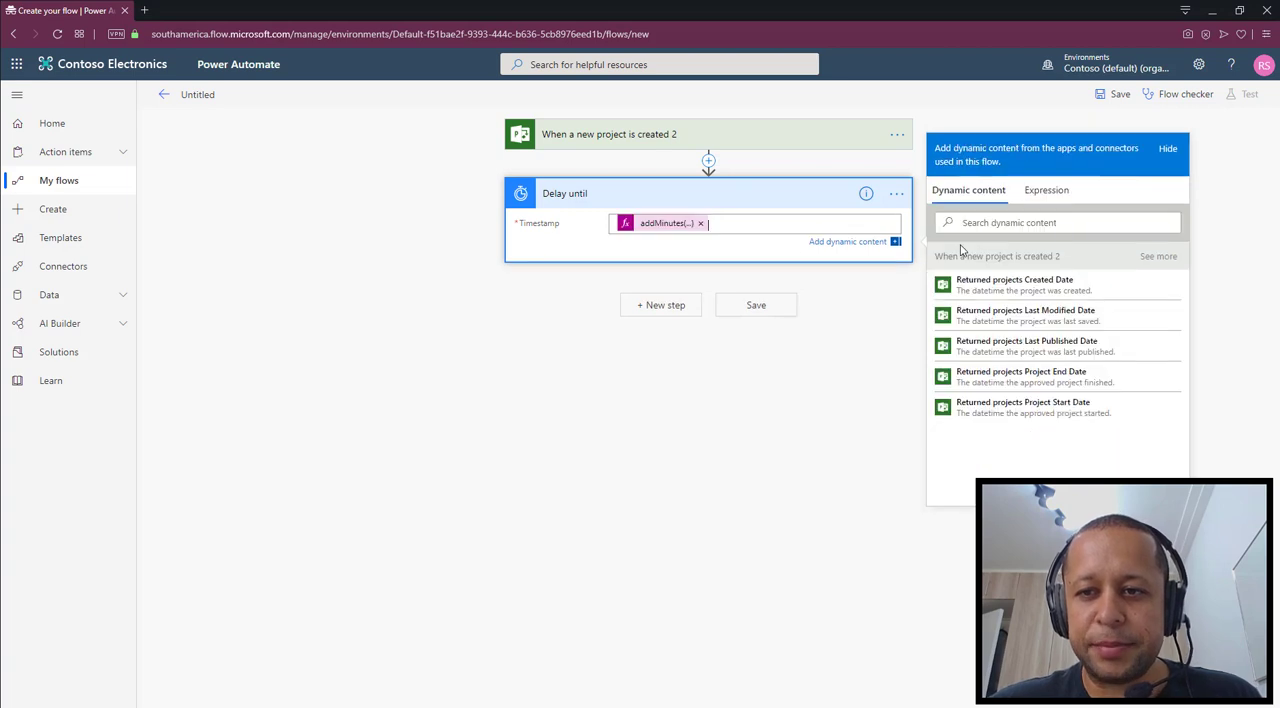
left_click(704, 360)
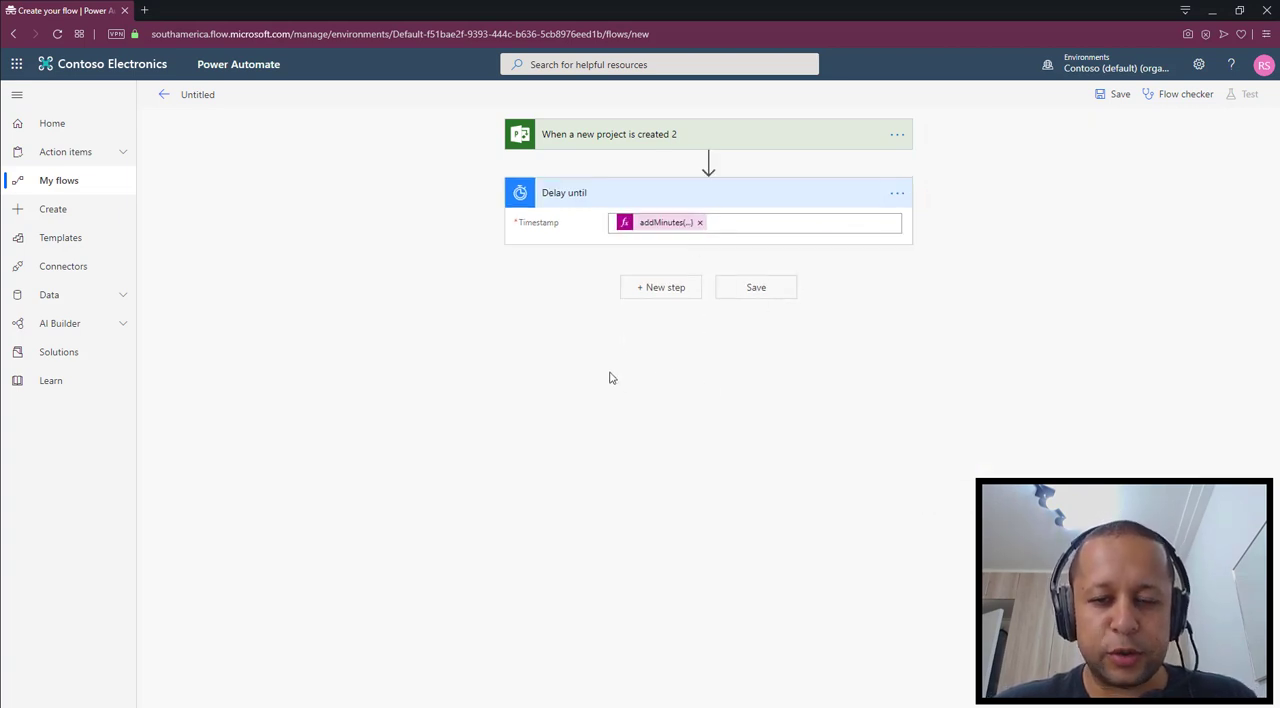
Add the SharePoint action "Send an HTTP request to SharePoint" after the Delay until action
left_click(684, 289)
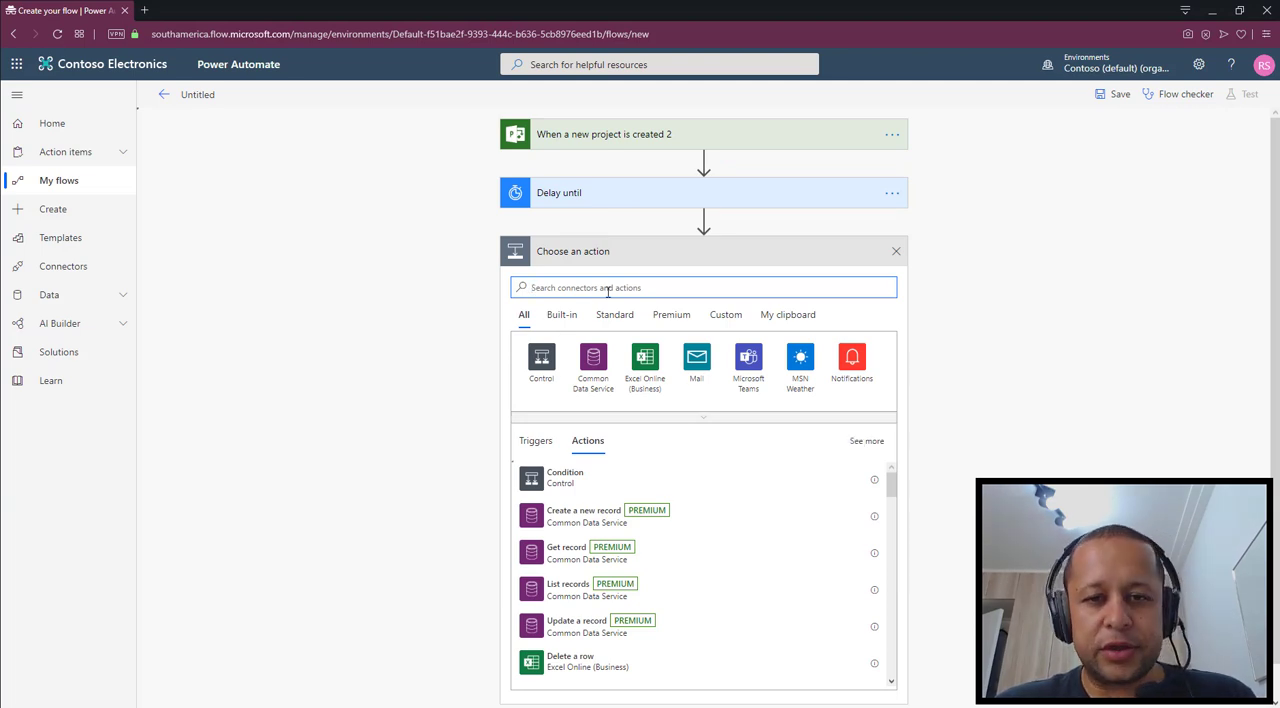
type("http")
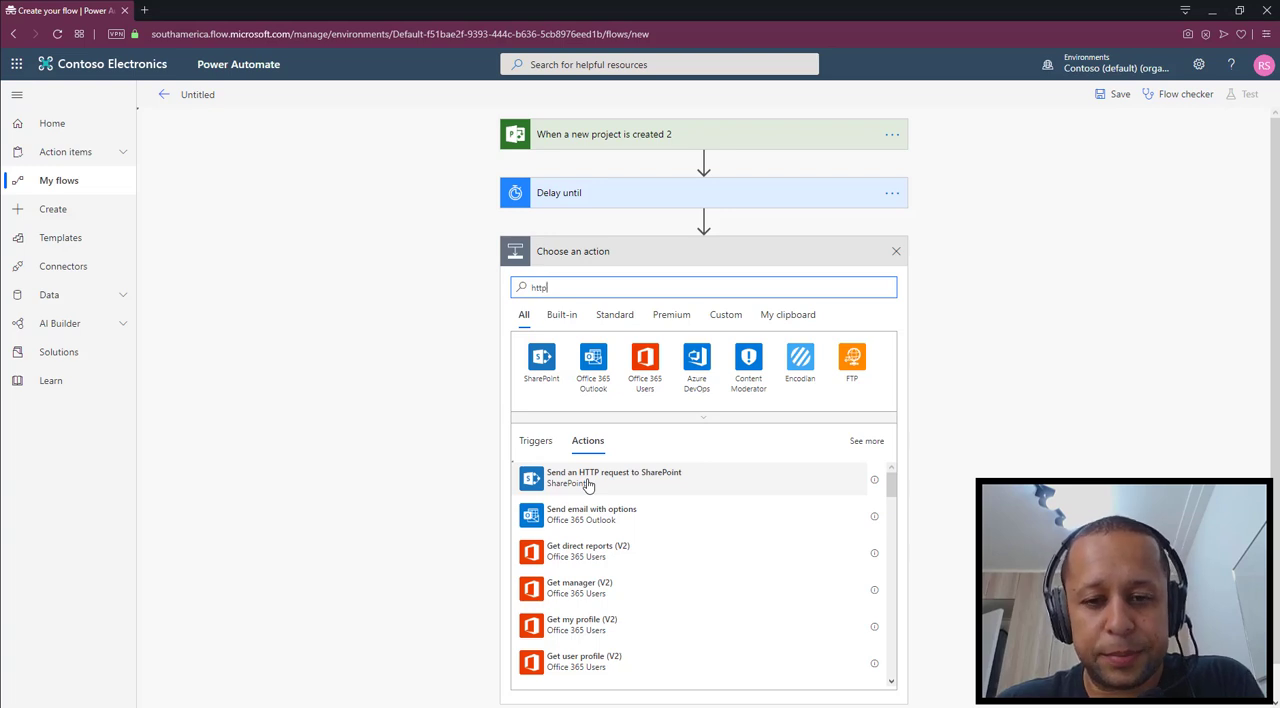
left_click(588, 480)
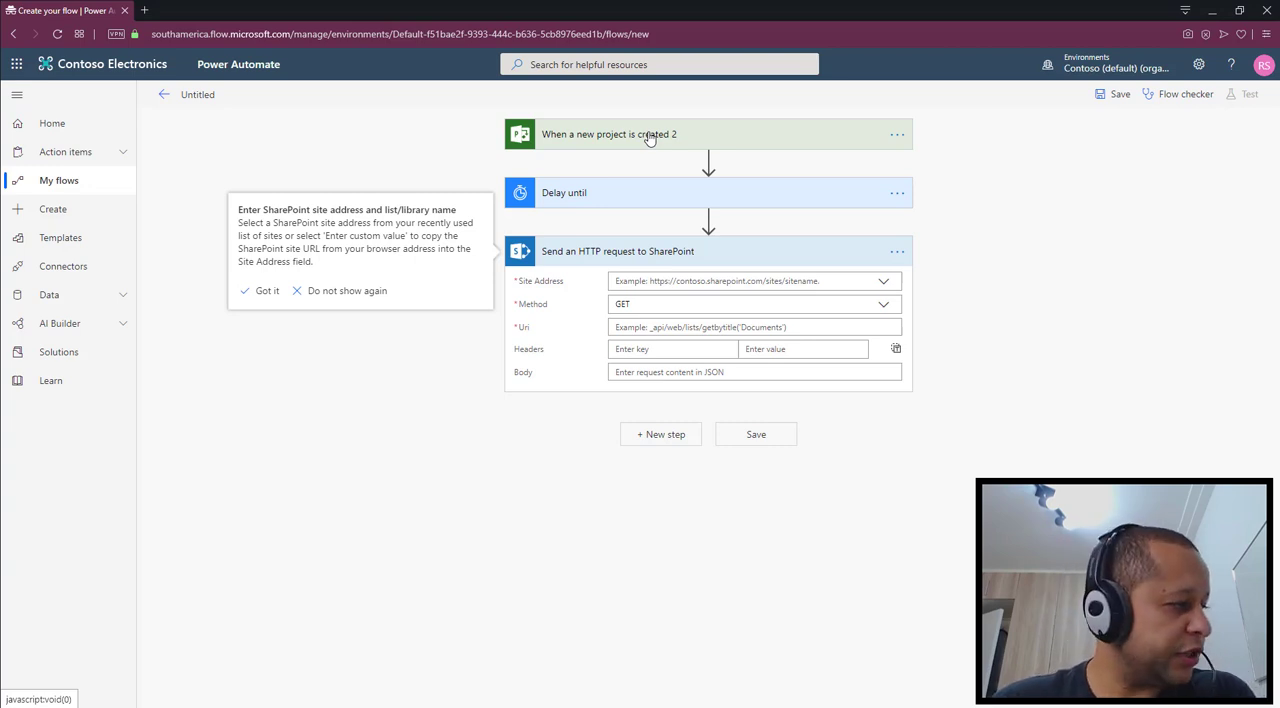
Rename the SharePoint HTTP request action as "Get Project Data"
left_click(897, 253)
left_click(942, 273)
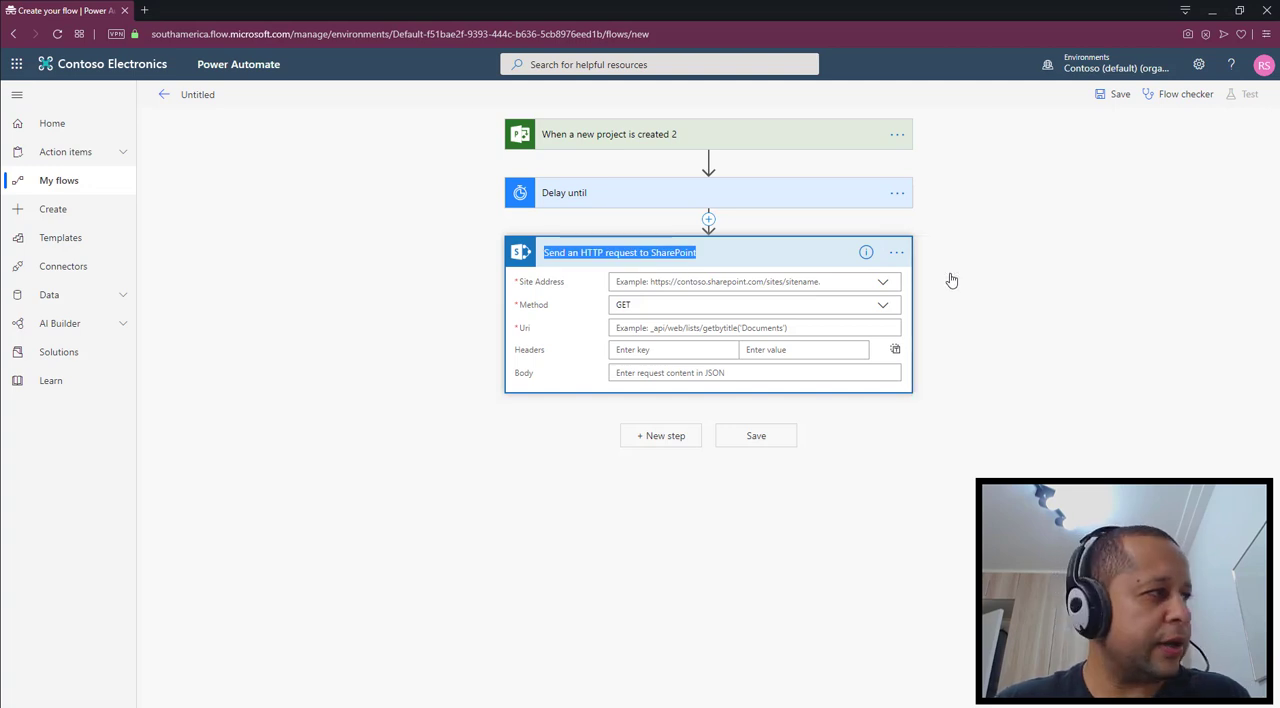
type("Get Proke")
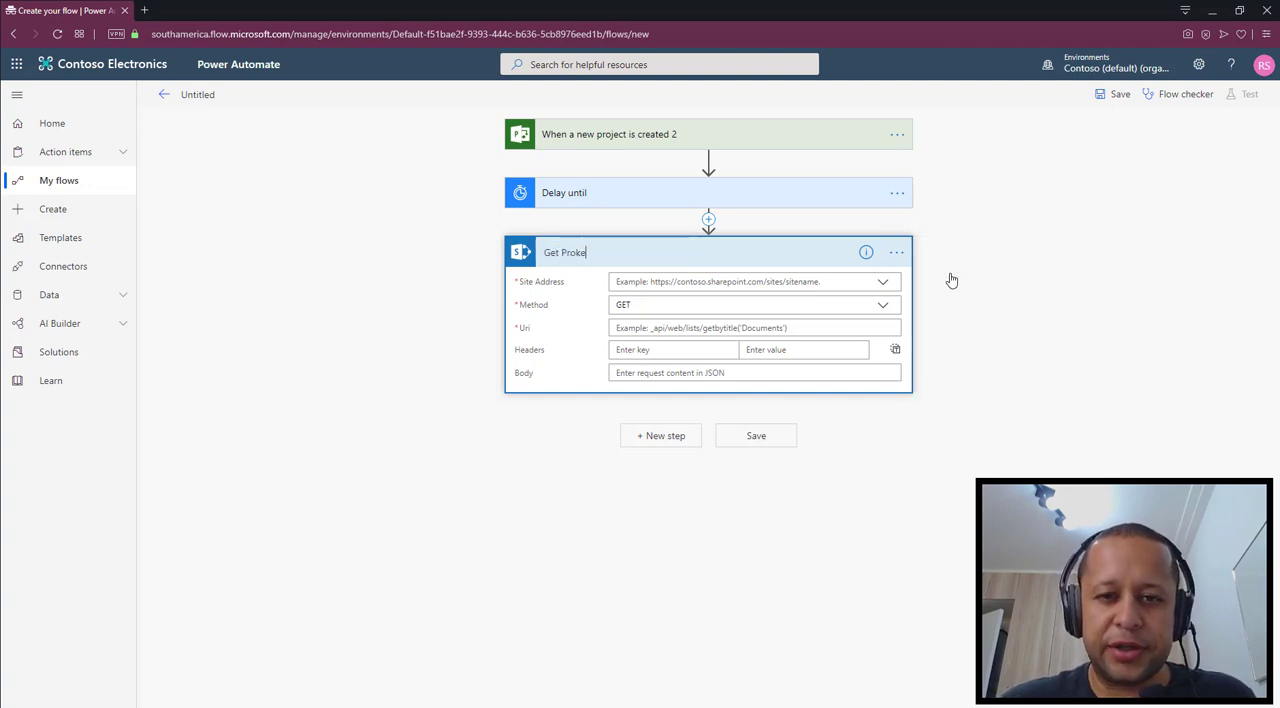
key("BackSpace")
key("BackSpace")
type("ject Data")
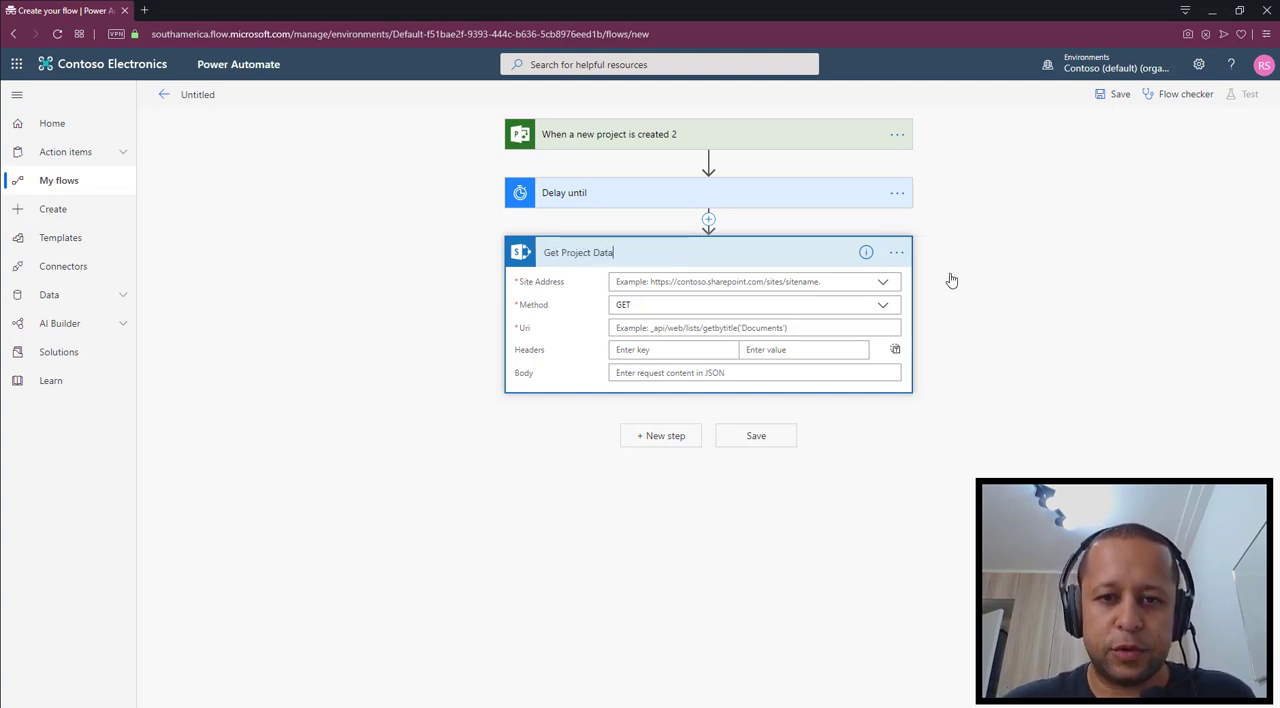
key("Return")
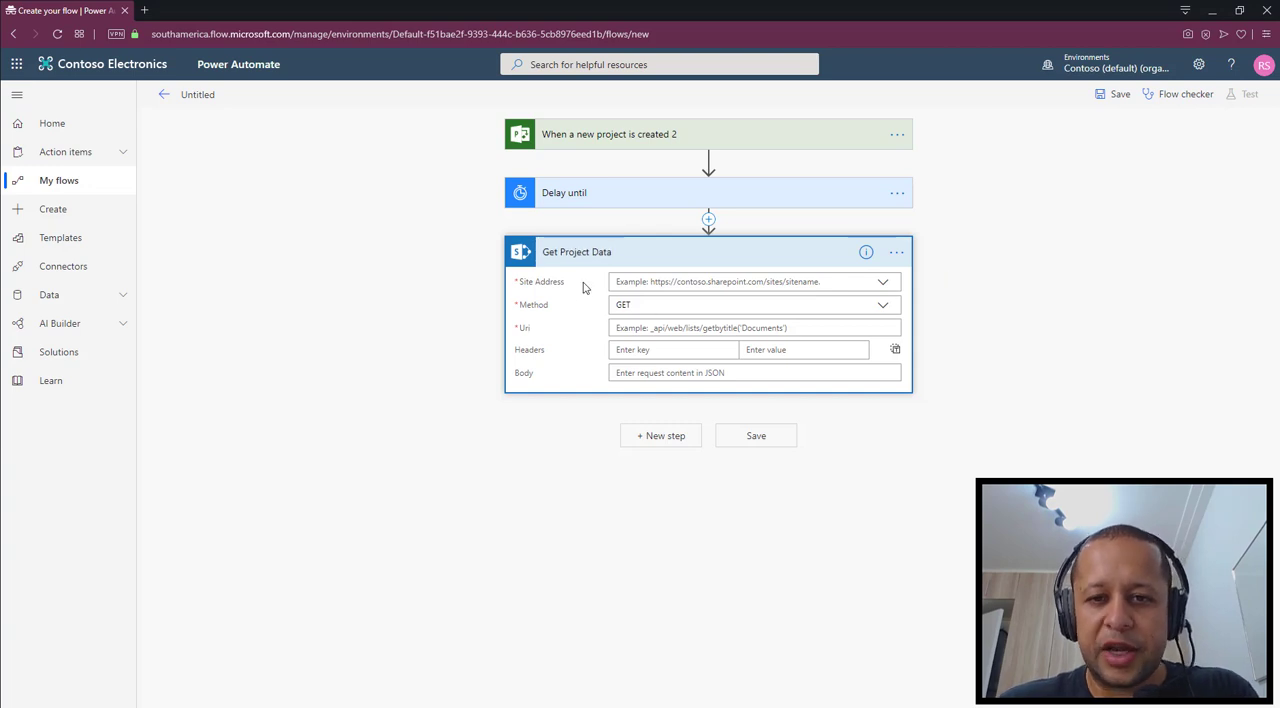
Set the Site Address of Get Project Data to Project Web App and begin its Uri with /_api/ProjectData/Projects()
left_click(884, 286)
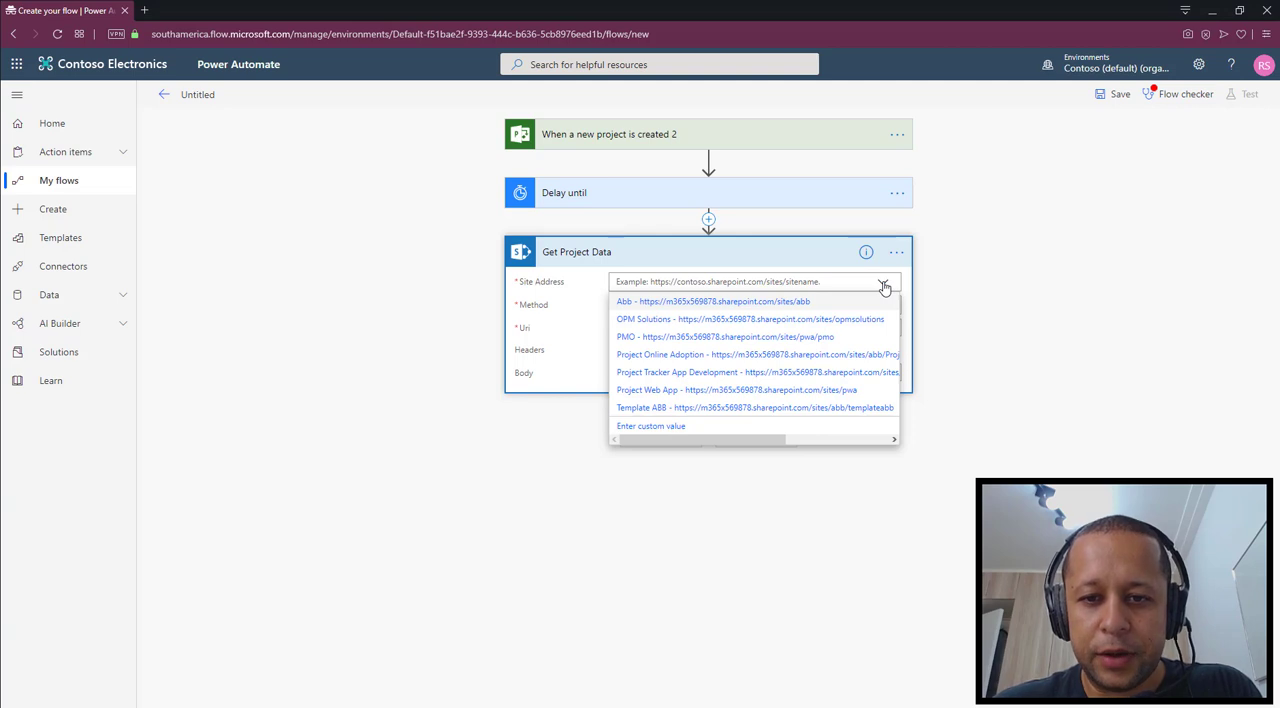
left_click(671, 395)
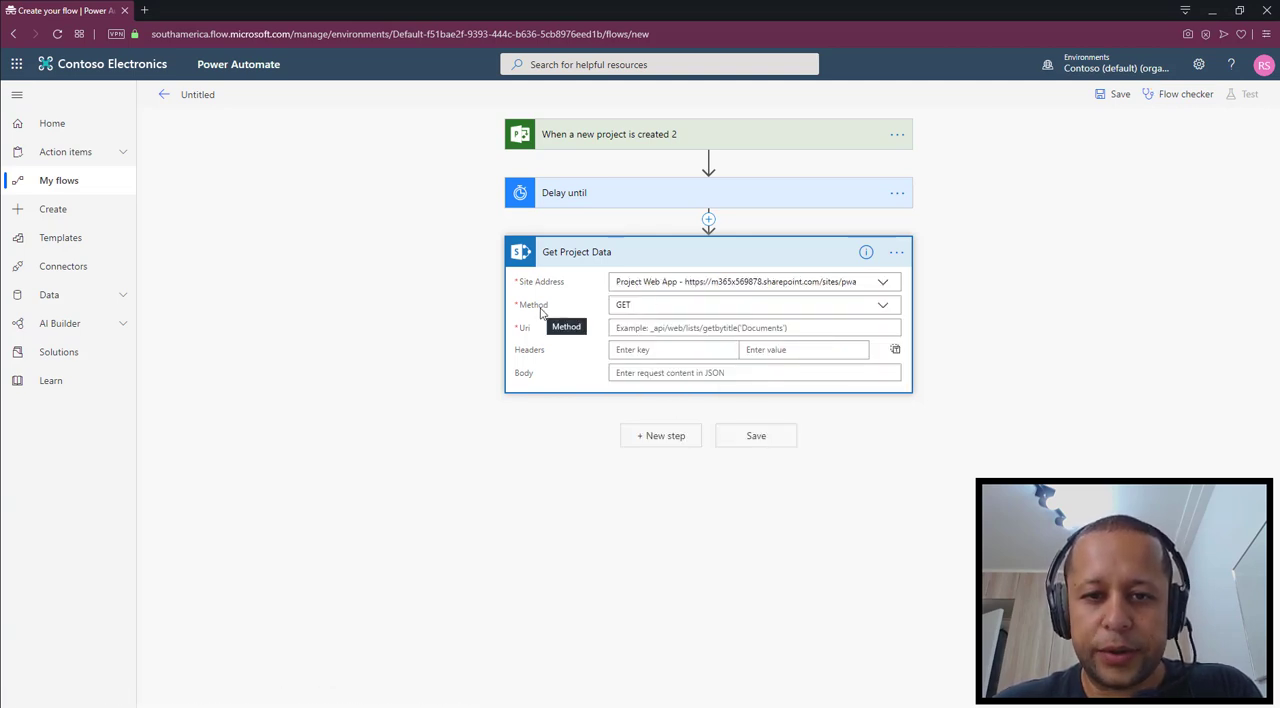
left_click(675, 329)
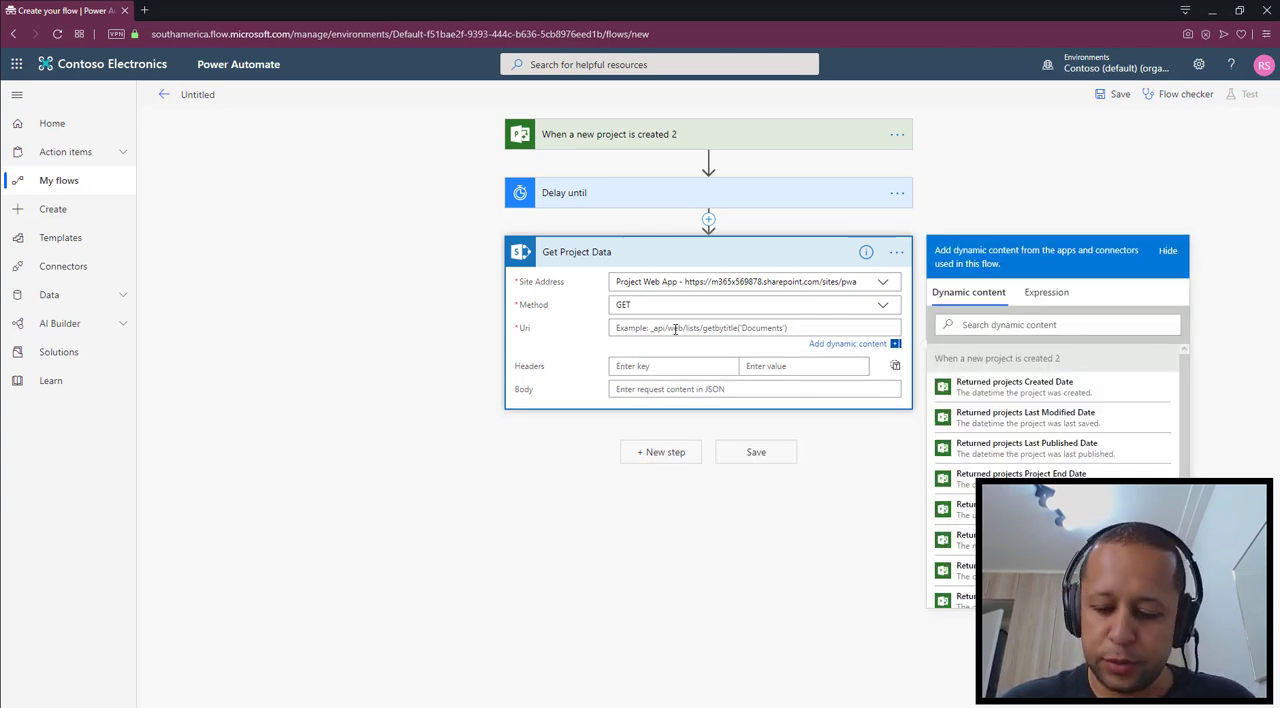
type("/_api")
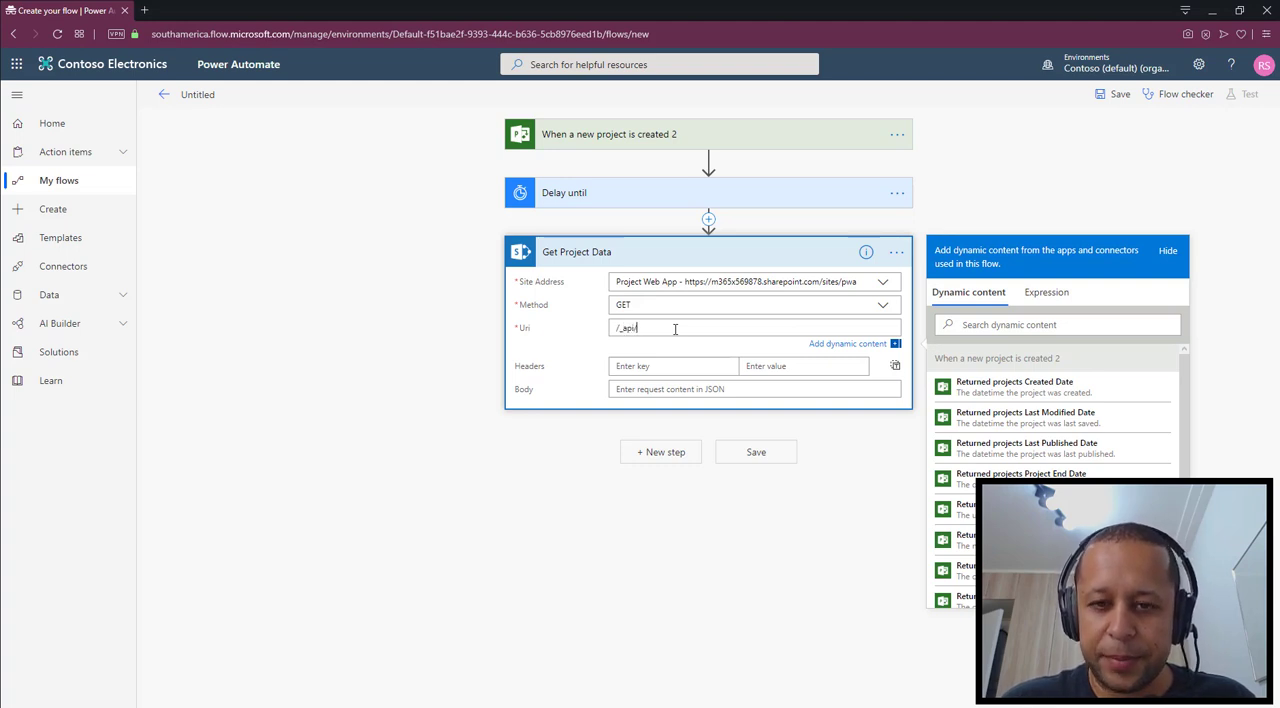
type("/ProjectDa")
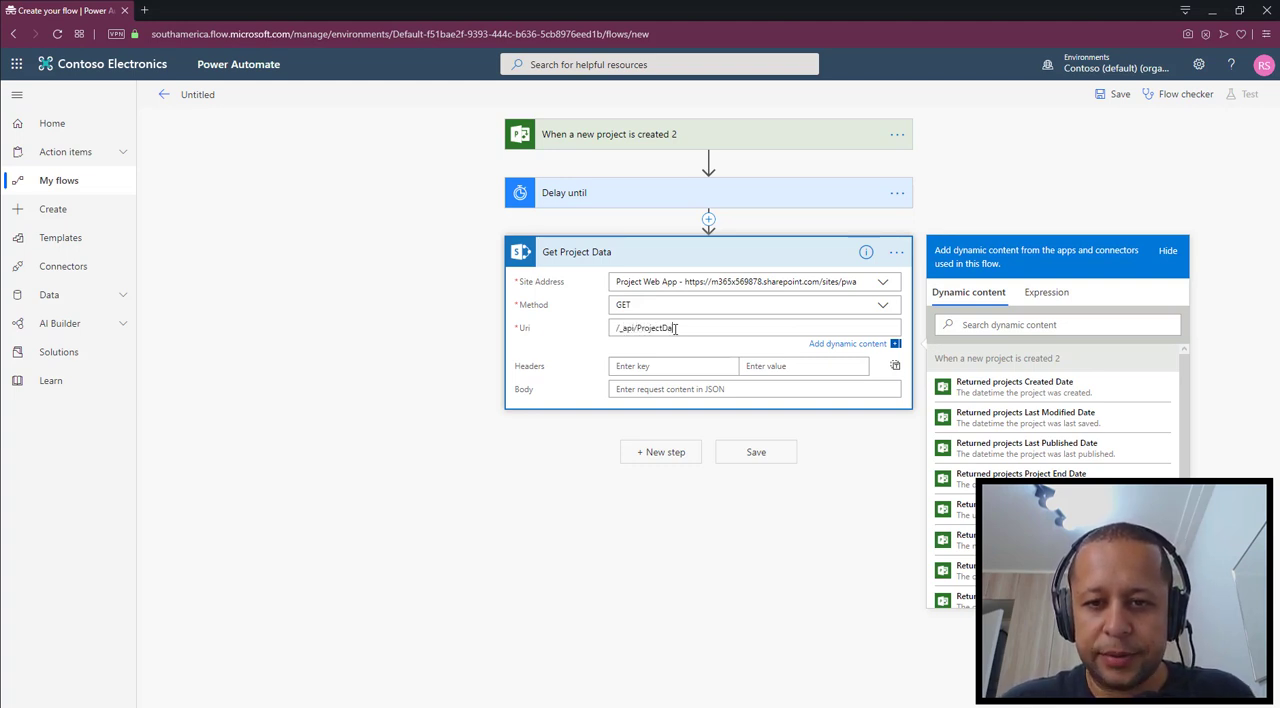
type("t")
type("a/Proje")
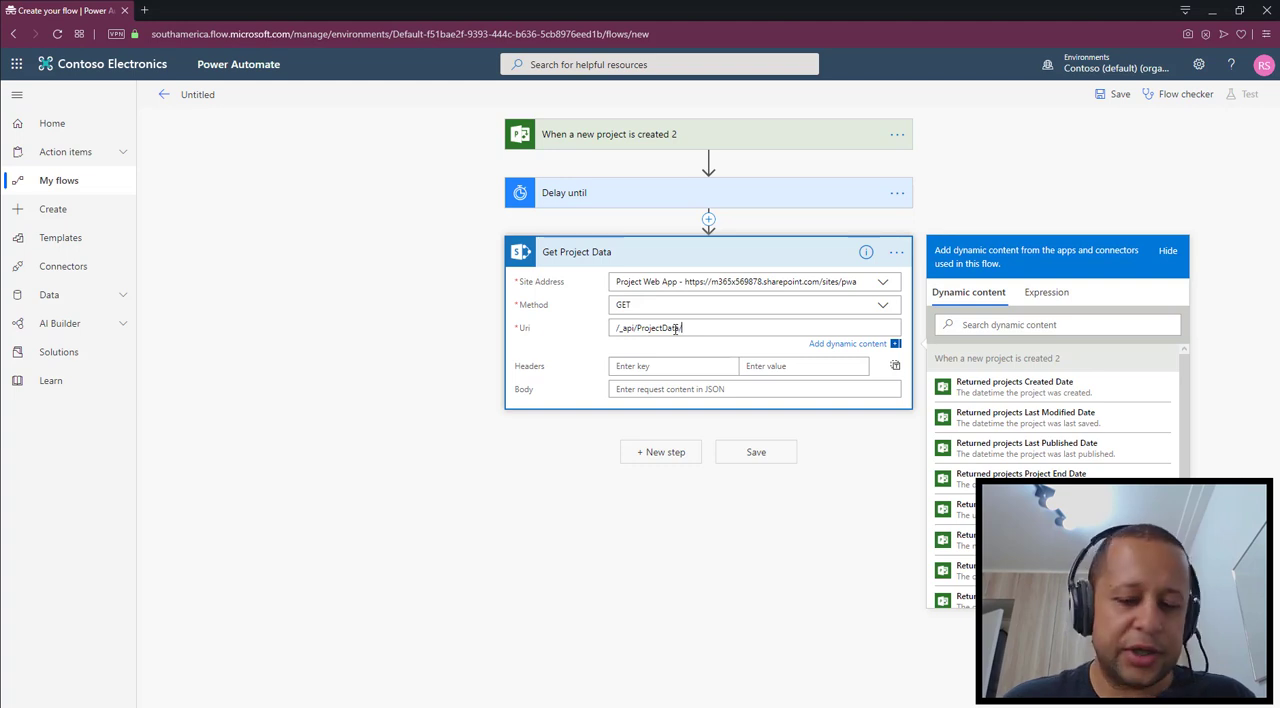
type("cts()")
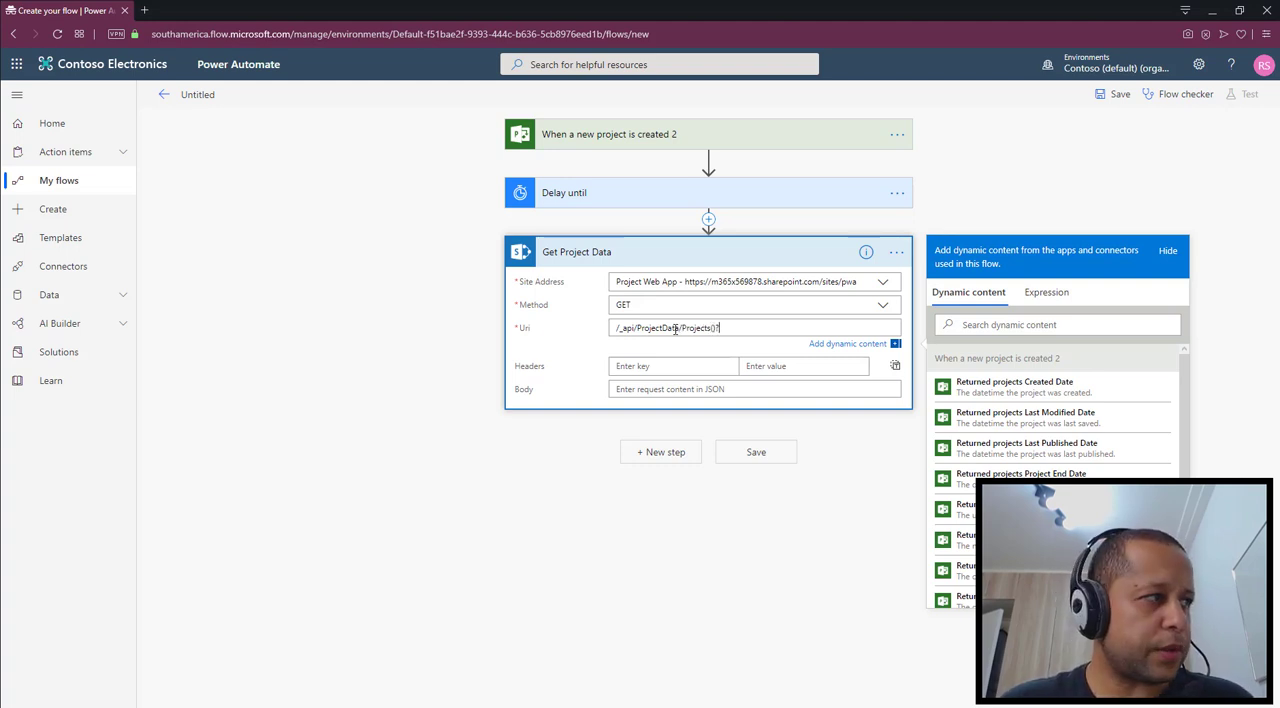
type("?$S")
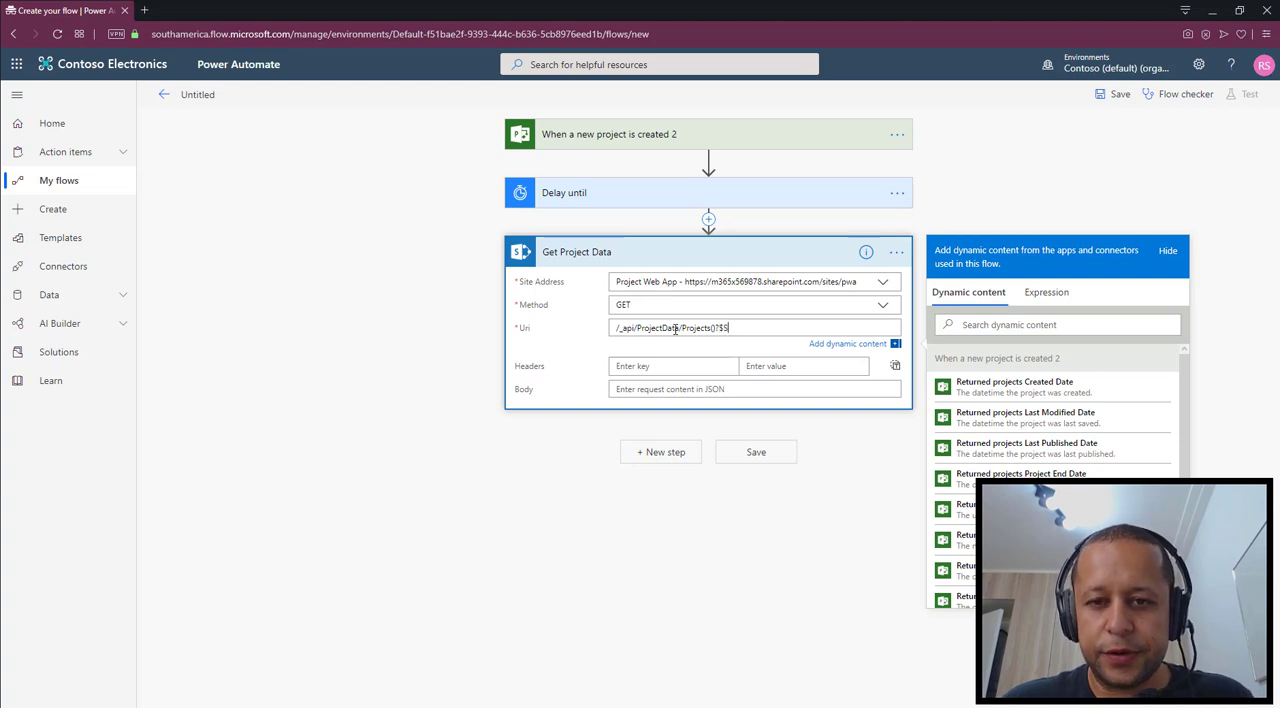
type("elect=")
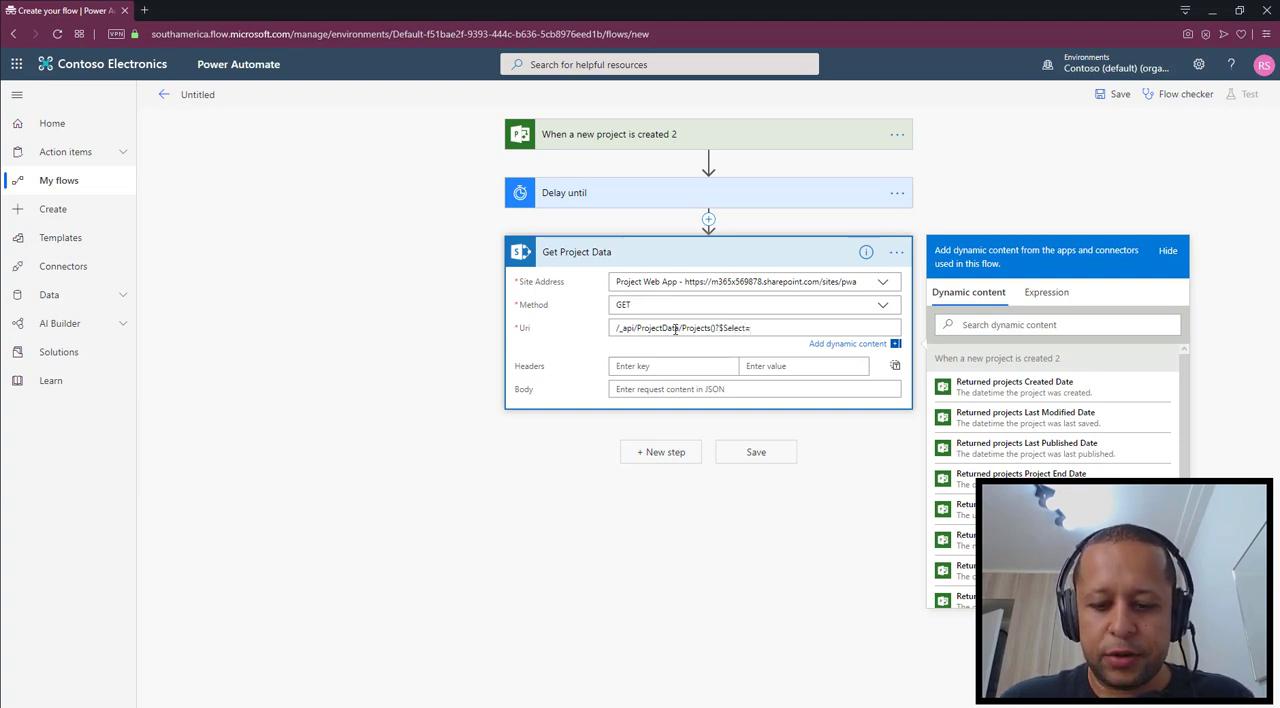
type("Projec")
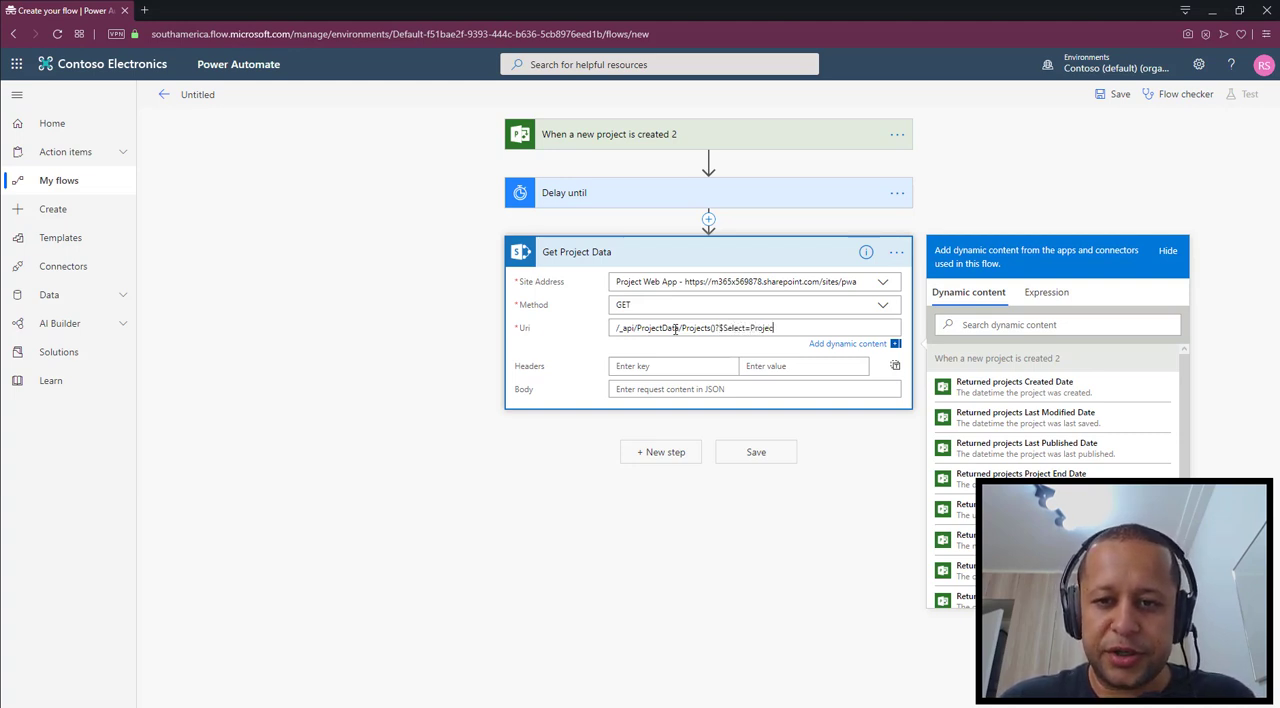
type("tName")
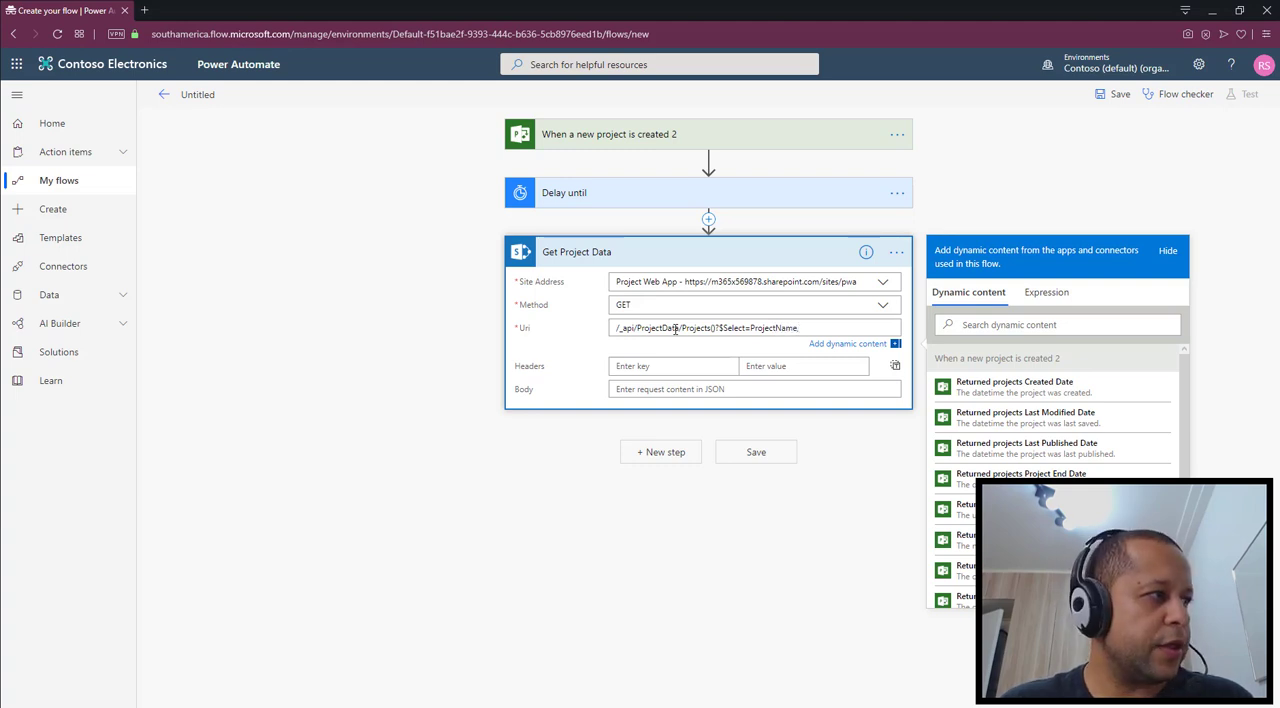
type(",ProjectId")
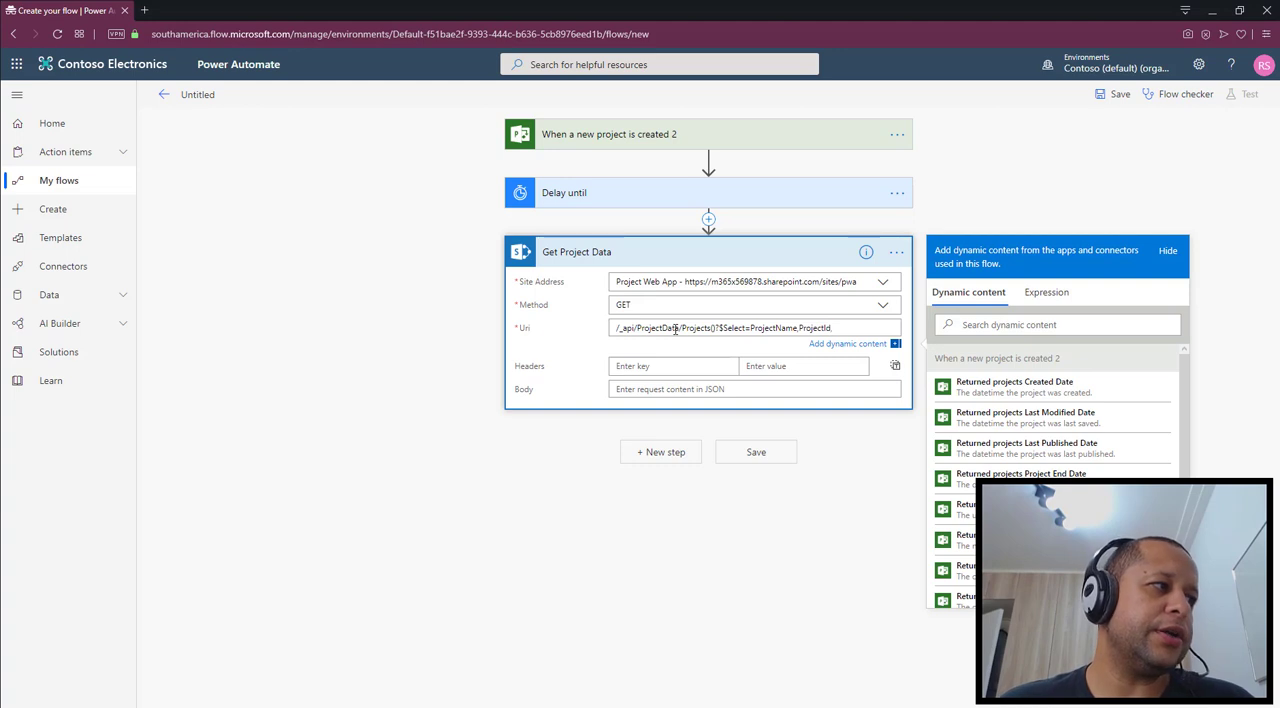
type(",")
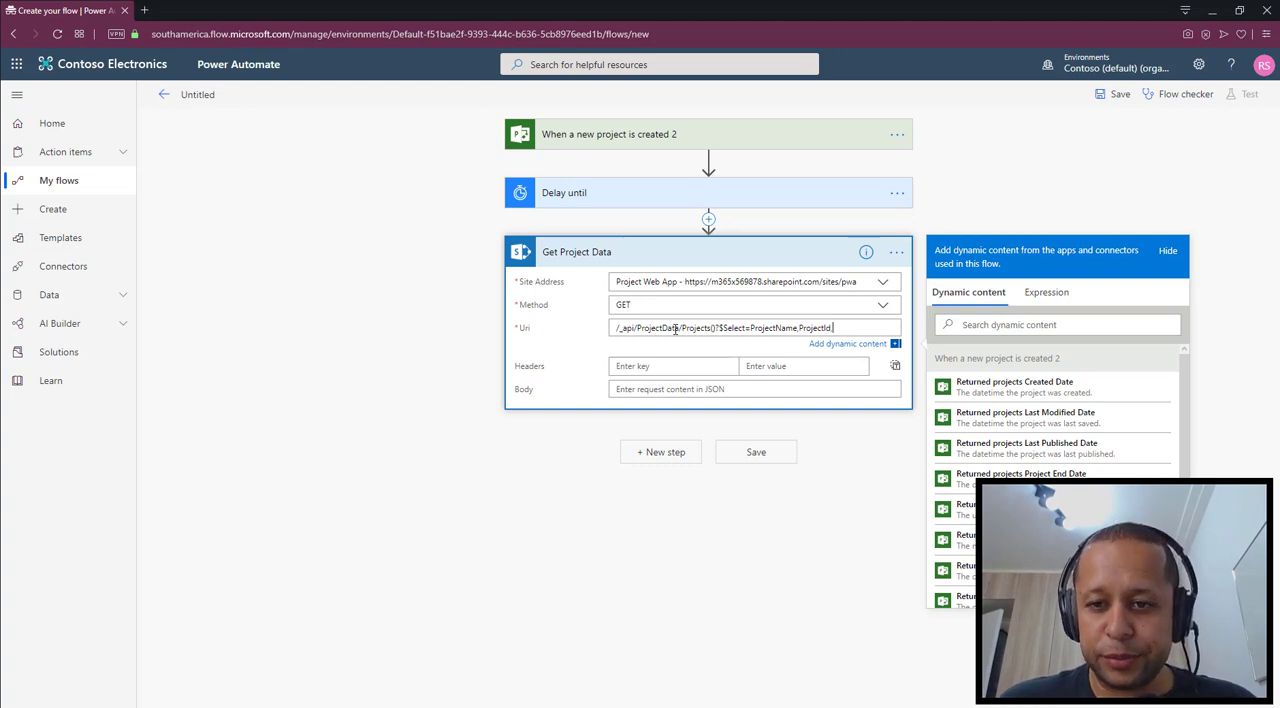
type("Divisi")
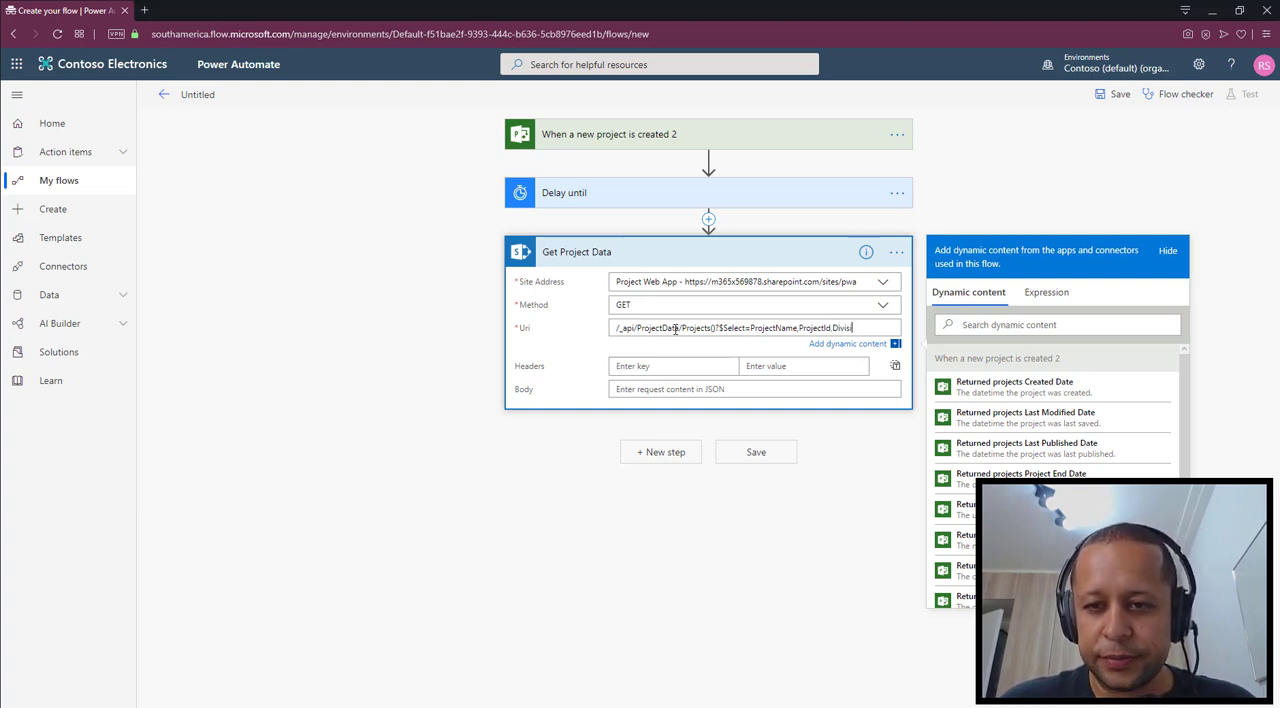
type("on,")
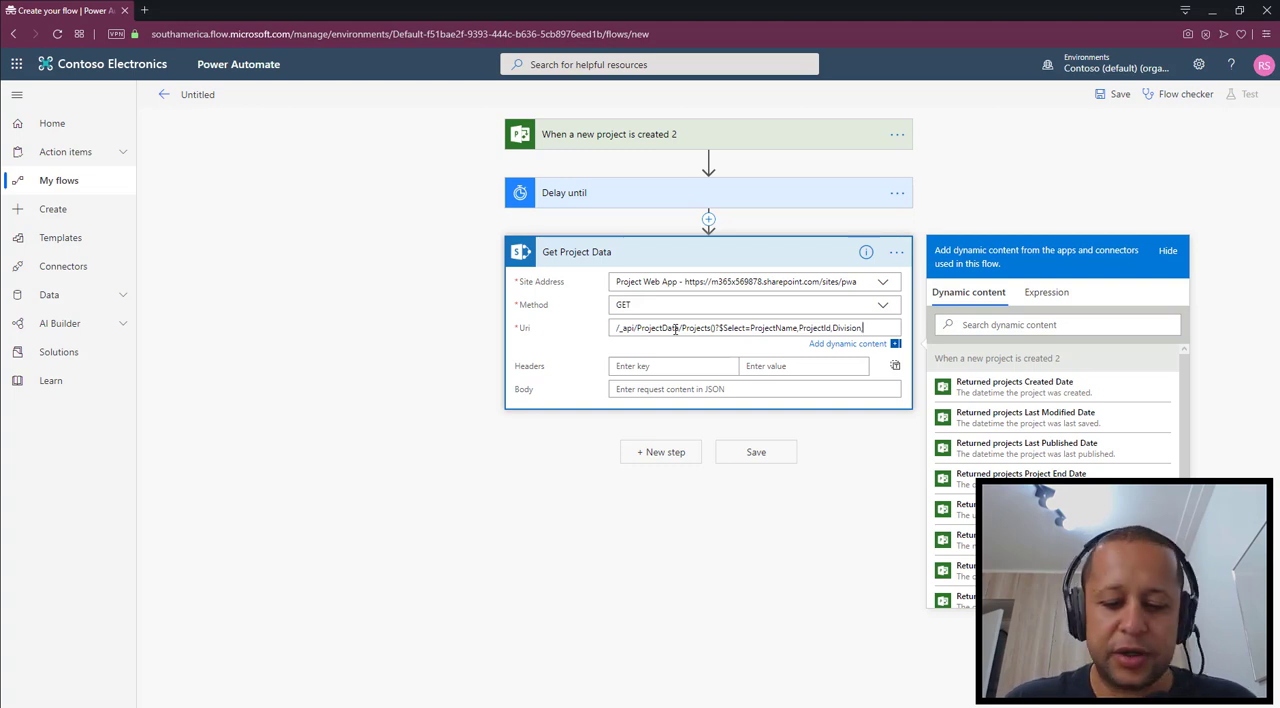
Append the query ?$Select=ProjectName,ProjectId,Division,InternalId to the request's Uri
type("InternalId")
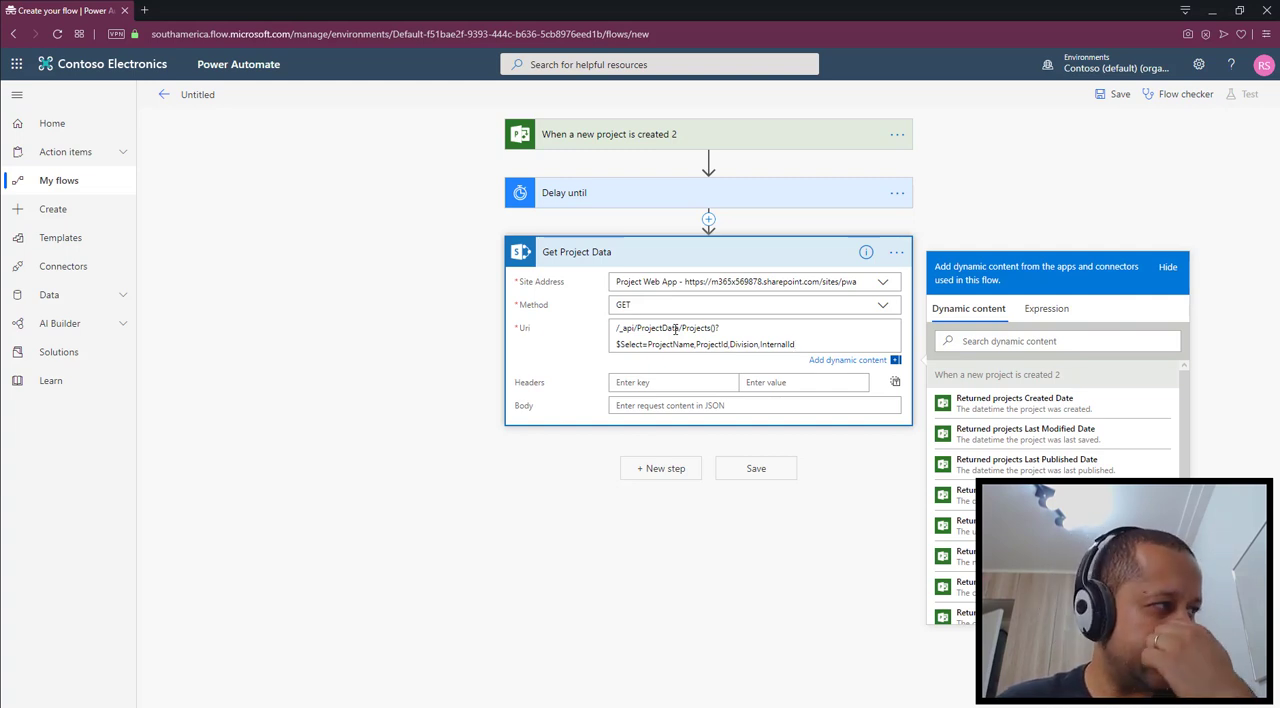
Add an Accept header with the value application/json;odata=nometadata to the Get Project Data request
left_click(657, 384)
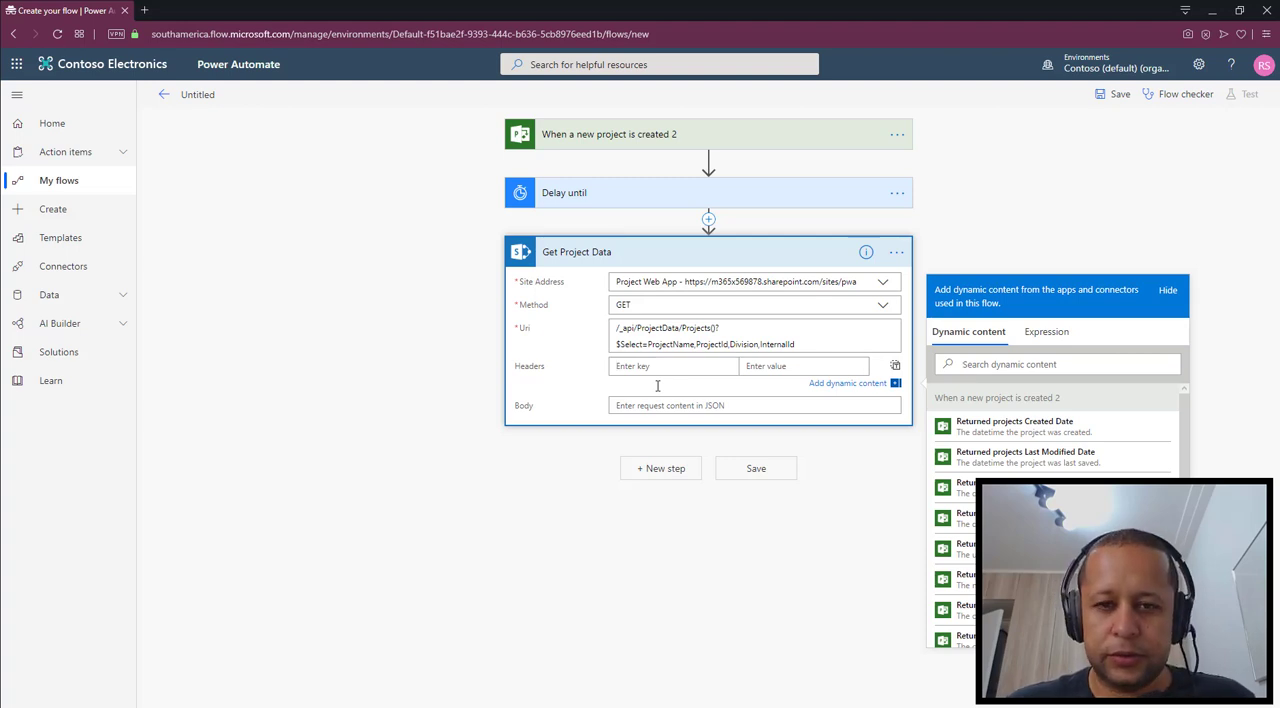
type("Acc")
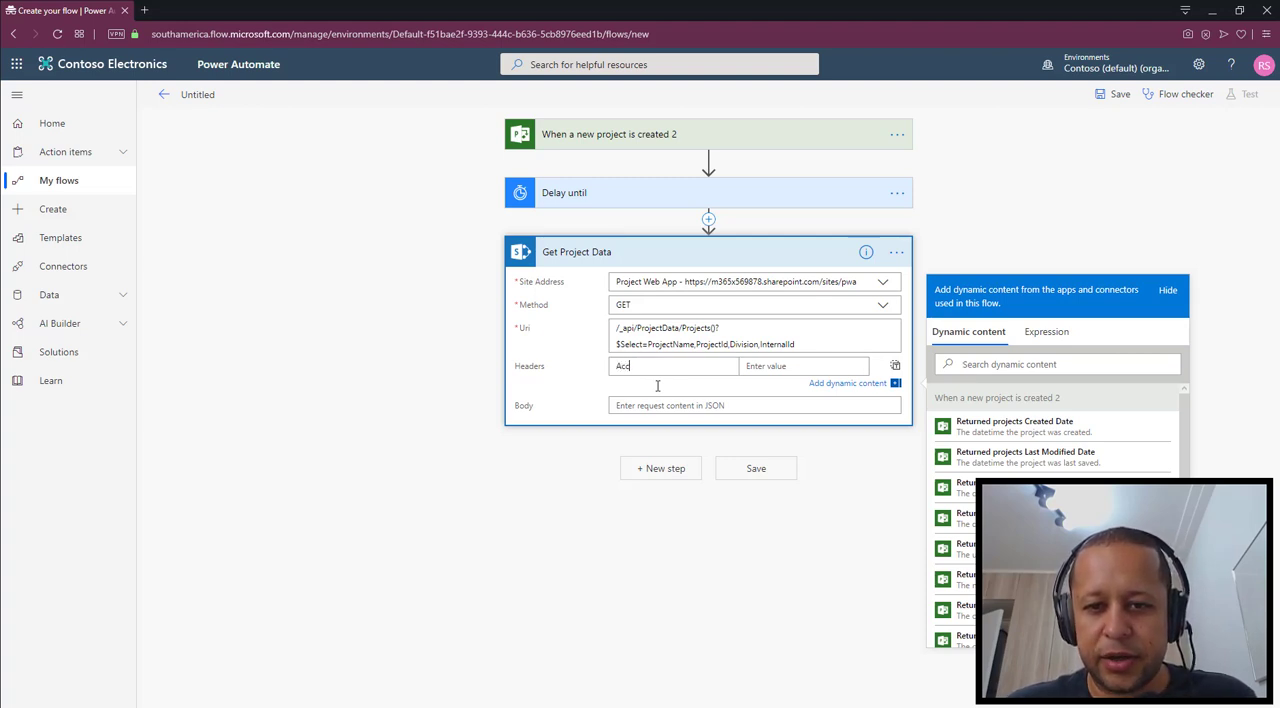
type("ept")
key("Tab")
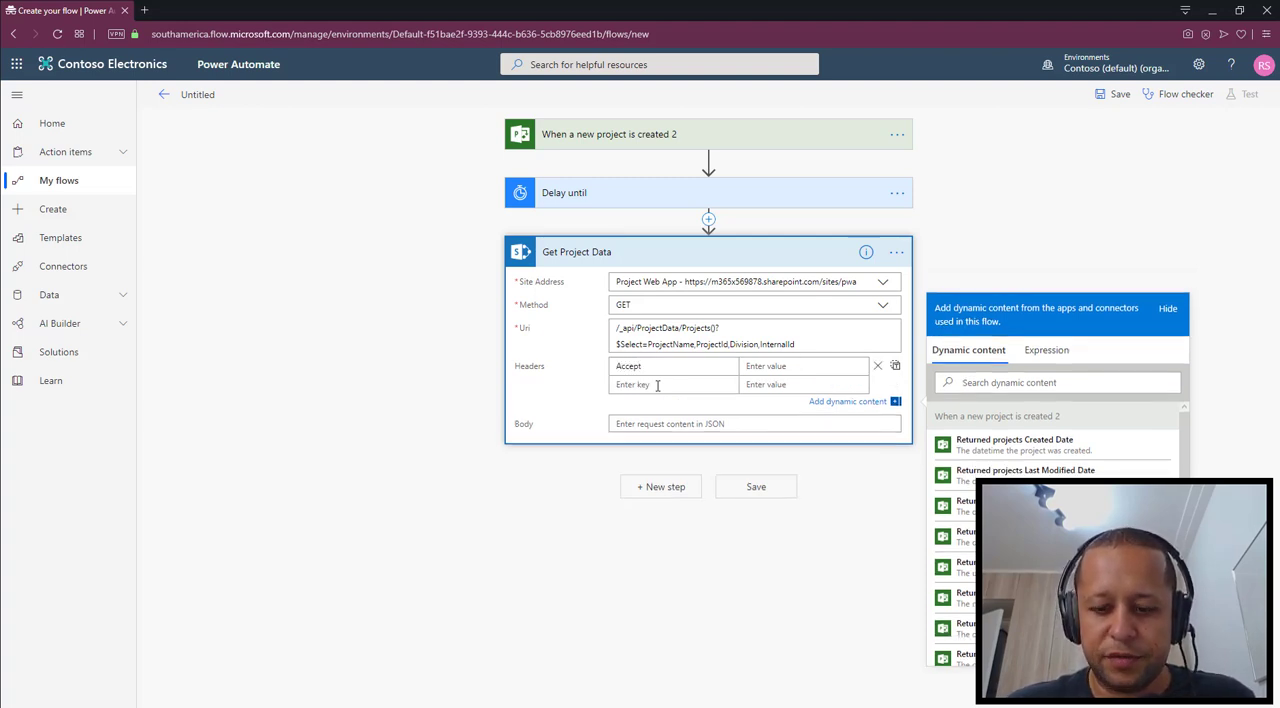
type("applicati")
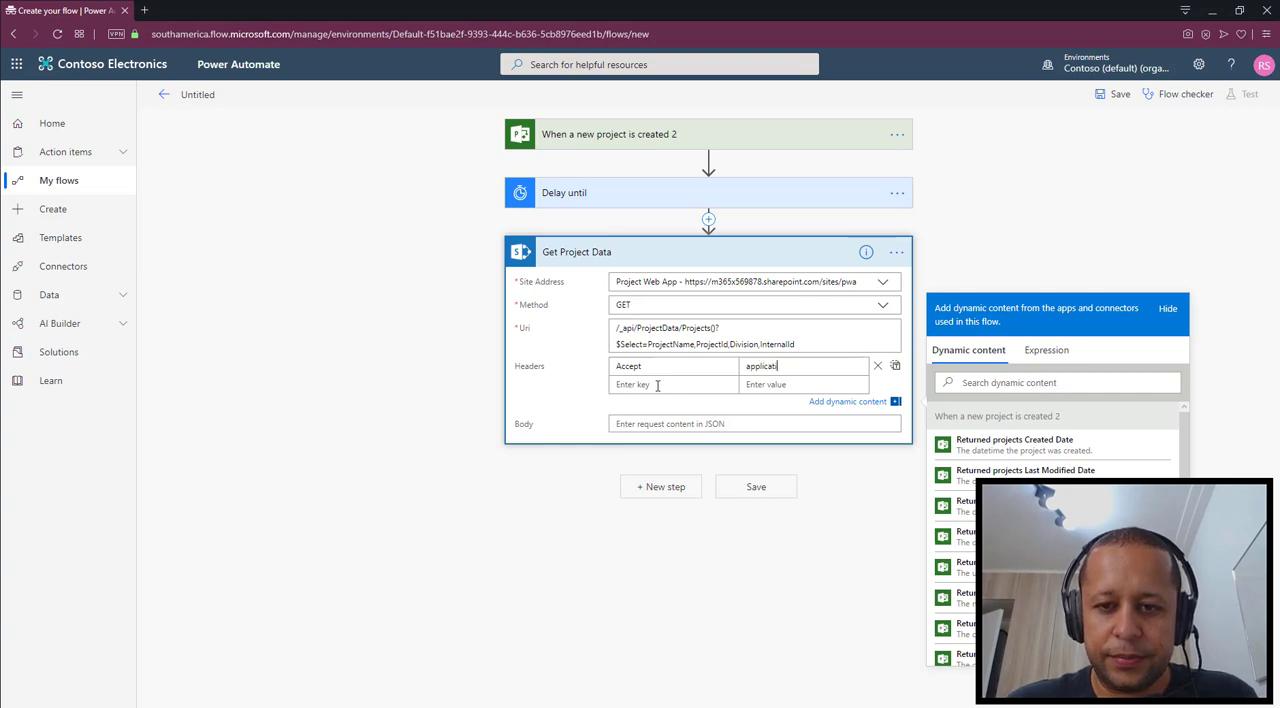
type("on")
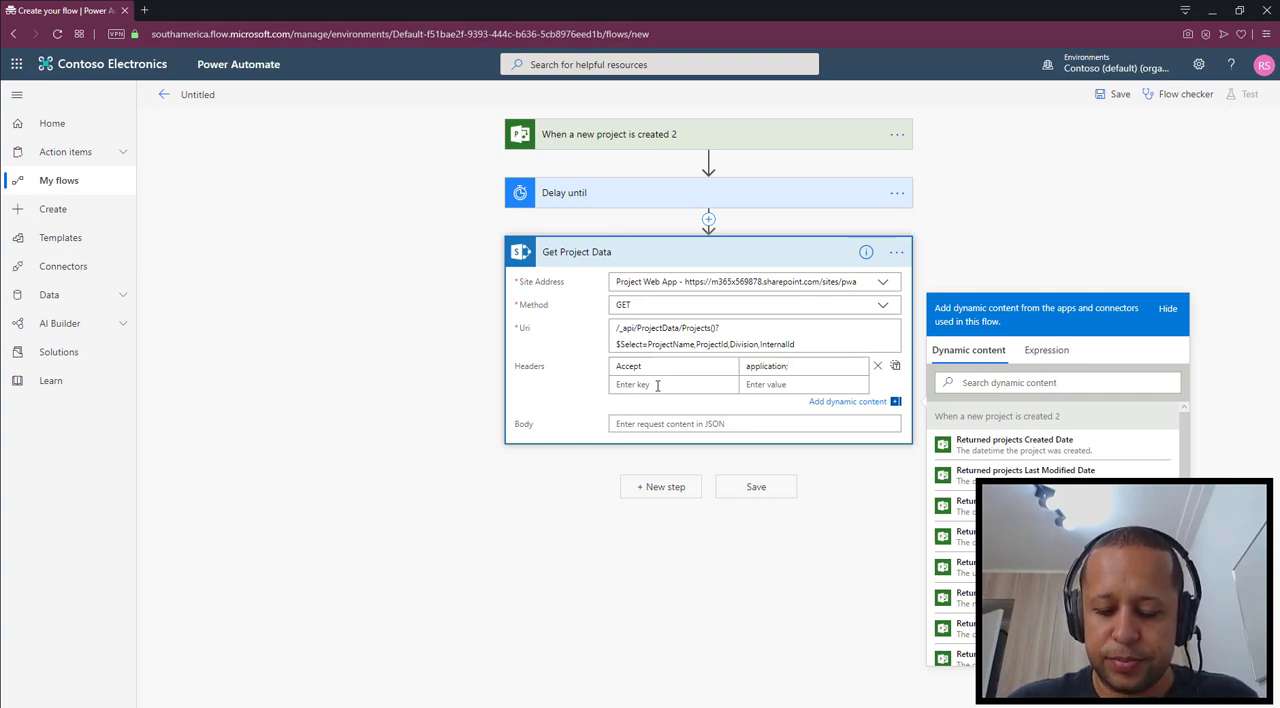
type("/json")
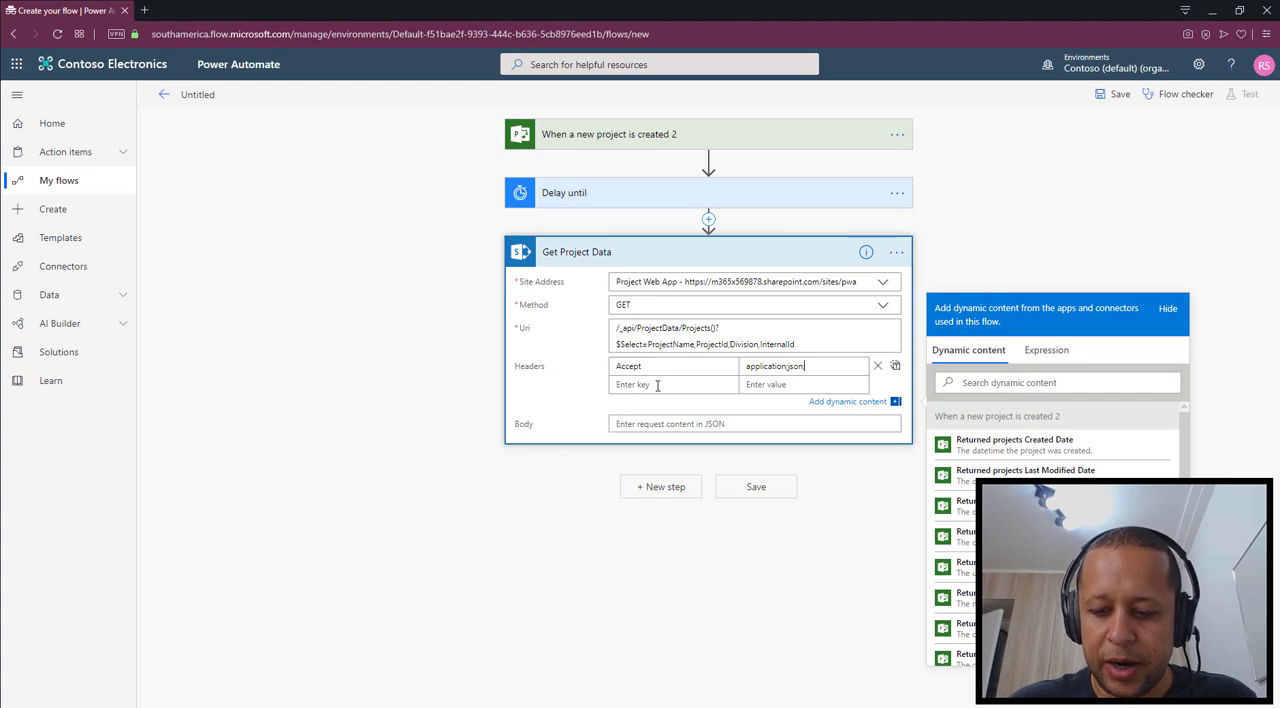
key("BackSpace")
key("BackSpace")
key("BackSpace")
key("BackSpace")
key("BackSpace")
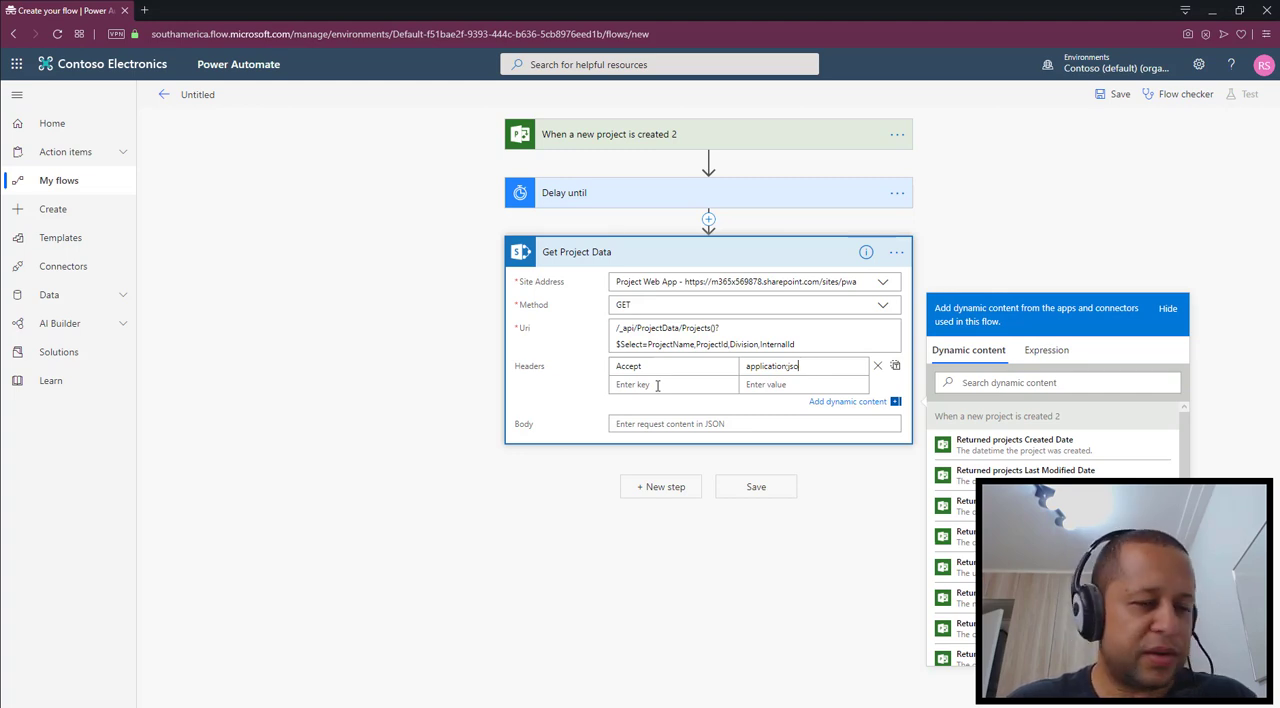
type("j")
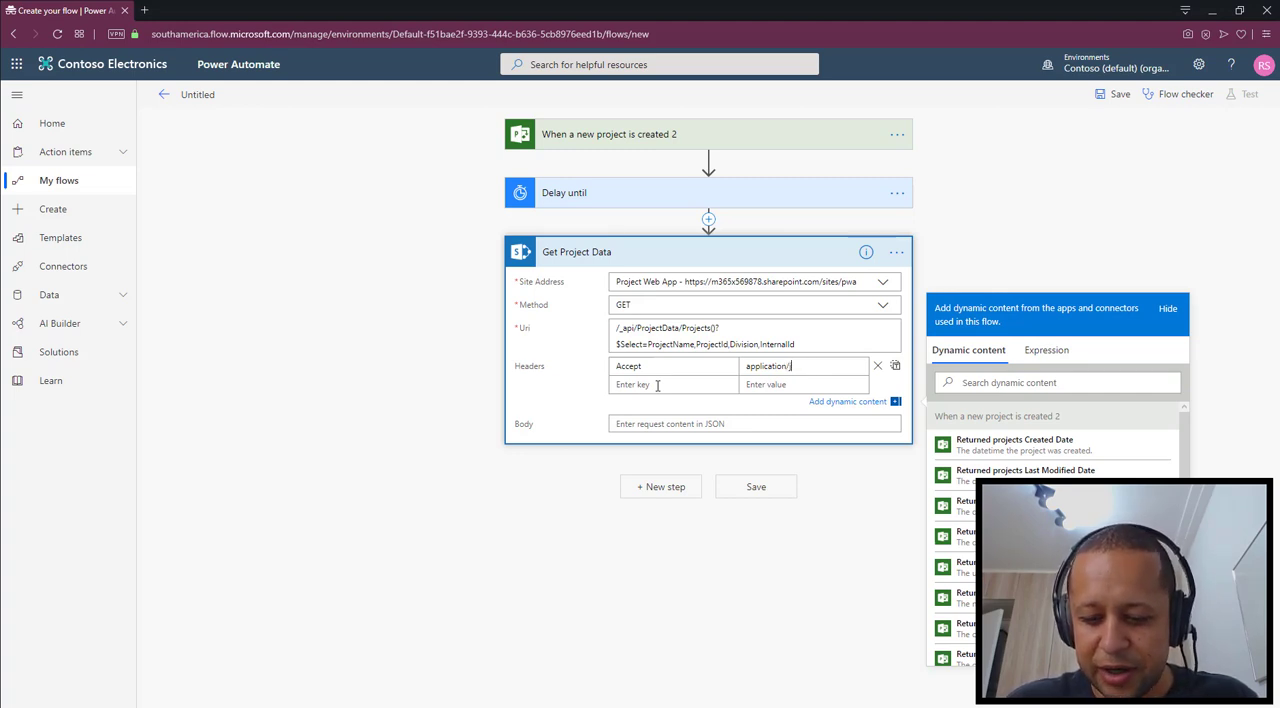
type("son;odata")
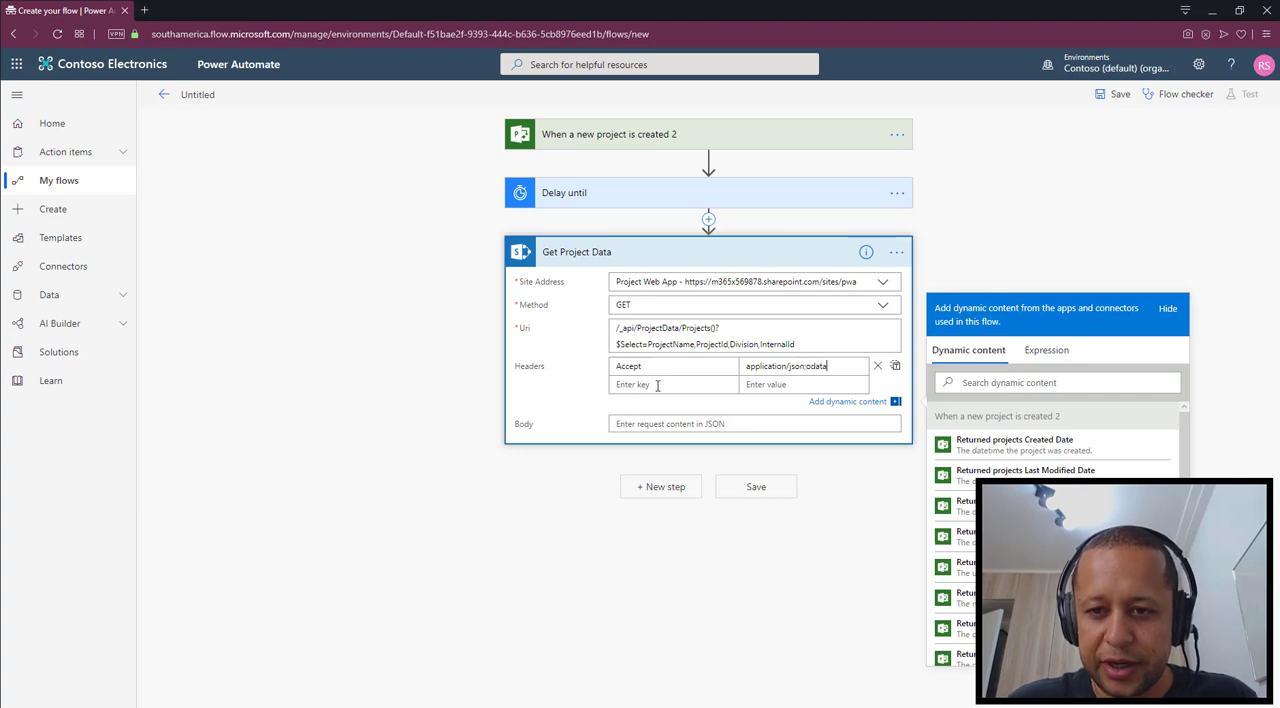
type("=nometa")
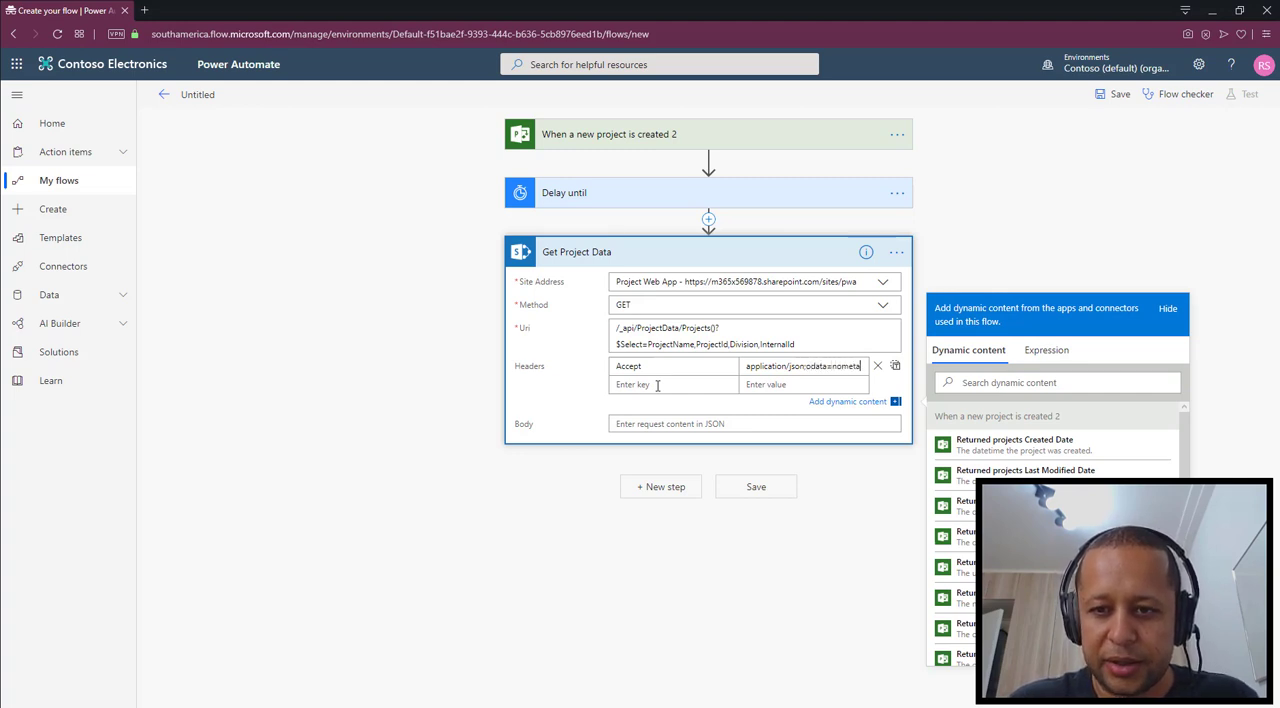
type("data")
Copy the Accept value application/json;odata=nometadata into a new Content-Type header and save the flow
key("ctrl+a")
key("ctrl+c")
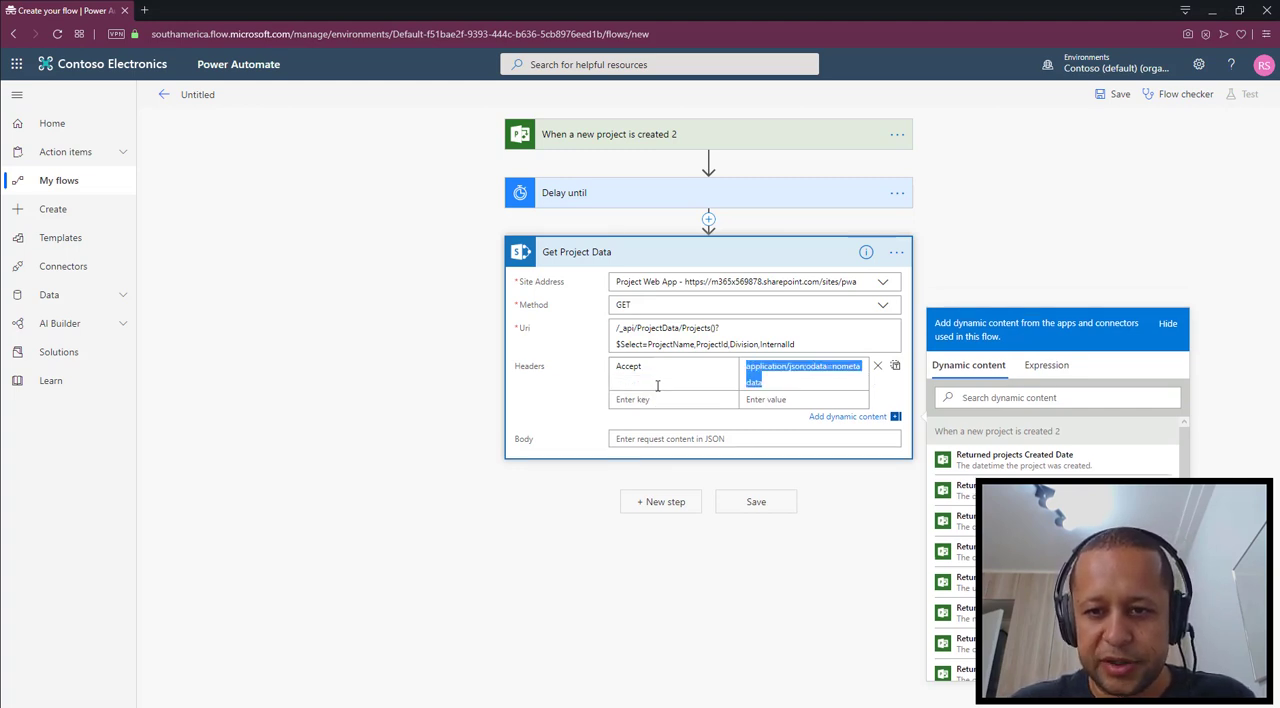
left_click(658, 401)
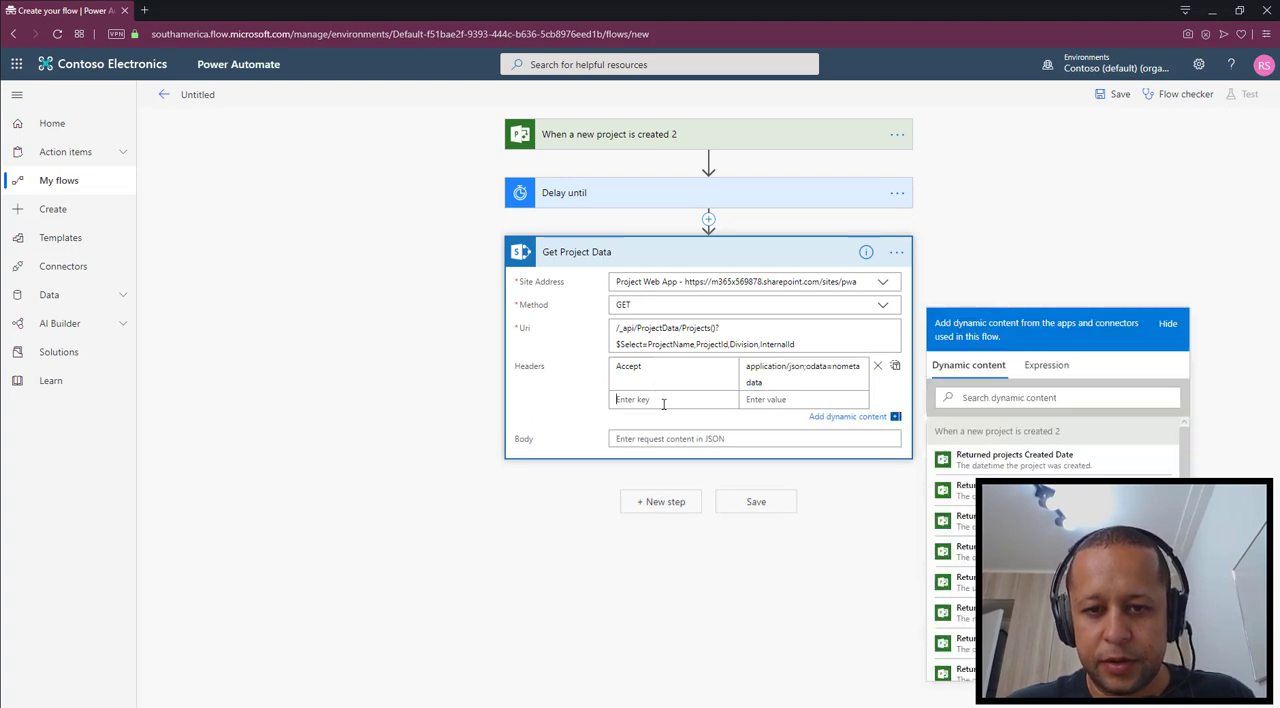
type("Conten")
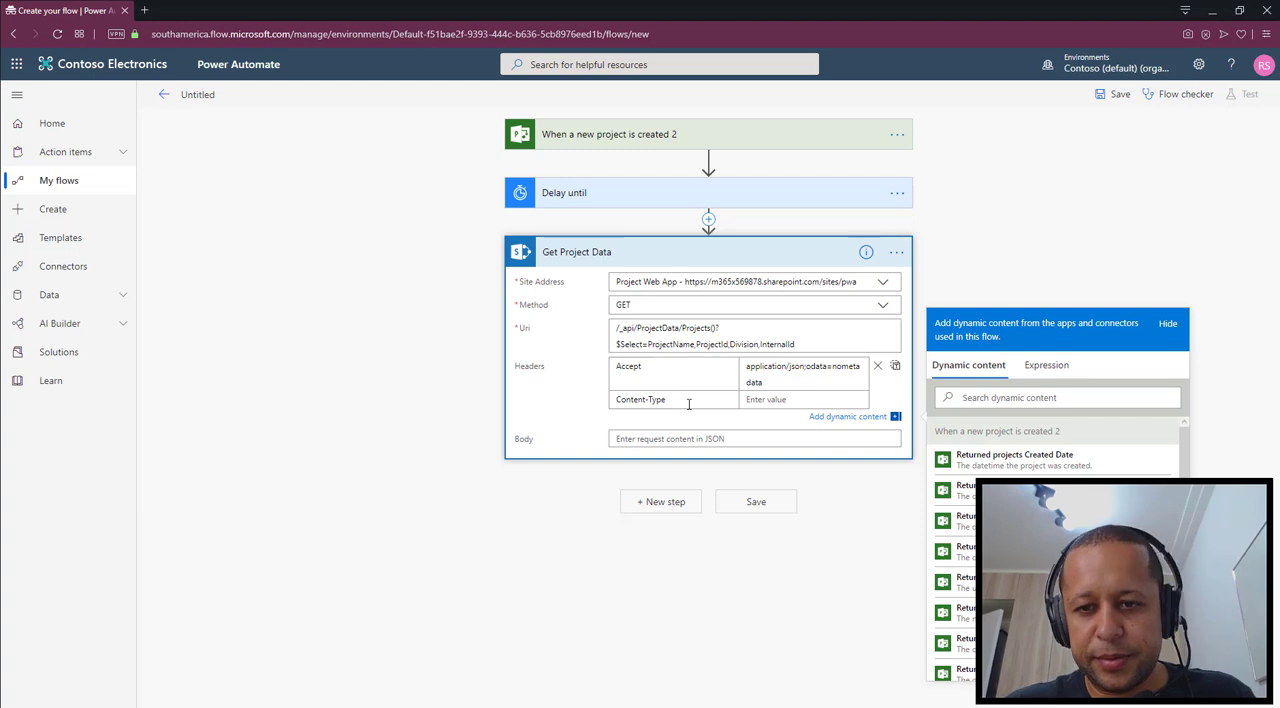
type("t-Type")
key("Tab")
key("ctrl+v")
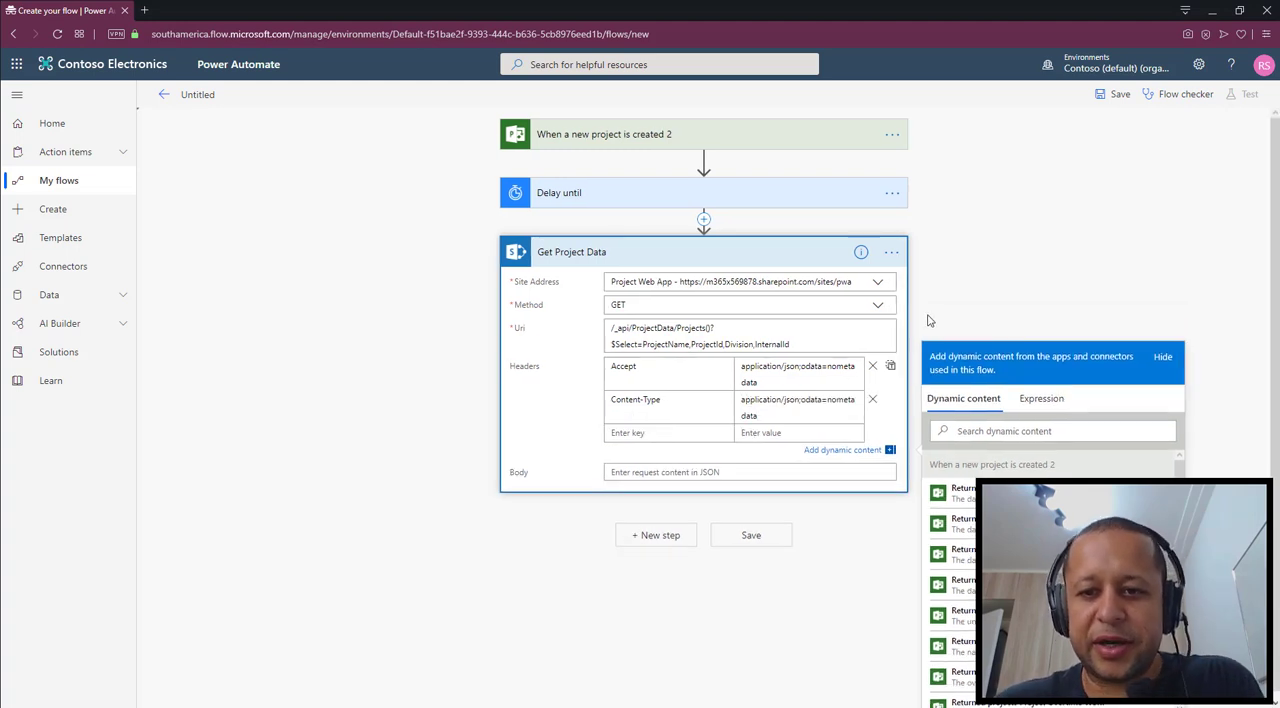
left_click(757, 536)
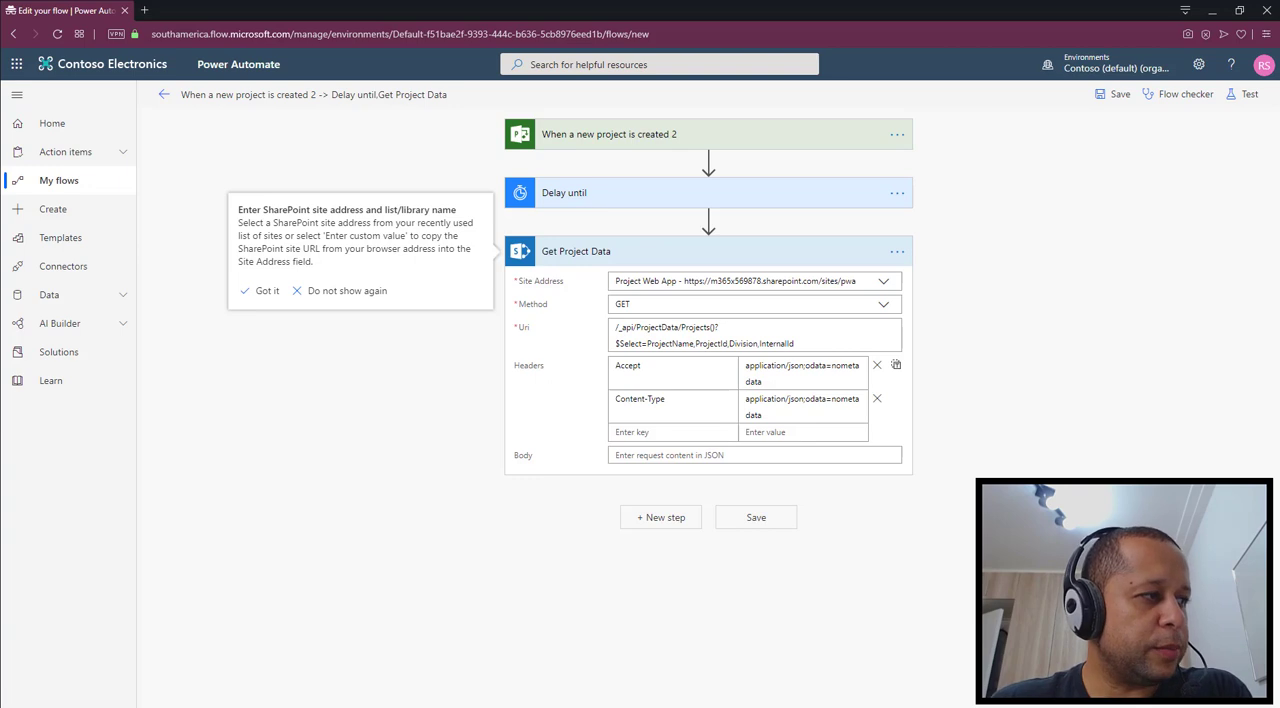
Add the Data Operation action "Filter array" after Get Project Data
left_click(667, 519)
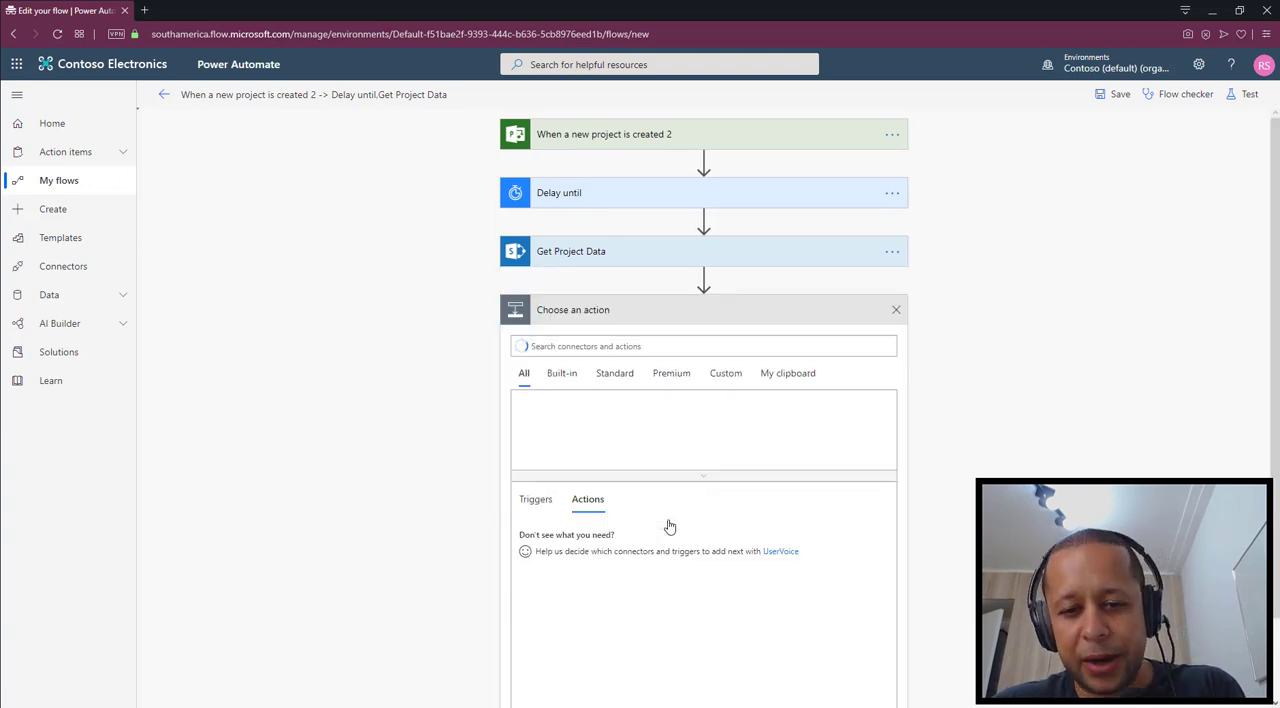
right_click(648, 343)
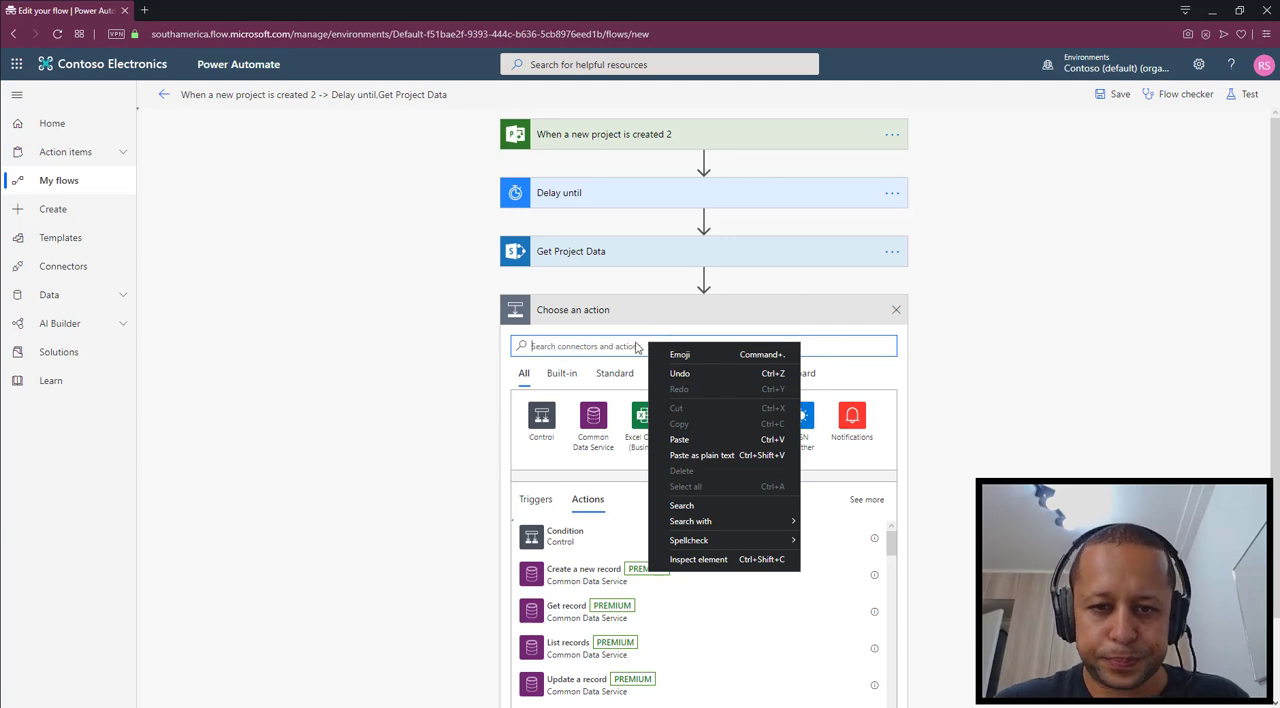
left_click(636, 343)
type("filter")
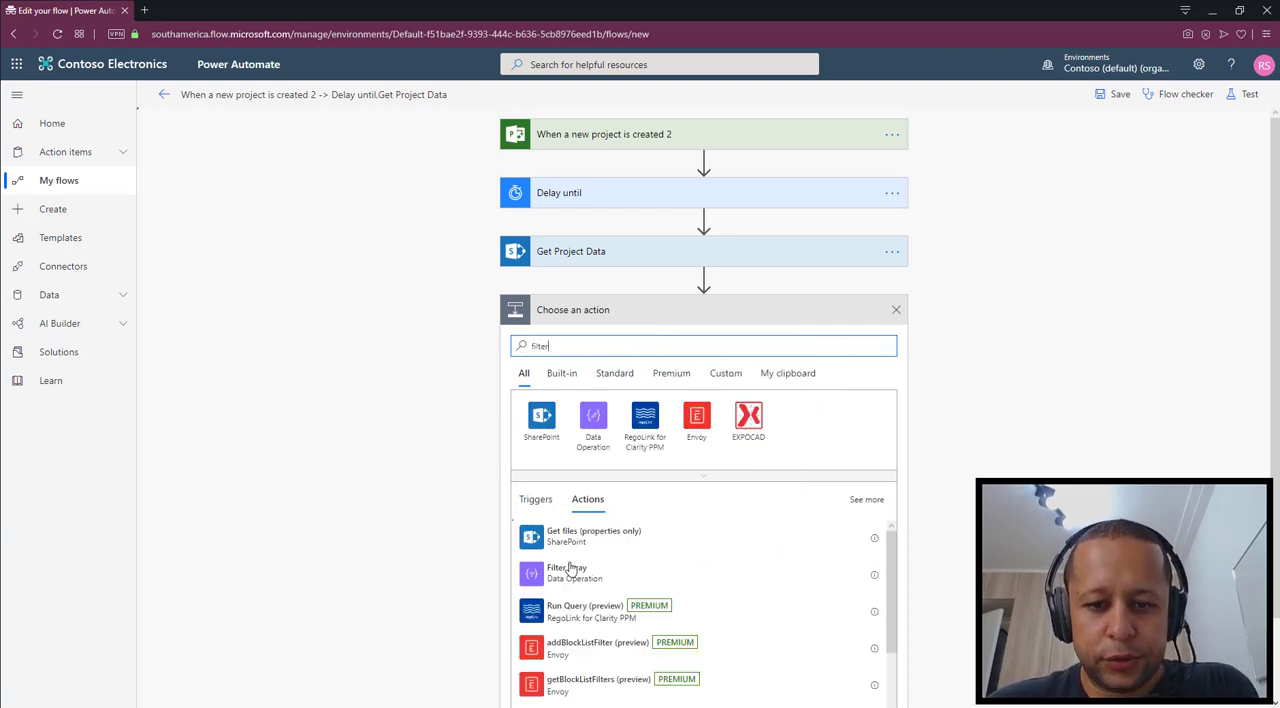
left_click(560, 572)
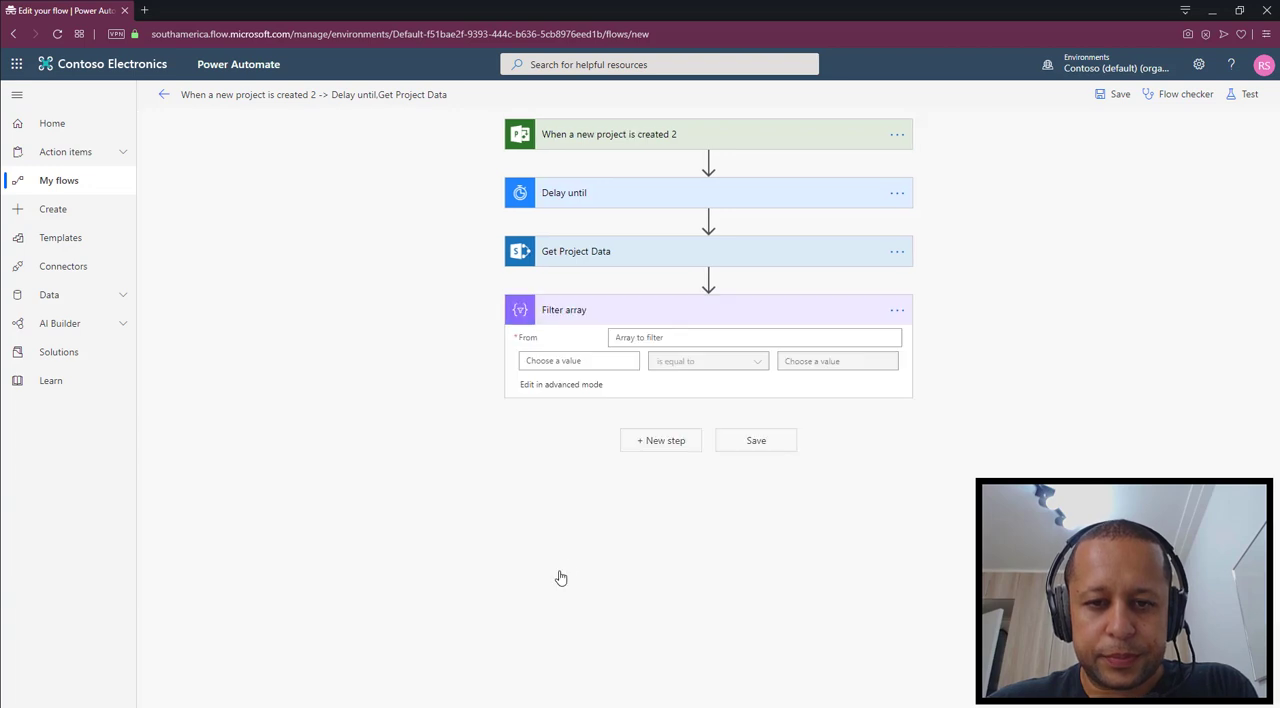
Set the Filter array's From value to the expression body('Get_Project_Data')['Value']
left_click(684, 337)
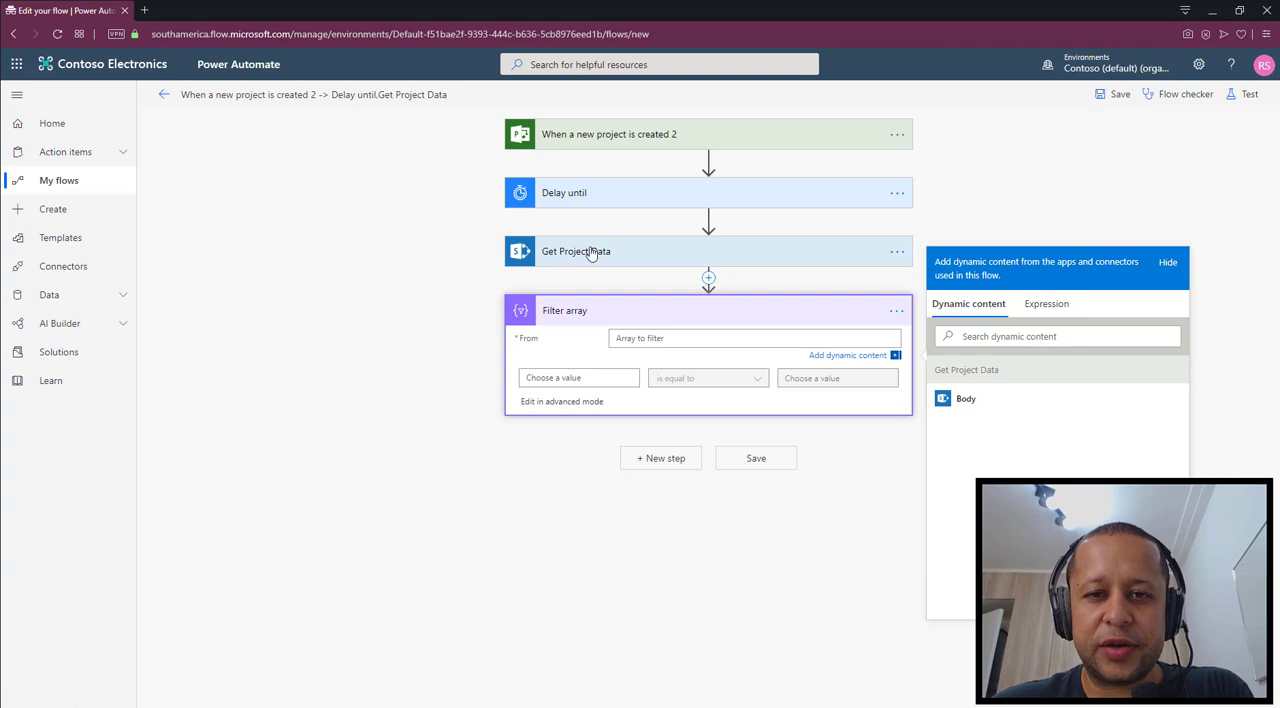
left_click(1046, 304)
type("body")
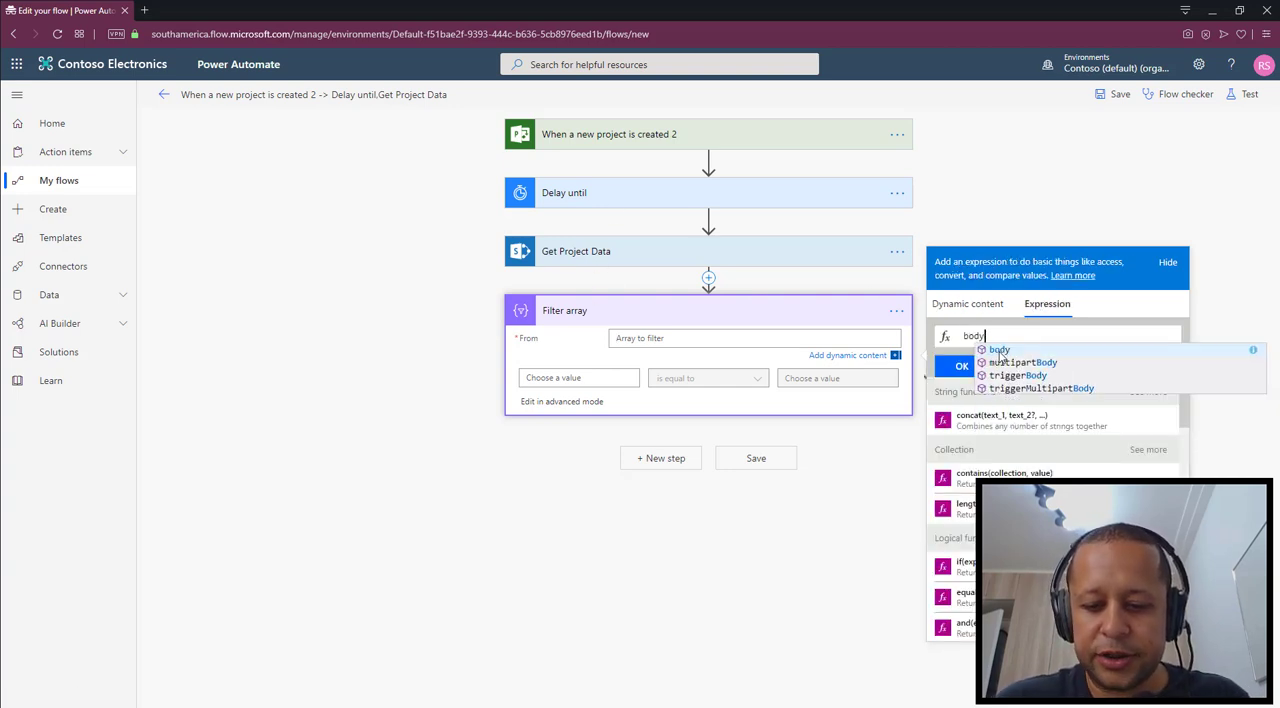
type("('Get_Proje")
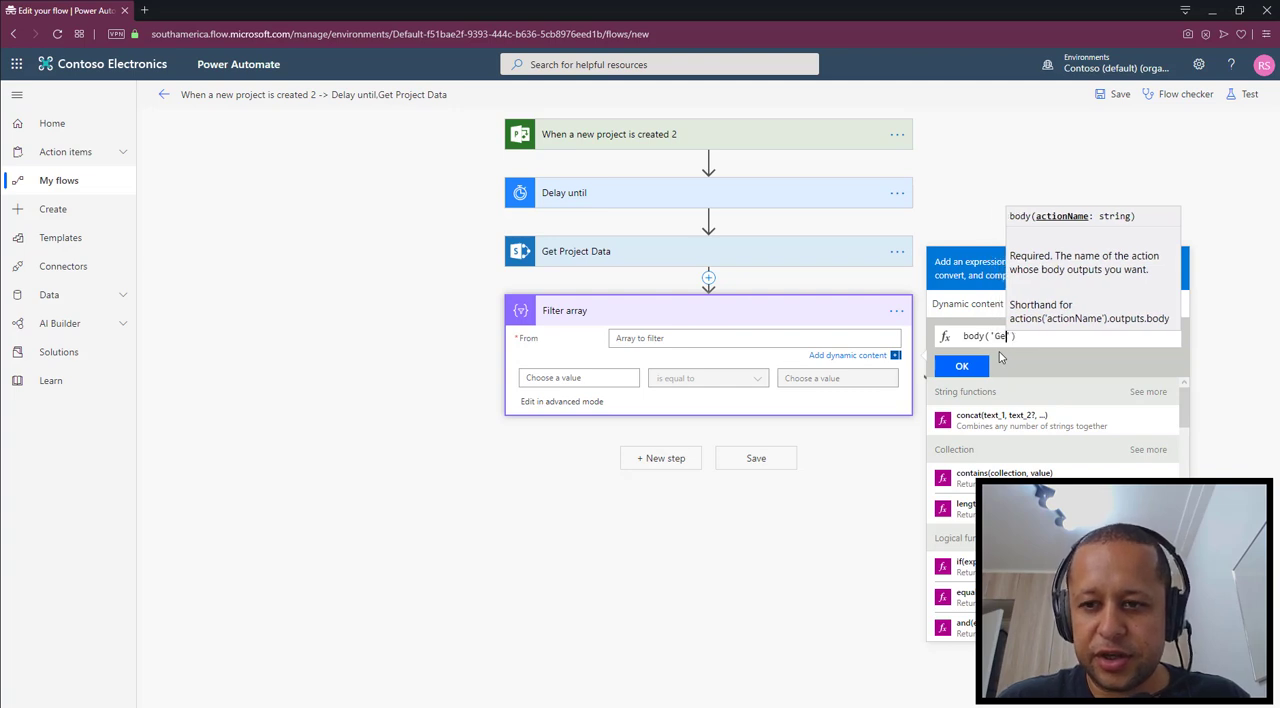
type("ct_Data")
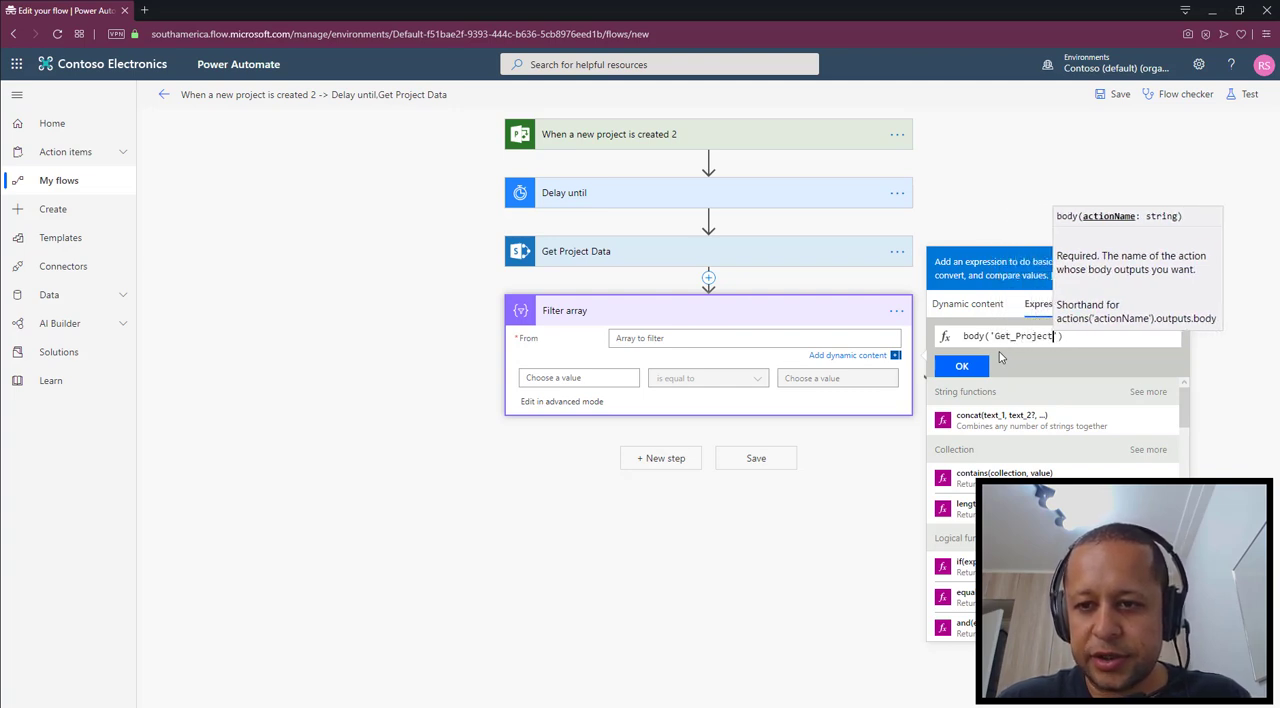
key("End")
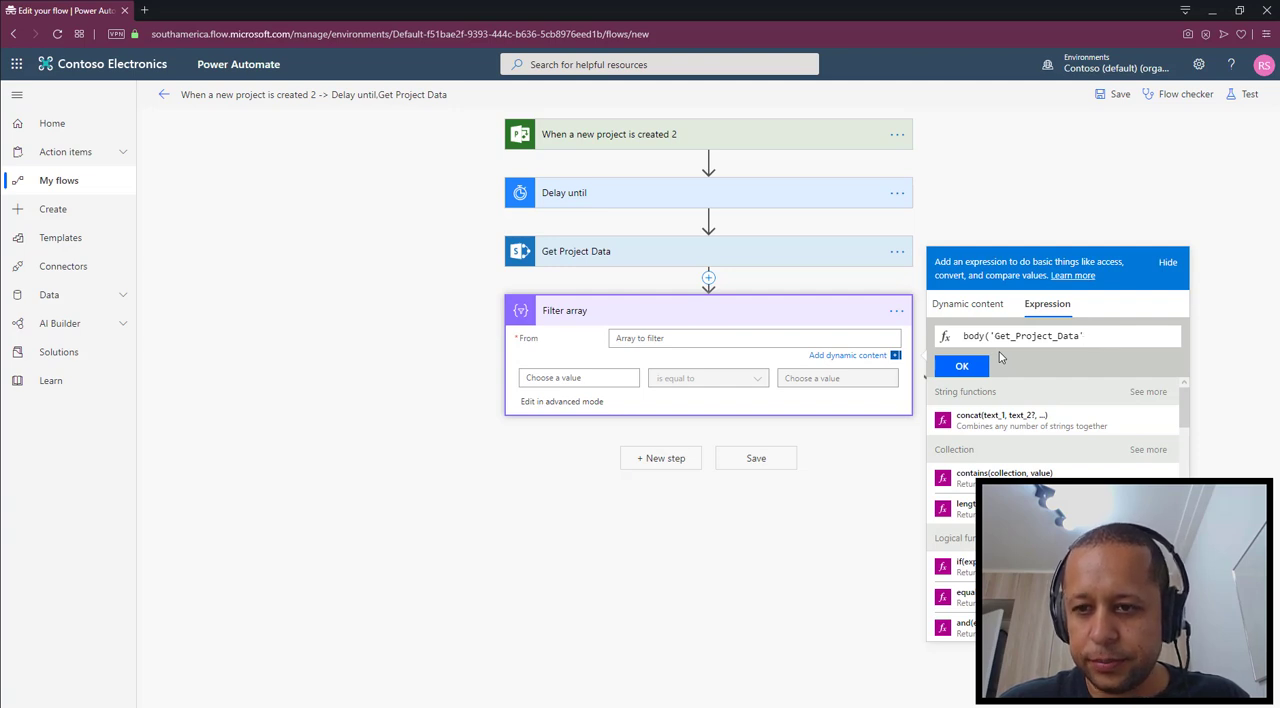
type("[ '")
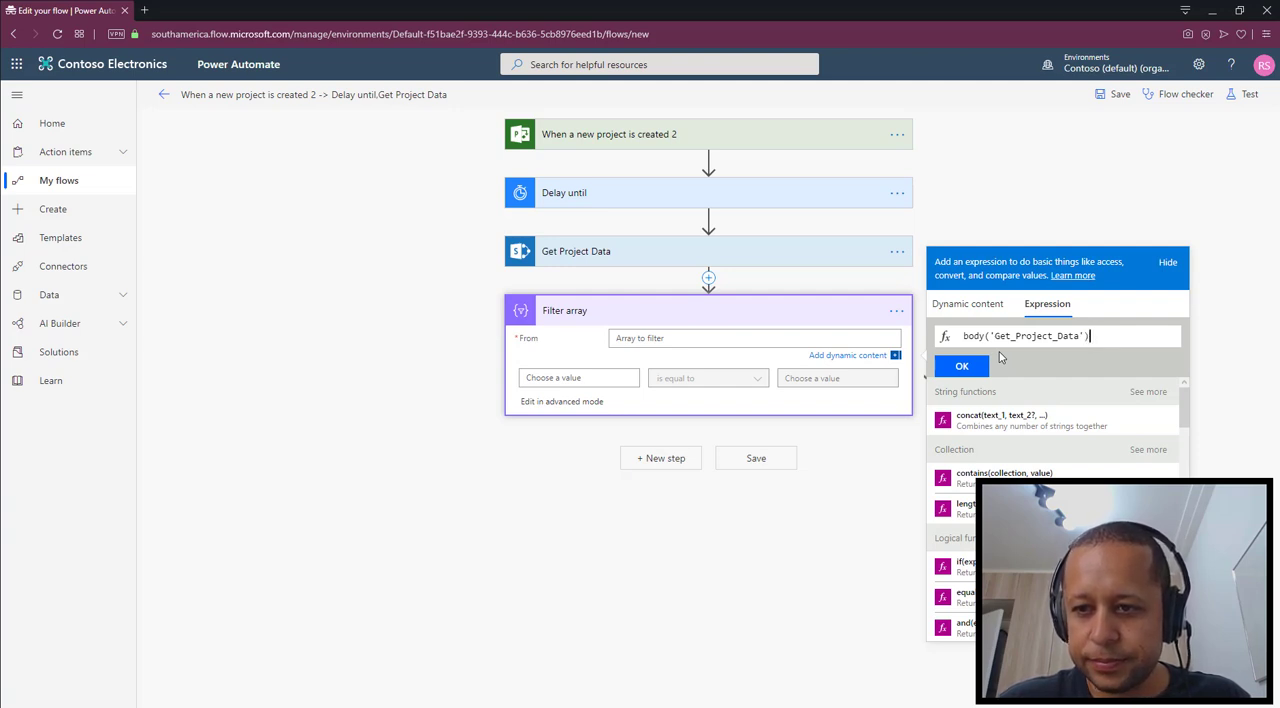
key("BackSpace")
key("BackSpace")
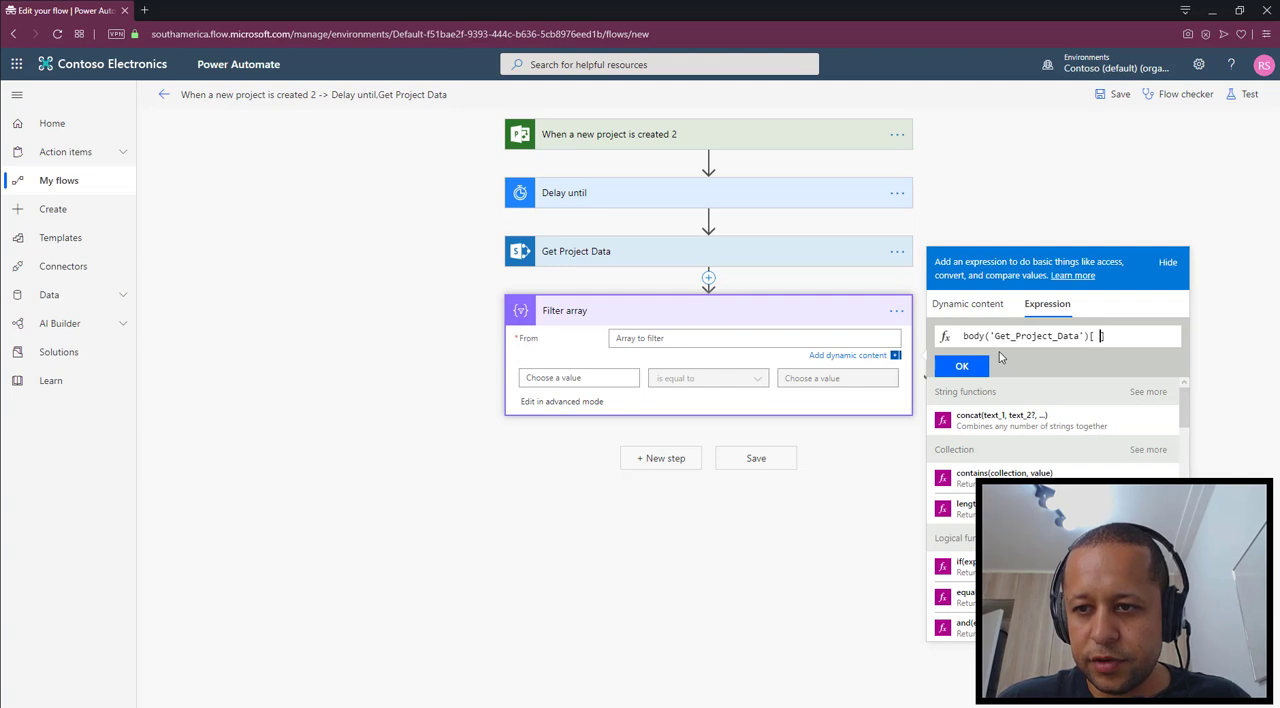
type("'Value")
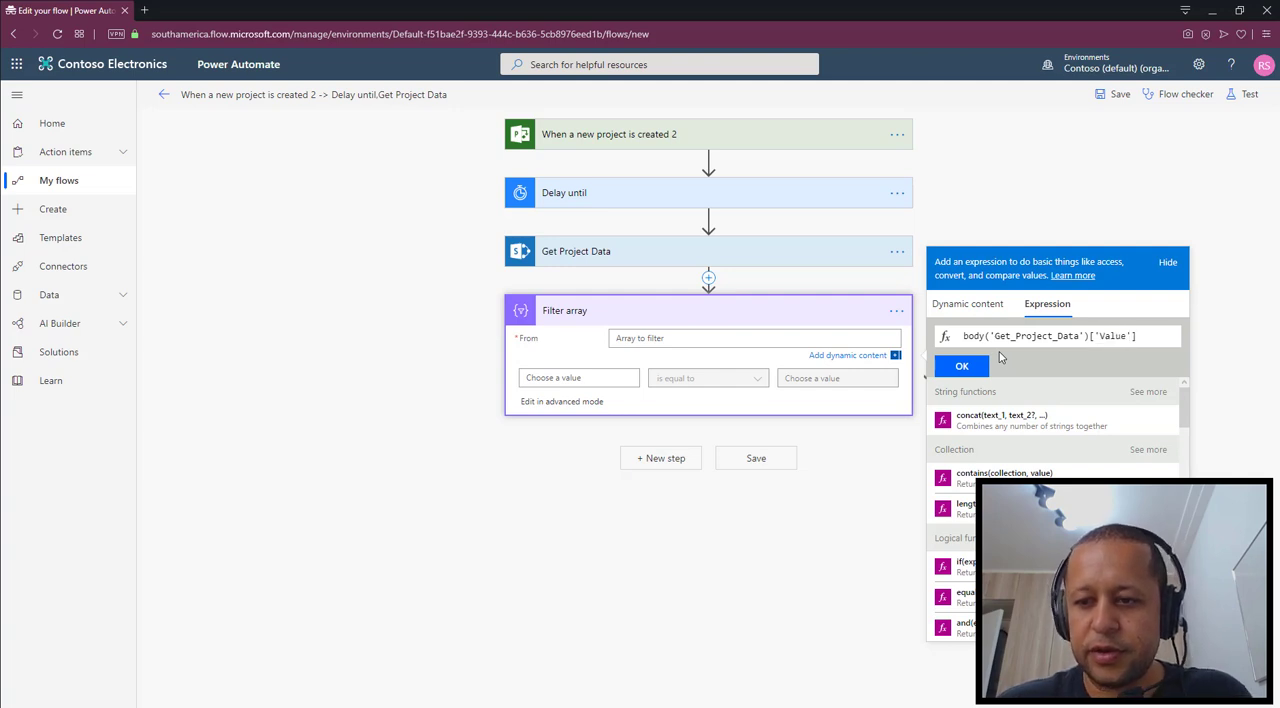
left_click(962, 366)
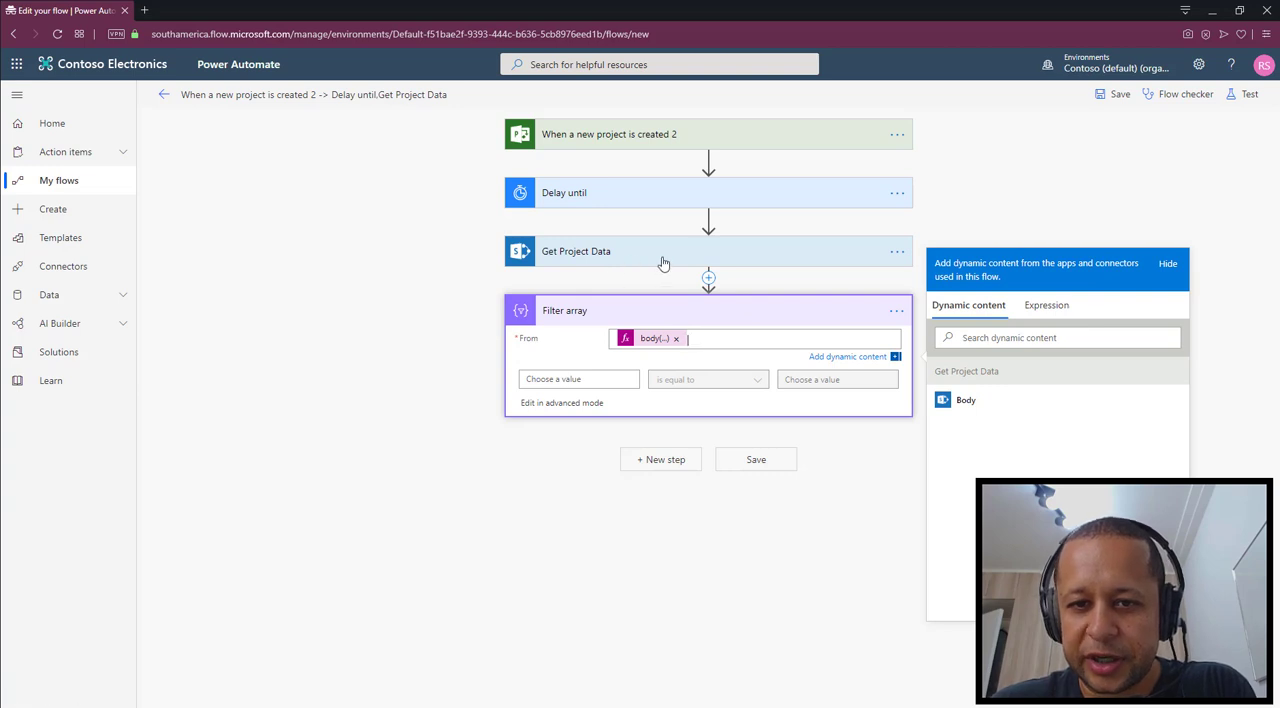
Set the first value of the Filter array condition to the expression item()['ProjectId']
left_click(580, 379)
left_click(779, 329)
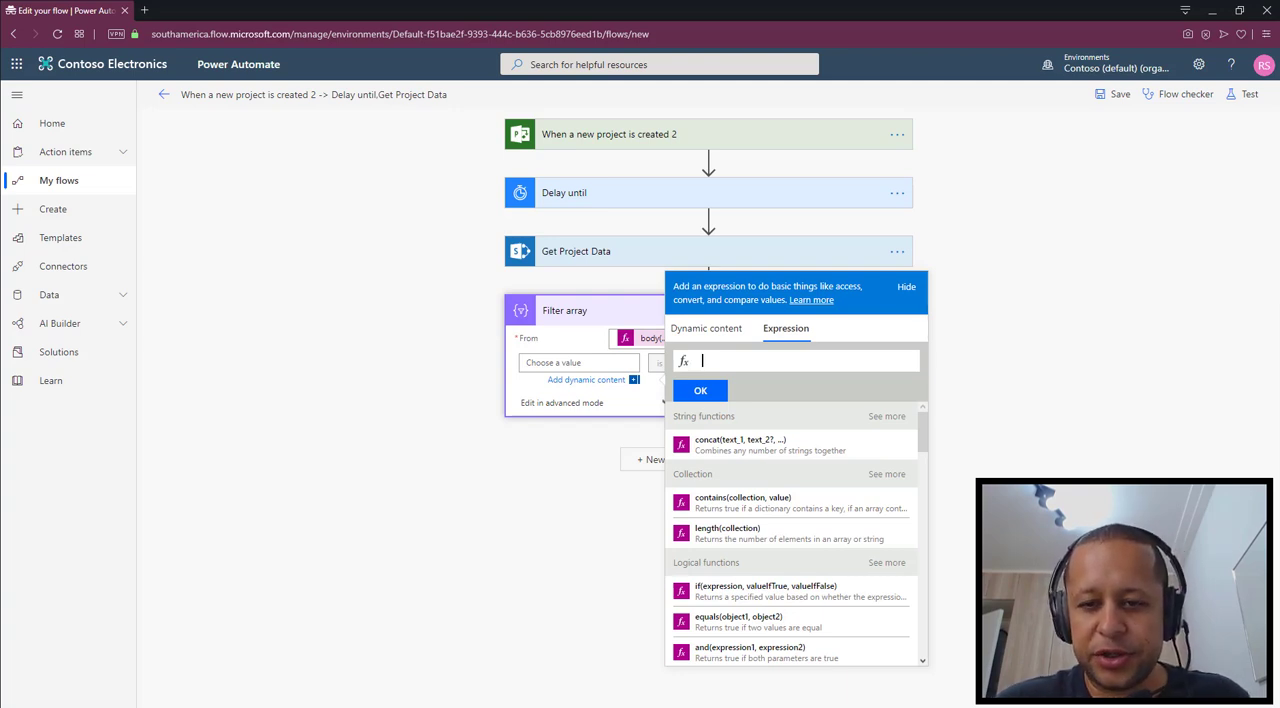
type("item(")
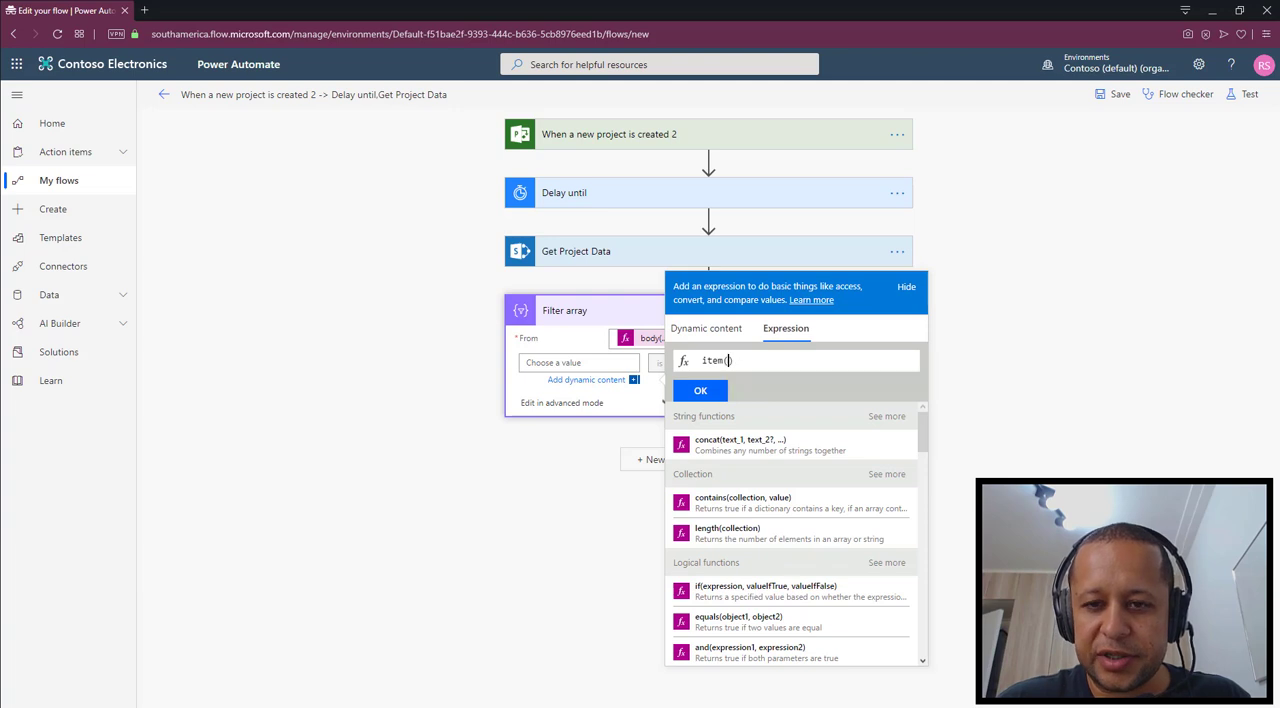
type(")")
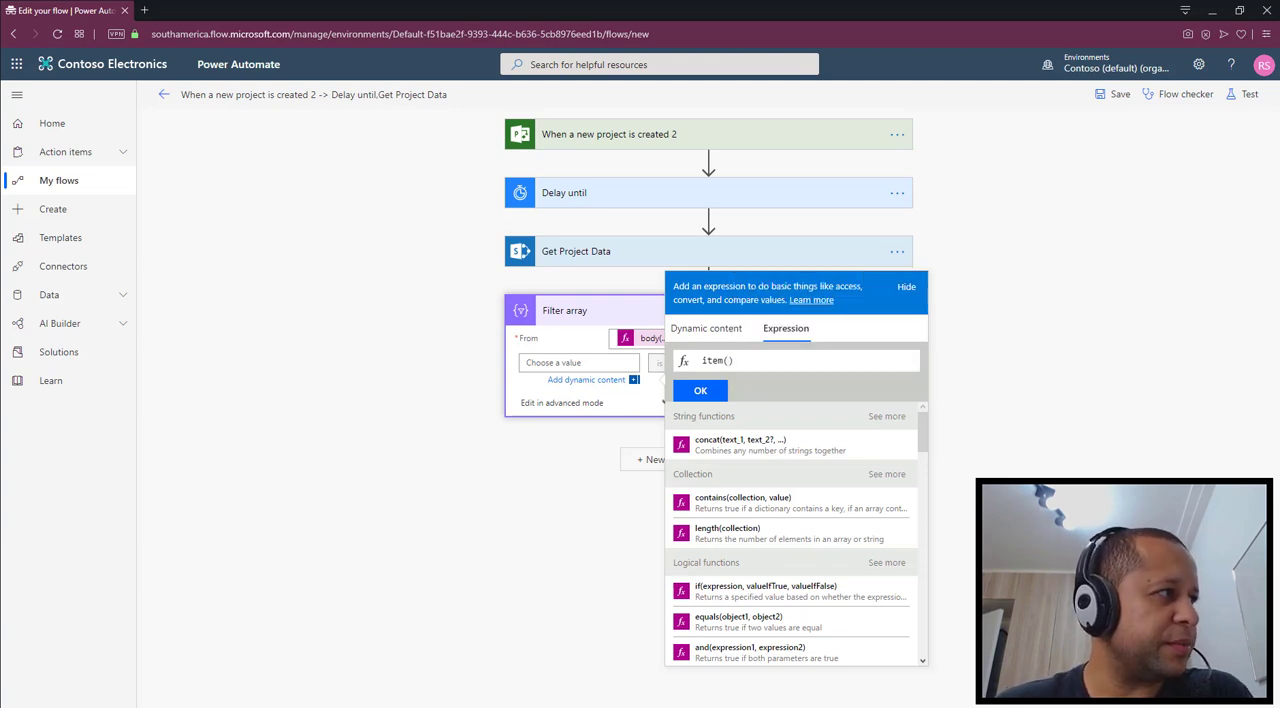
type("['Pr")
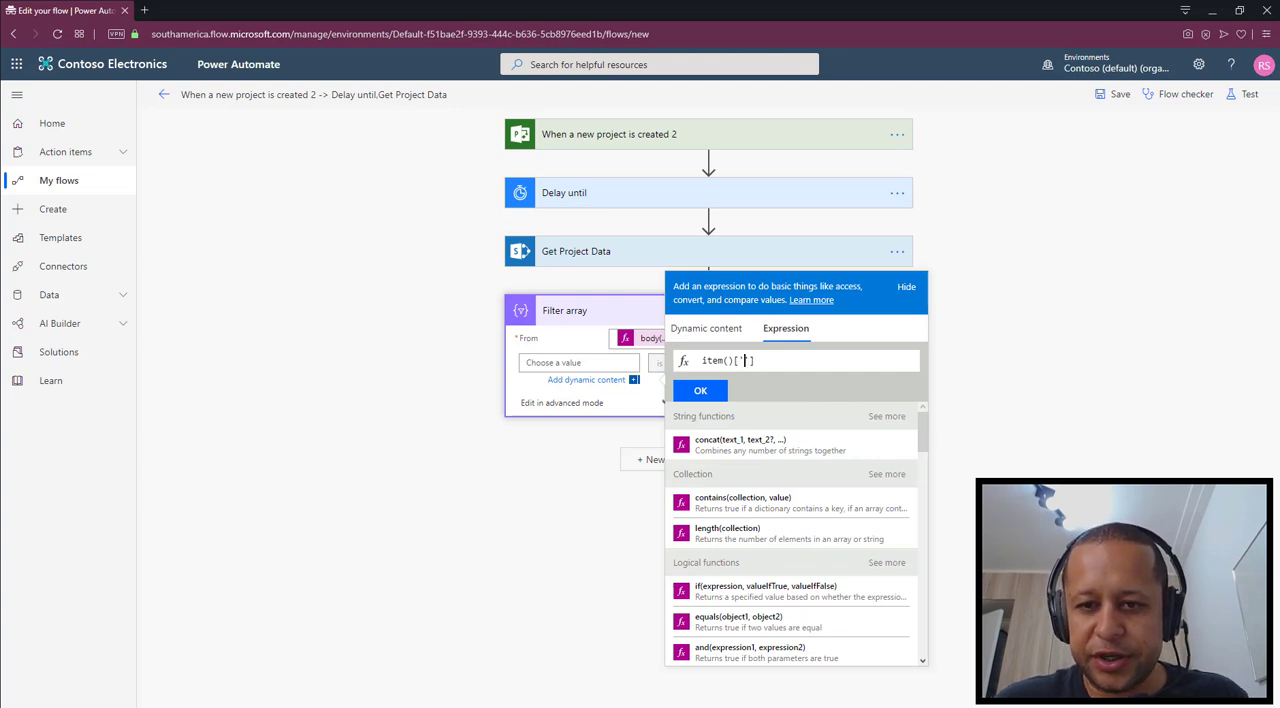
type("ojectId")
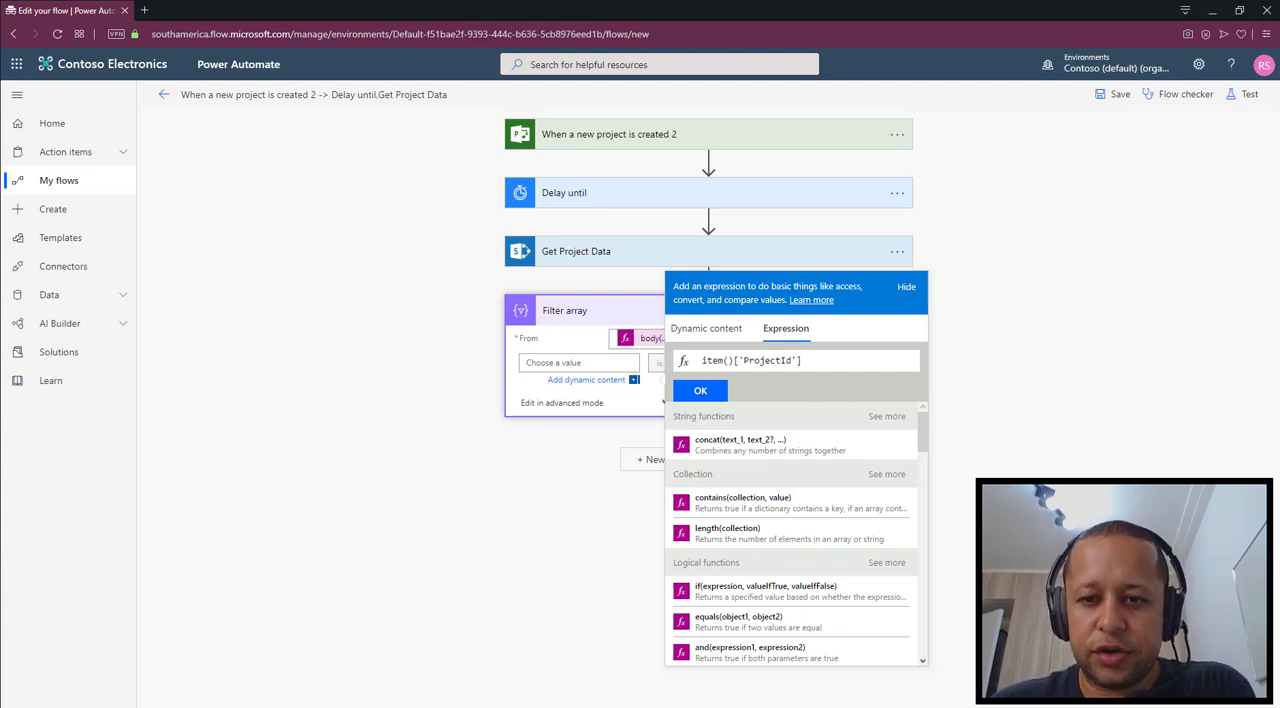
left_click(700, 390)
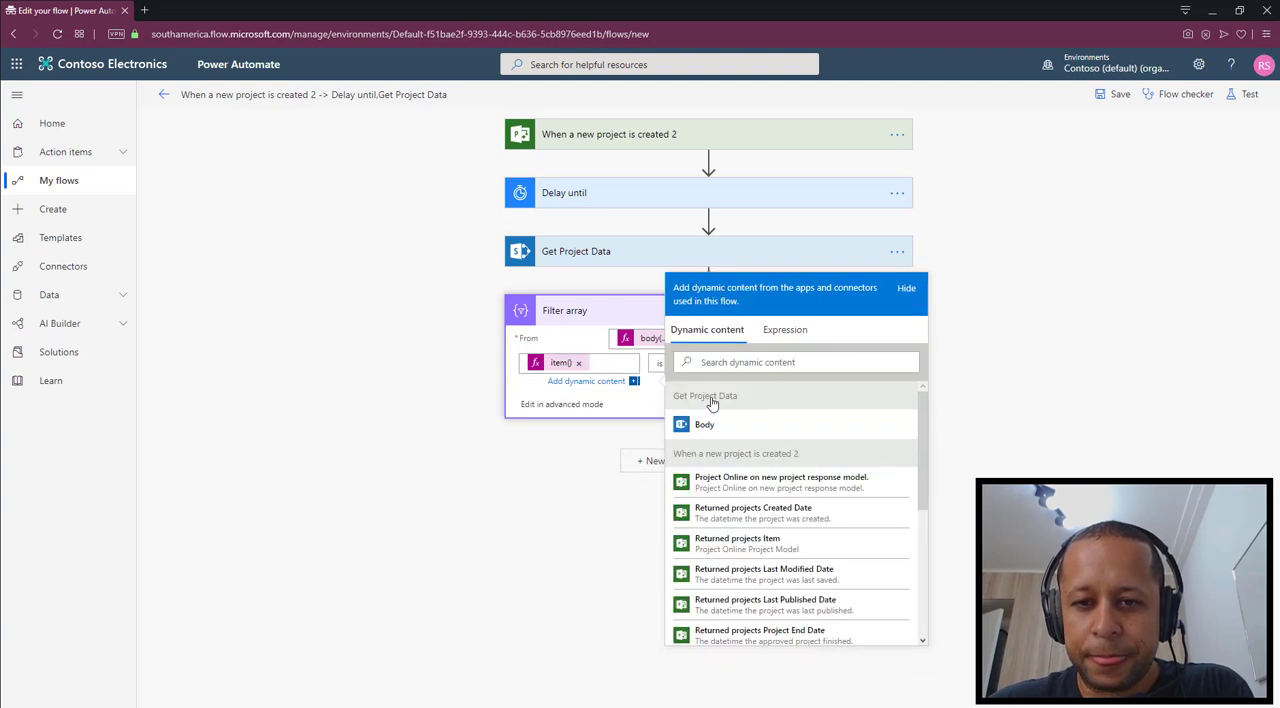
left_click(1026, 332)
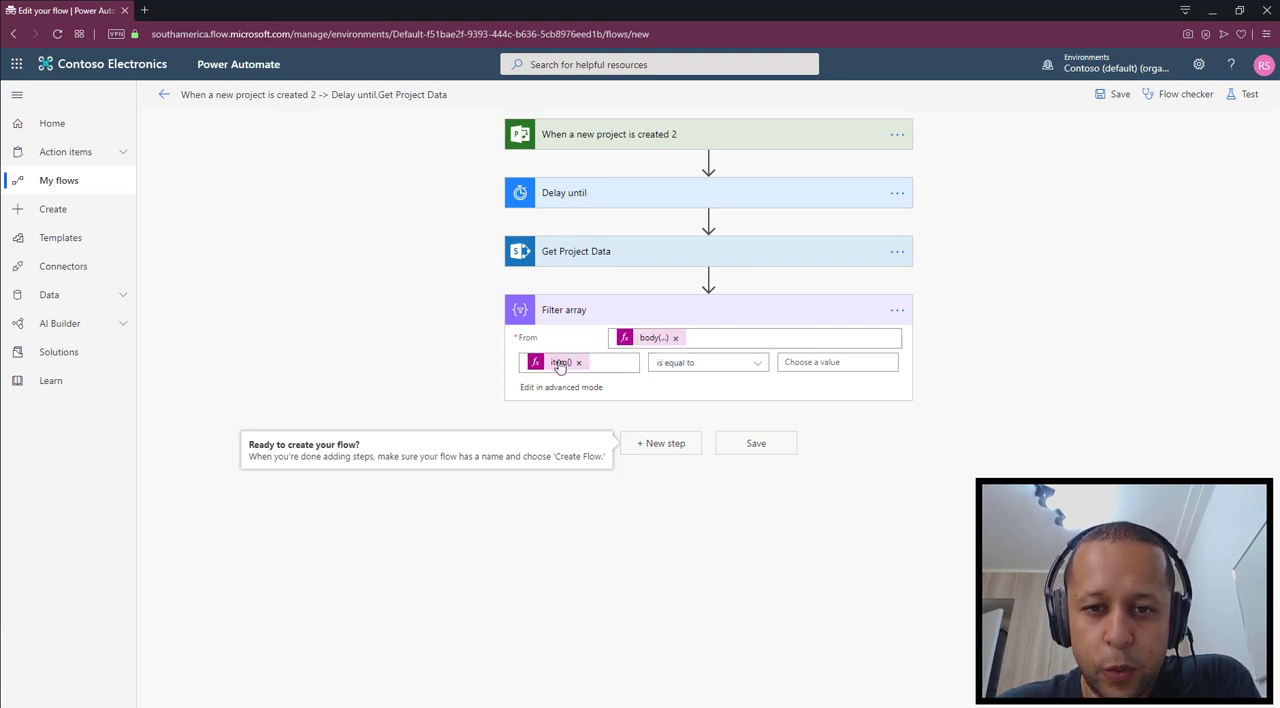
Set the comparison value of the Filter array condition to the project ID returned by the new-project trigger
left_click(822, 362)
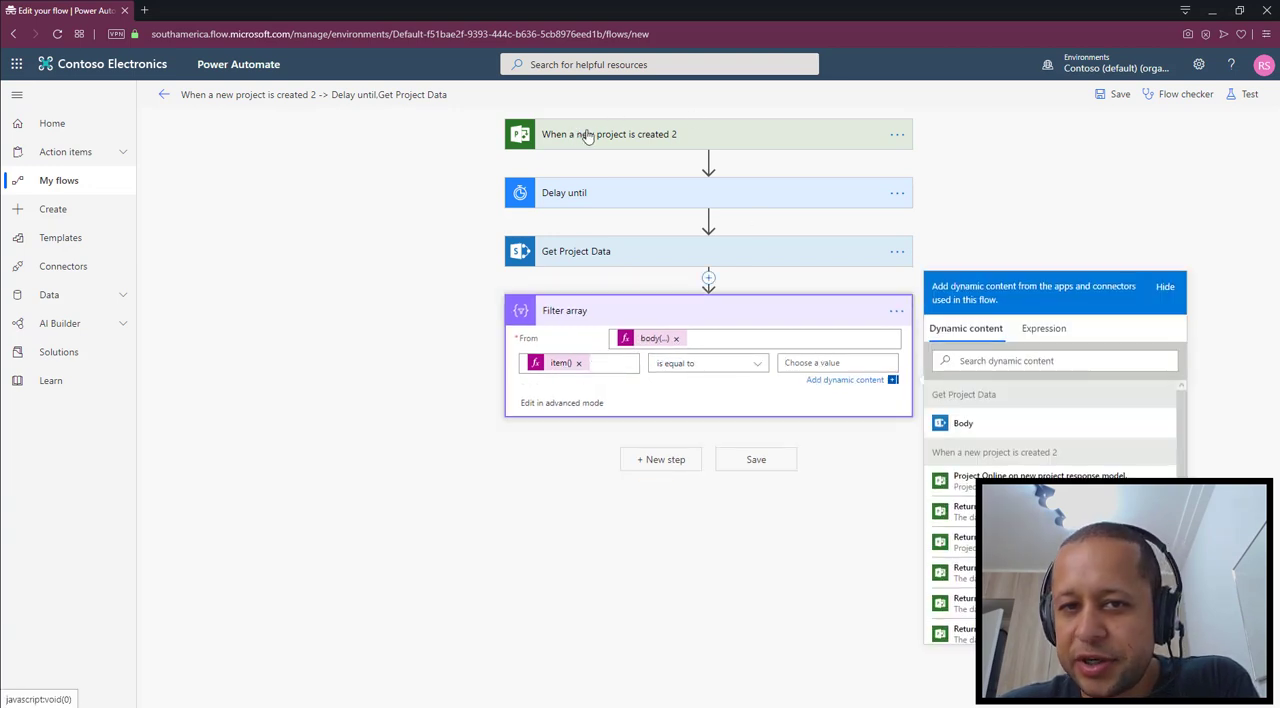
scroll(1050, 520, "down", 5)
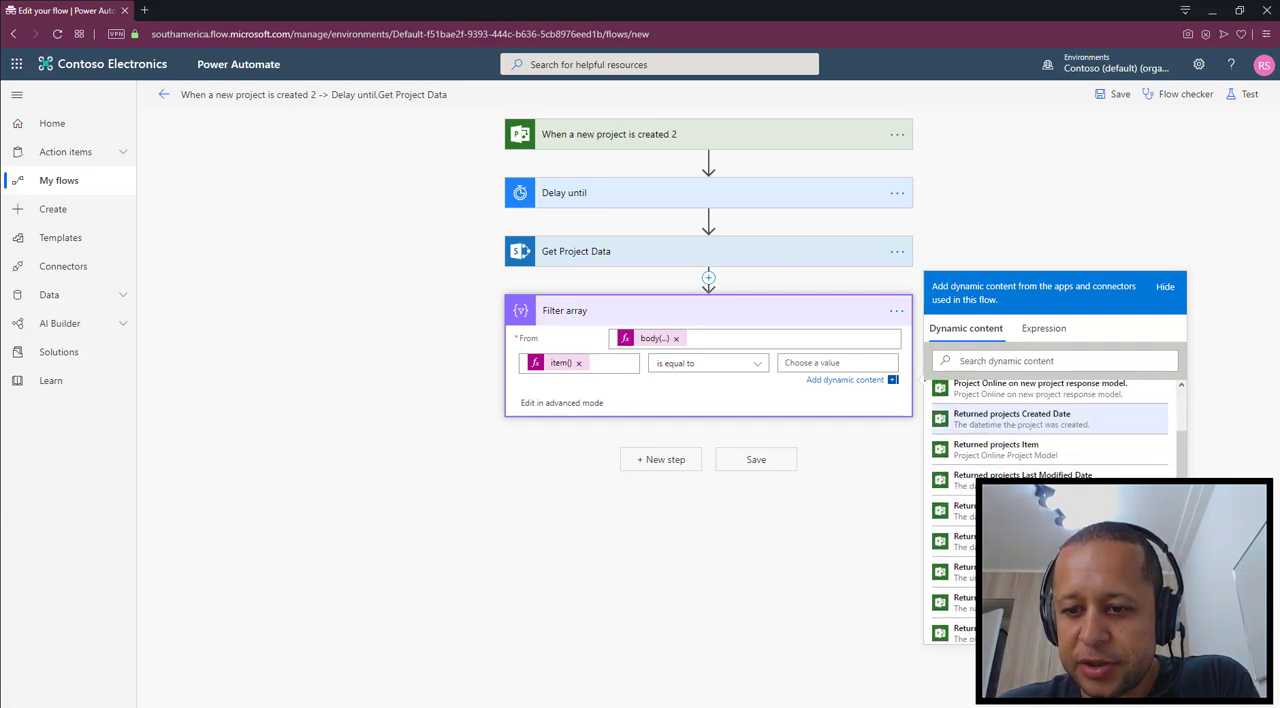
left_click(1000, 491)
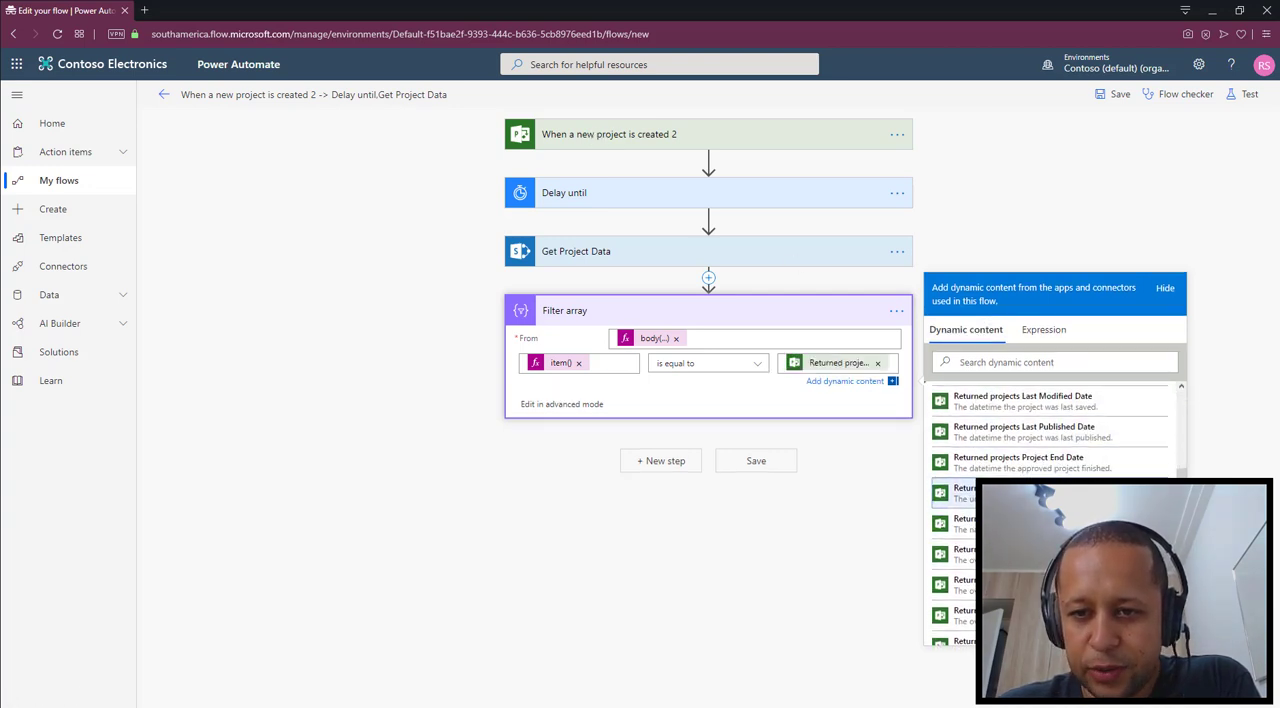
left_click(1014, 237)
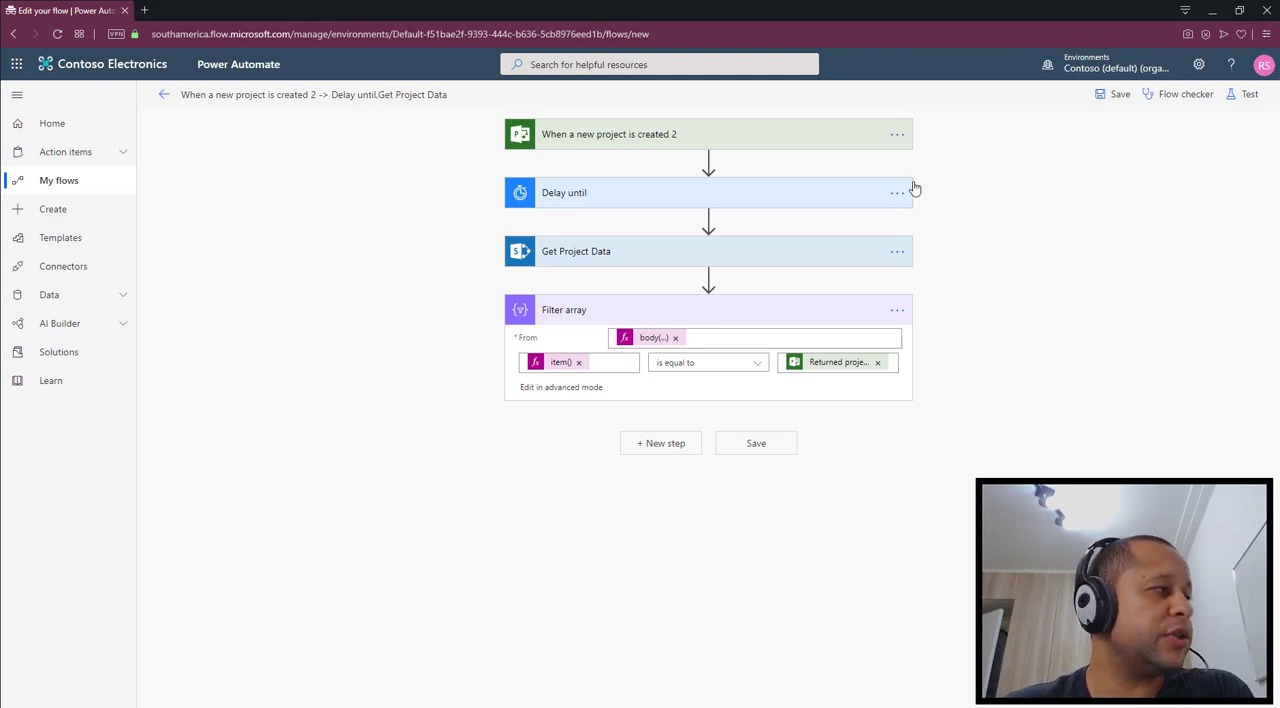
Find the Control action "Apply to each" and add it after Filter array
left_click(673, 443)
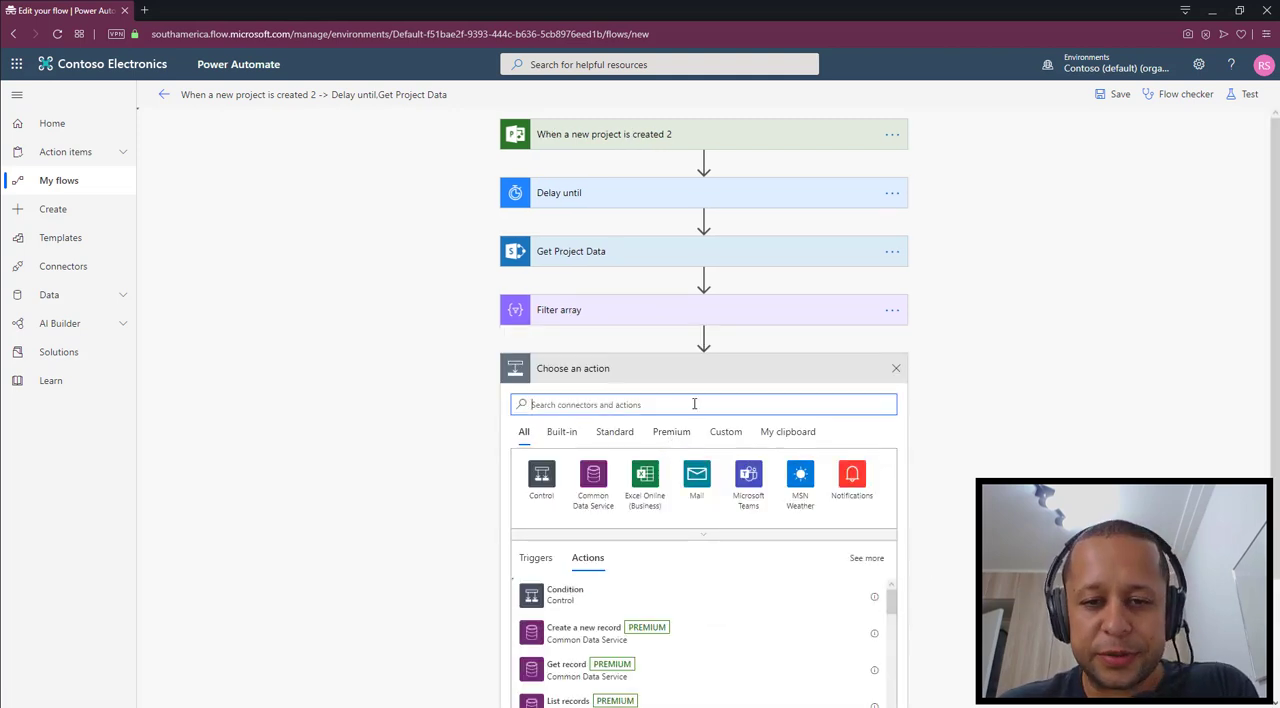
type("apply to")
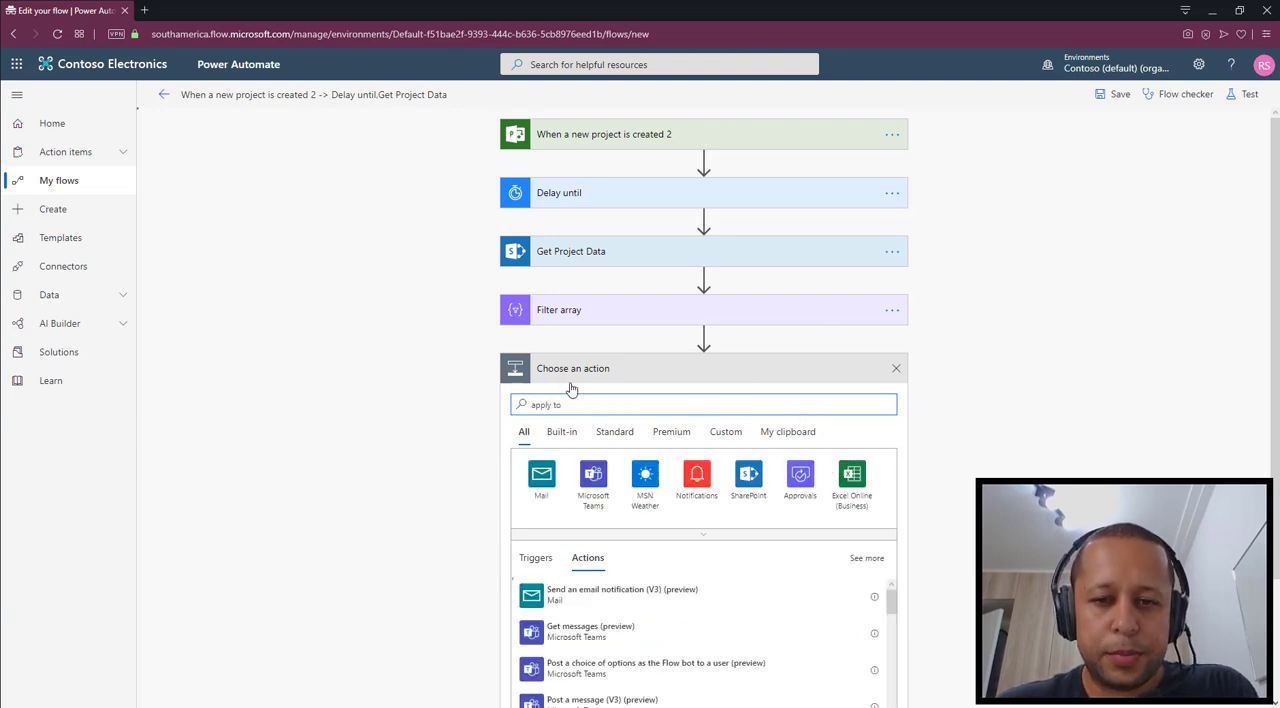
scroll(763, 614, "down", 1)
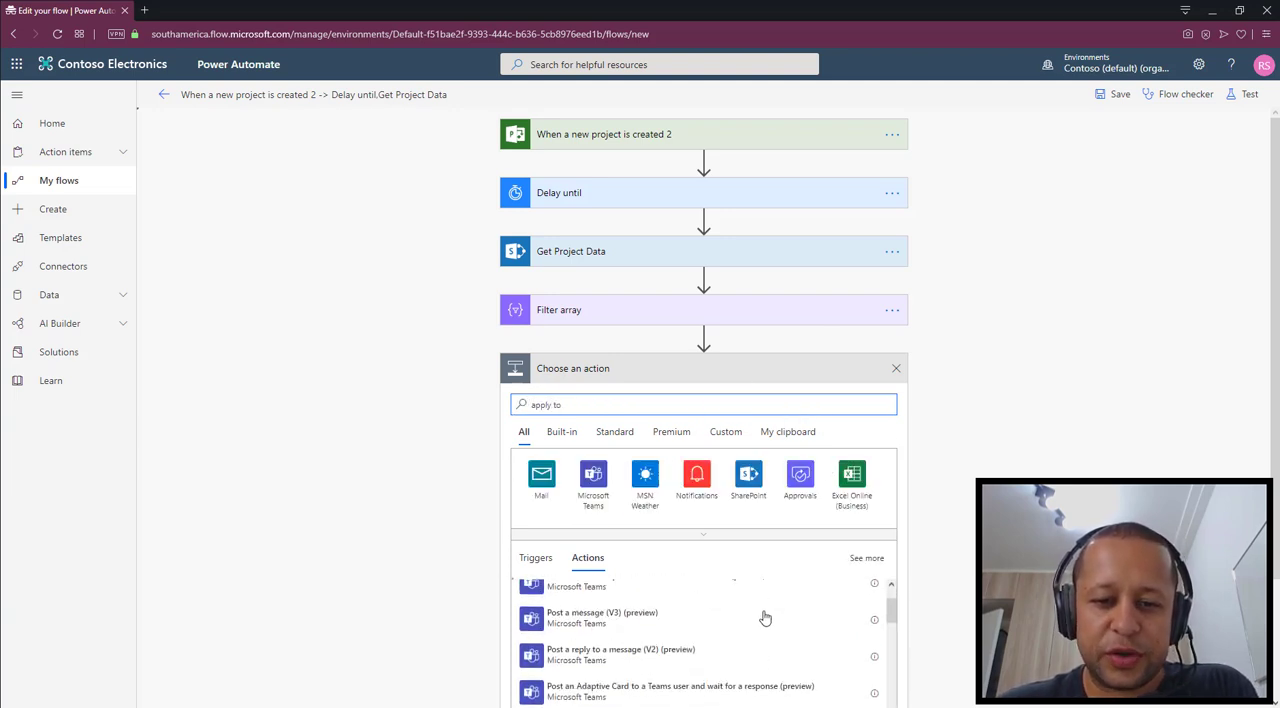
scroll(847, 511, "down", 5)
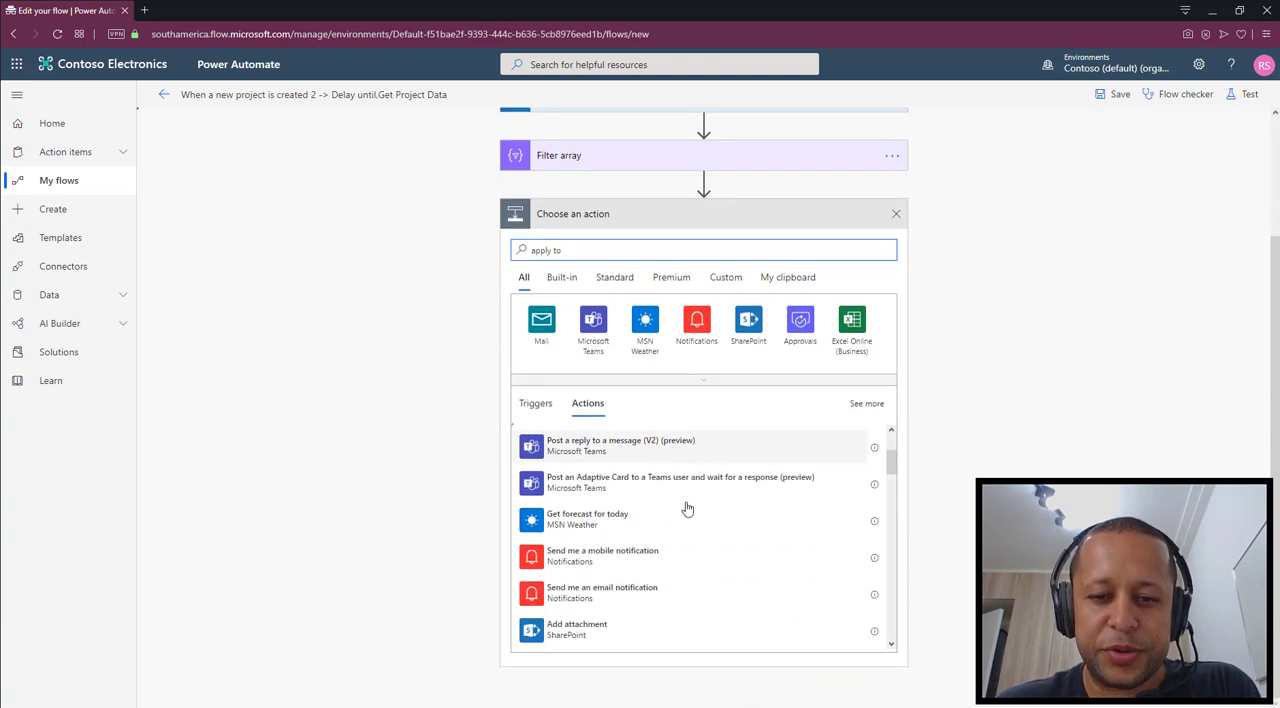
scroll(687, 509, "down", 6)
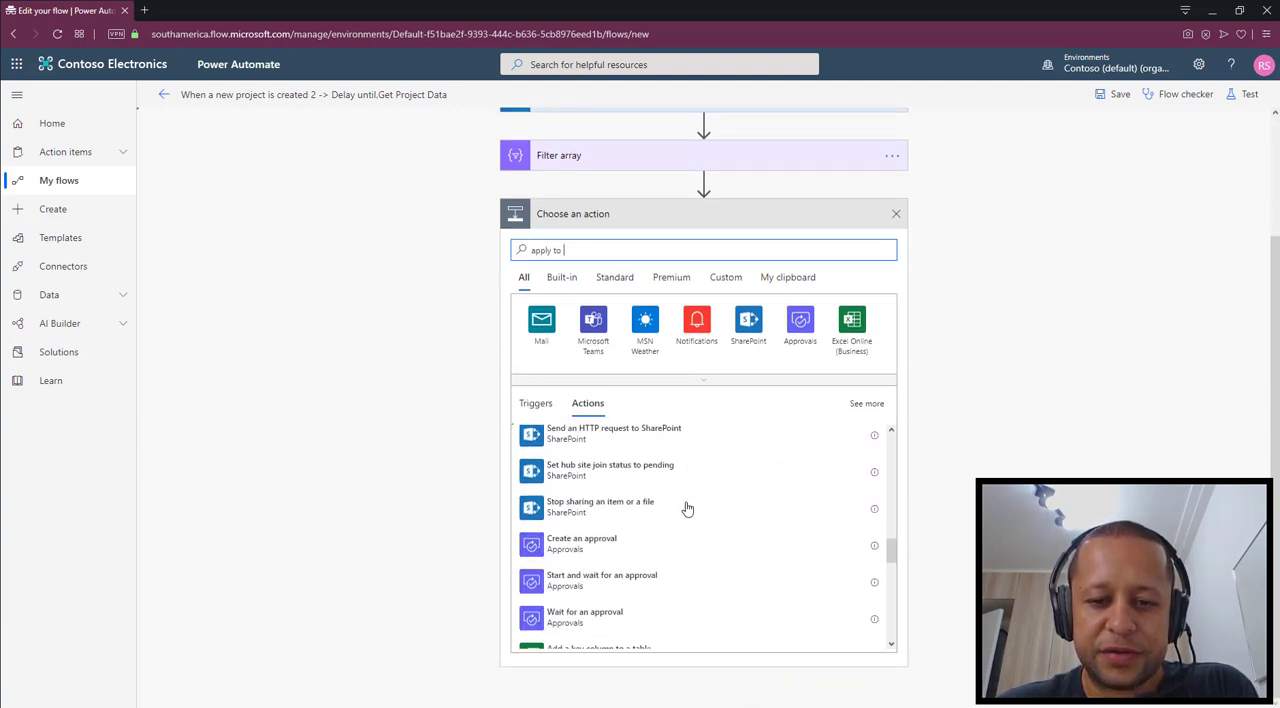
scroll(687, 509, "down", 8)
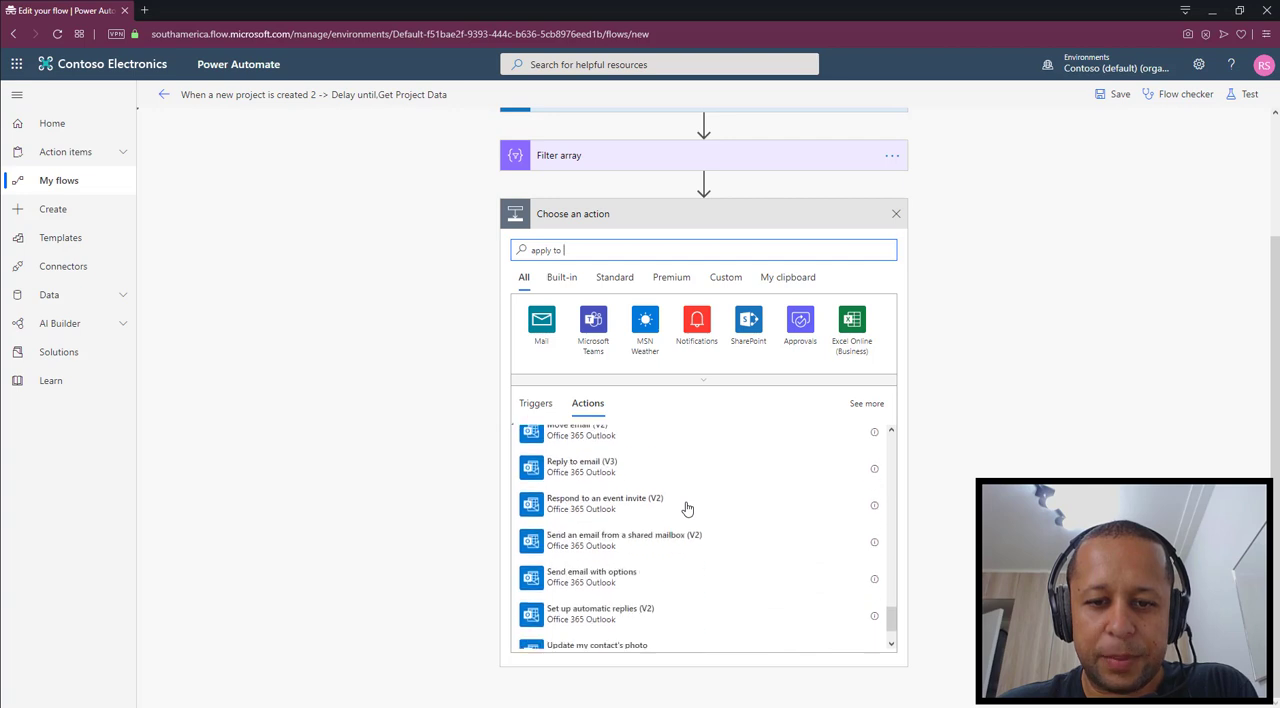
scroll(687, 509, "up", 15)
scroll(1006, 413, "up", 3)
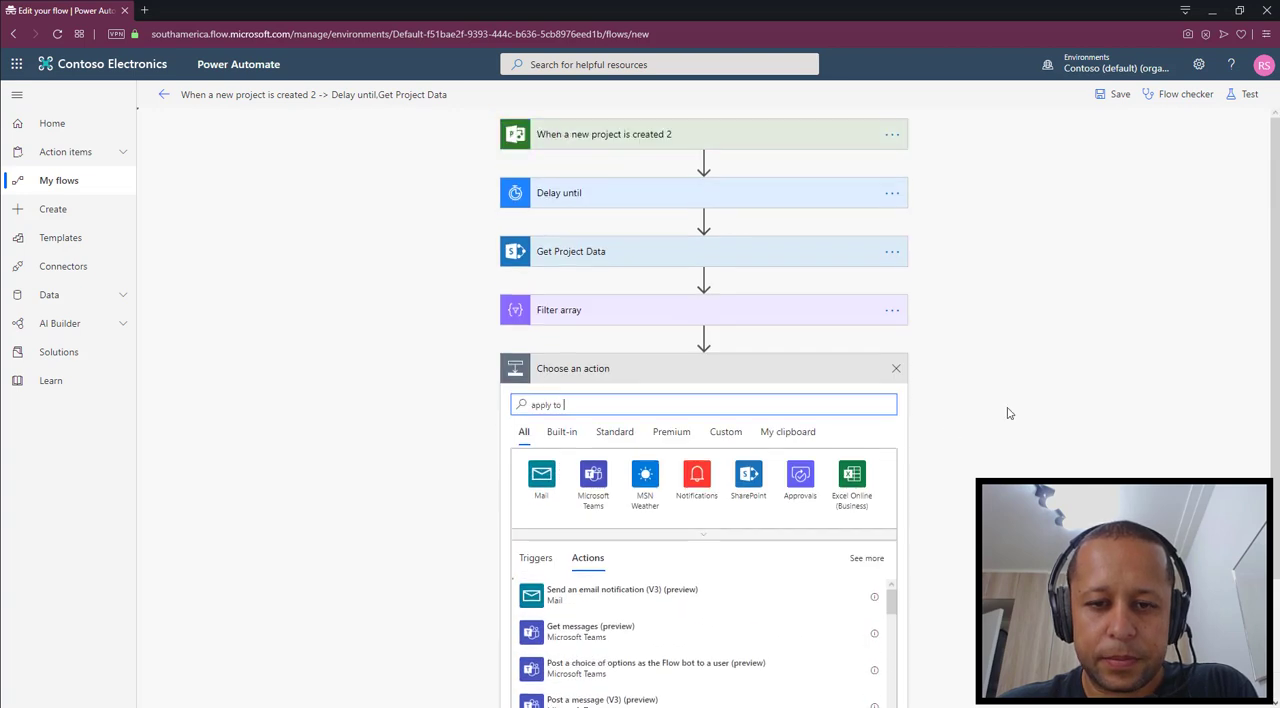
key("BackSpace")
key("BackSpace")
key("BackSpace")
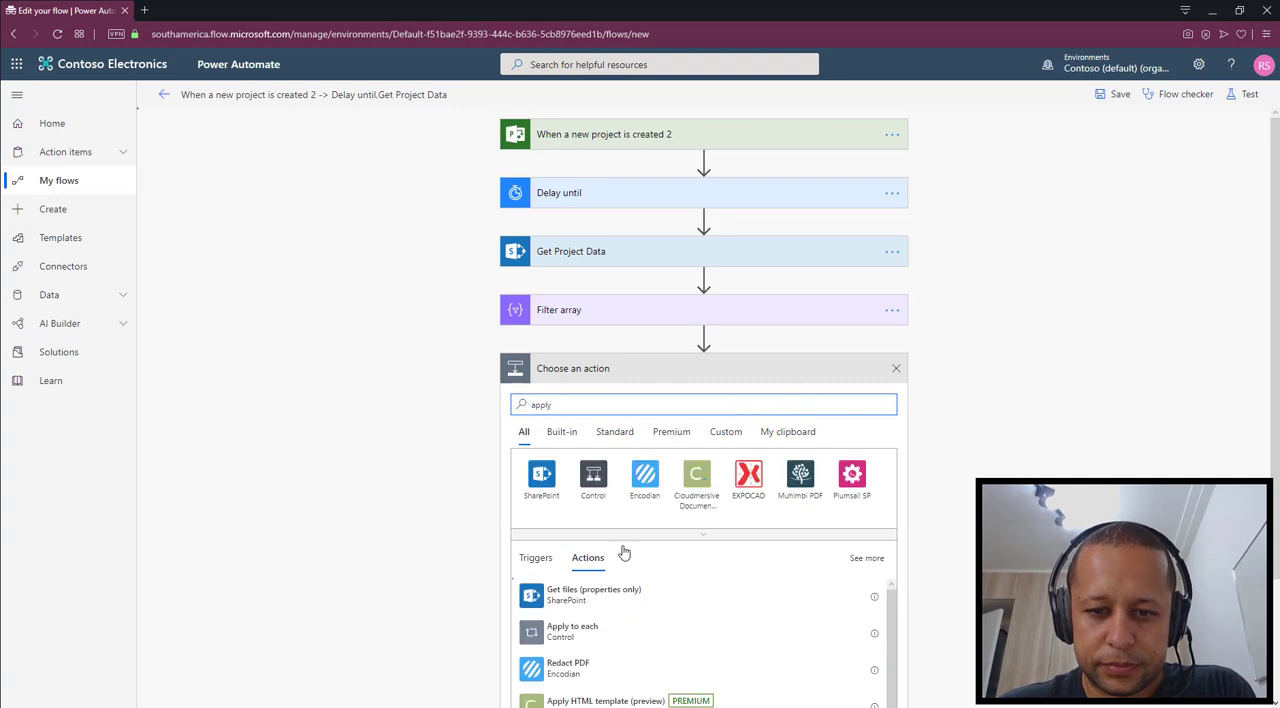
left_click(592, 625)
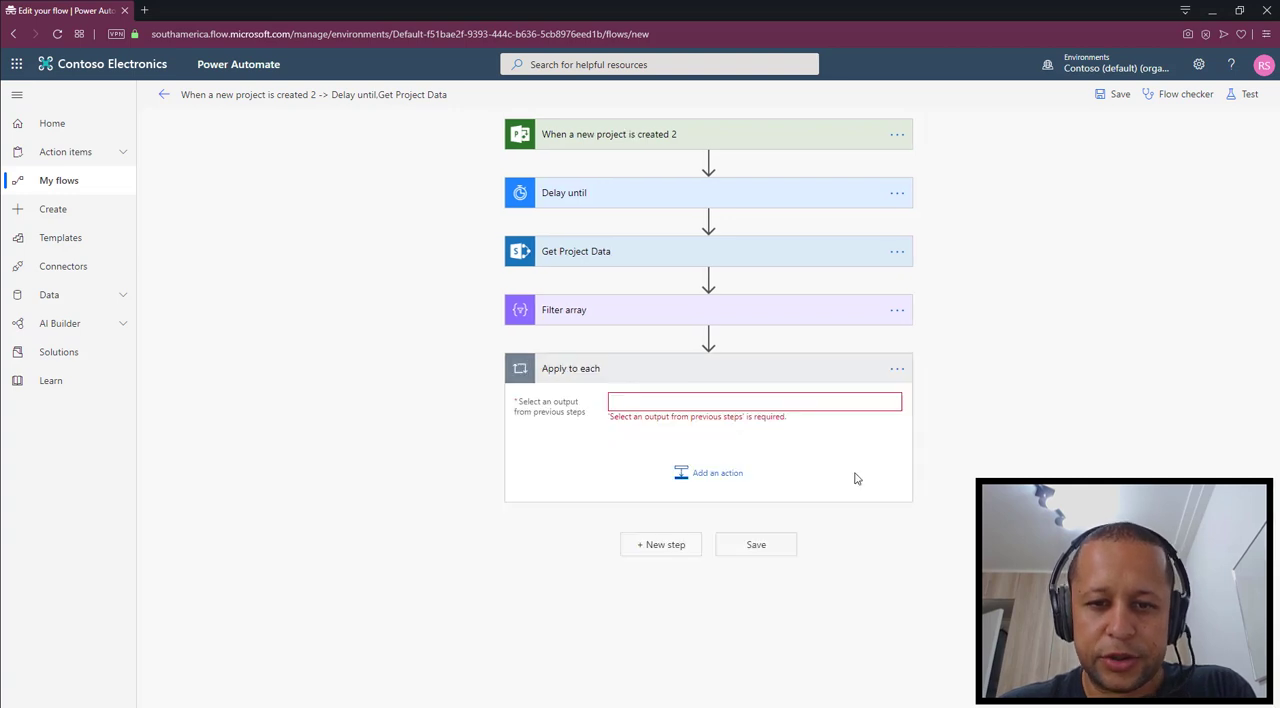
Set the Apply to each input to the Body output of Filter array
left_click(657, 402)
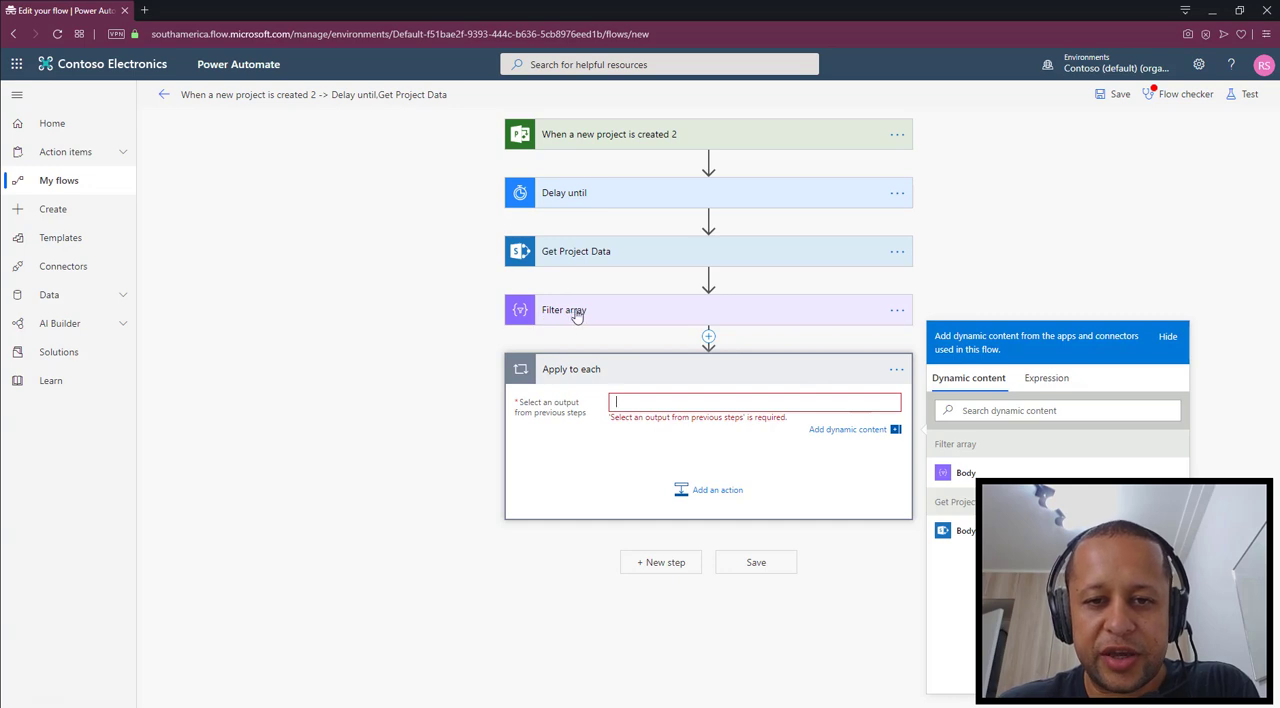
left_click(965, 472)
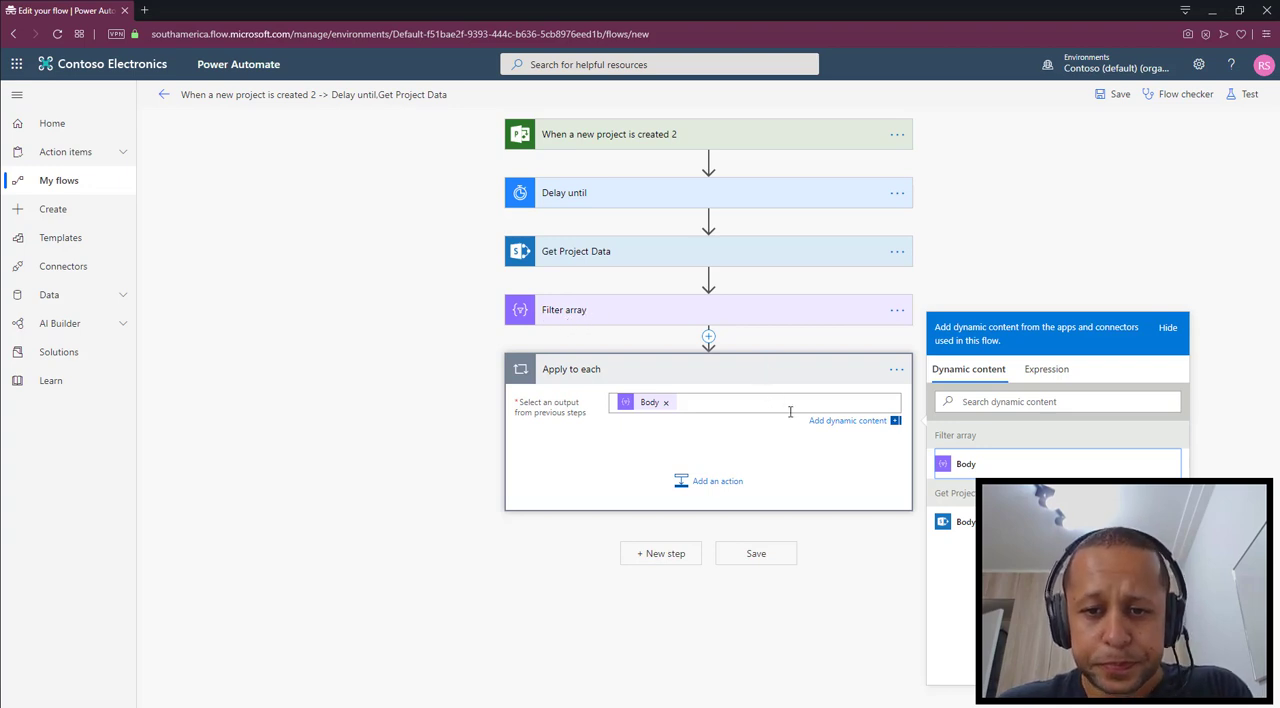
left_click(568, 441)
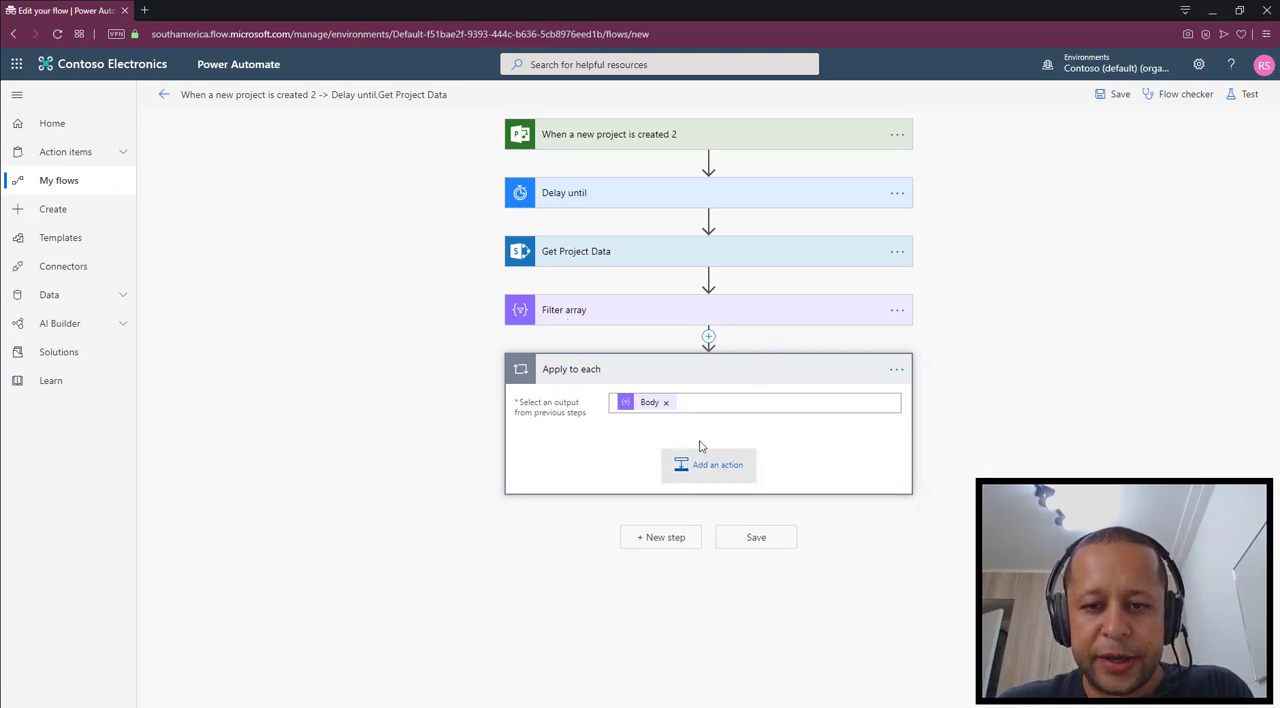
Find the SharePoint action "Send an HTTP request to SharePoint" by searching for http and add it inside Apply to each
left_click(711, 467)
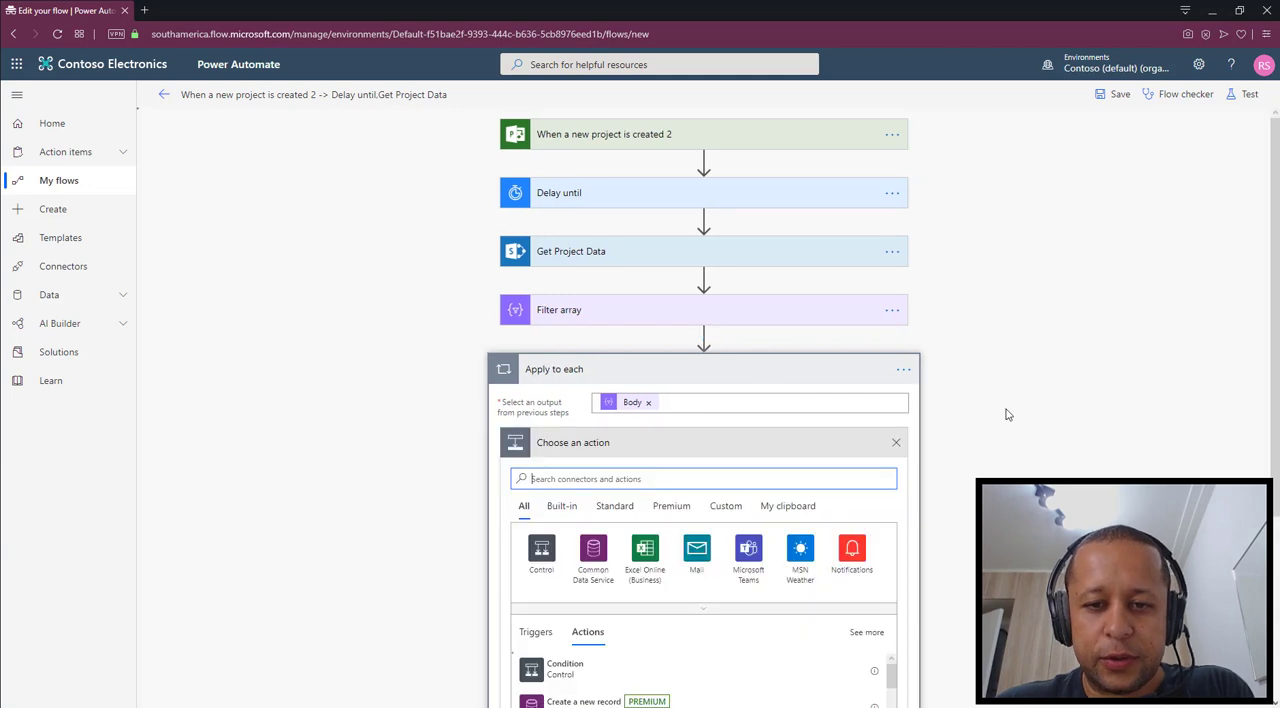
scroll(1009, 415, "down", 2)
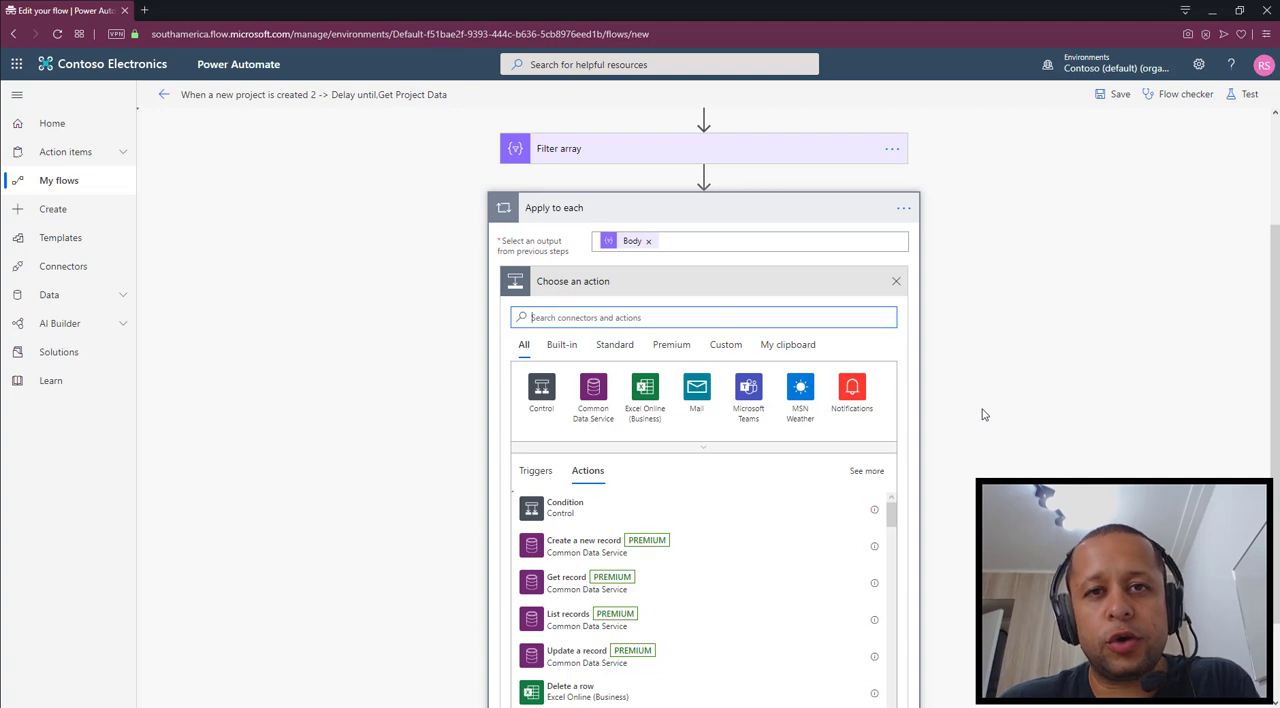
scroll(700, 425, "down", 1)
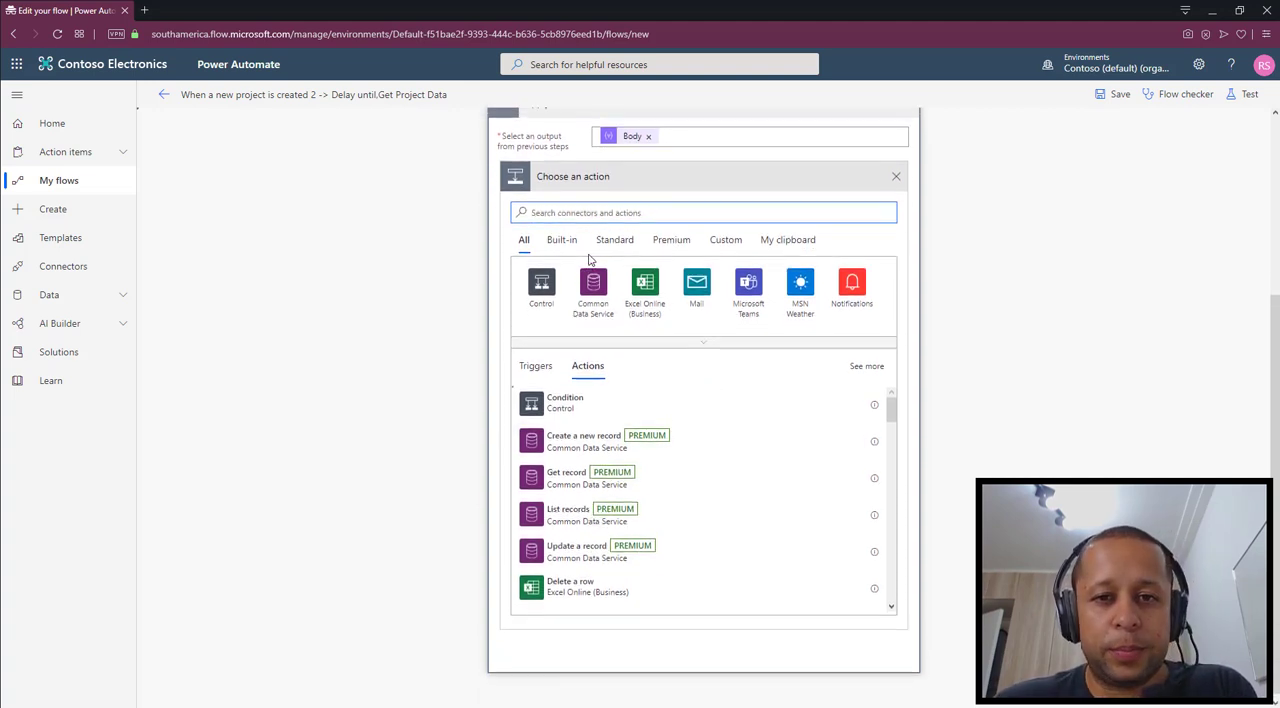
type("http")
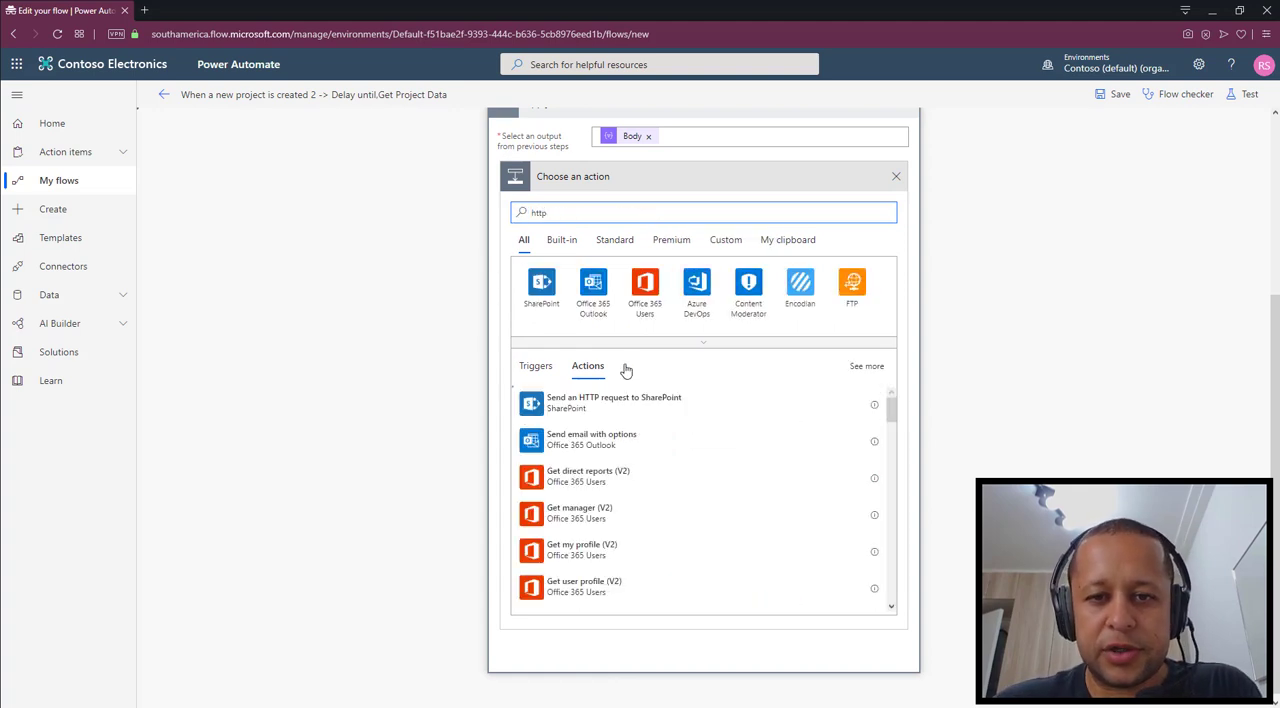
left_click(605, 405)
scroll(798, 392, "down", 2)
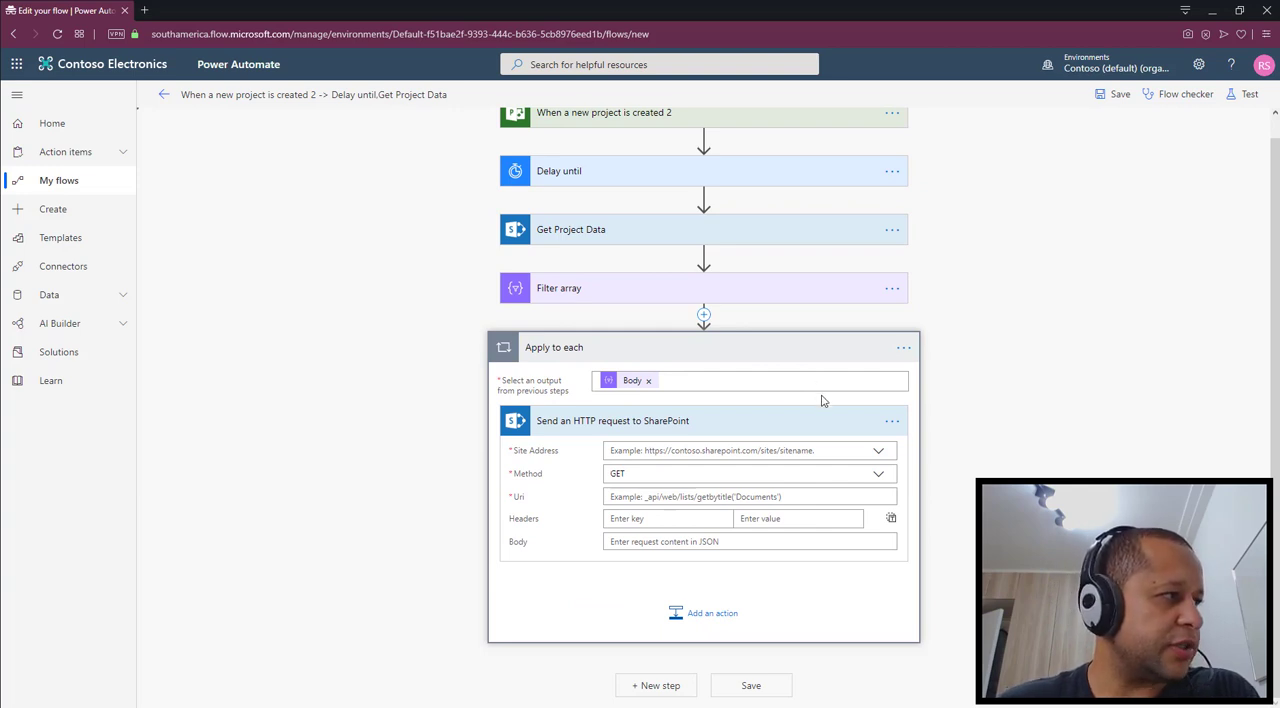
Rename the HTTP request action inside Apply to each as "Project Check In Status"
left_click(892, 427)
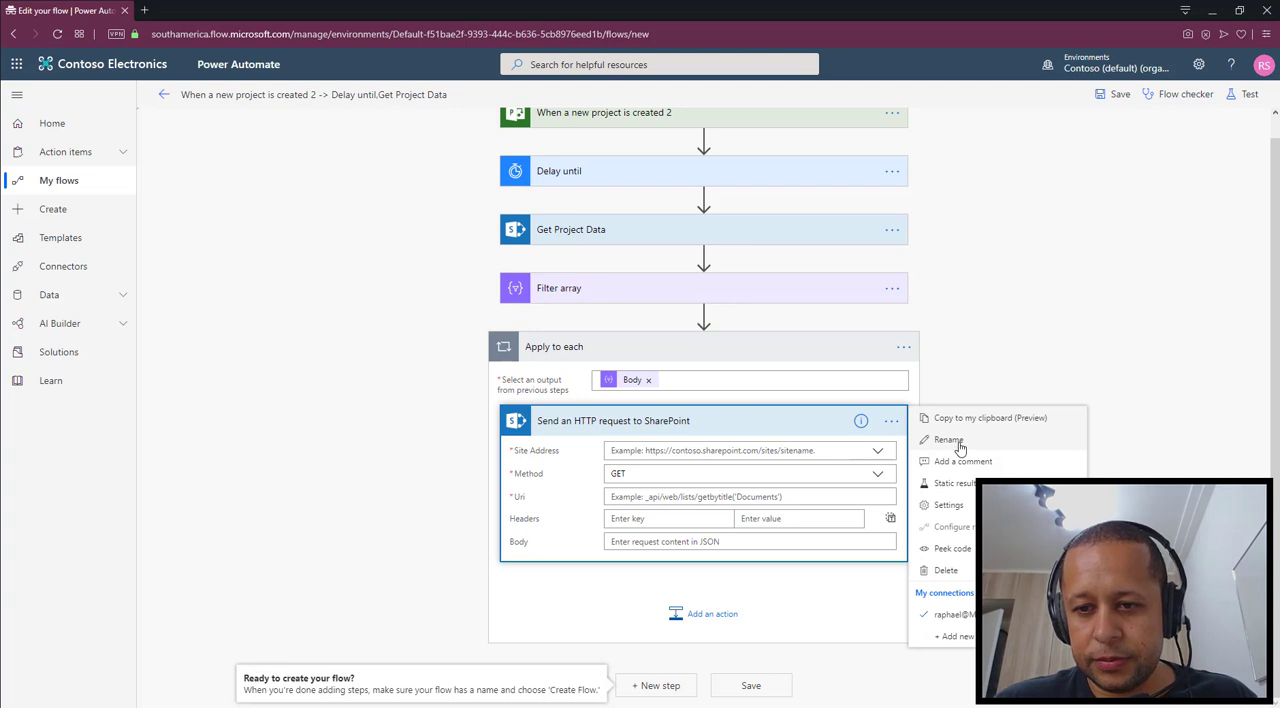
left_click(949, 440)
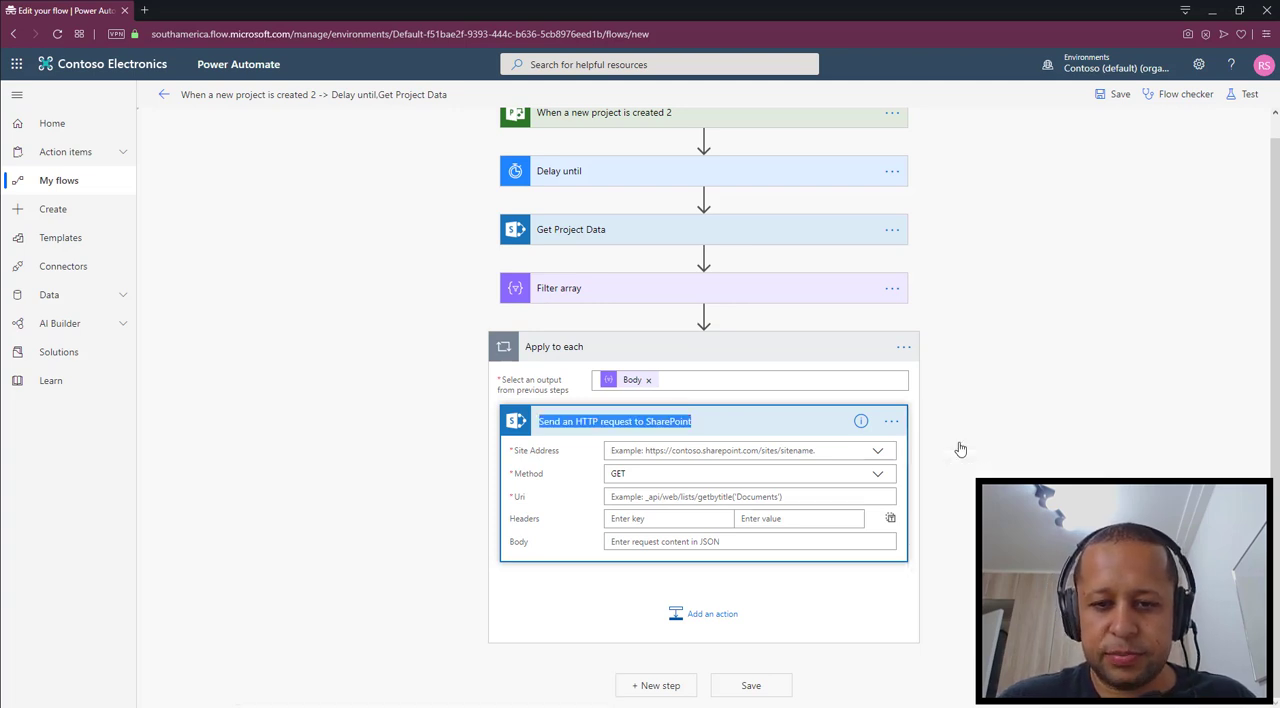
type("Project Check")
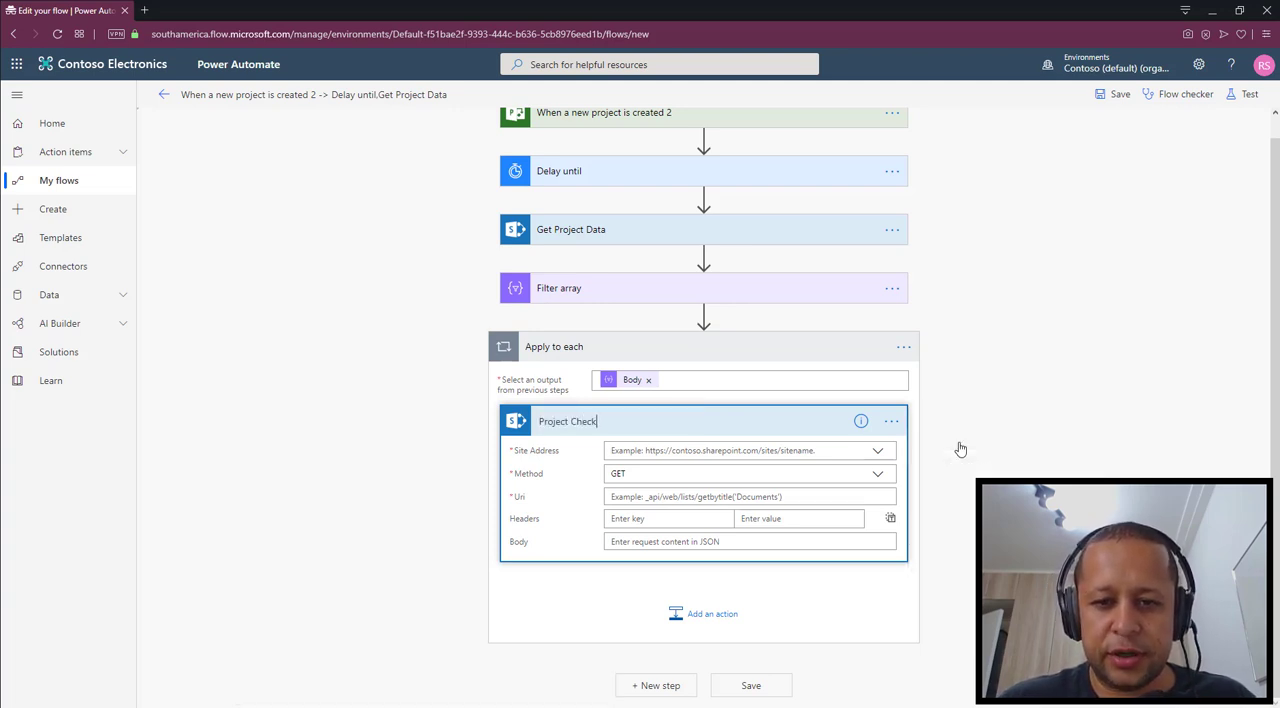
type(" In Status")
key("Return")
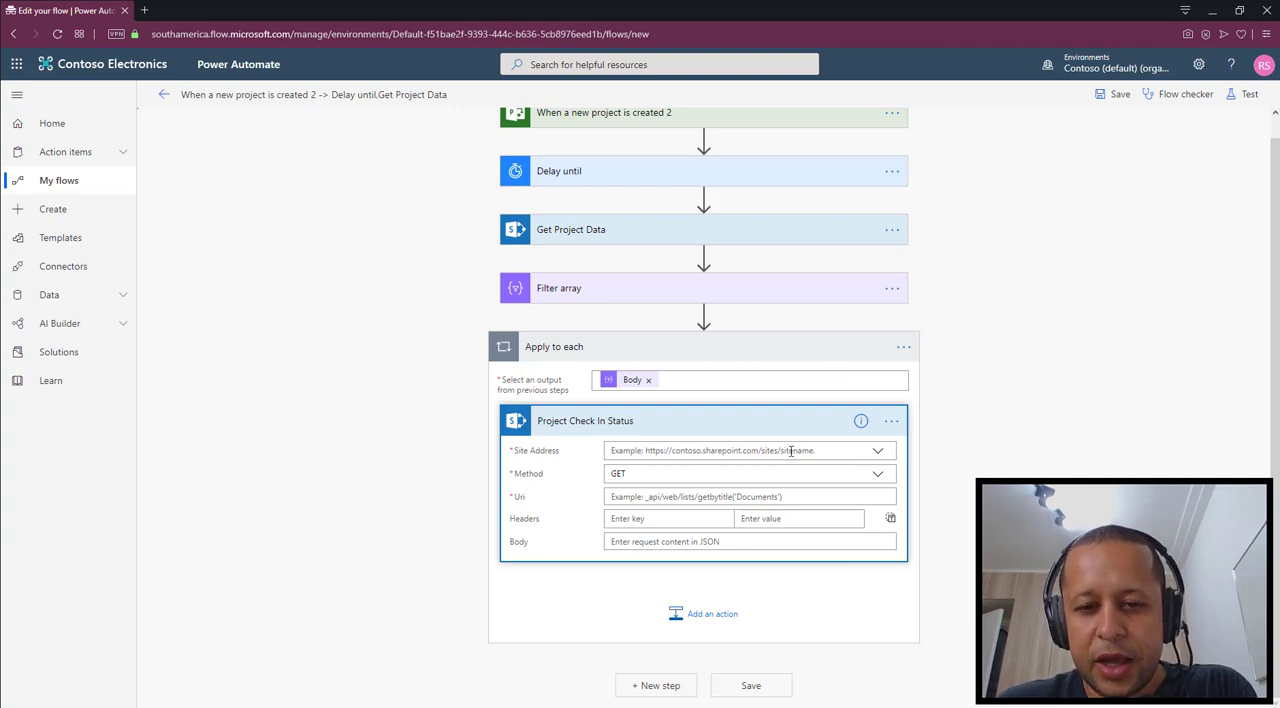
Set the Project Check In Status site address to the Project Web App site and start its Uri with /_api/ProjectServer/
left_click(876, 457)
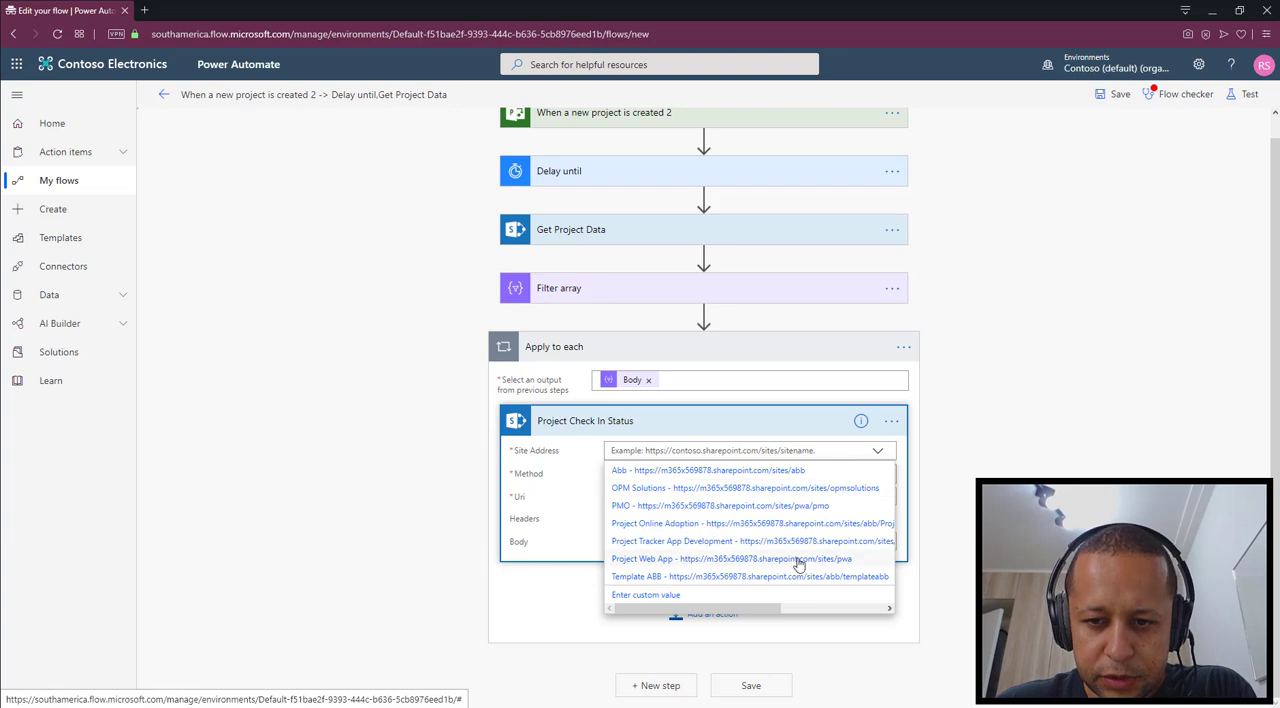
left_click(799, 564)
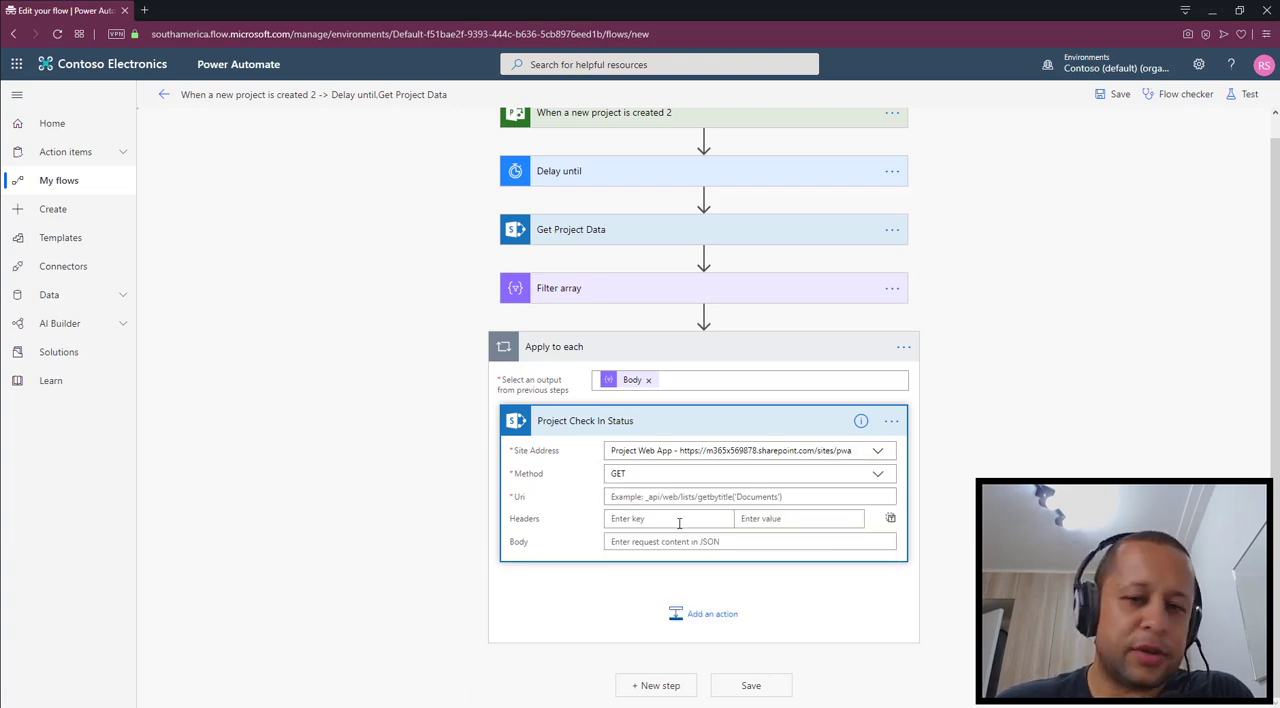
left_click(636, 496)
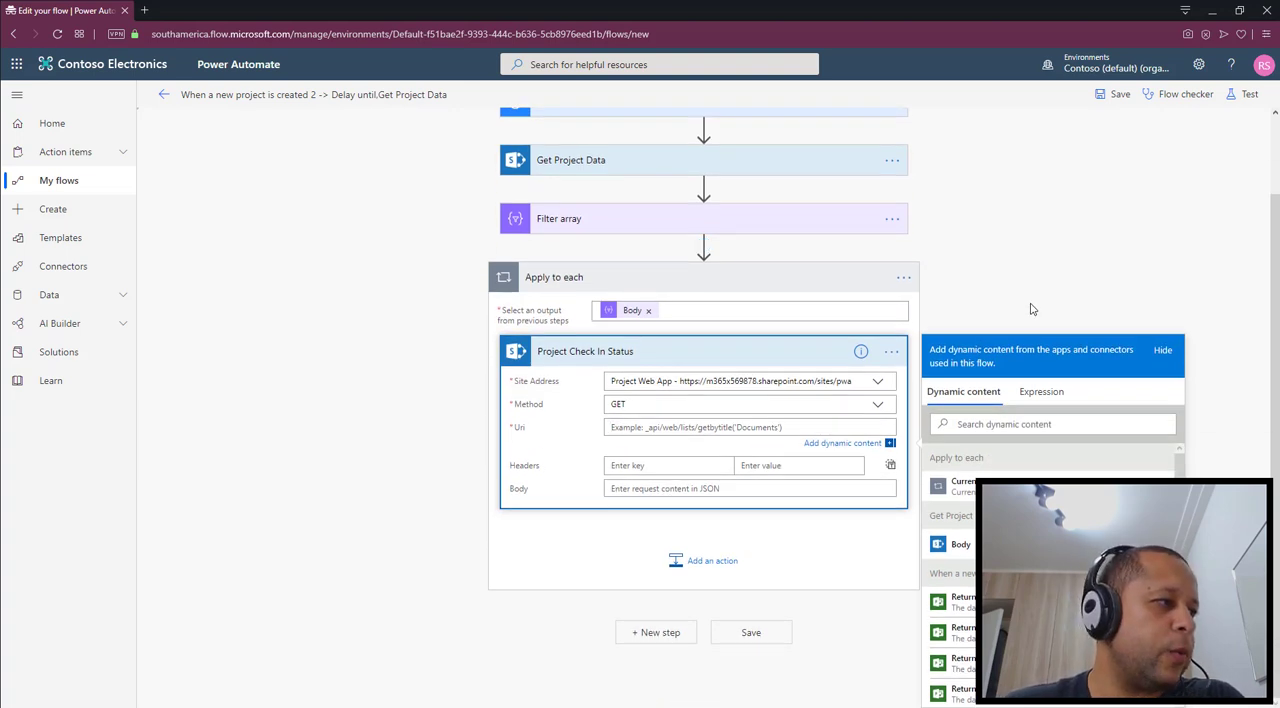
type("/")
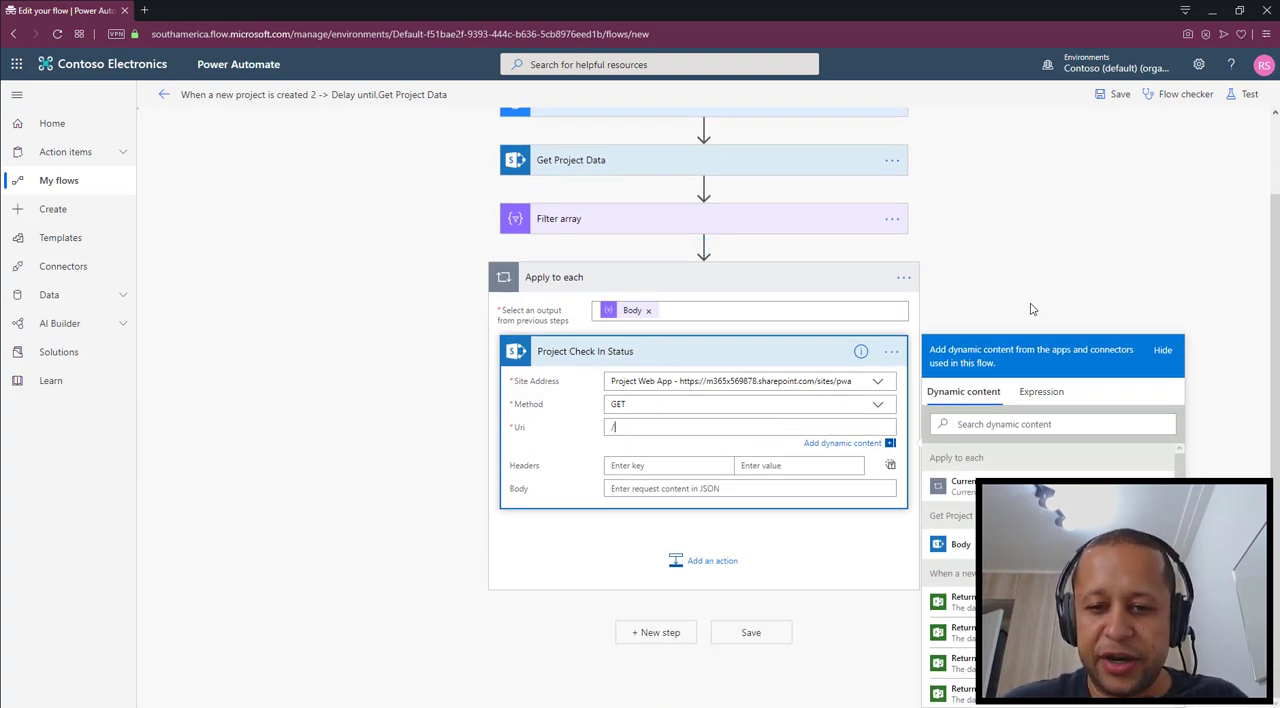
type("_api/")
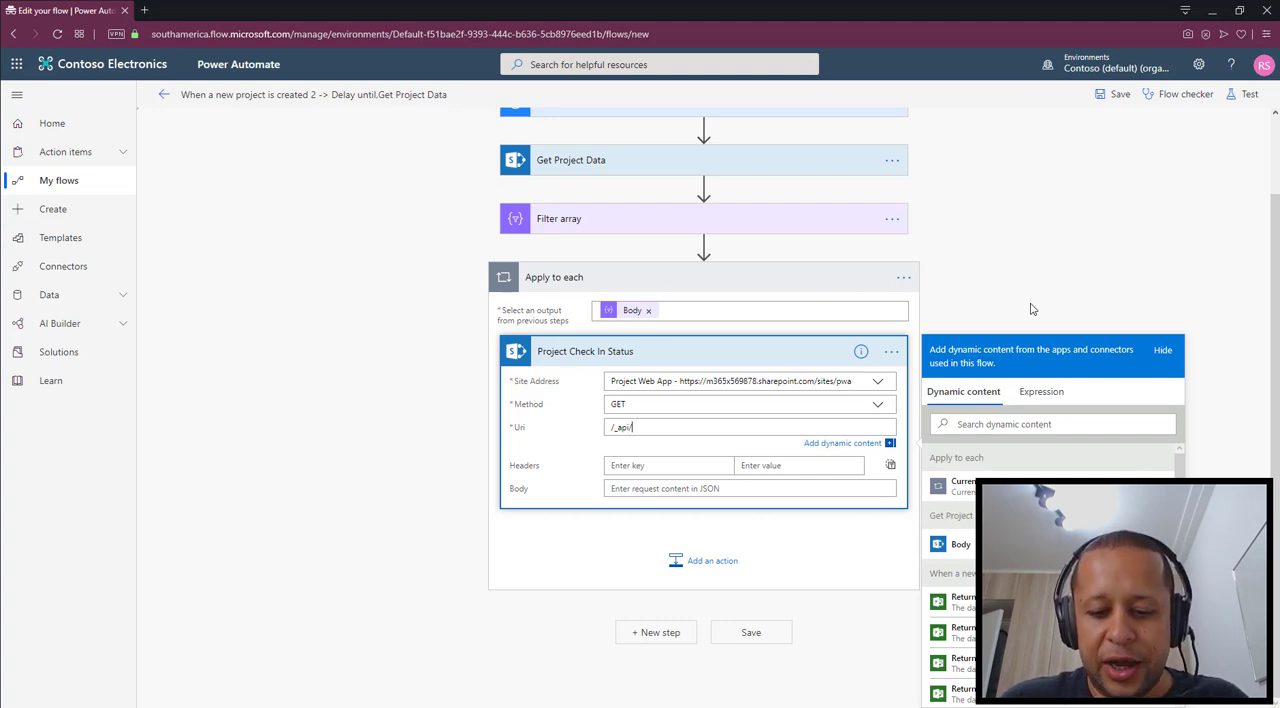
type("ProjectS")
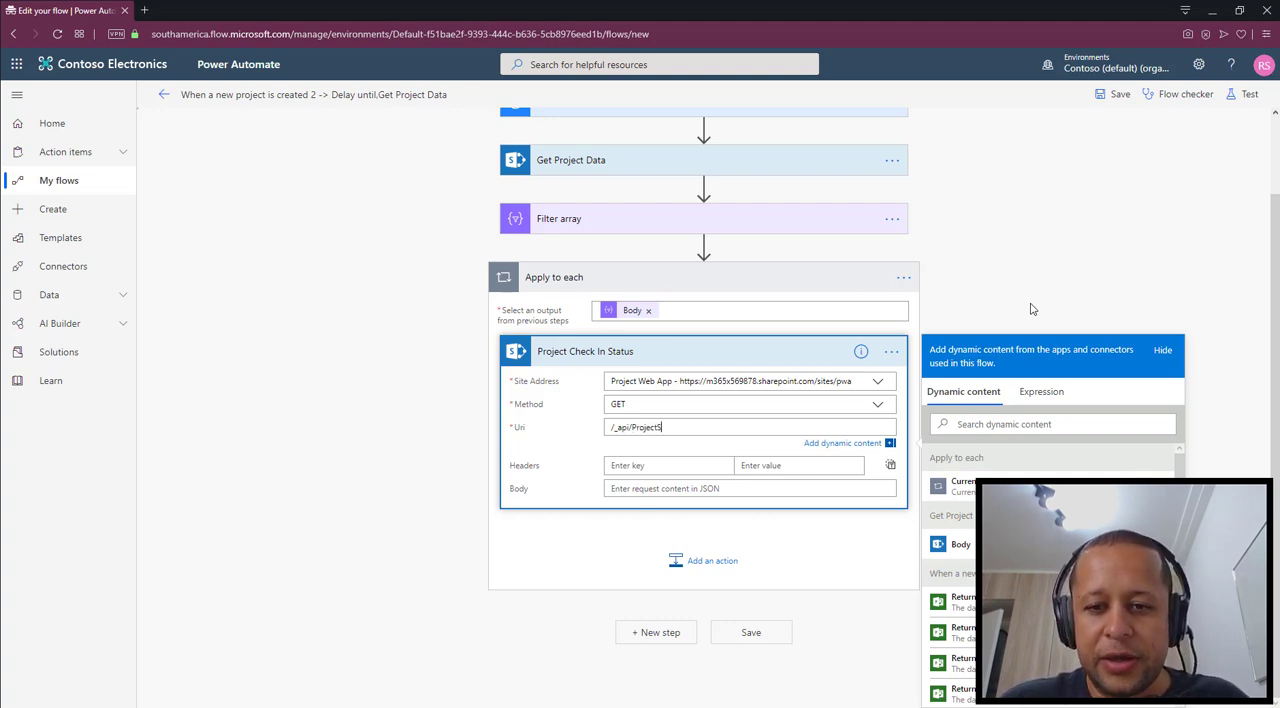
type("erver/")
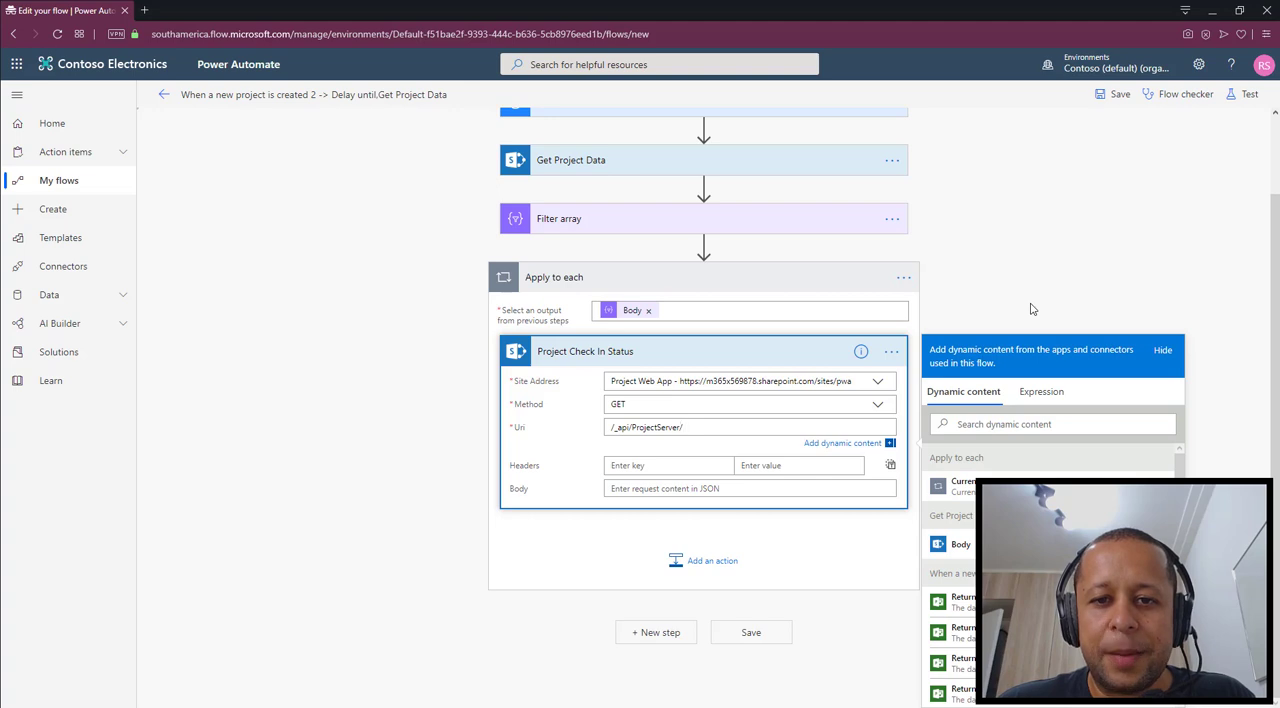
Using the Get Project Data Uri as a reference, extend the Project Check In Status Uri with Projects()?$Select=
left_click(588, 160)
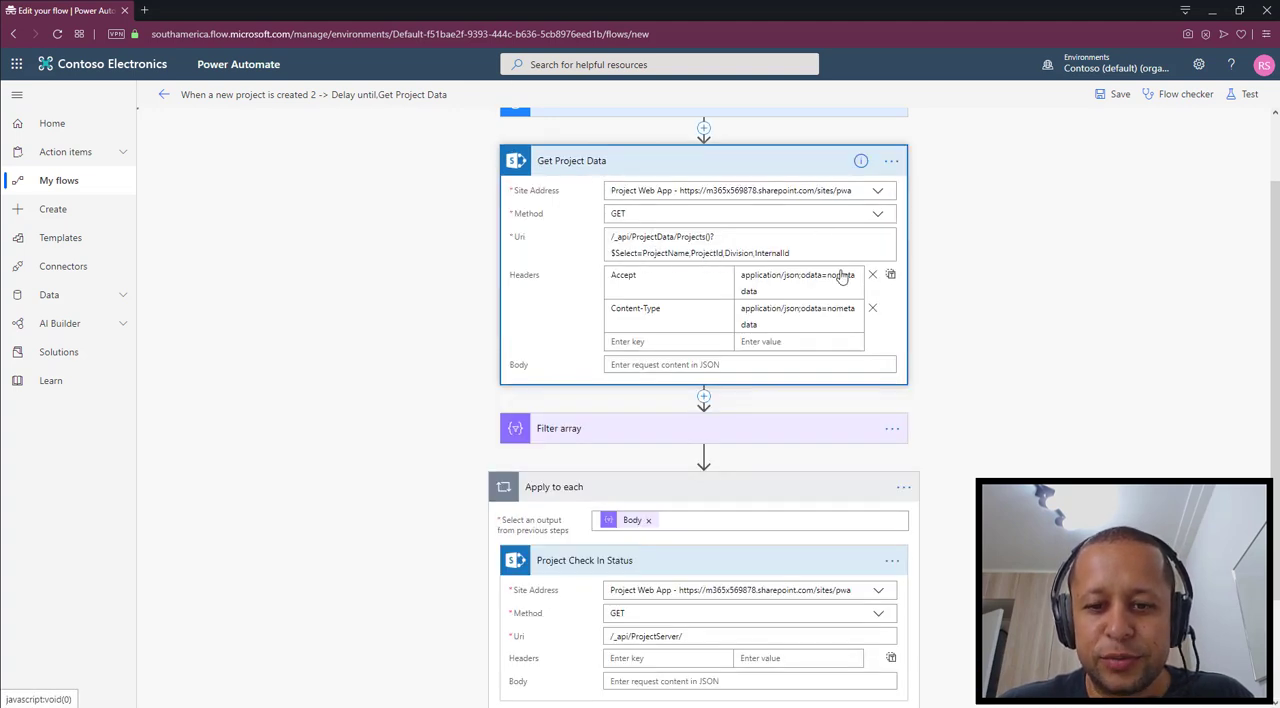
scroll(951, 471, "down", 3)
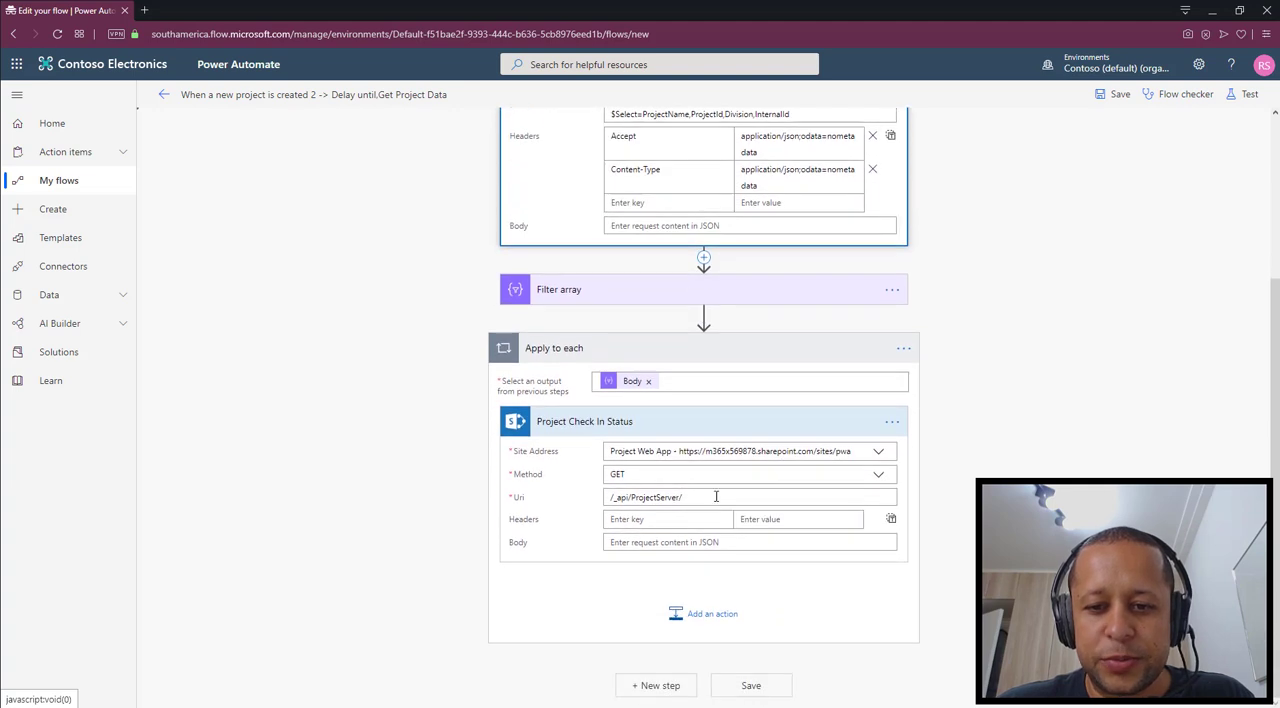
left_click(716, 496)
scroll(936, 360, "down", 1)
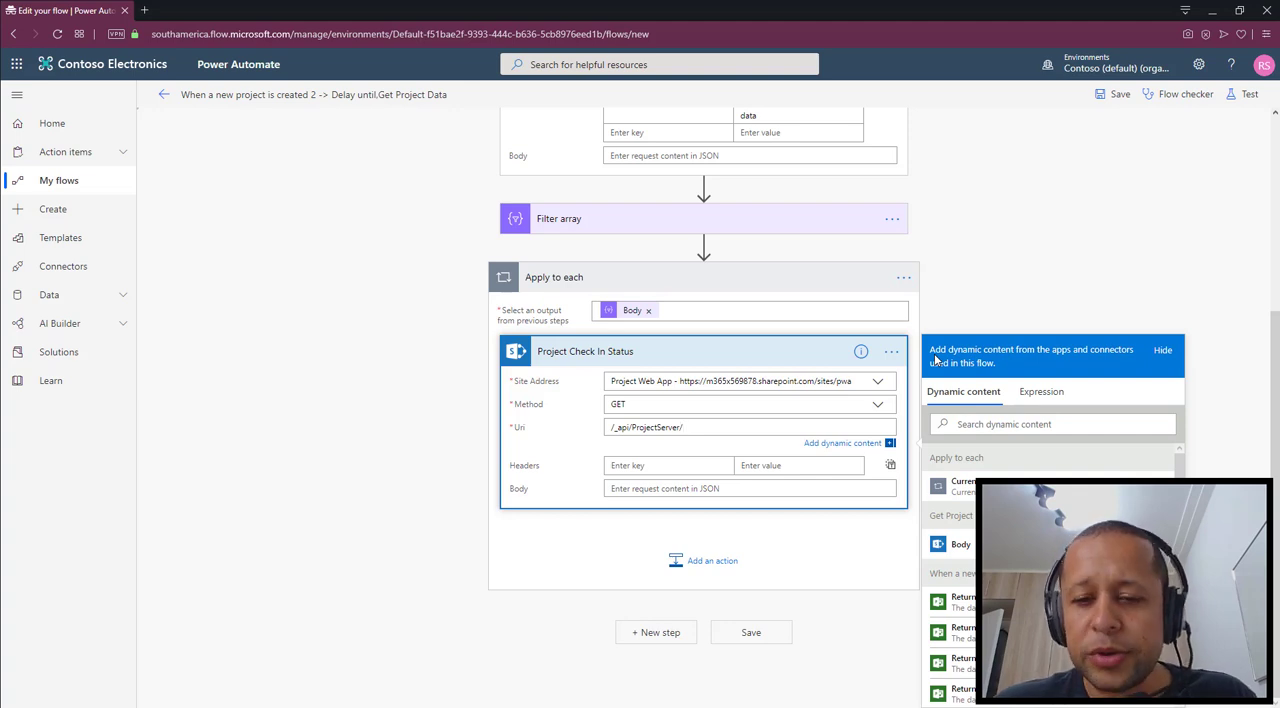
scroll(935, 358, "up", 3)
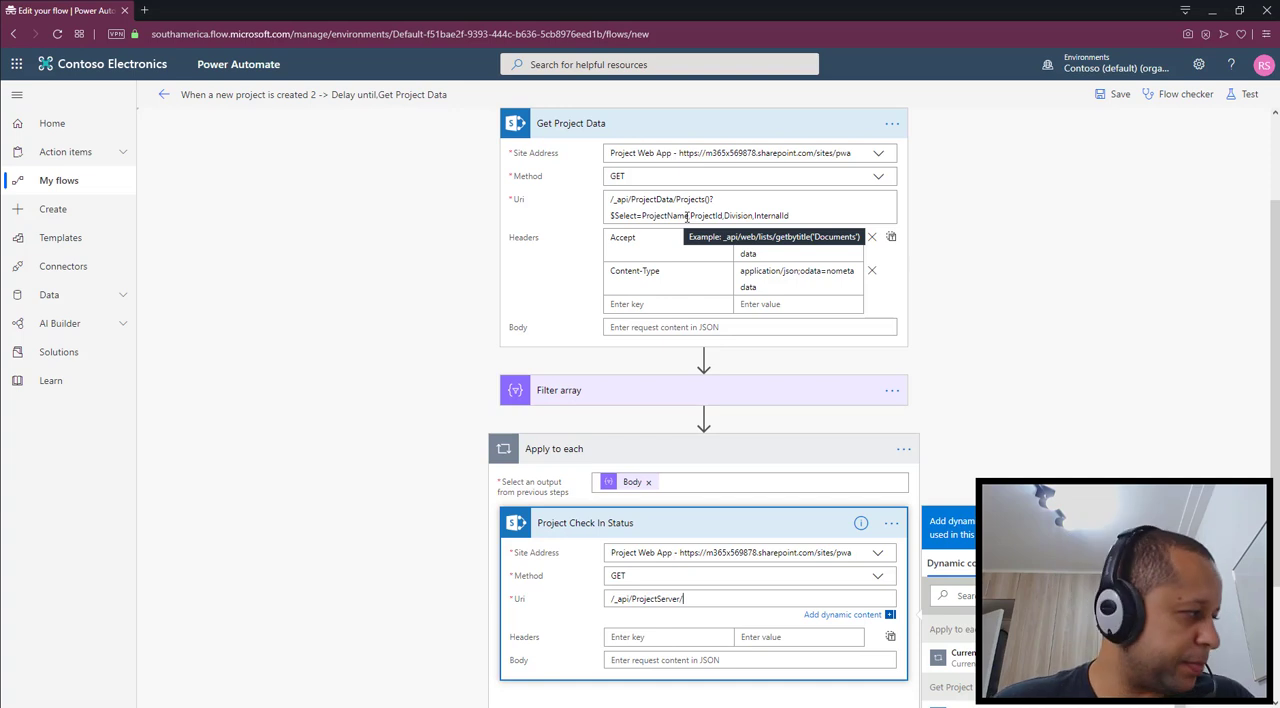
scroll(978, 301, "down", 2)
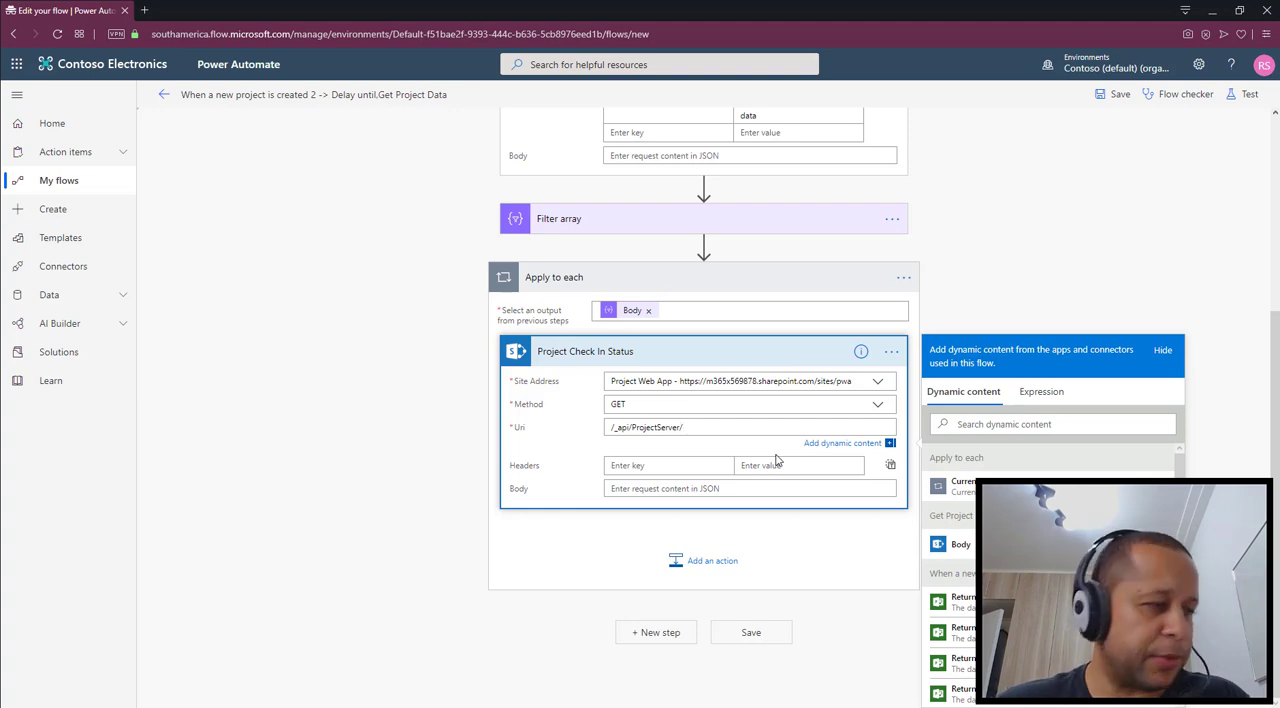
type("Projects()")
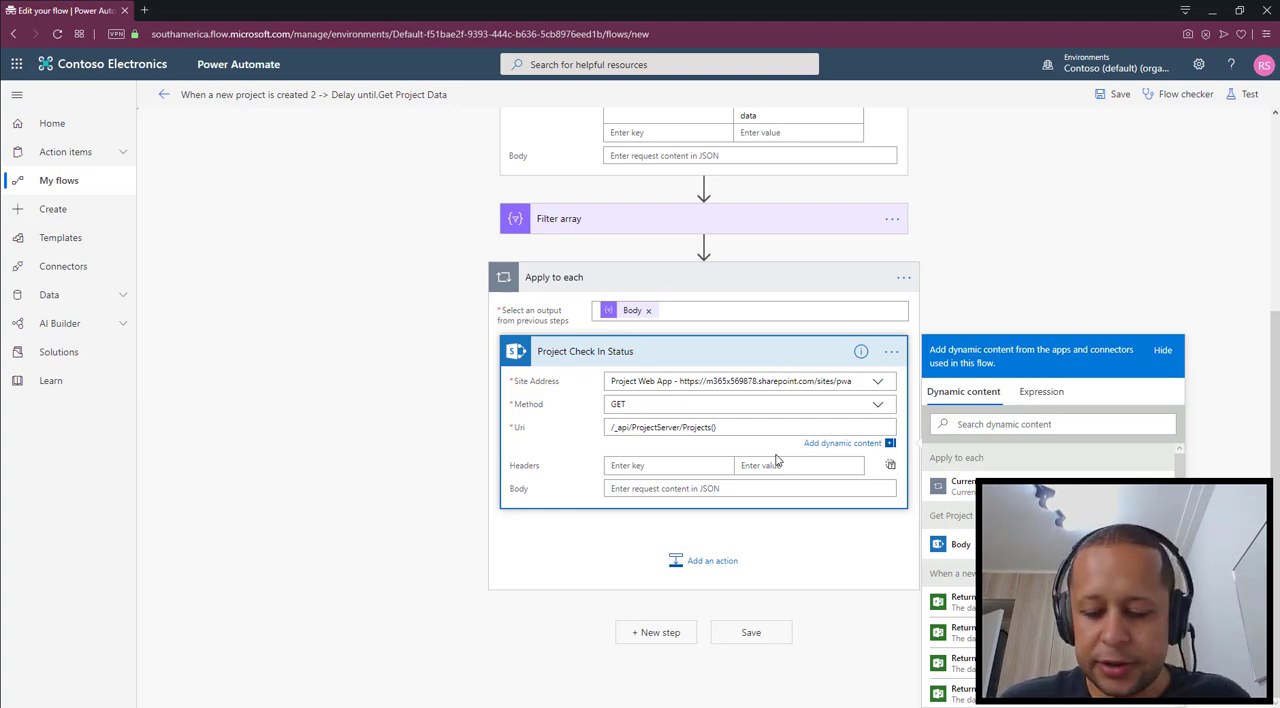
type("?$")
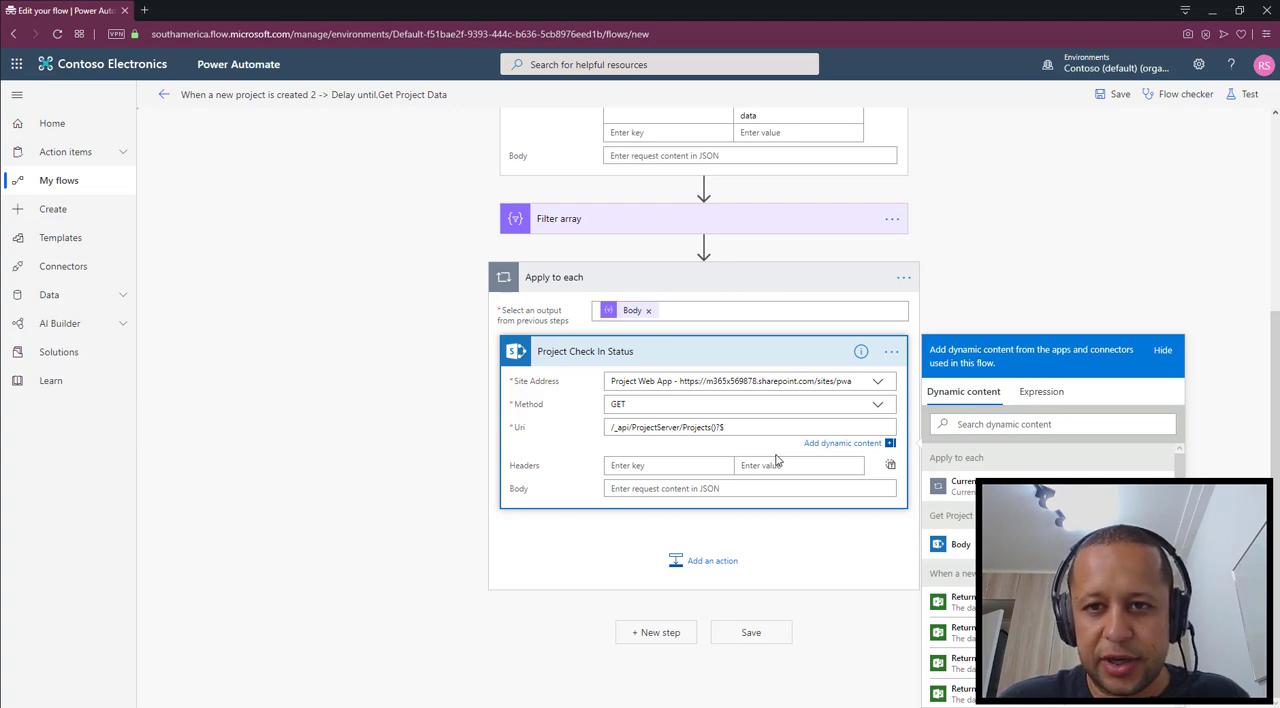
type("select=")
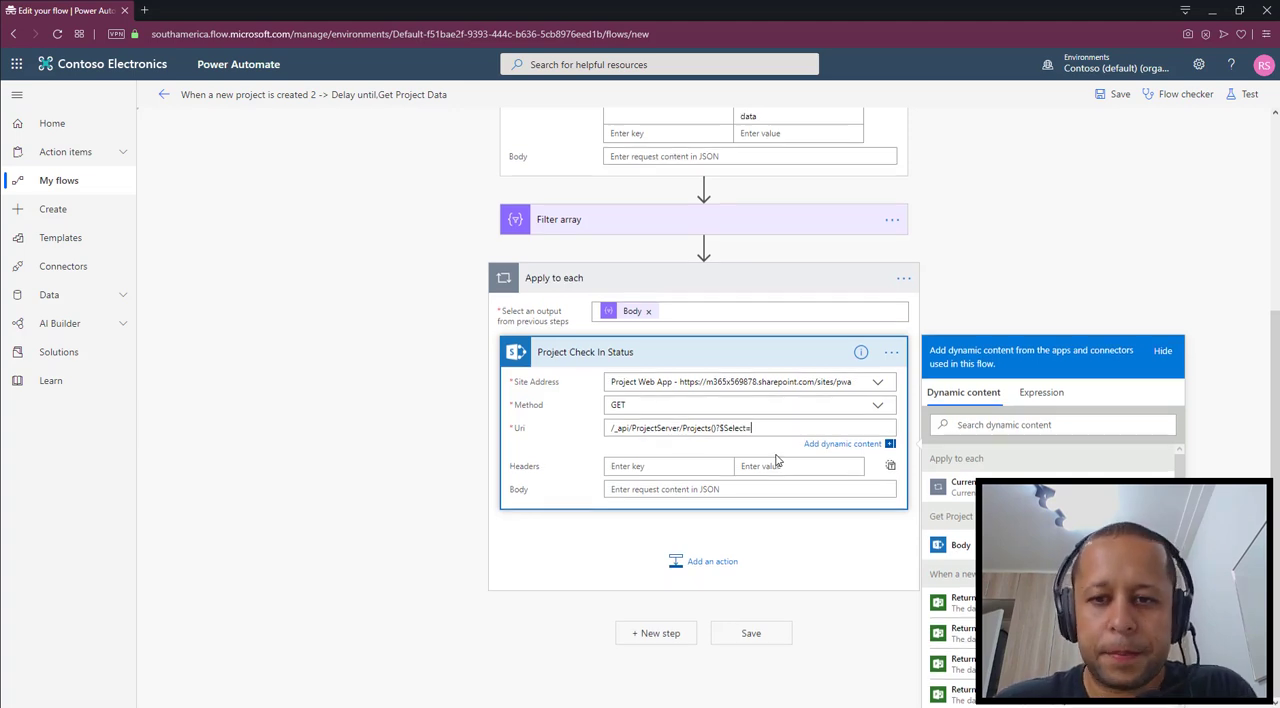
Add the fields Id,Name,IsCheckedOut to the $Select part of the Project Check In Status Uri
scroll(776, 459, "up", 1)
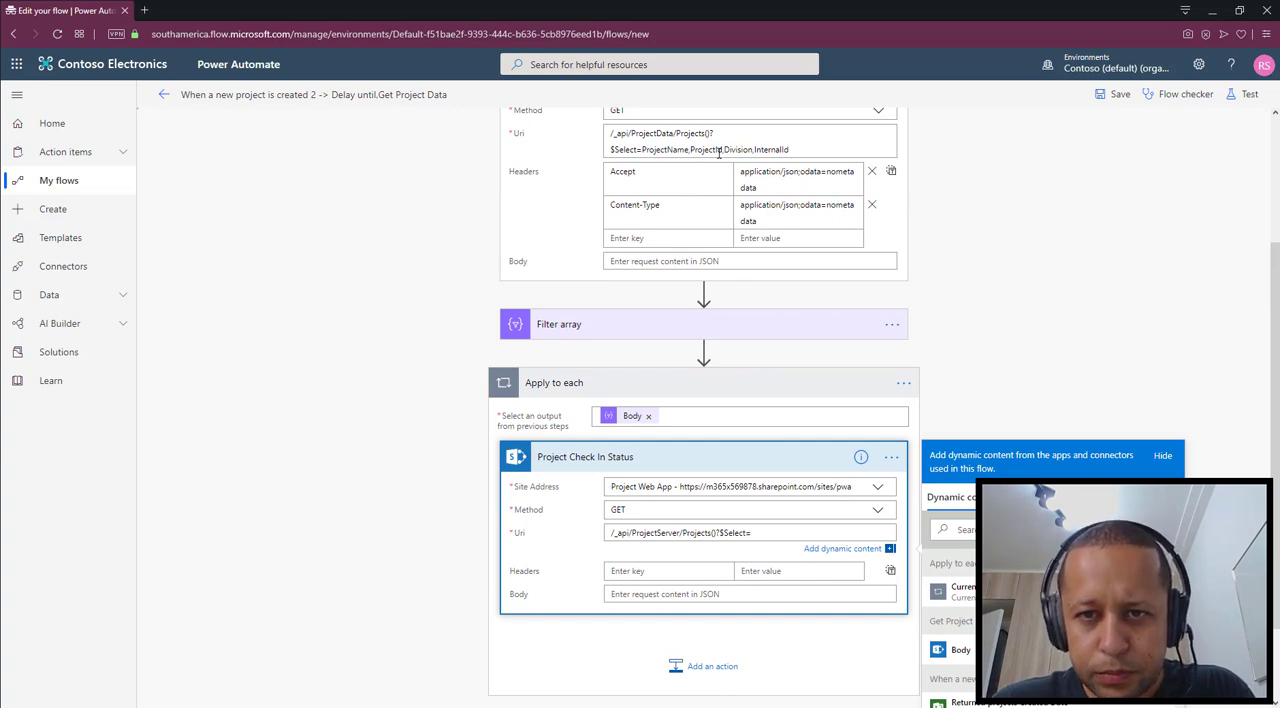
scroll(930, 518, "down", 1)
scroll(930, 518, "down", 1)
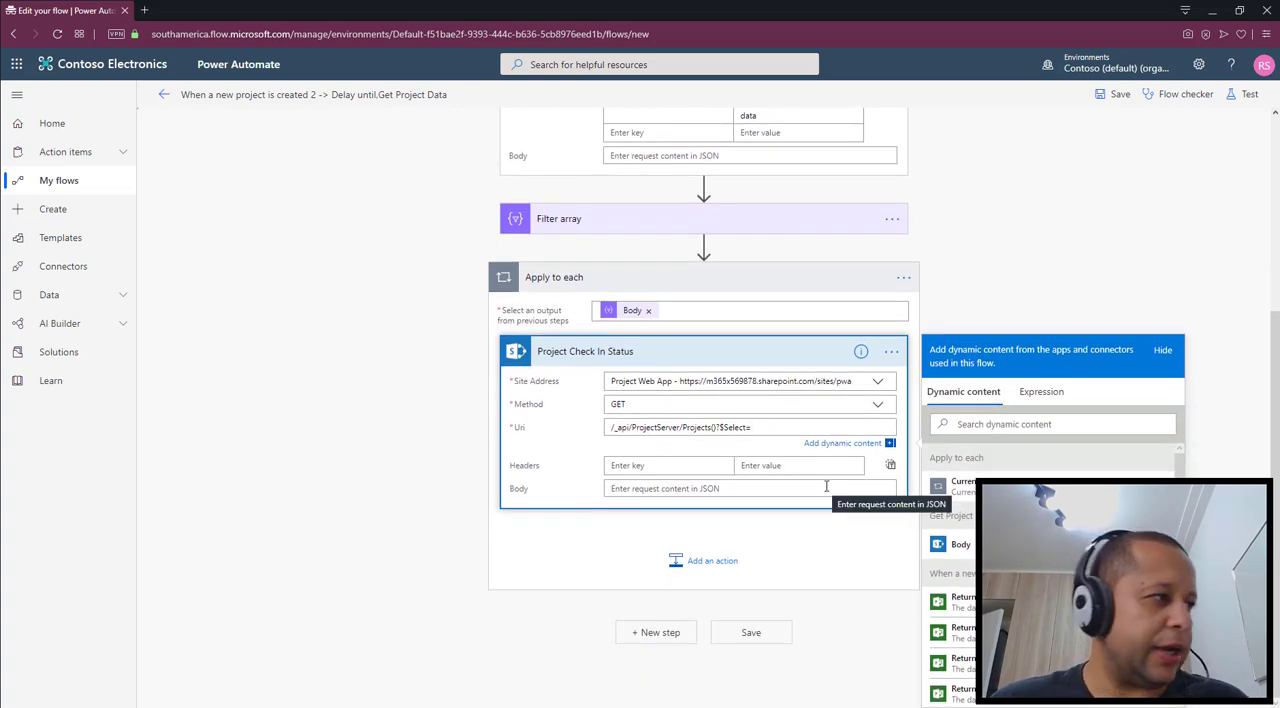
type("Id")
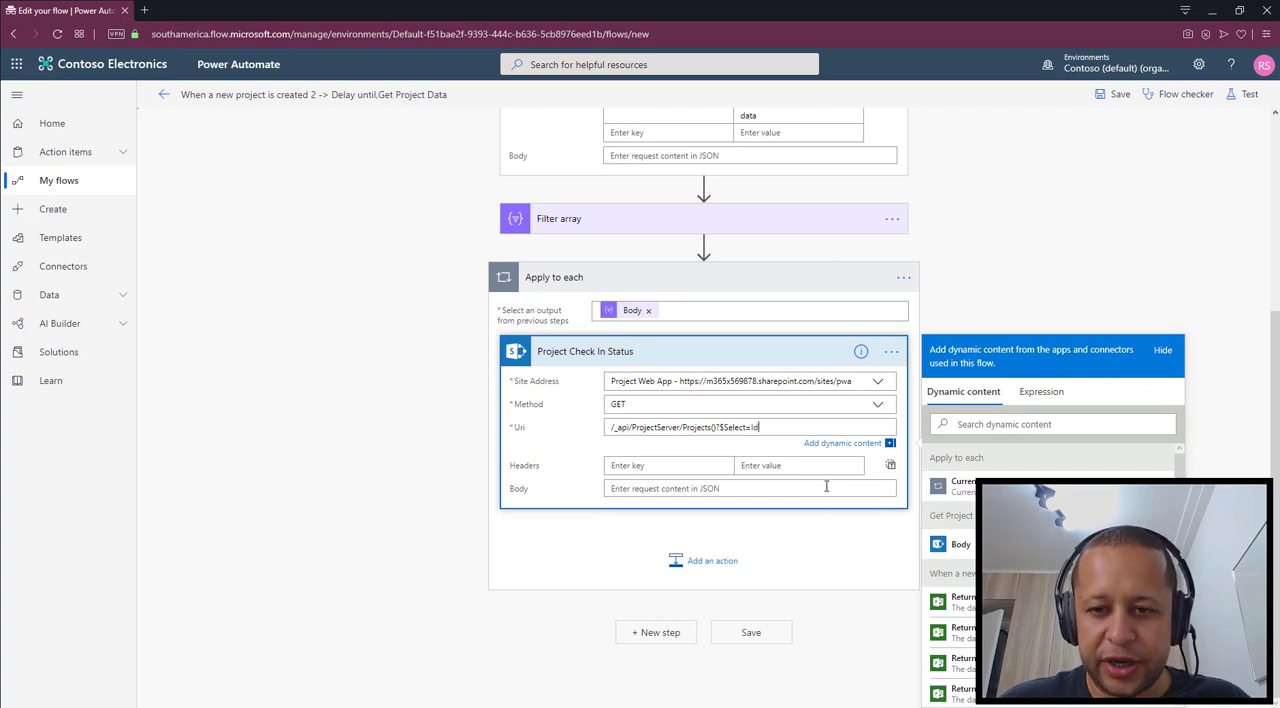
type(",Name,")
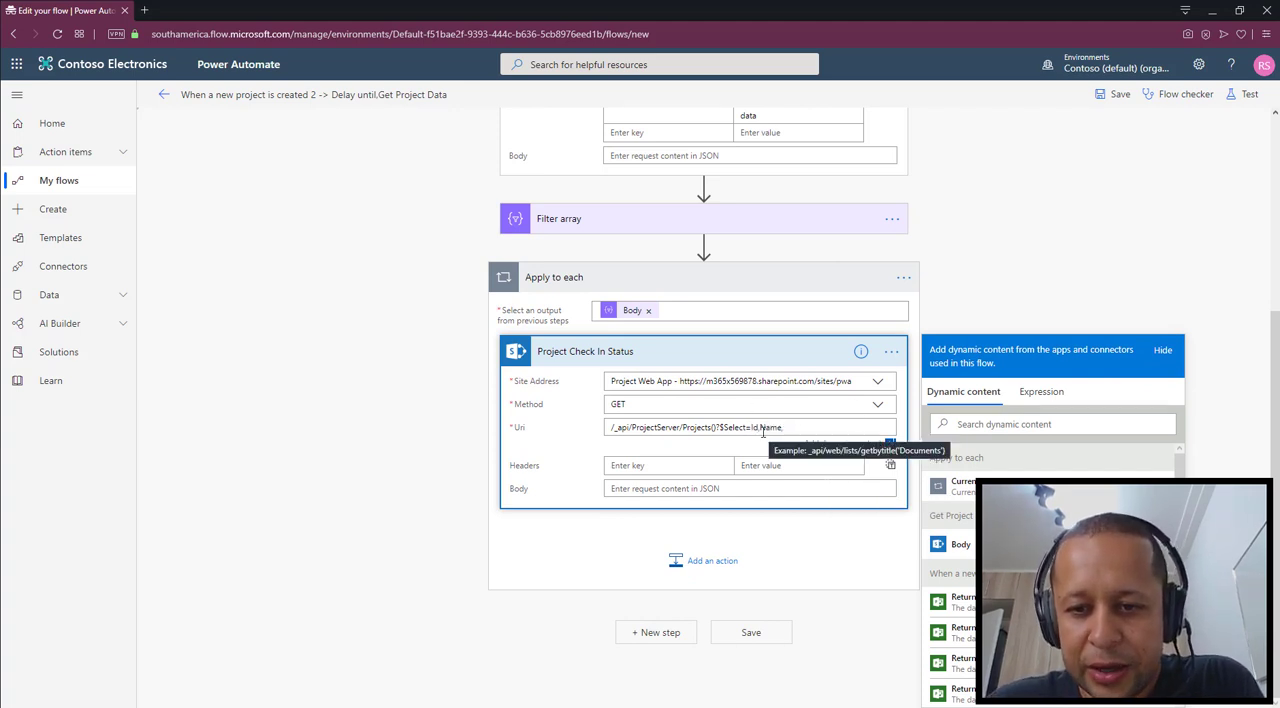
scroll(760, 432, "up", 3)
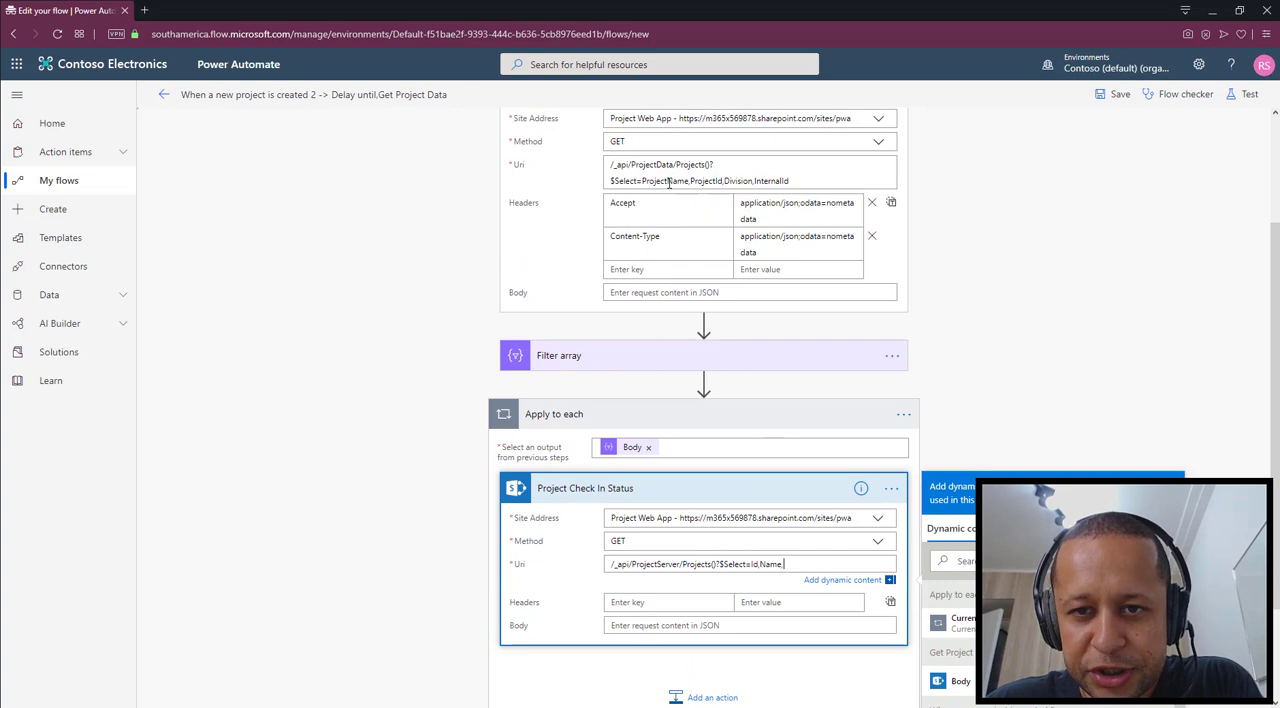
scroll(812, 271, "down", 1)
scroll(812, 271, "up", 1)
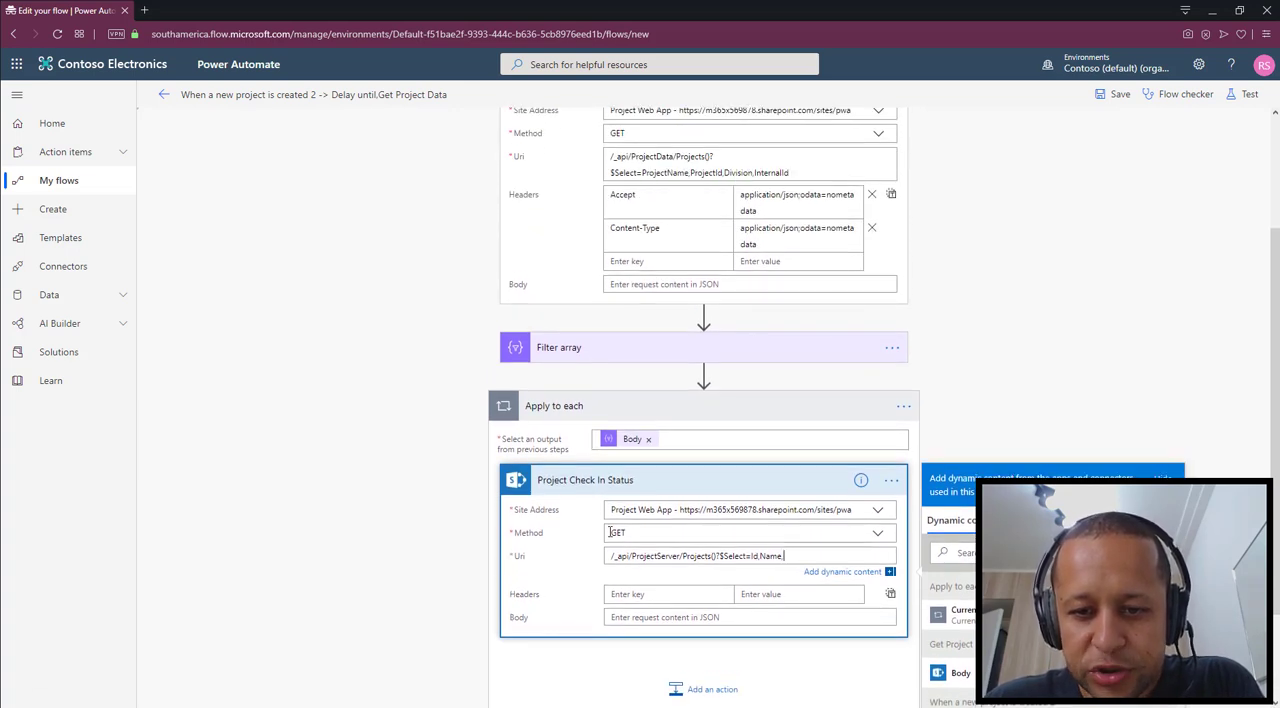
scroll(645, 470, "down", 3)
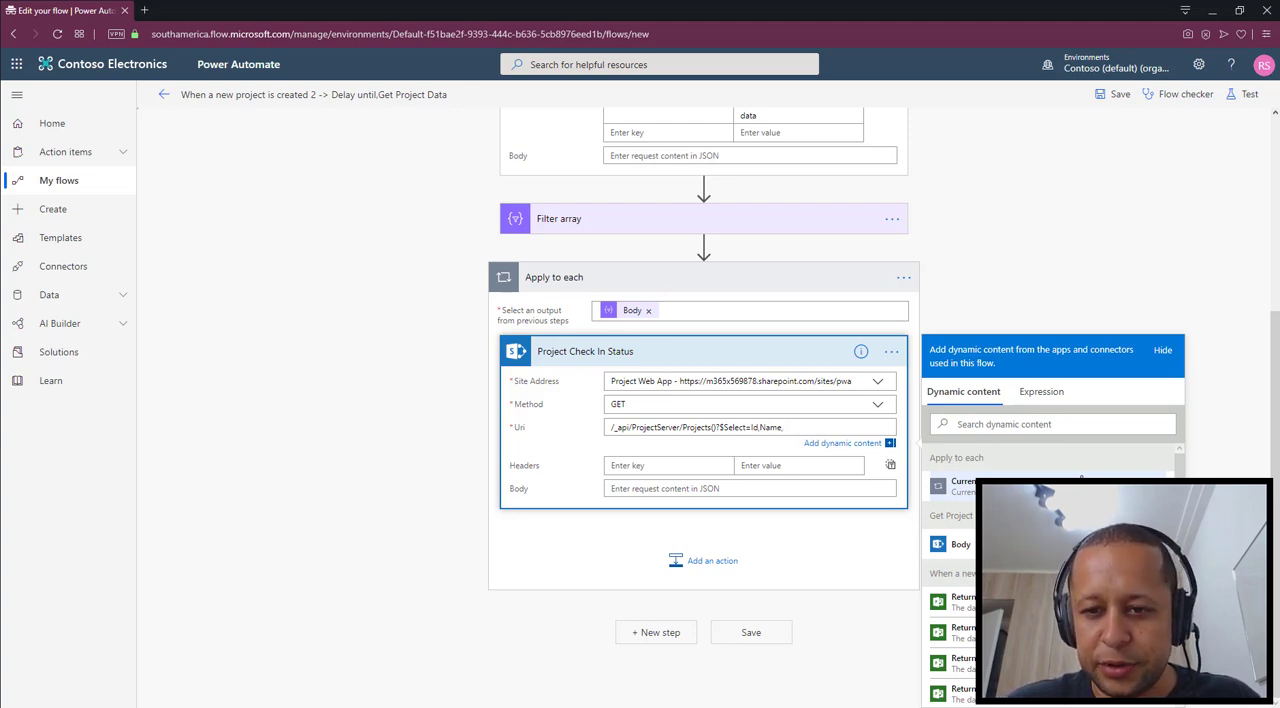
type("IsCh")
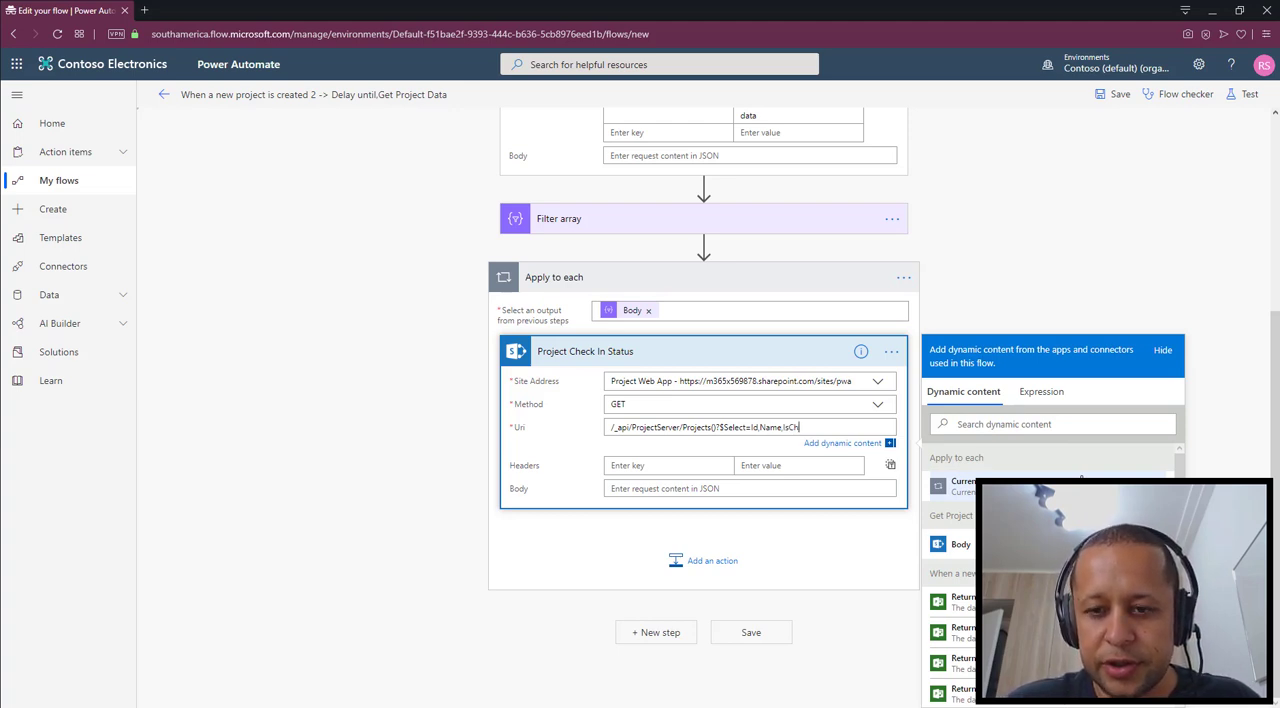
type("eckedOut")
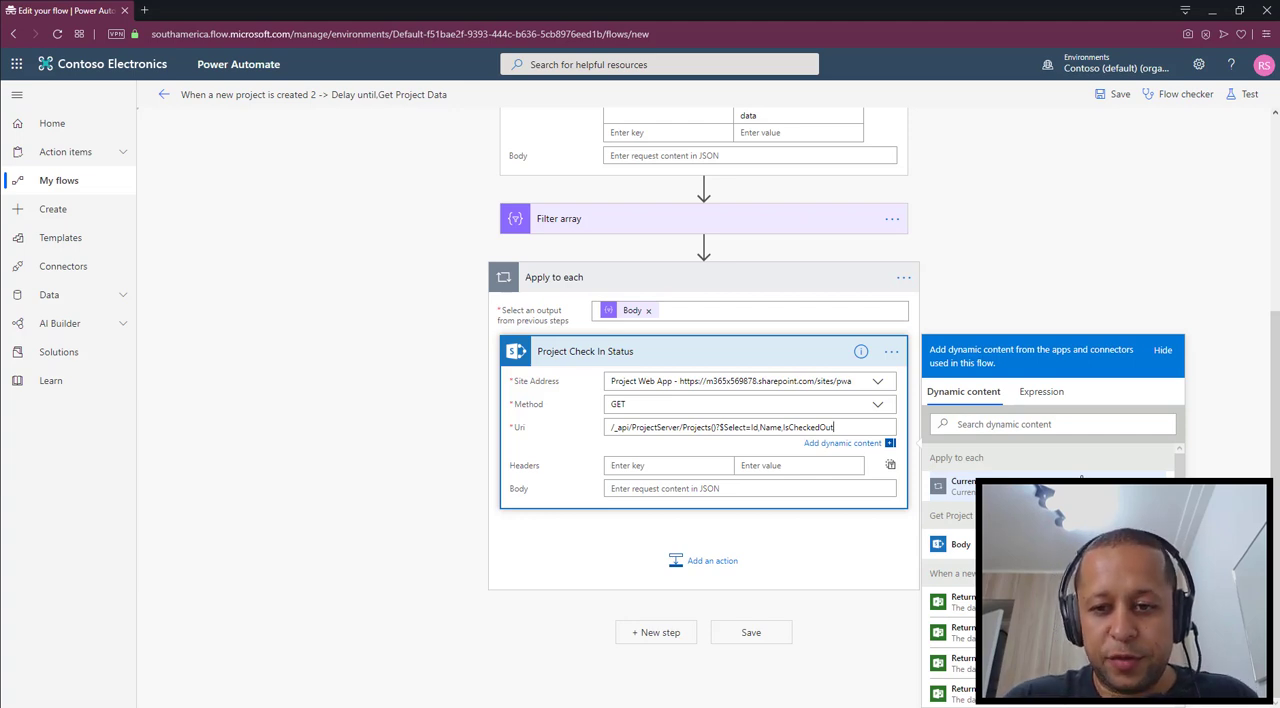
Append &$Filter=Name eq and an opening single quote to the Project Check In Status Uri
type("&$Filter")
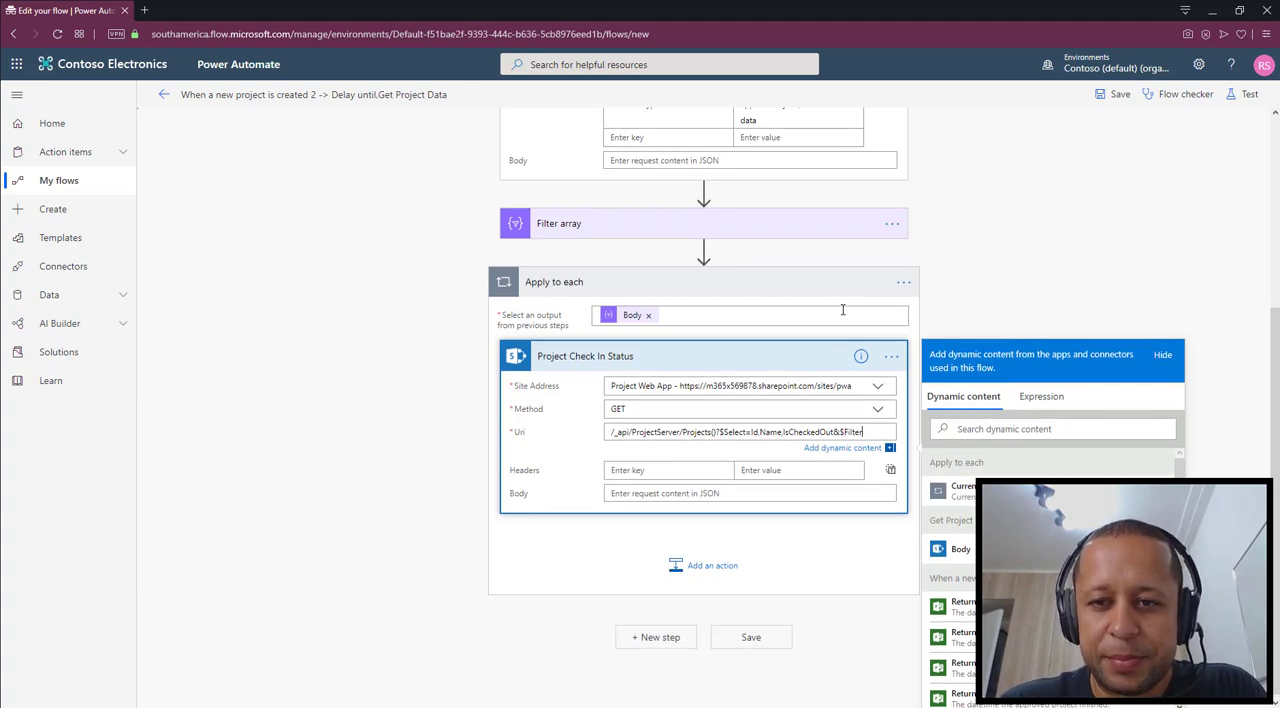
scroll(843, 310, "up", 3)
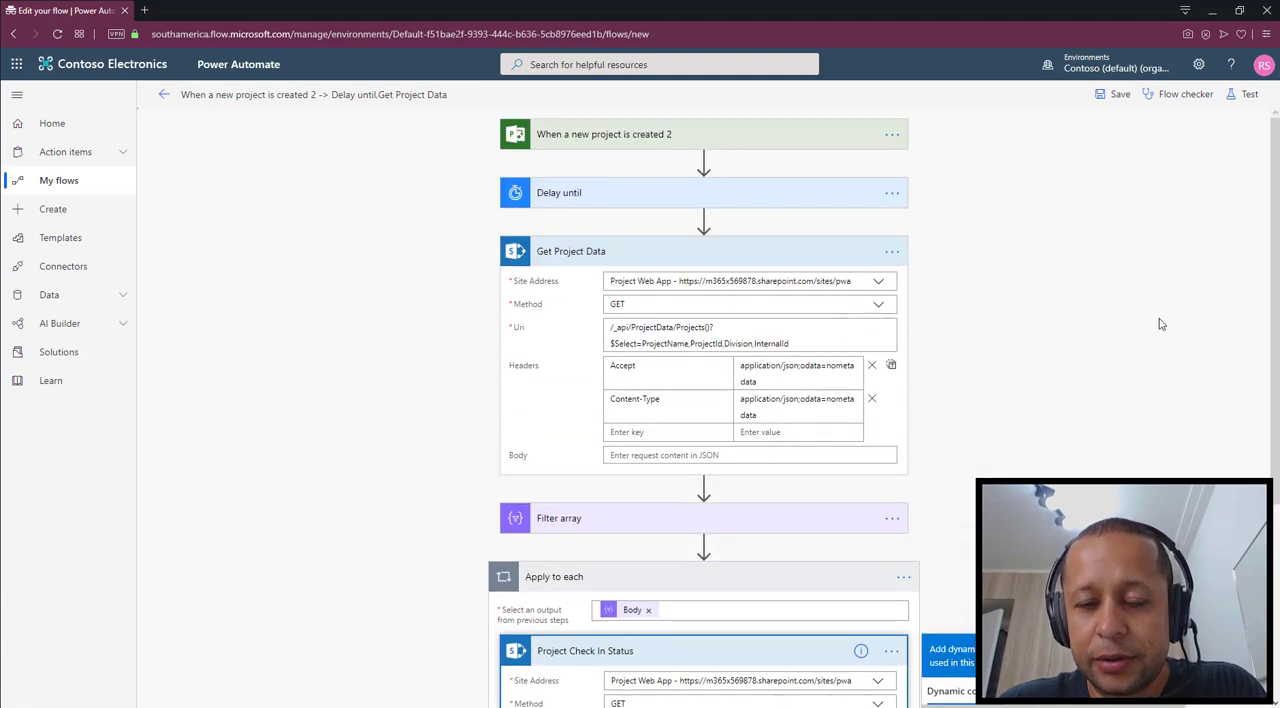
scroll(1045, 335, "down", 3)
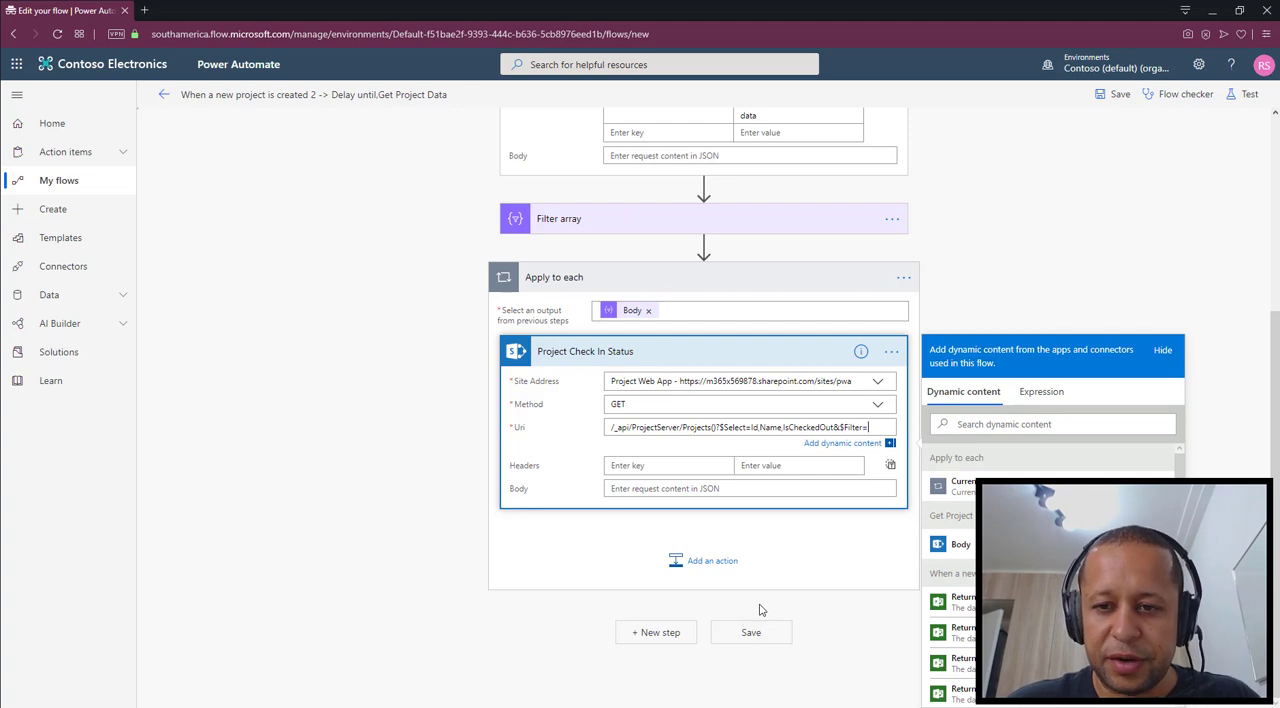
type("Name")
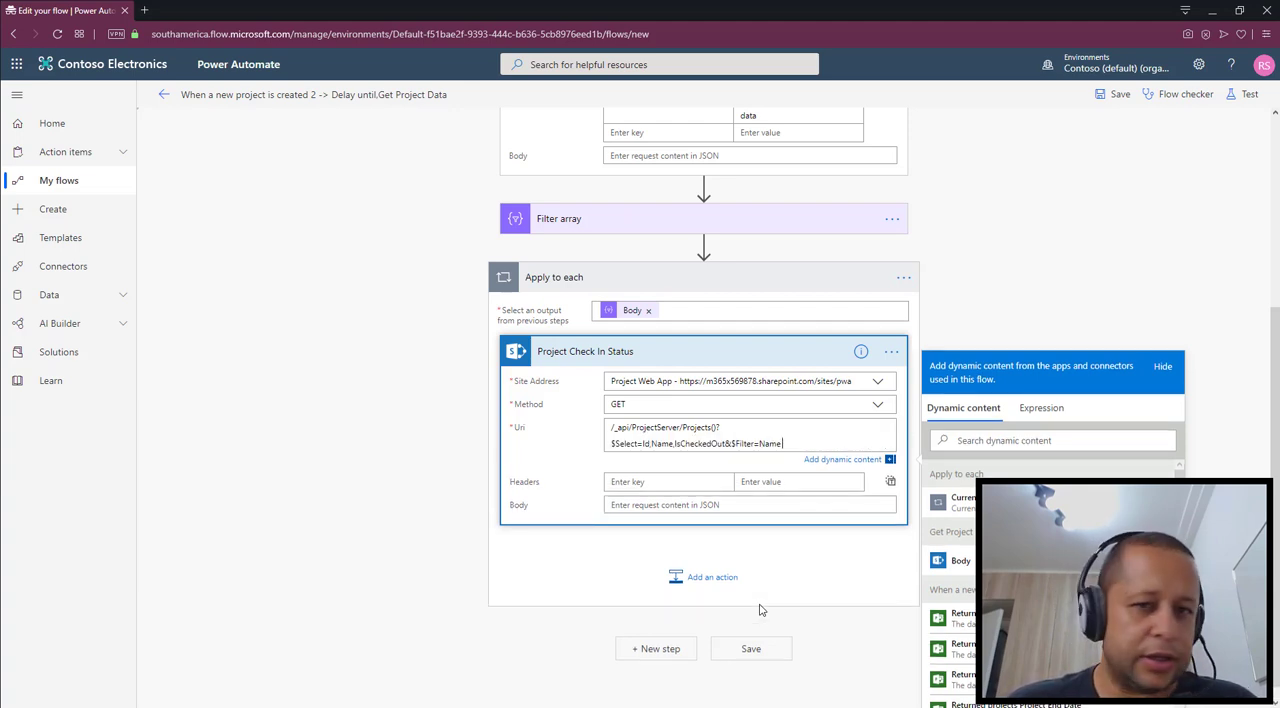
type(" eq ")
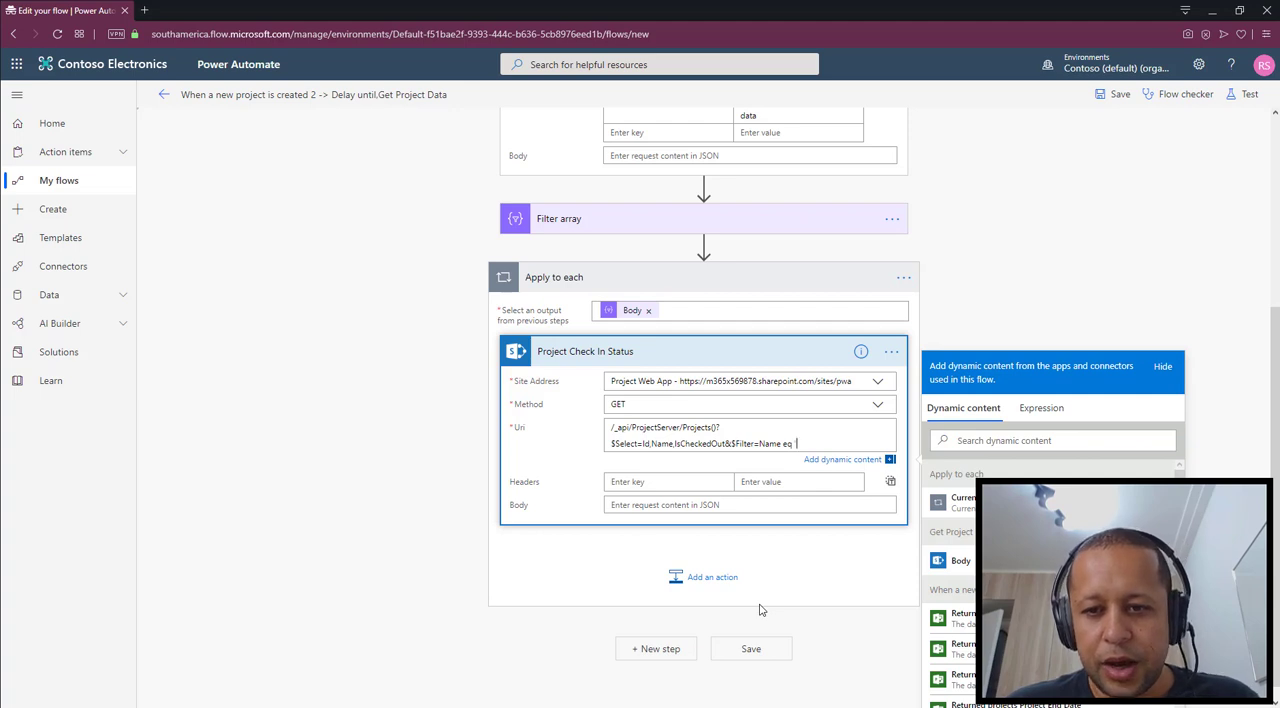
type("'")
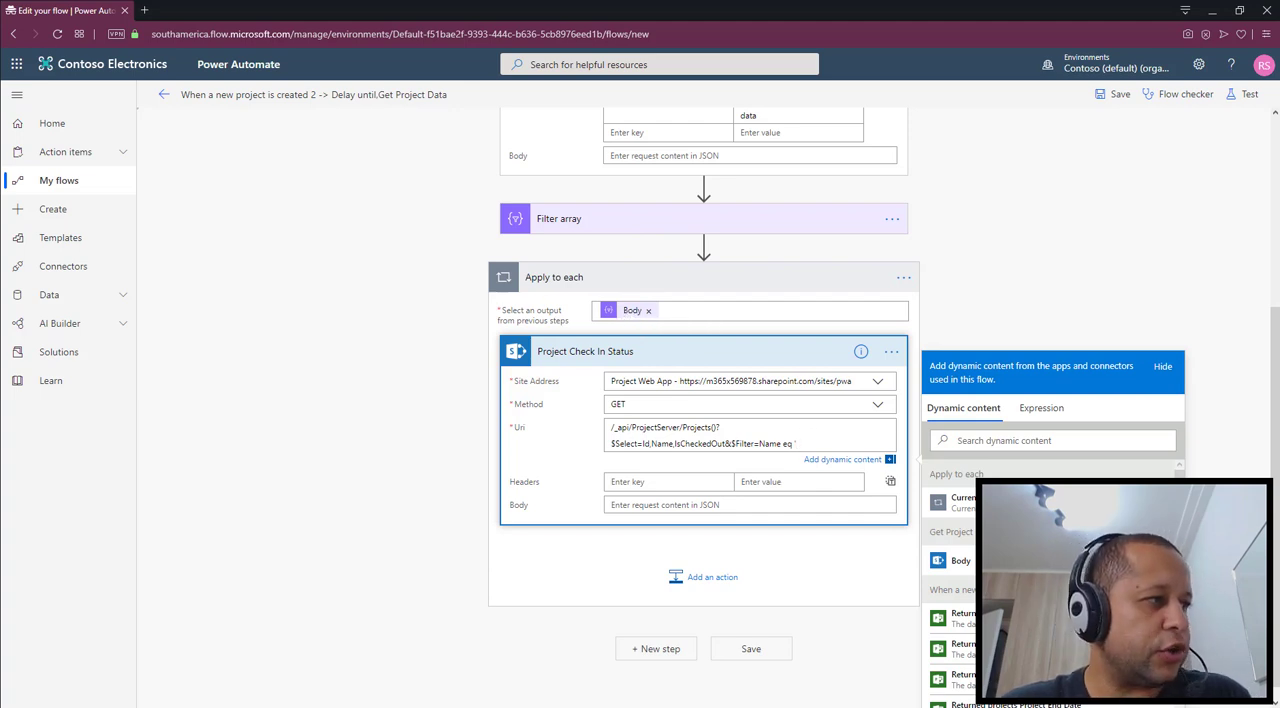
Insert the expression items('Apply_to_each')['ProjectName'] as the Name filter value in the Project Check In Status Uri
left_click(1034, 410)
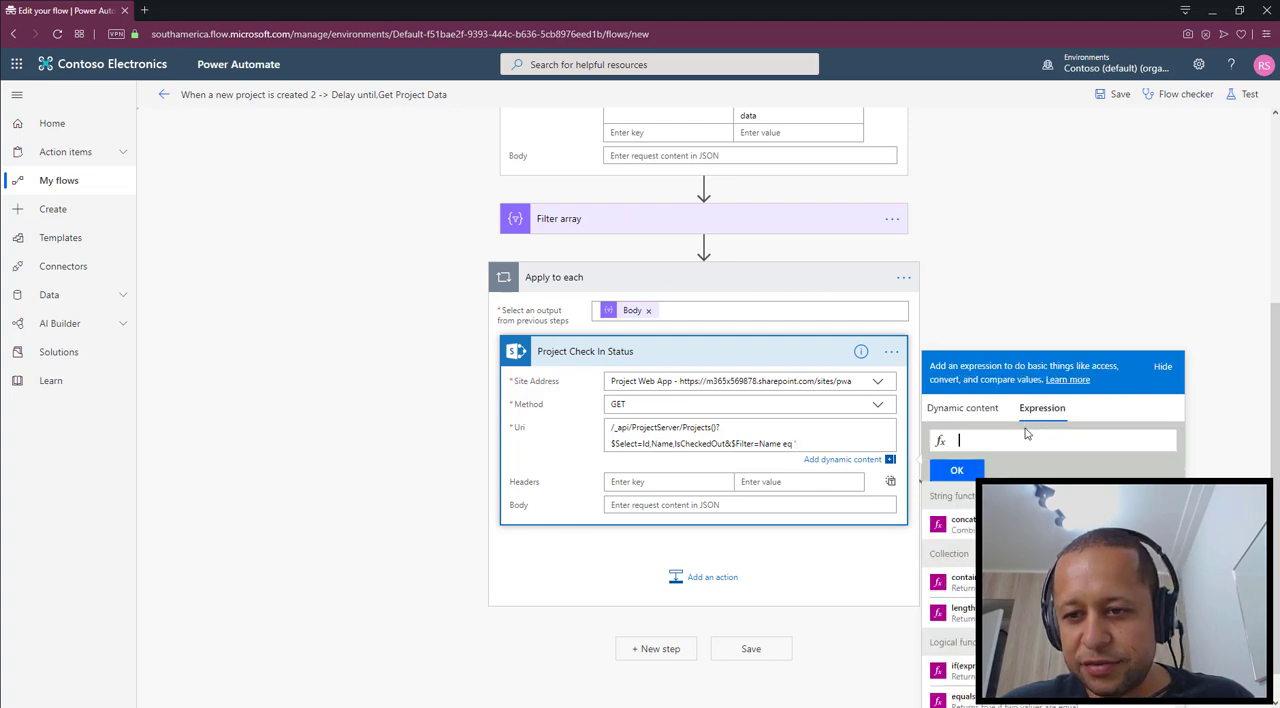
type("items(")
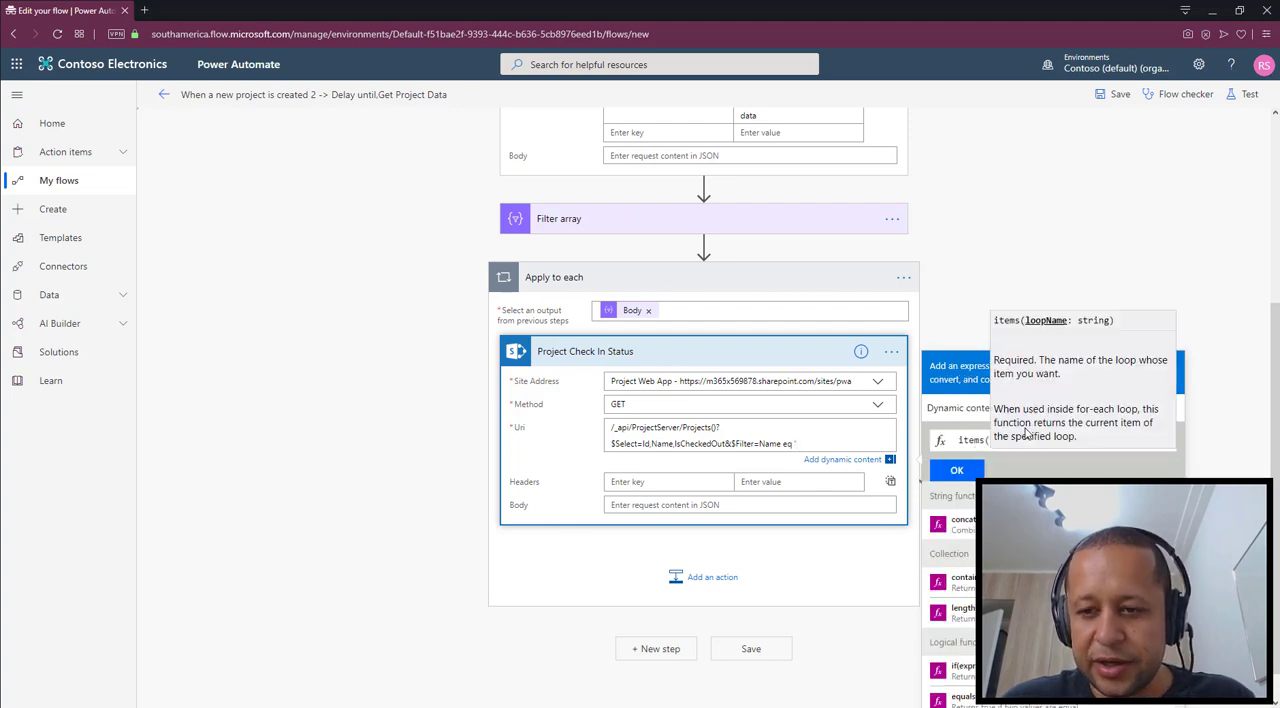
type("'Apply_to_")
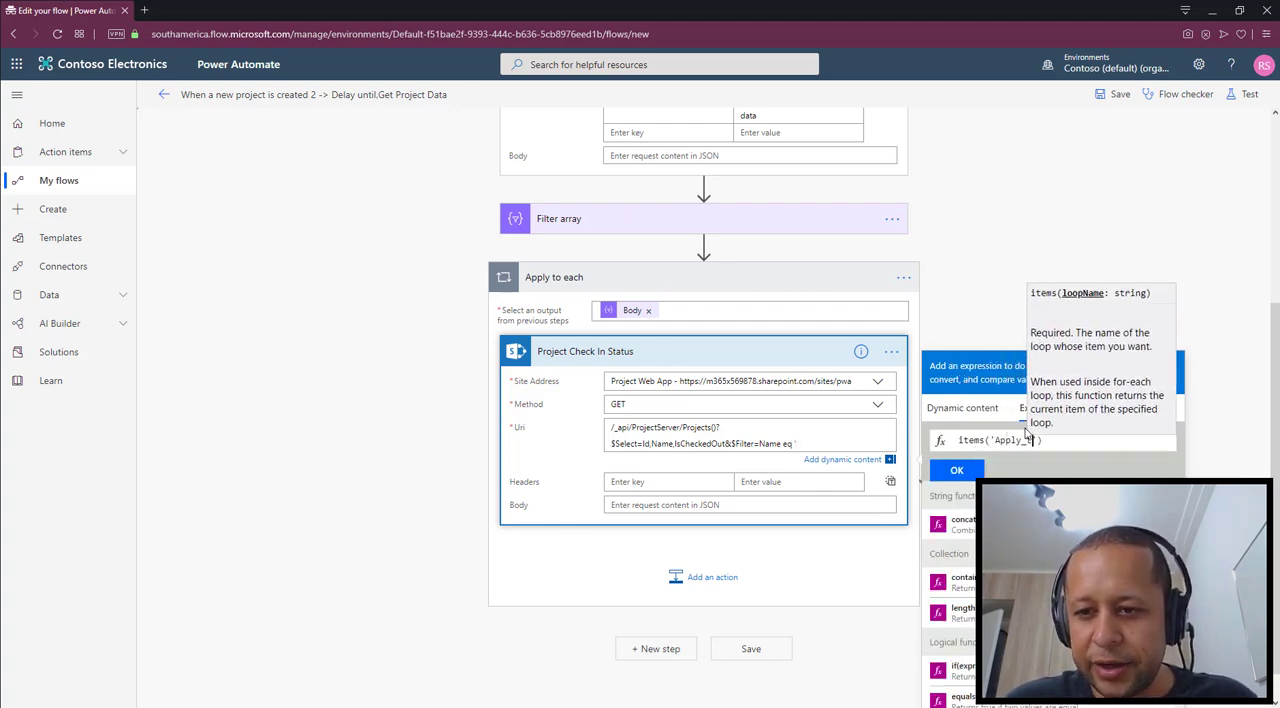
type("each")
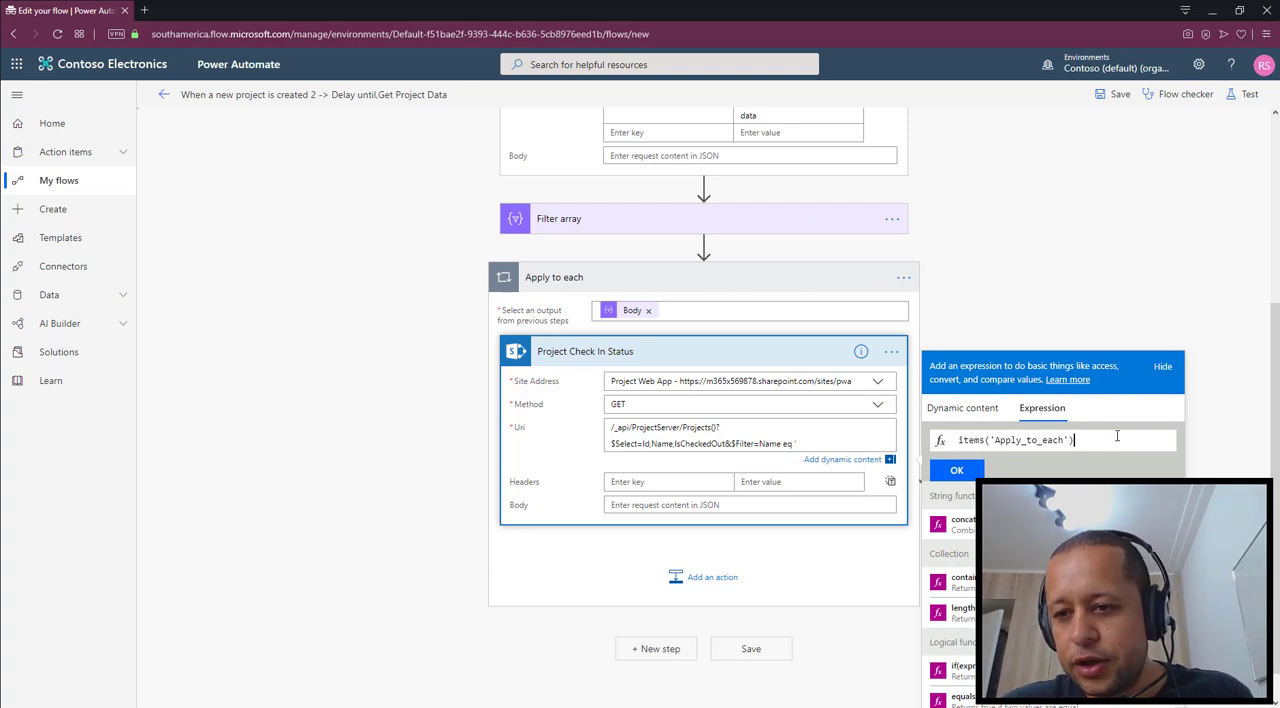
type("['")
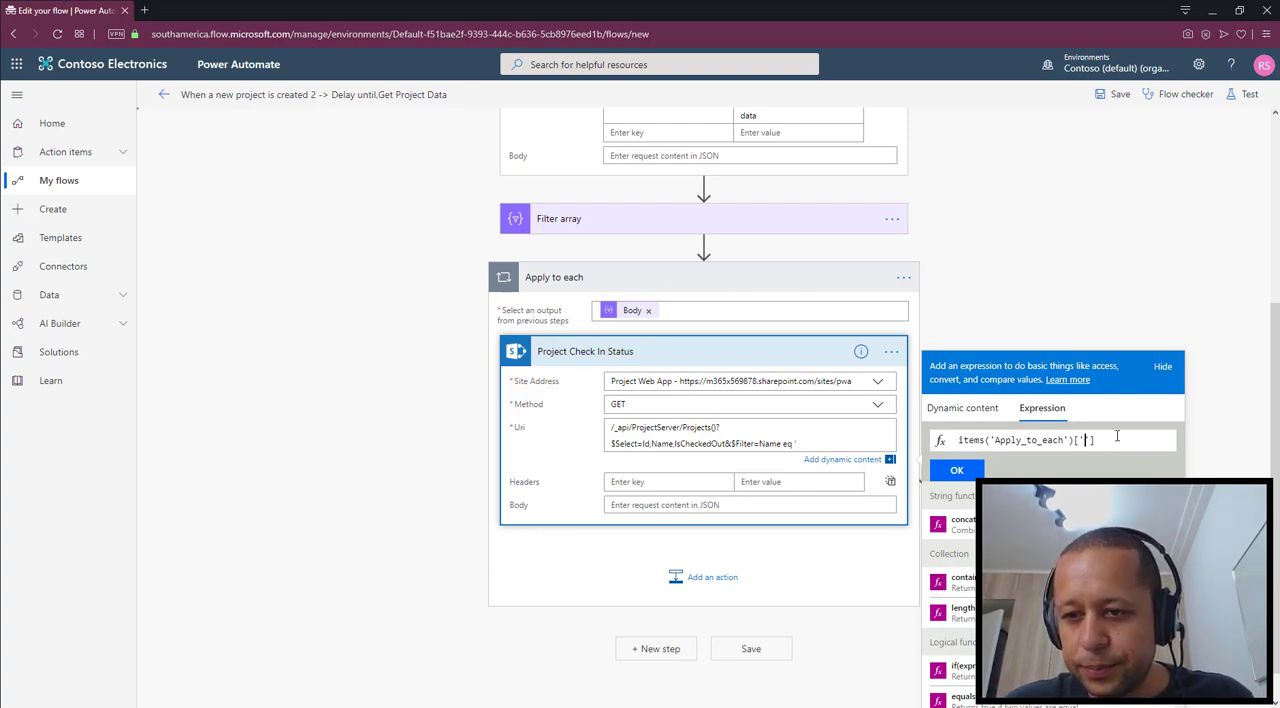
type("ProjectName")
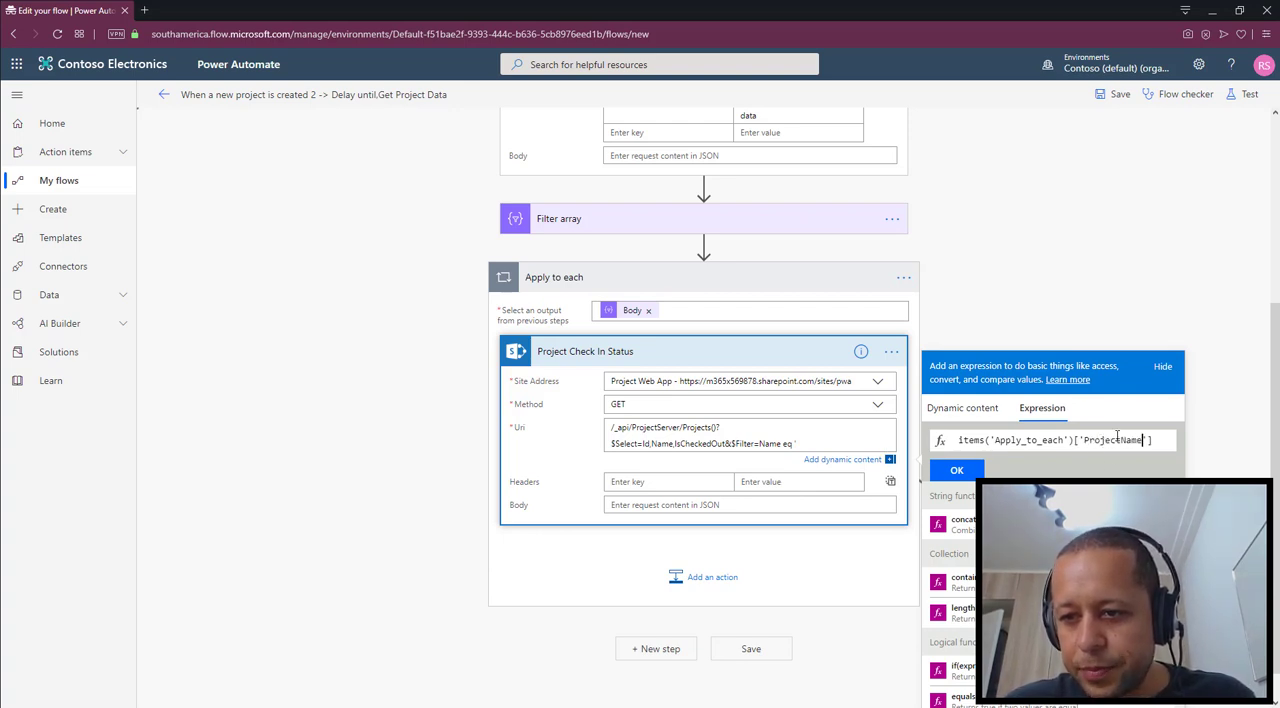
left_click(950, 470)
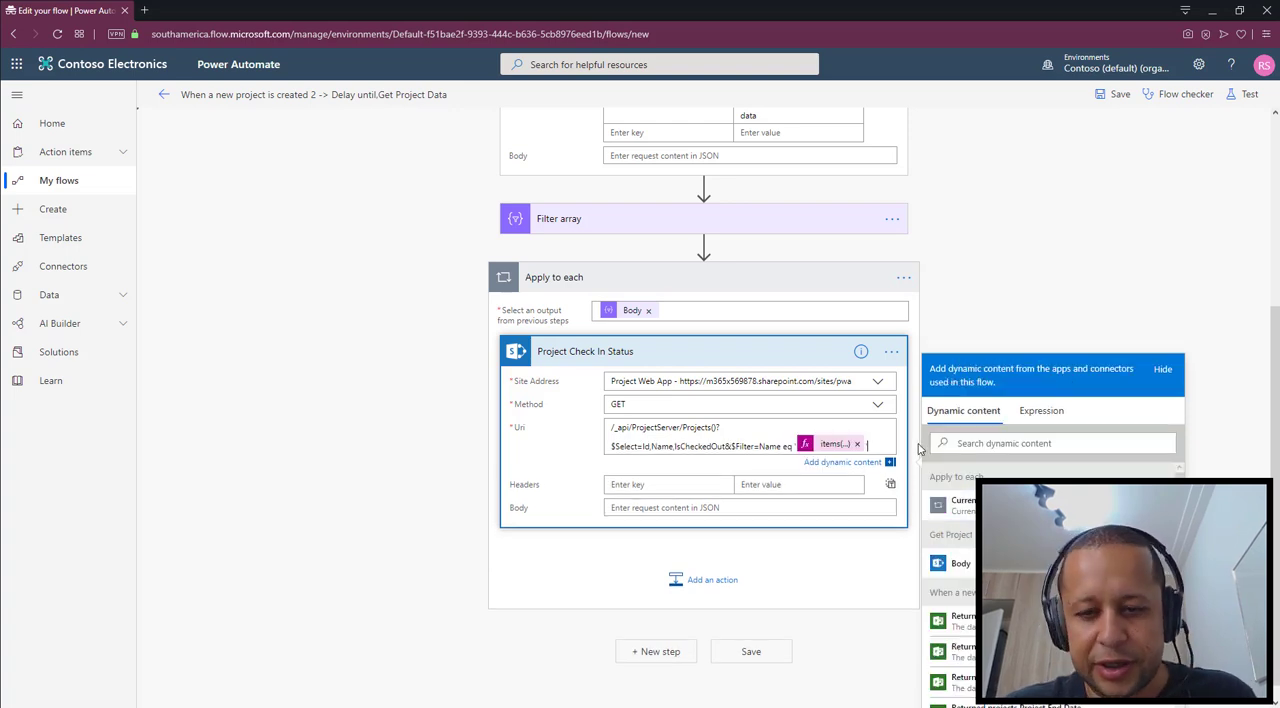
Add an Accept header with the value application/json;odata=nometadata to the Project Check In Status action
scroll(918, 449, "up", 2)
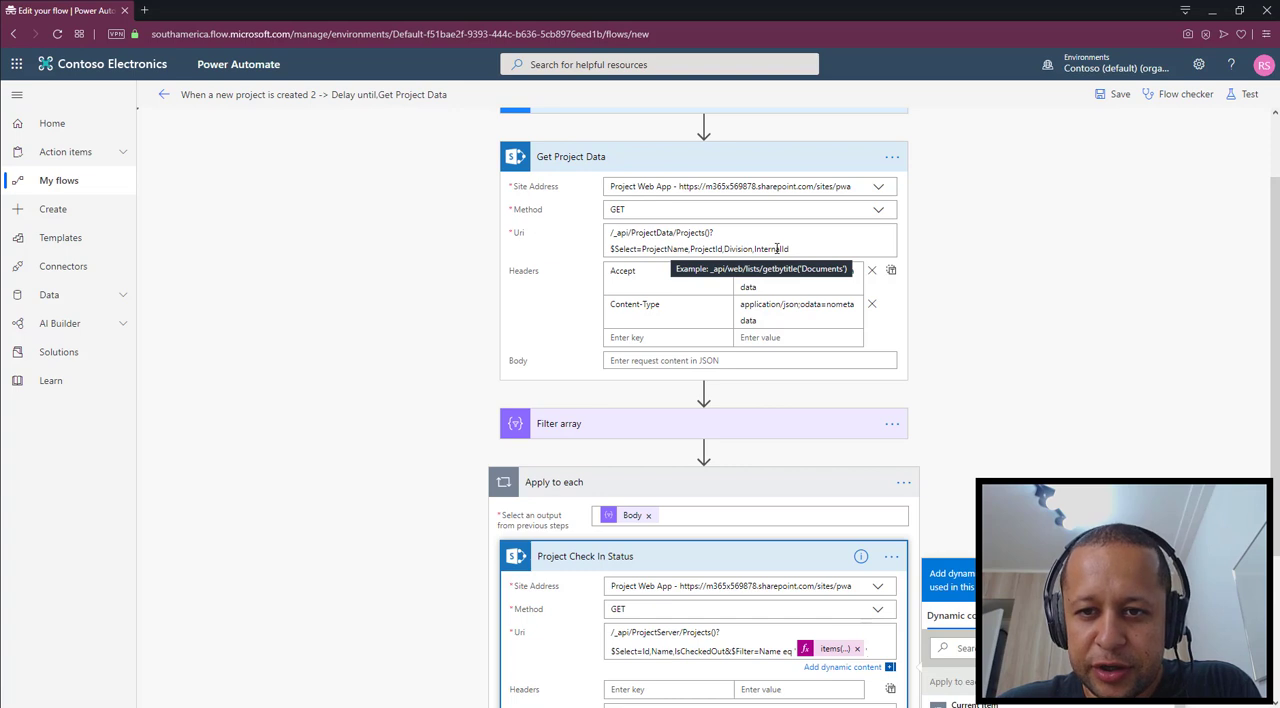
scroll(750, 300, "down", 1)
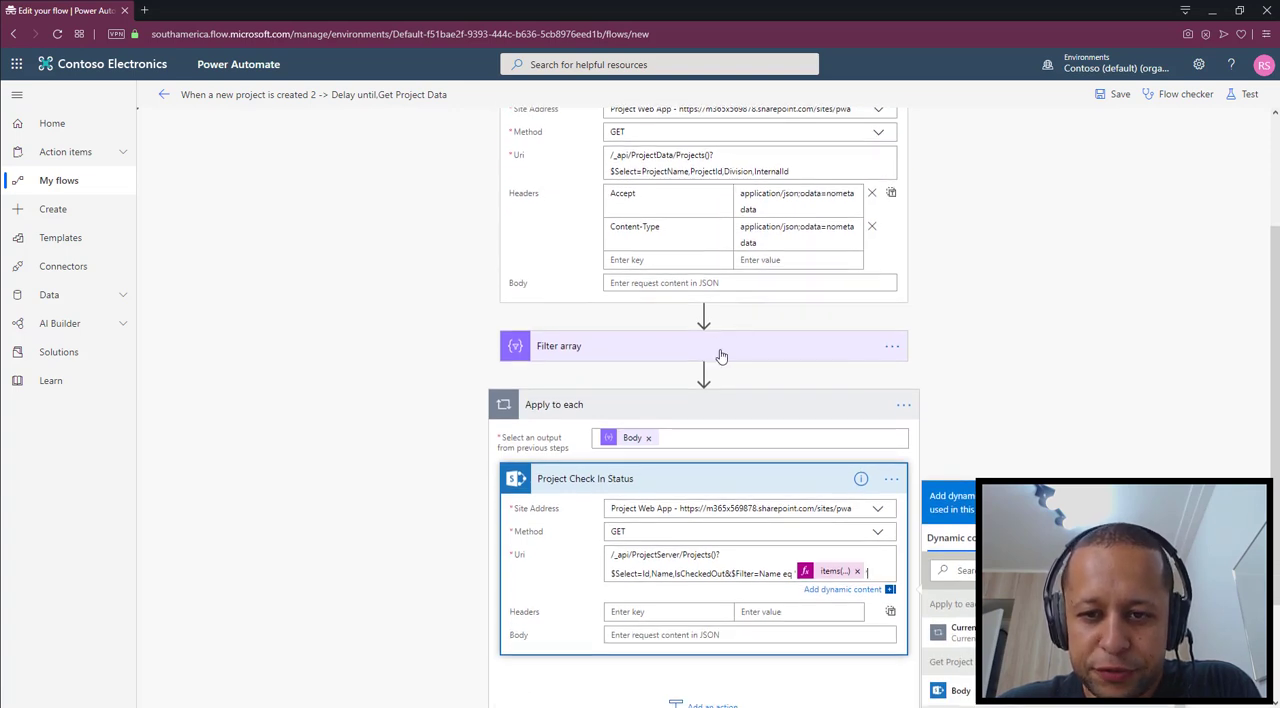
scroll(720, 346, "up", 2)
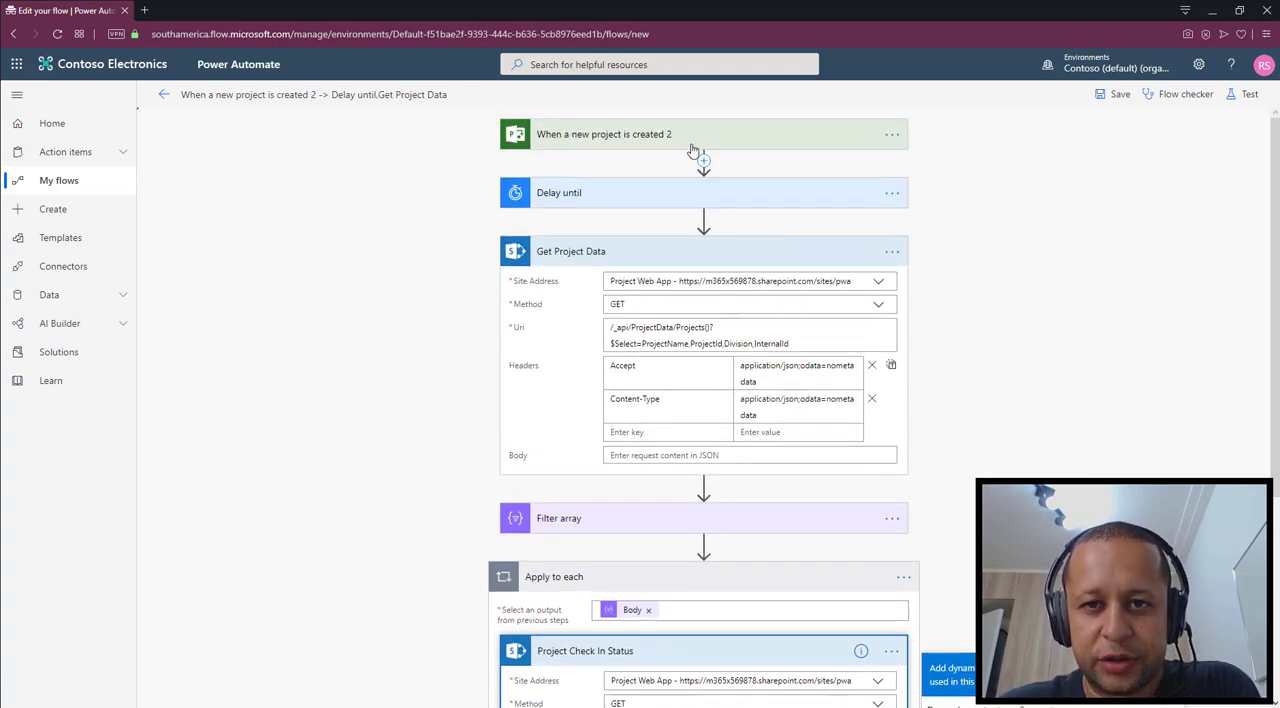
scroll(694, 534, "down", 3)
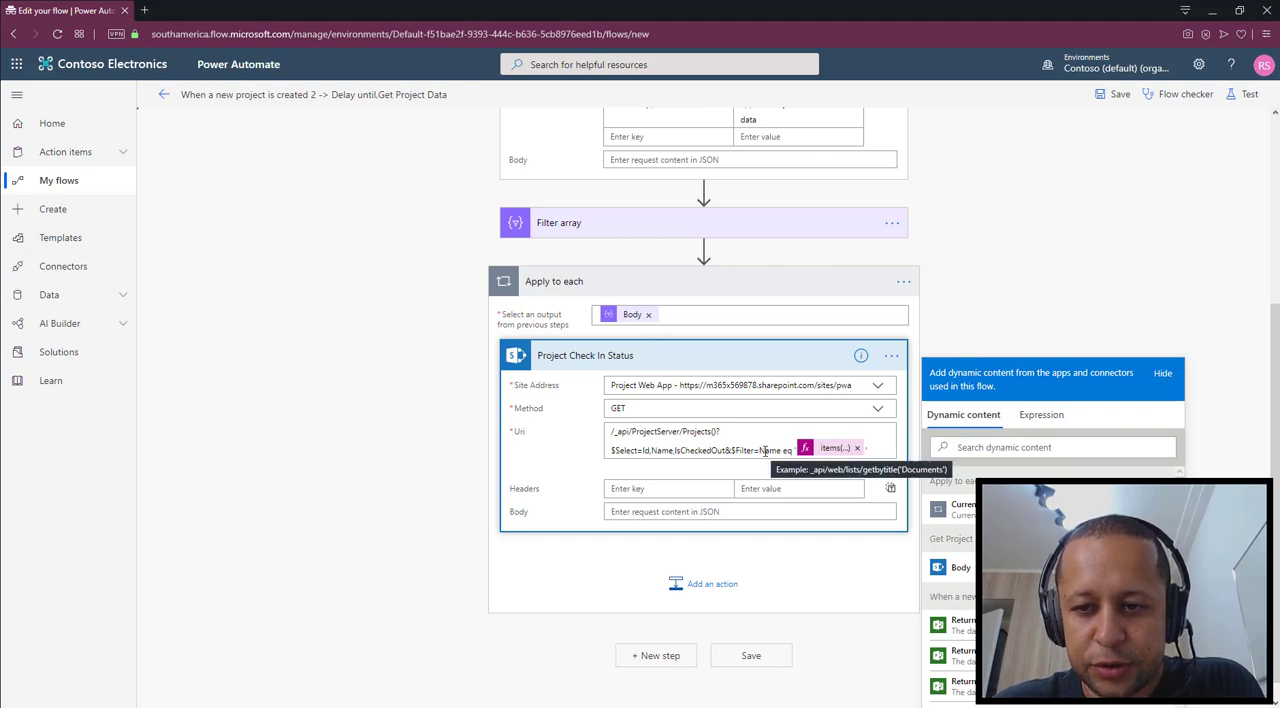
scroll(765, 450, "up", 3)
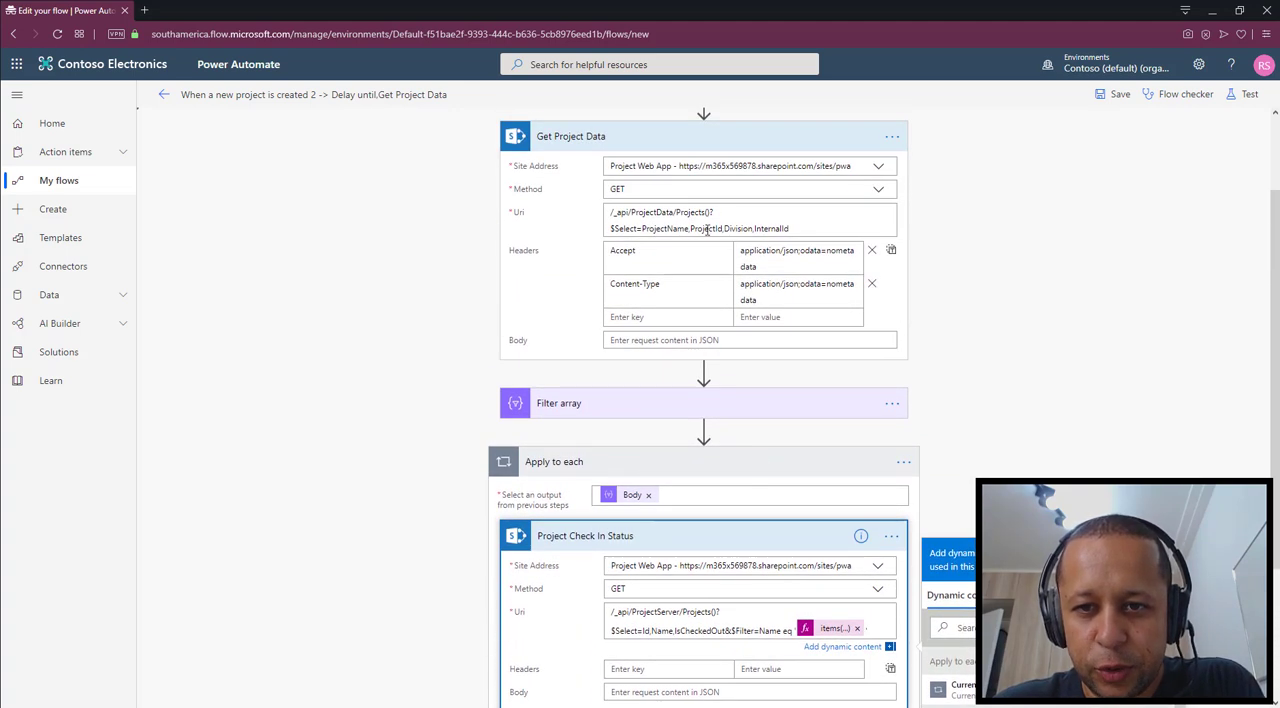
scroll(628, 237, "down", 3)
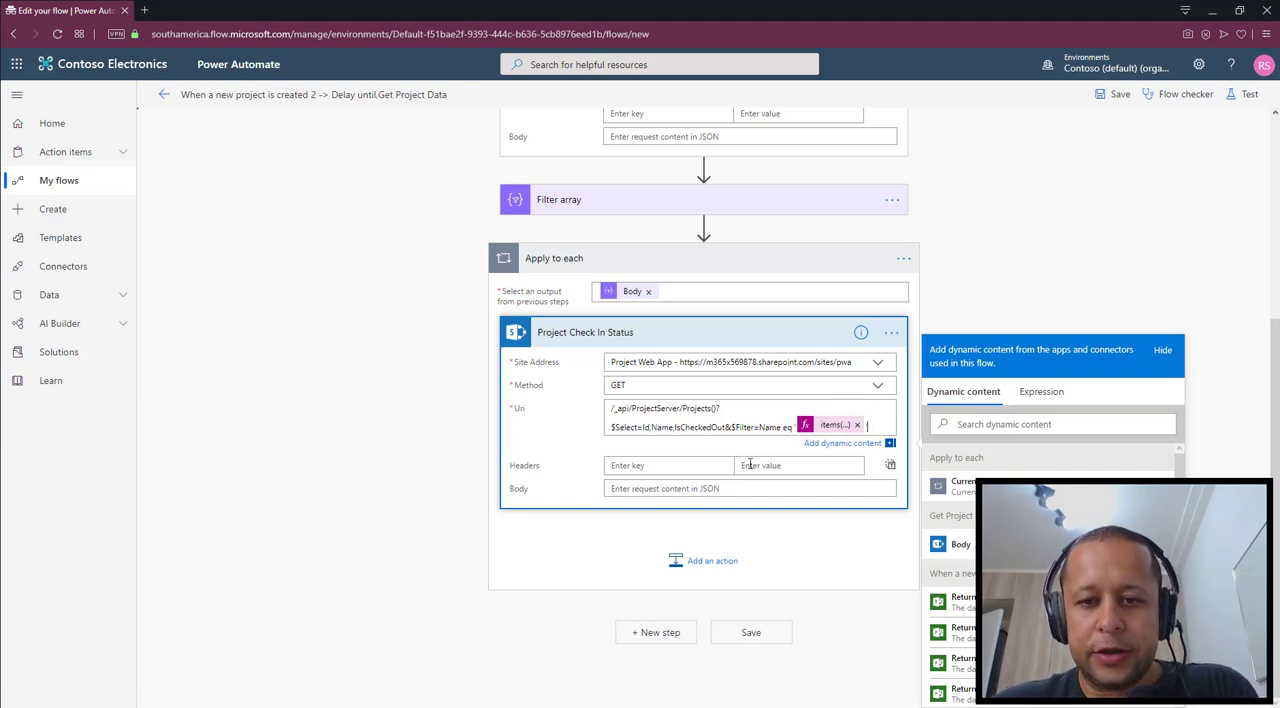
left_click(650, 460)
type("Accept")
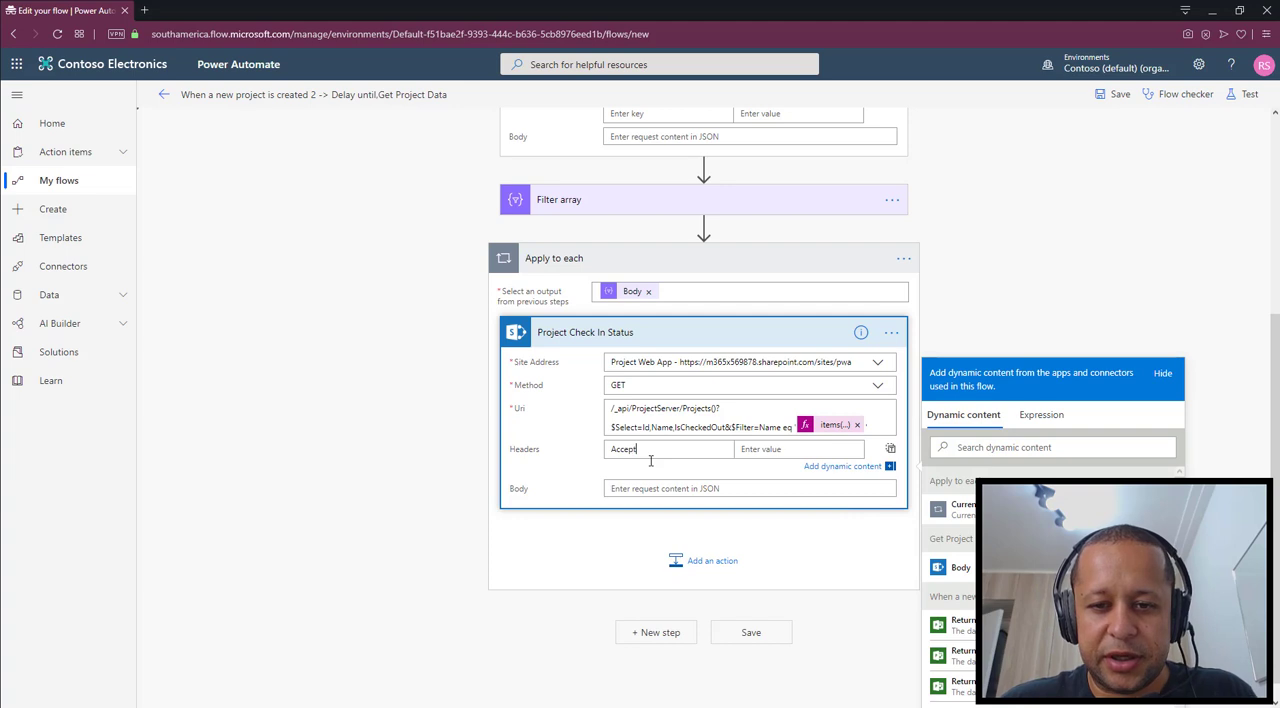
key("Tab")
type("application/json;odata=nometadata")
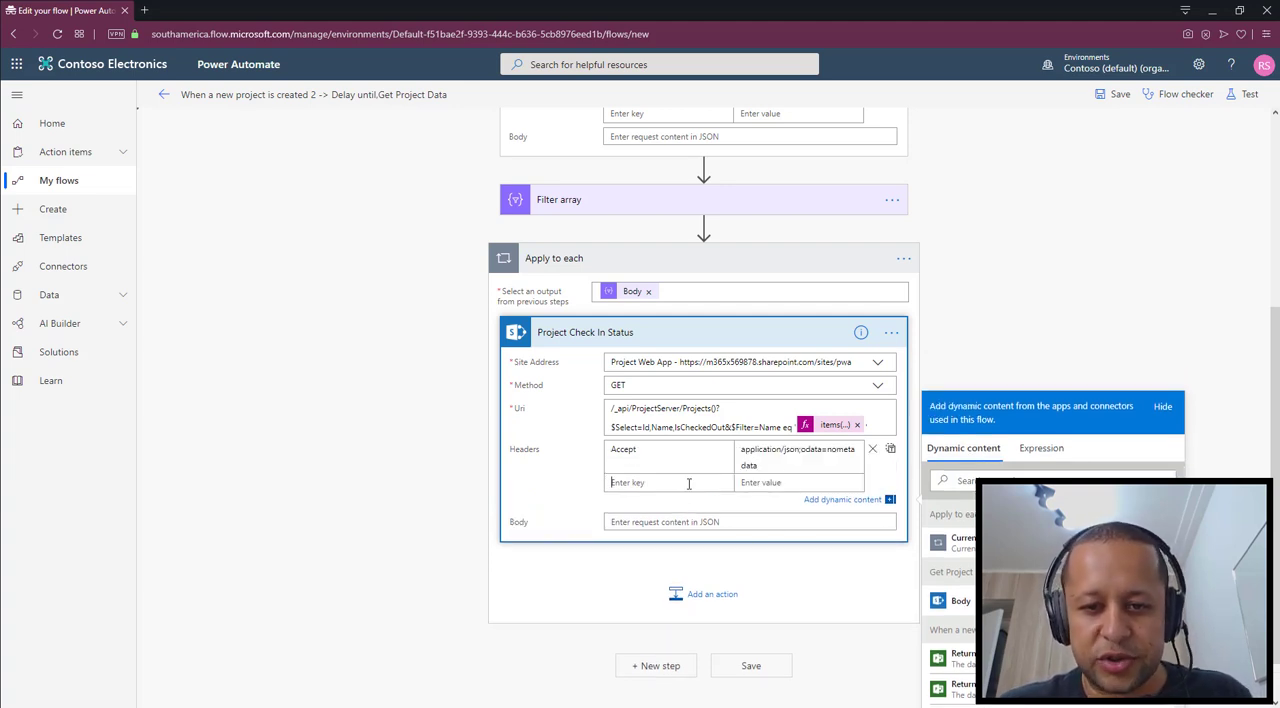
Add a Content-Type header with the value application/json;odata=nometadata to the Project Check In Status action
left_click(688, 484)
type("Content")
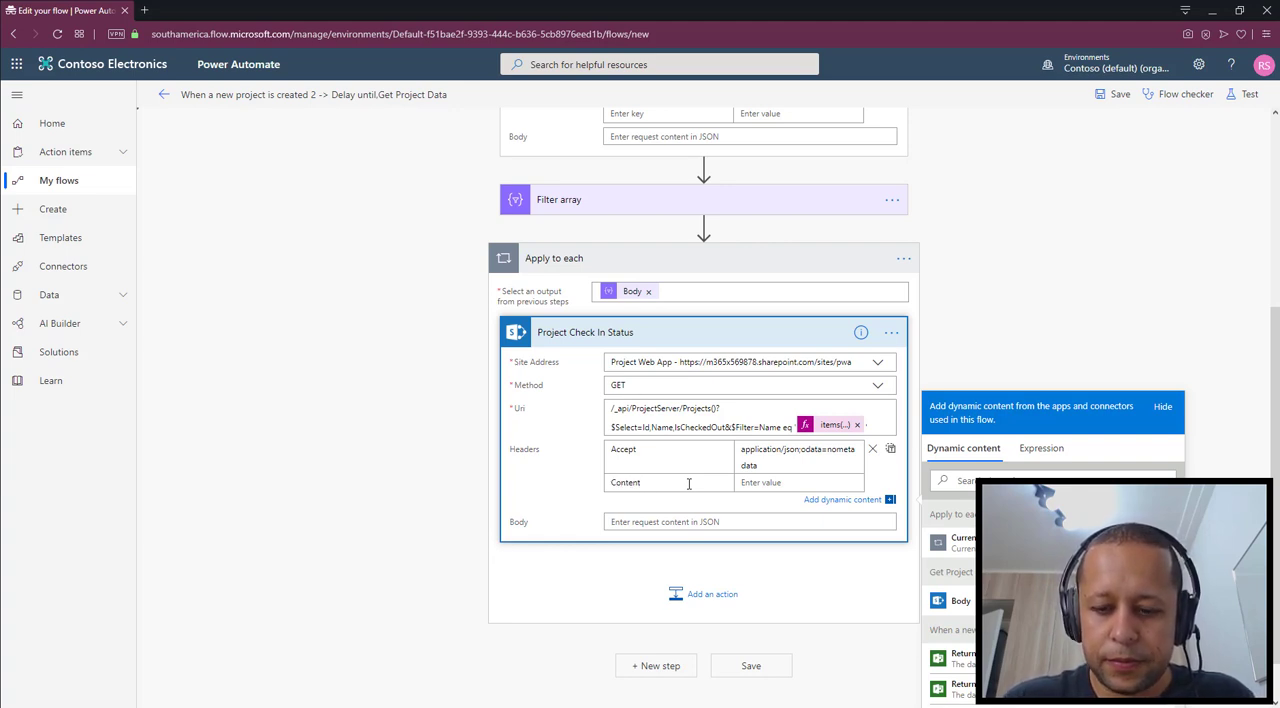
type("-Type")
key("Tab")
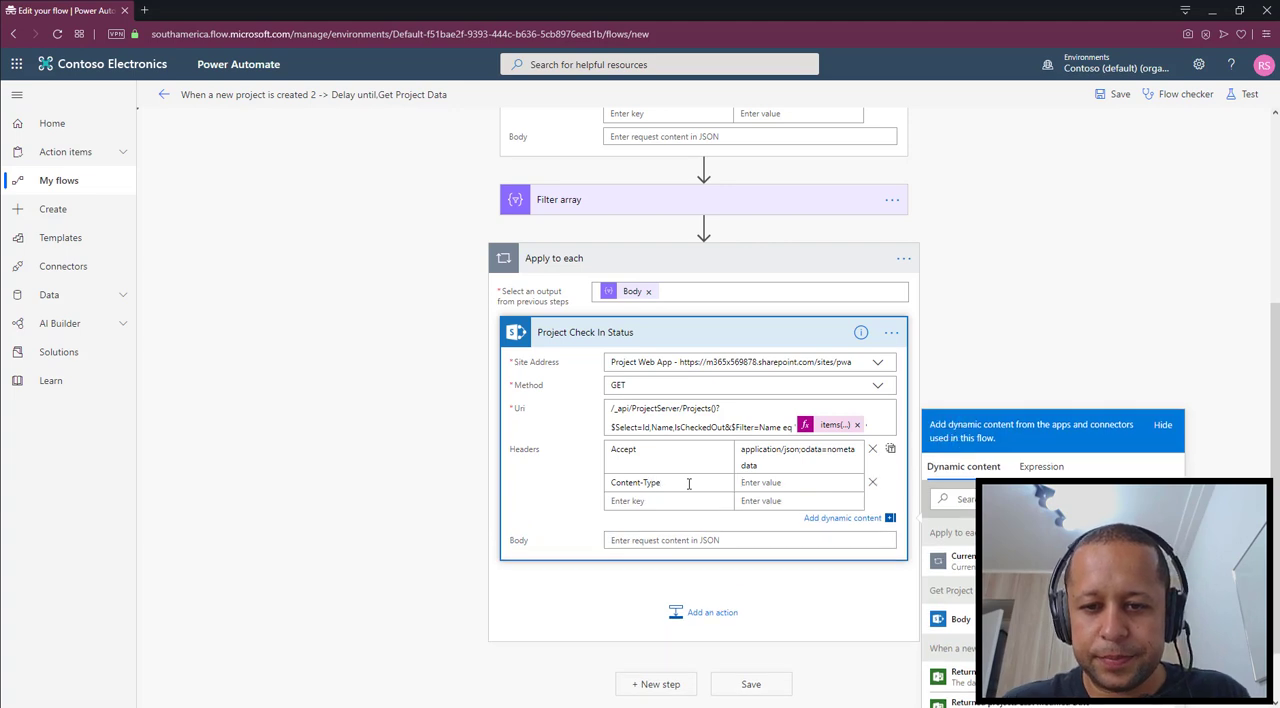
type("application/json;odata=nometadata")
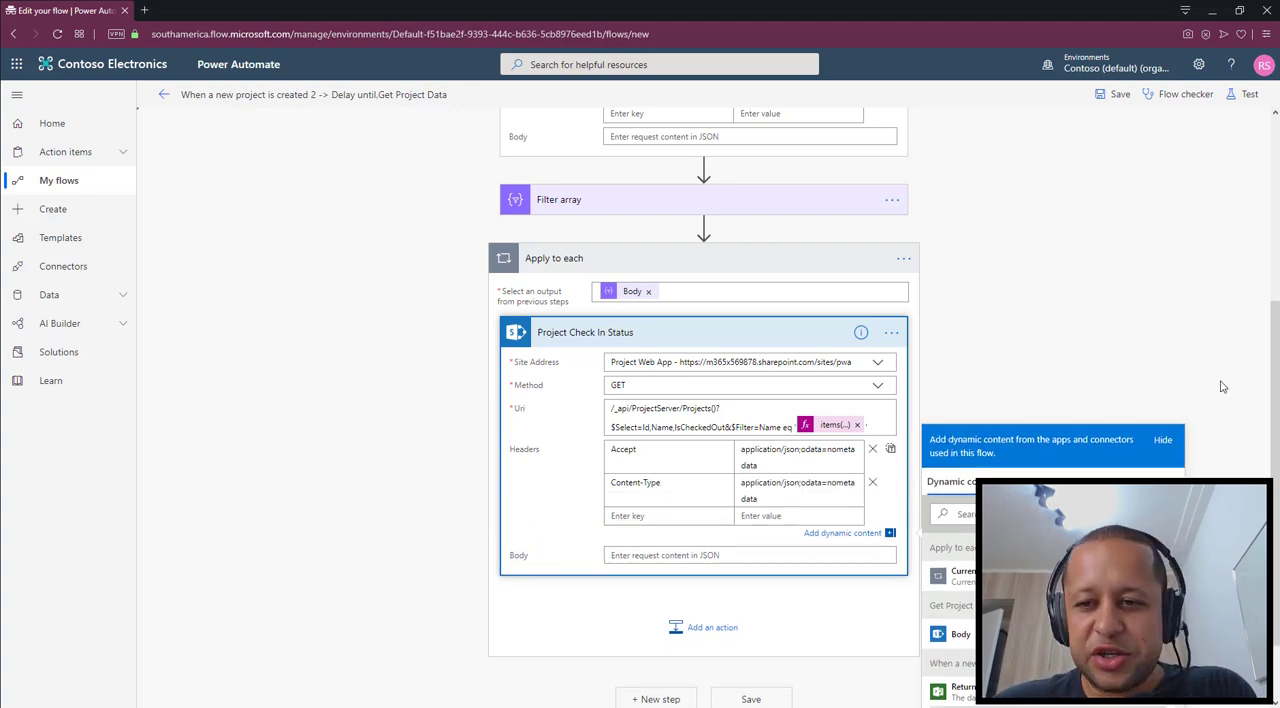
left_click(1041, 304)
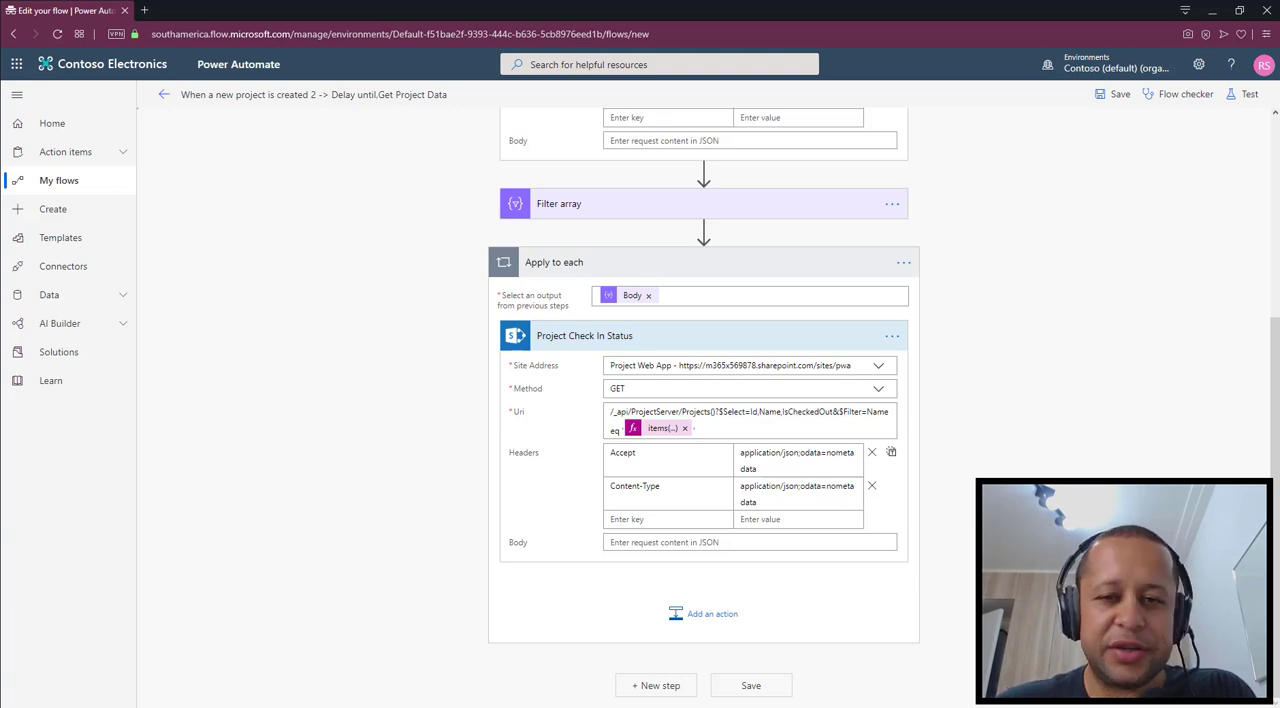
Add a nested Apply to each action after Project Check In Status inside the existing loop
left_click(712, 614)
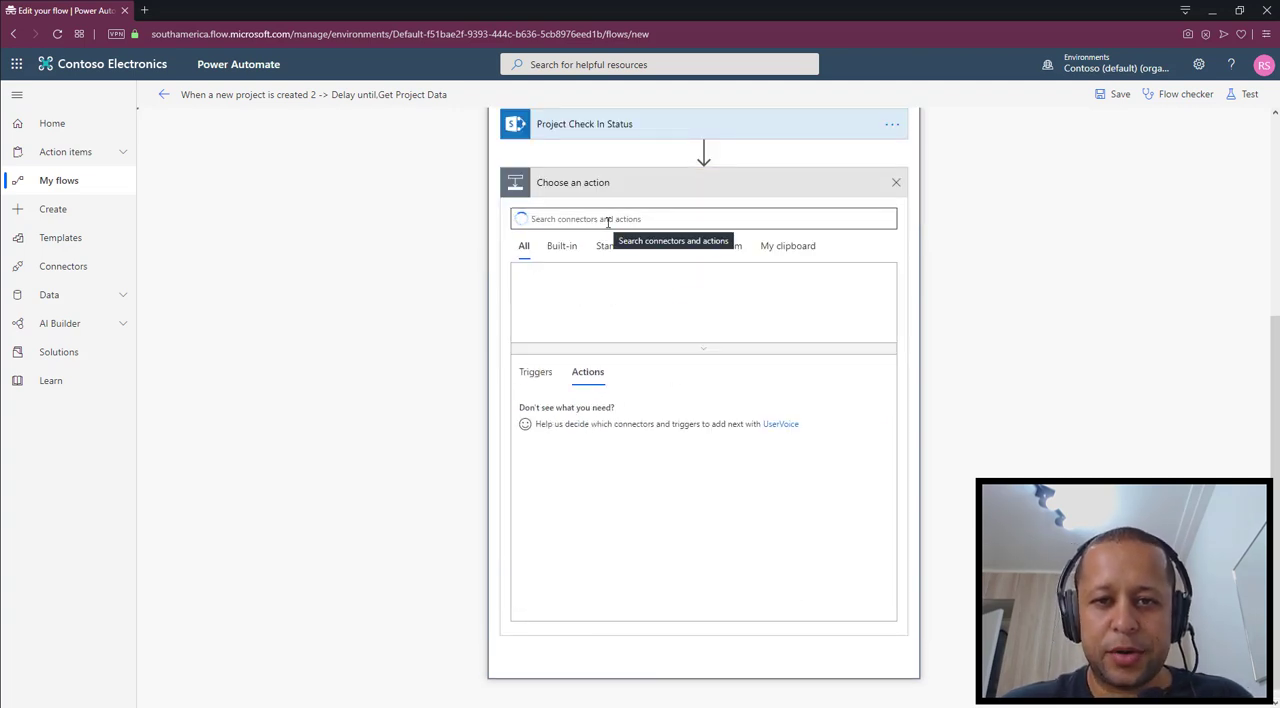
type("apply")
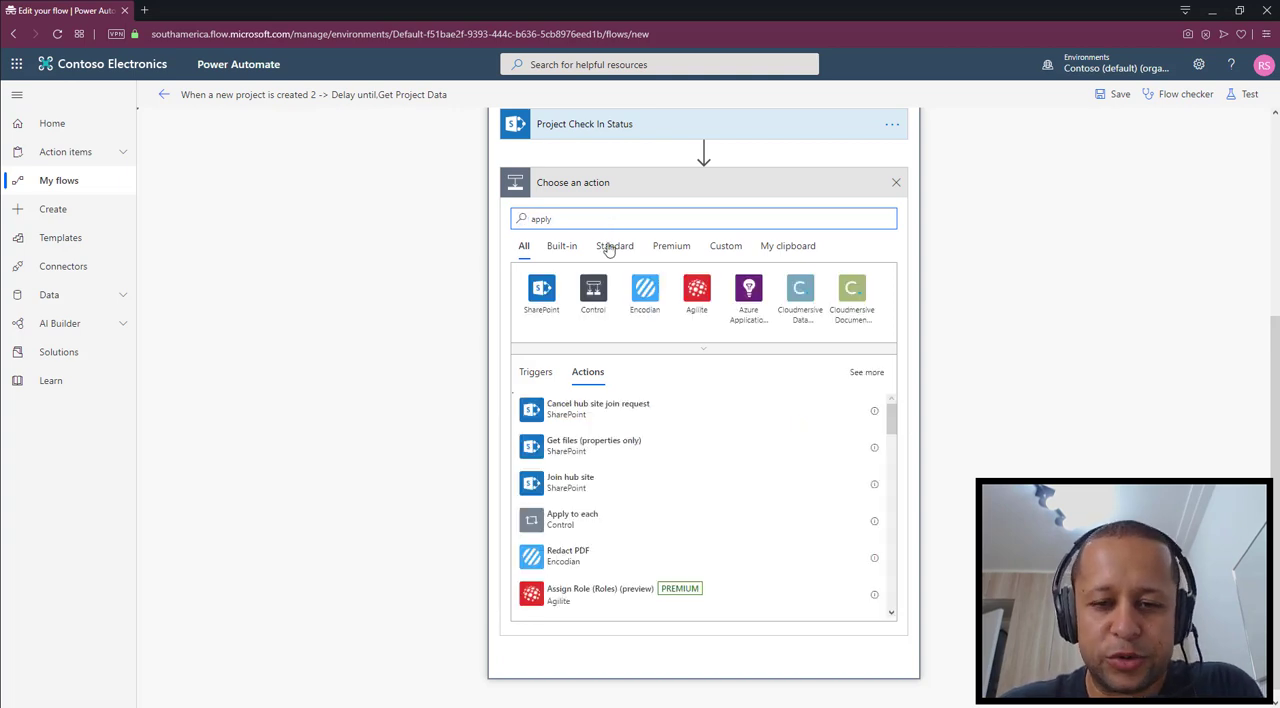
left_click(584, 448)
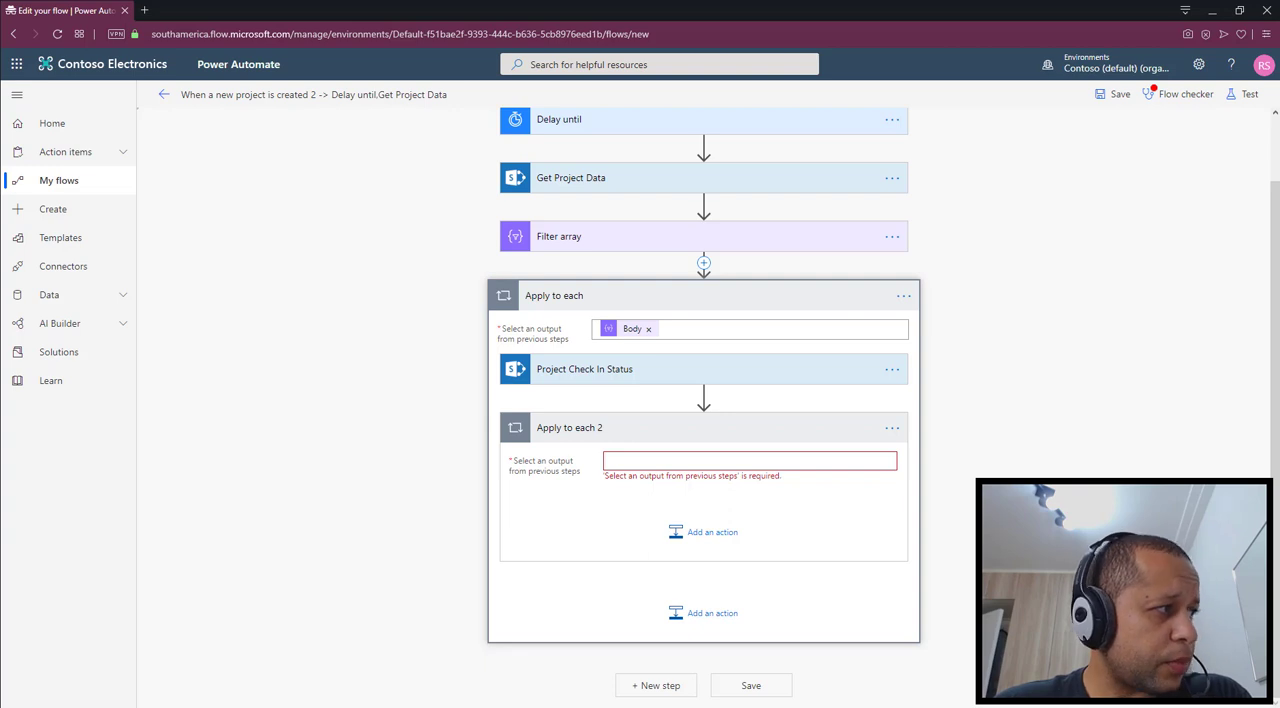
Set the nested Apply to each 2 loop's input to the expression body('Project_Check_In_Status')['Value']
left_click(658, 460)
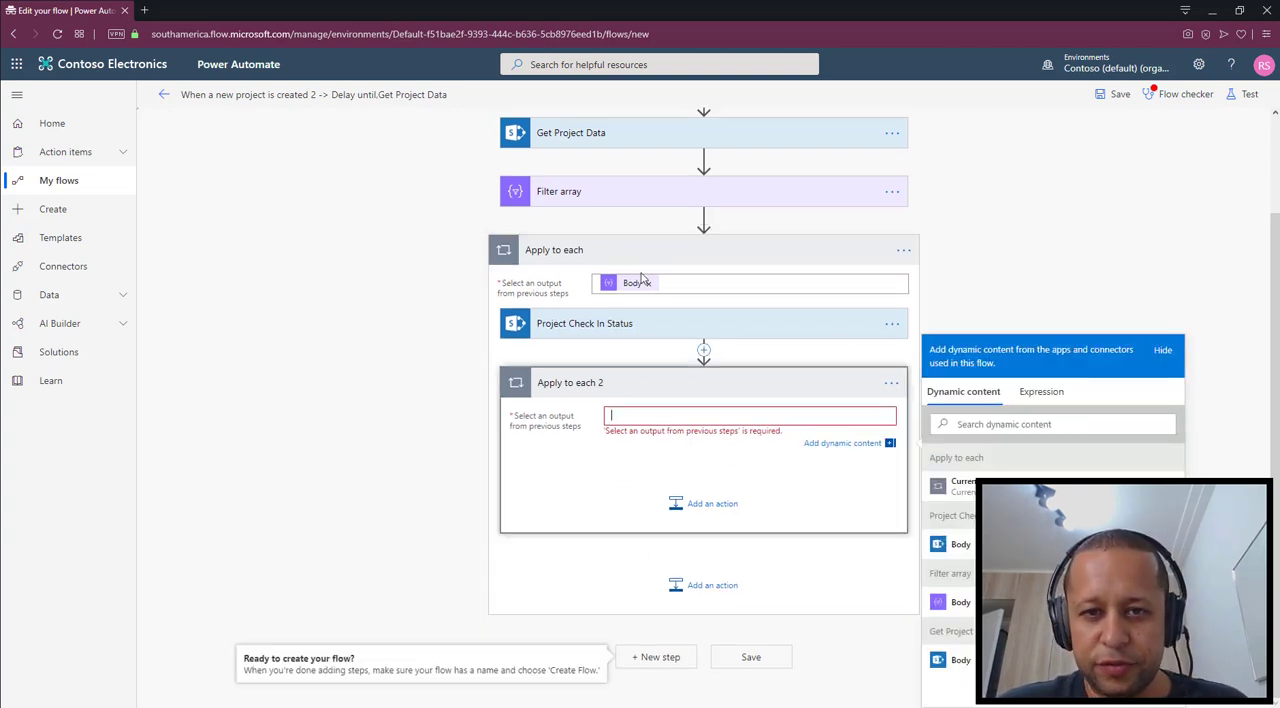
left_click(616, 322)
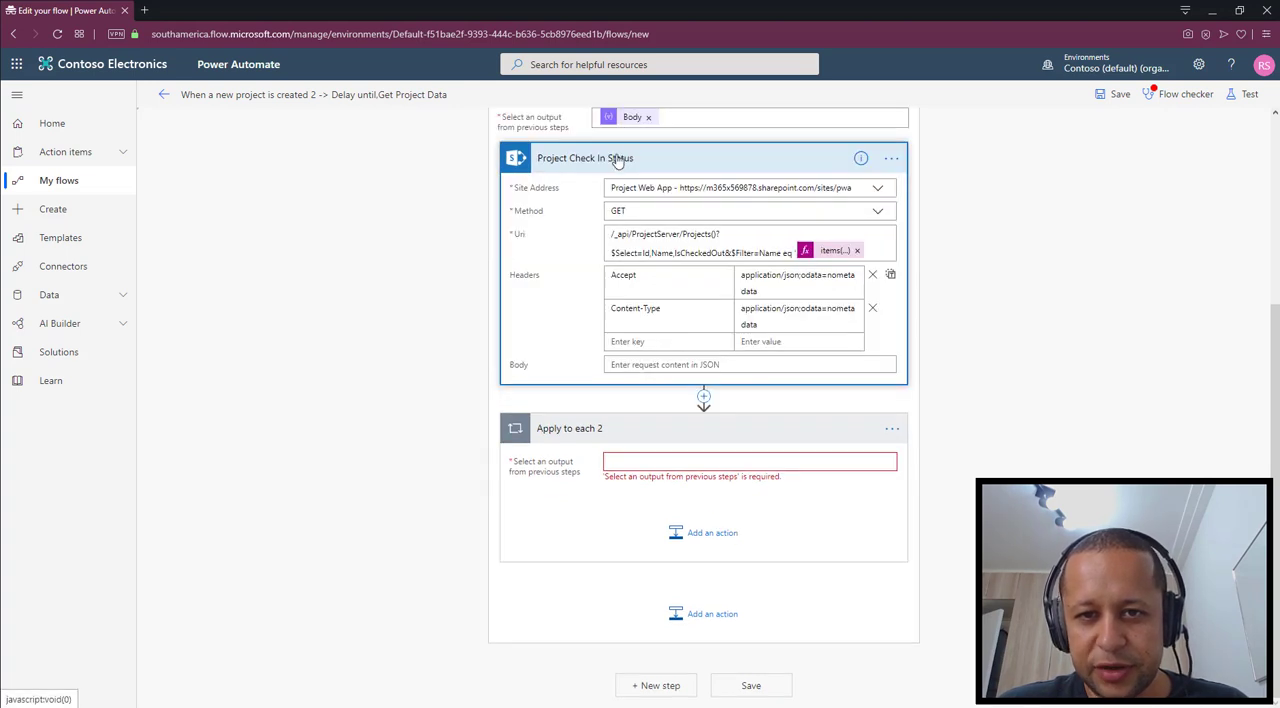
left_click(640, 462)
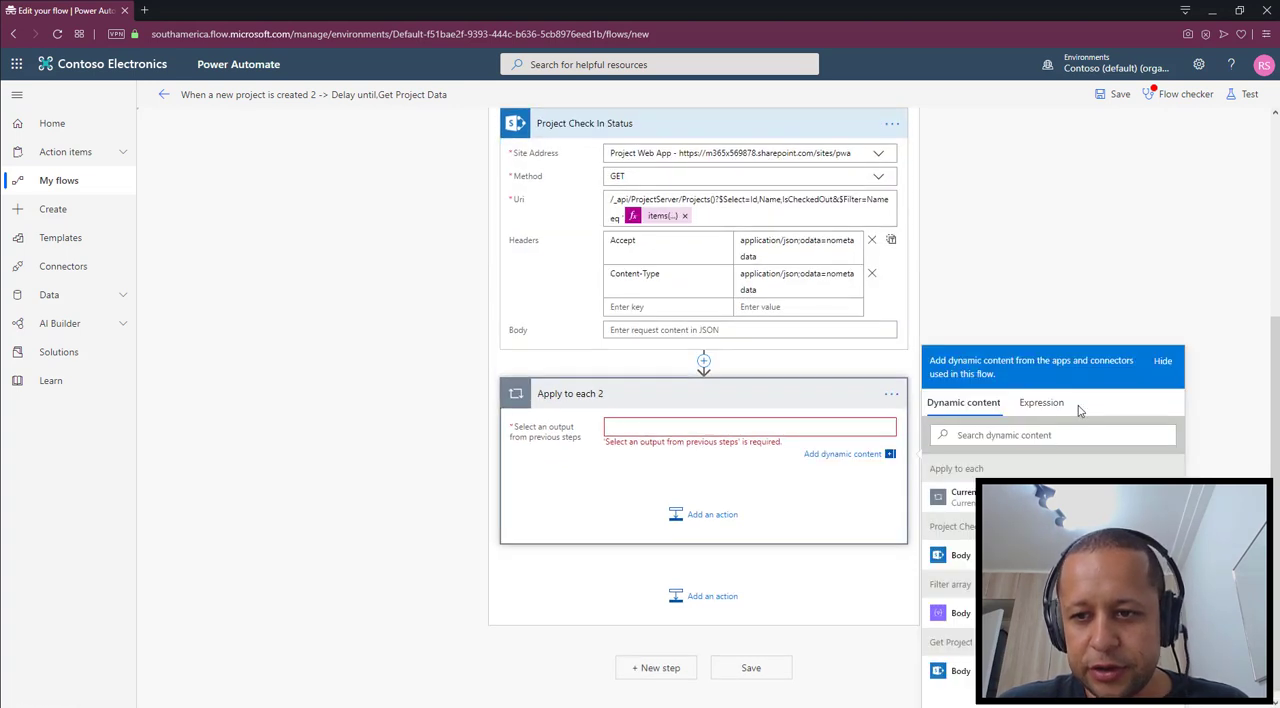
left_click(1042, 402)
type("body('")
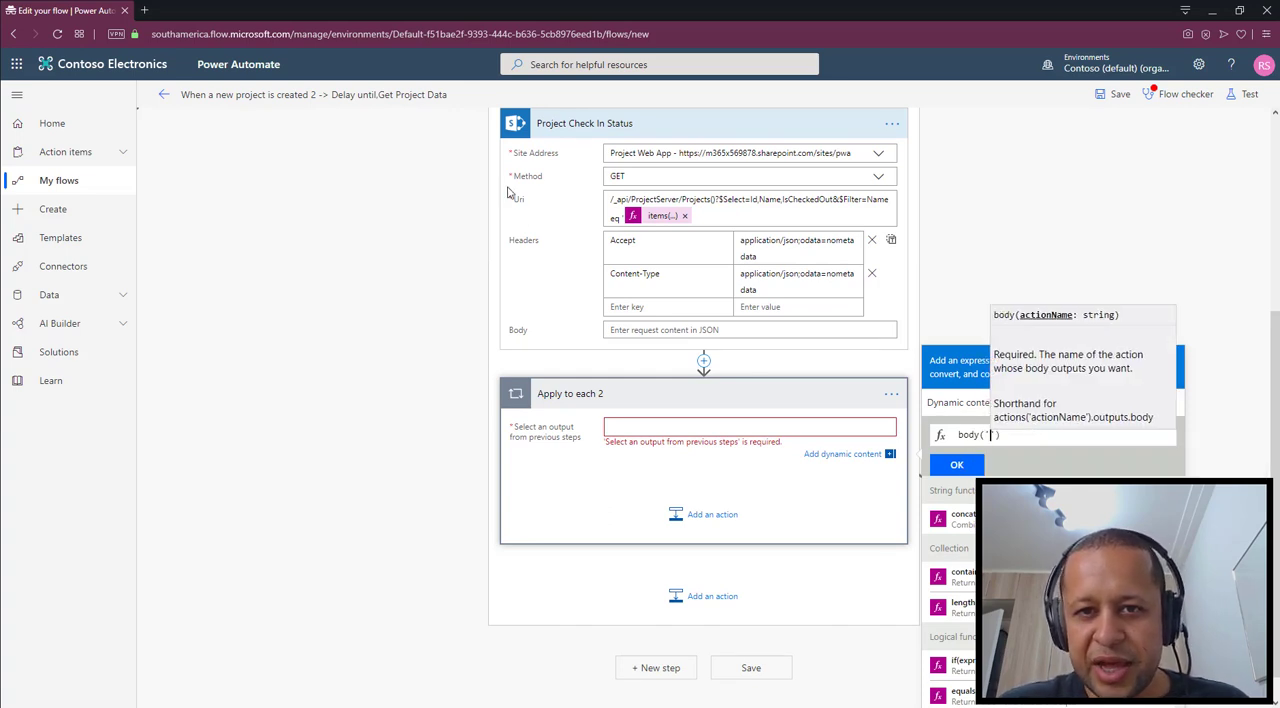
type("Project_Check_")
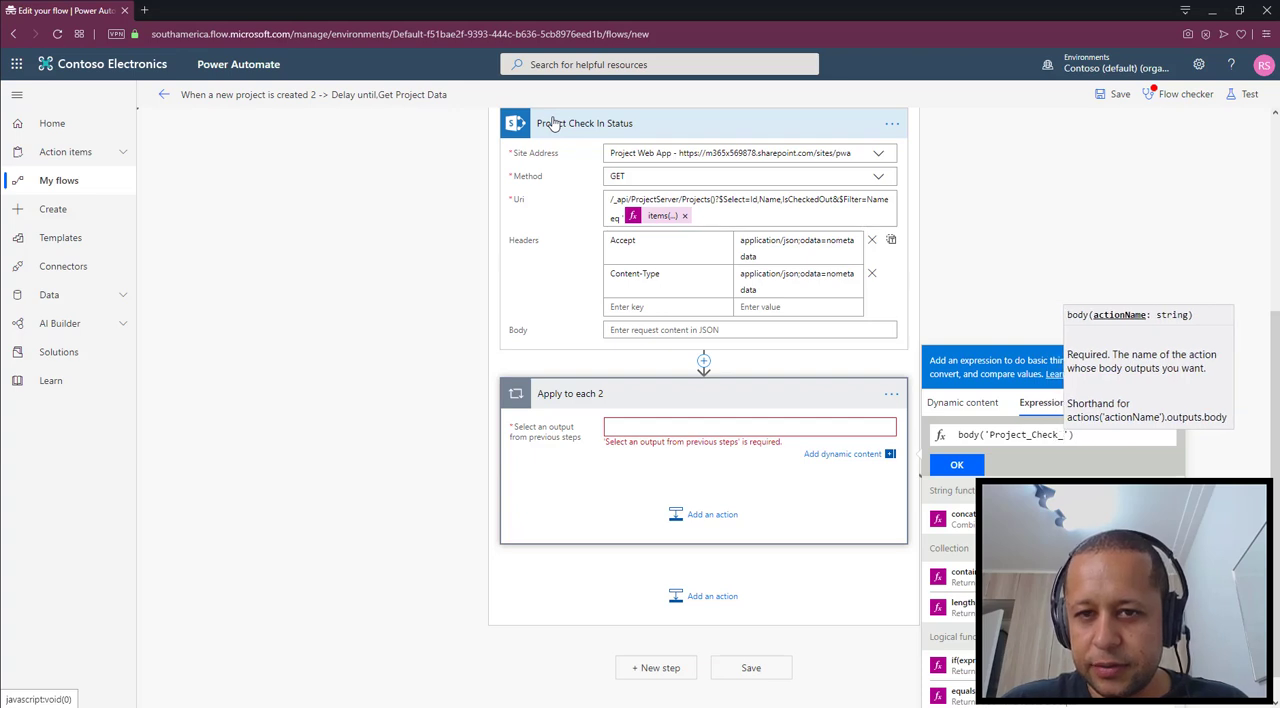
type("In")
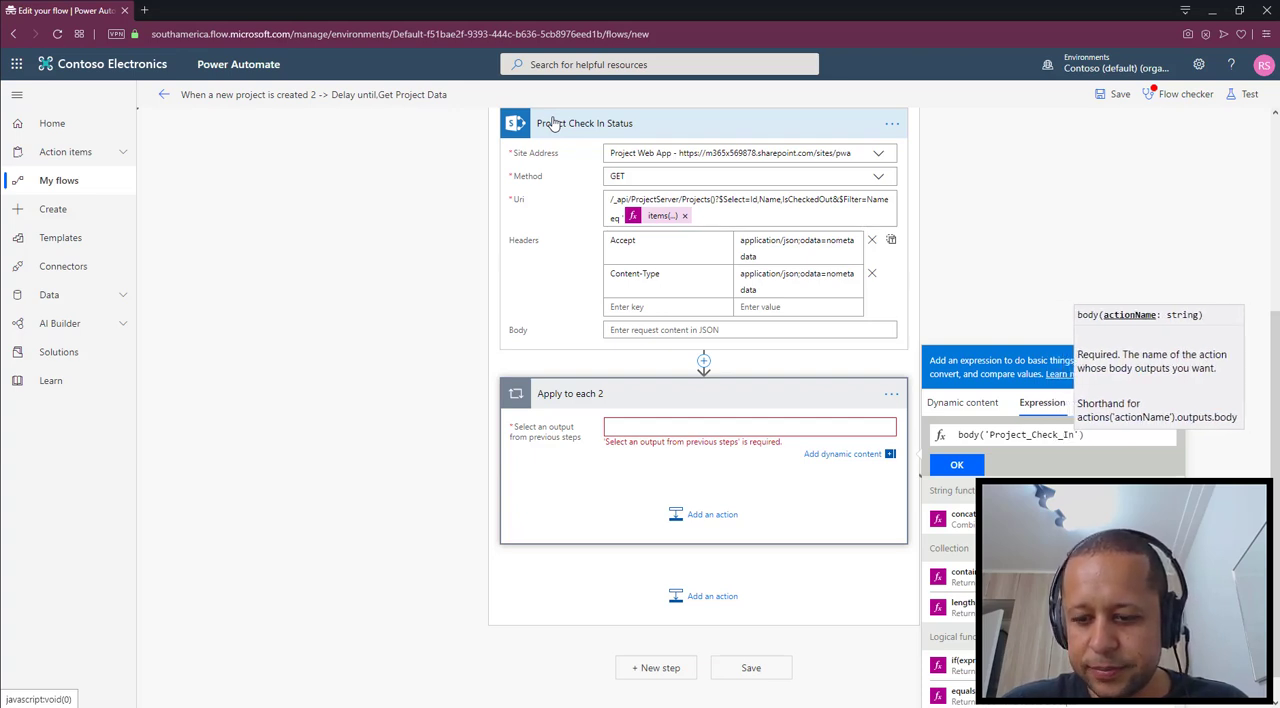
type("_Status")
type(")")
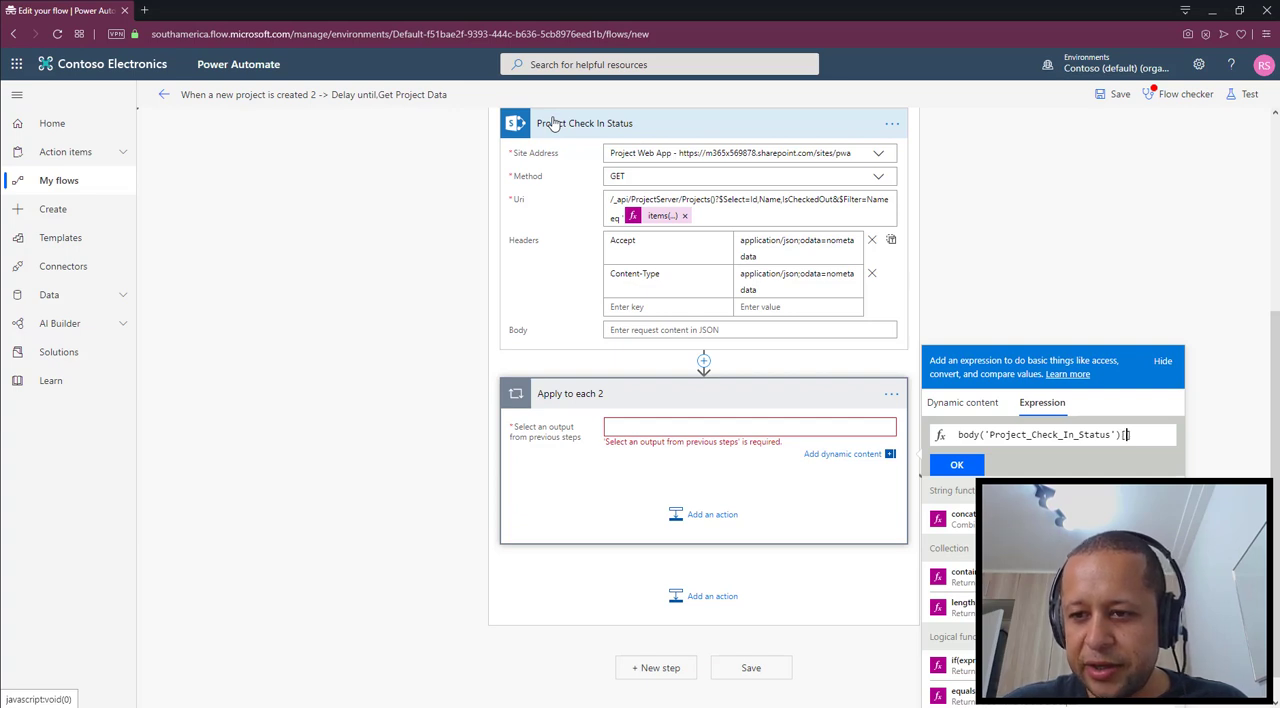
type("['Value")
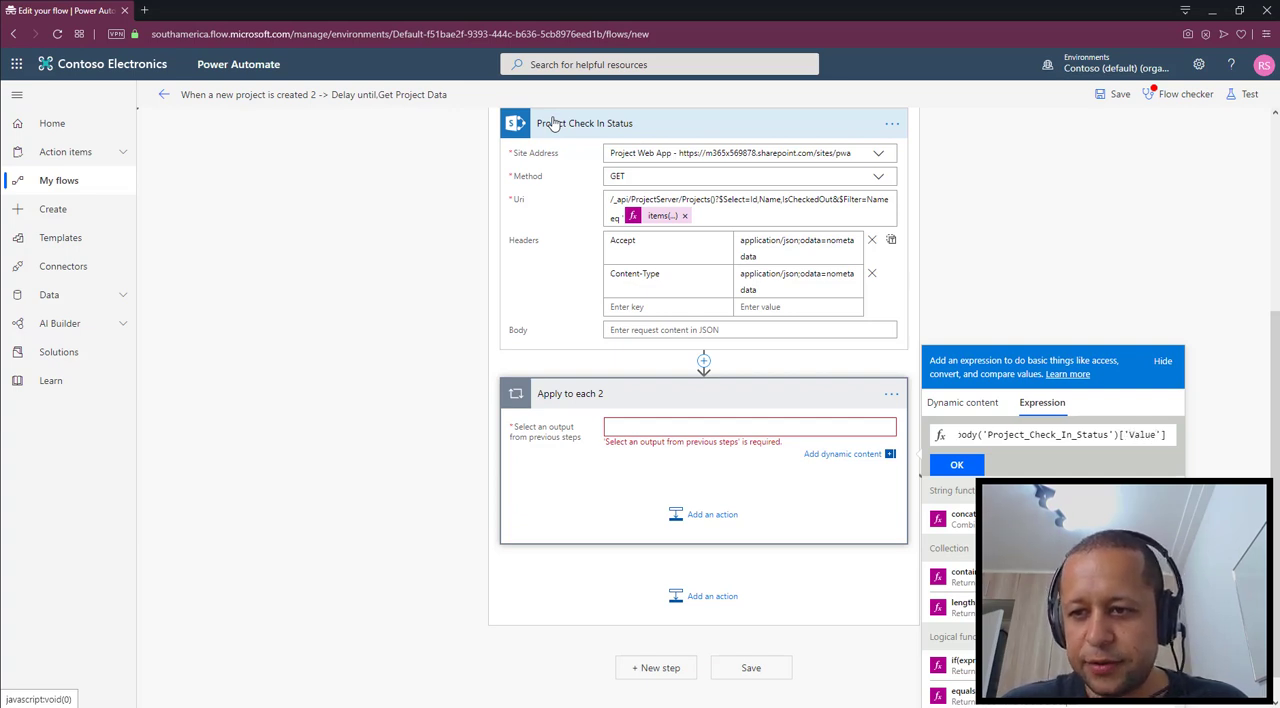
type("']")
left_click(955, 466)
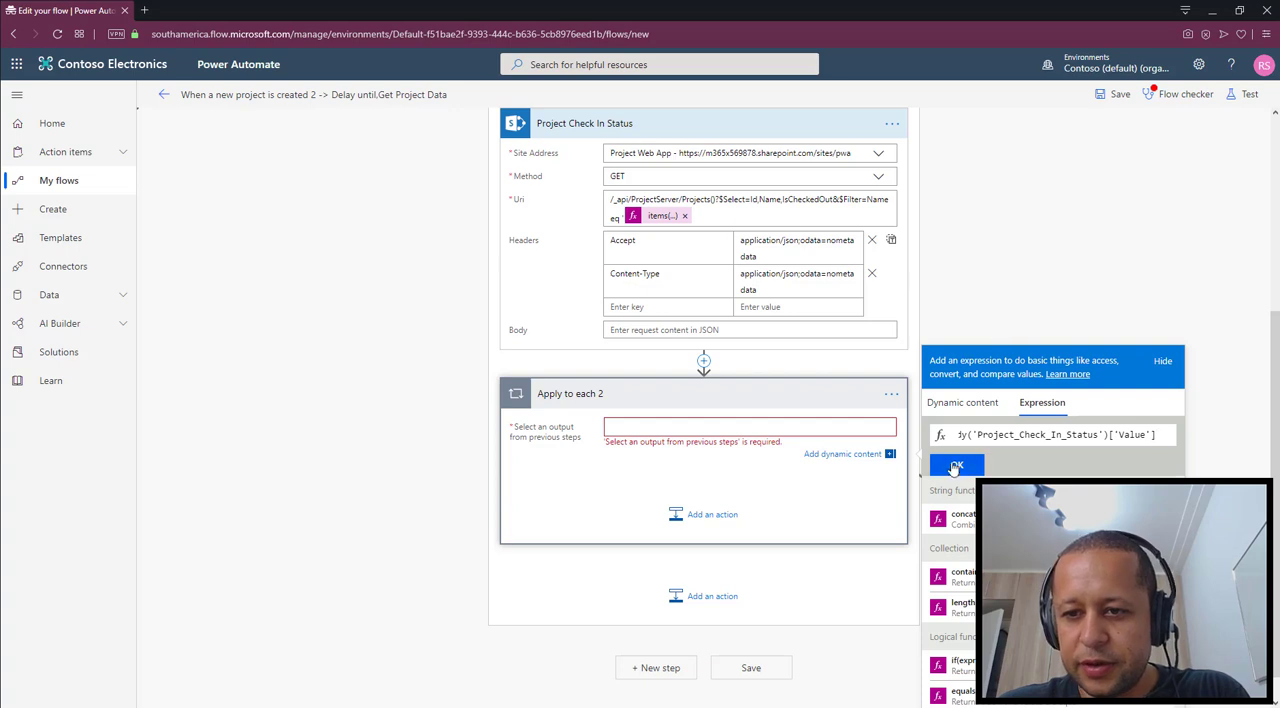
key("Return")
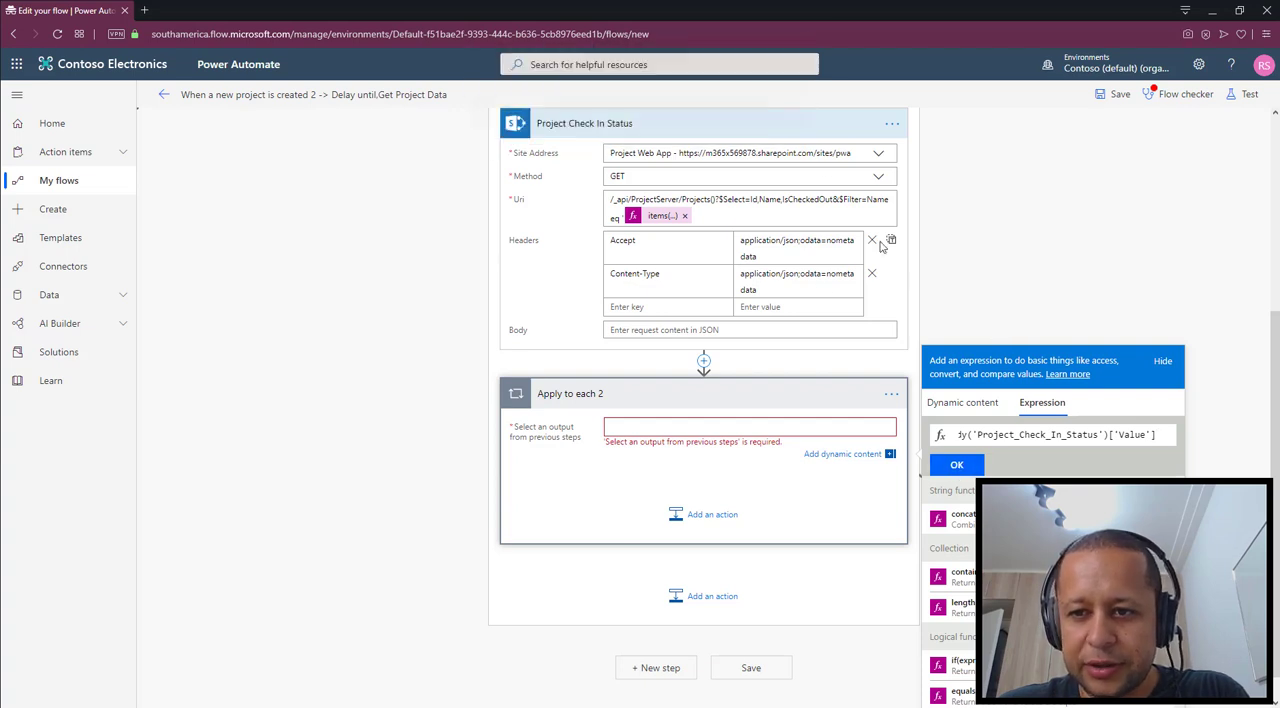
left_click(957, 467)
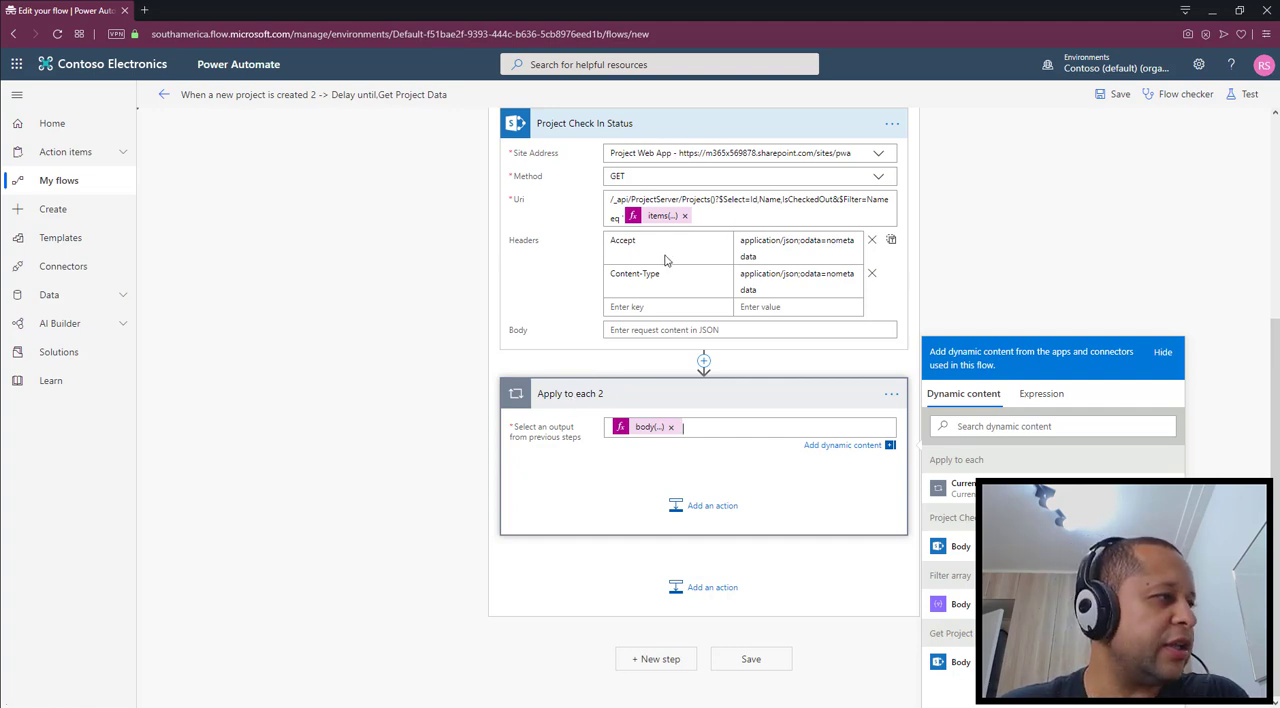
left_click(785, 490)
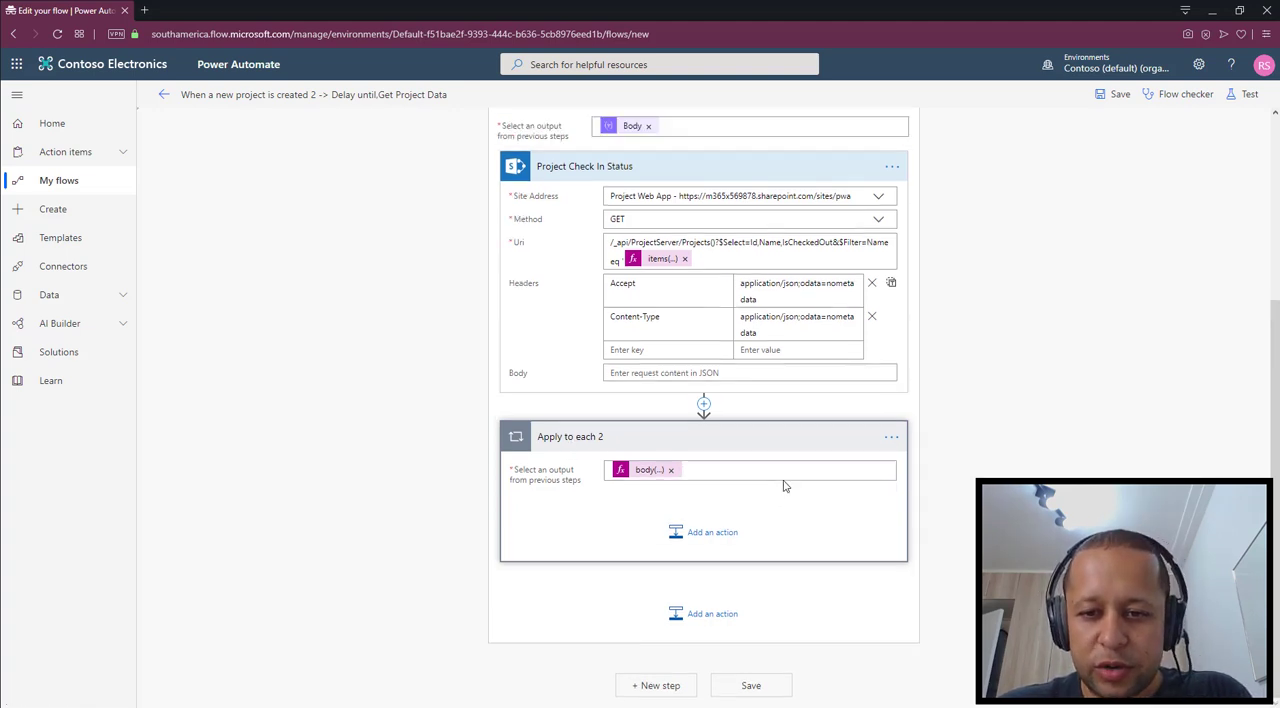
left_click(709, 534)
scroll(800, 400, "down", 1)
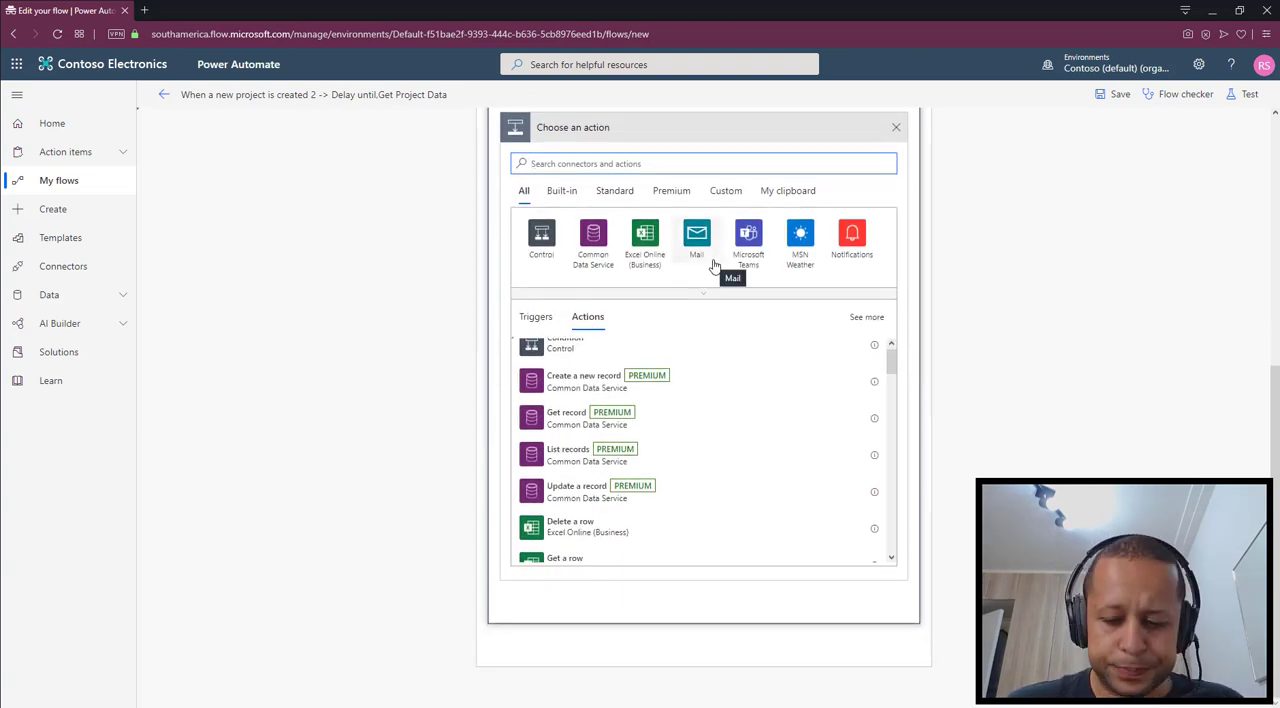
type("condit")
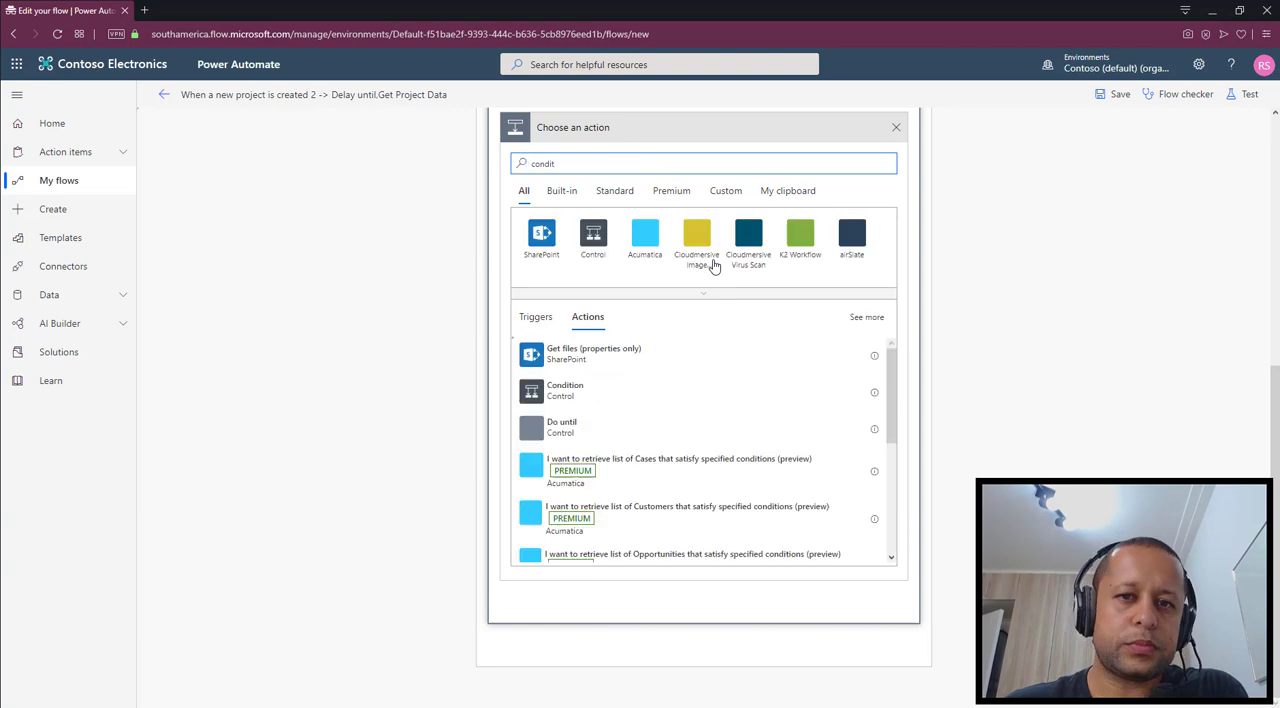
left_click(561, 427)
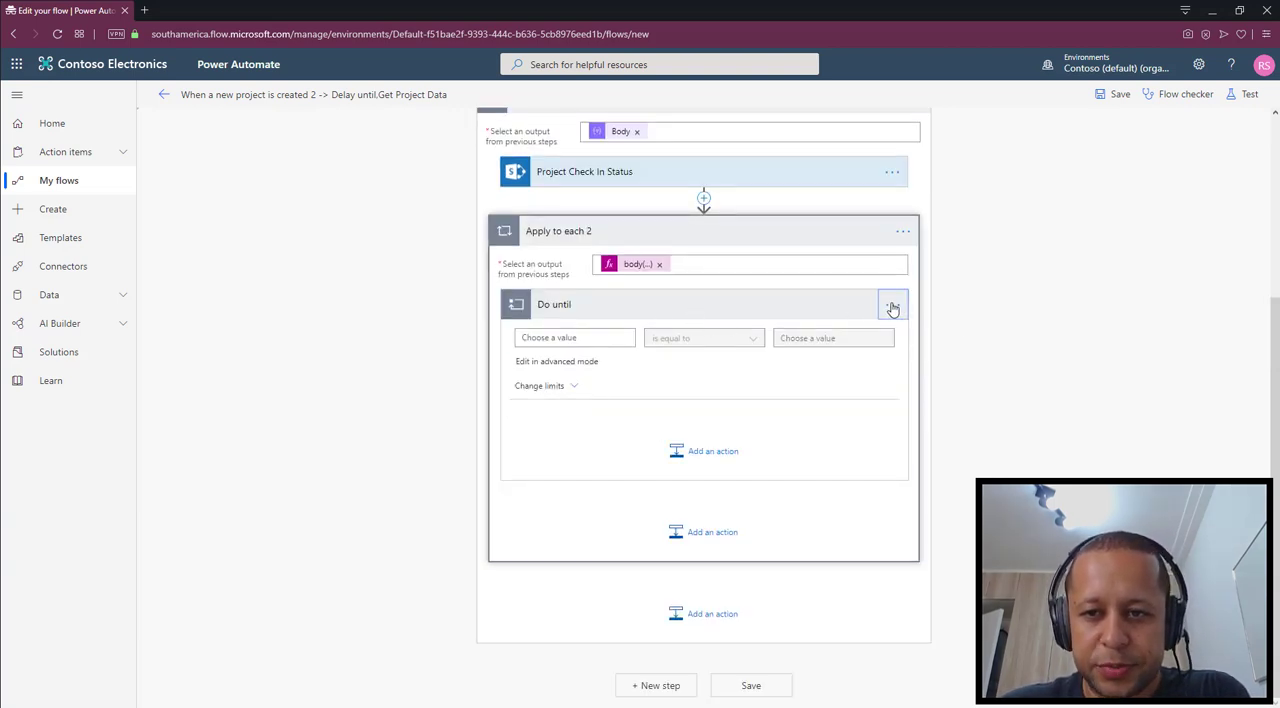
left_click(893, 308)
left_click(938, 451)
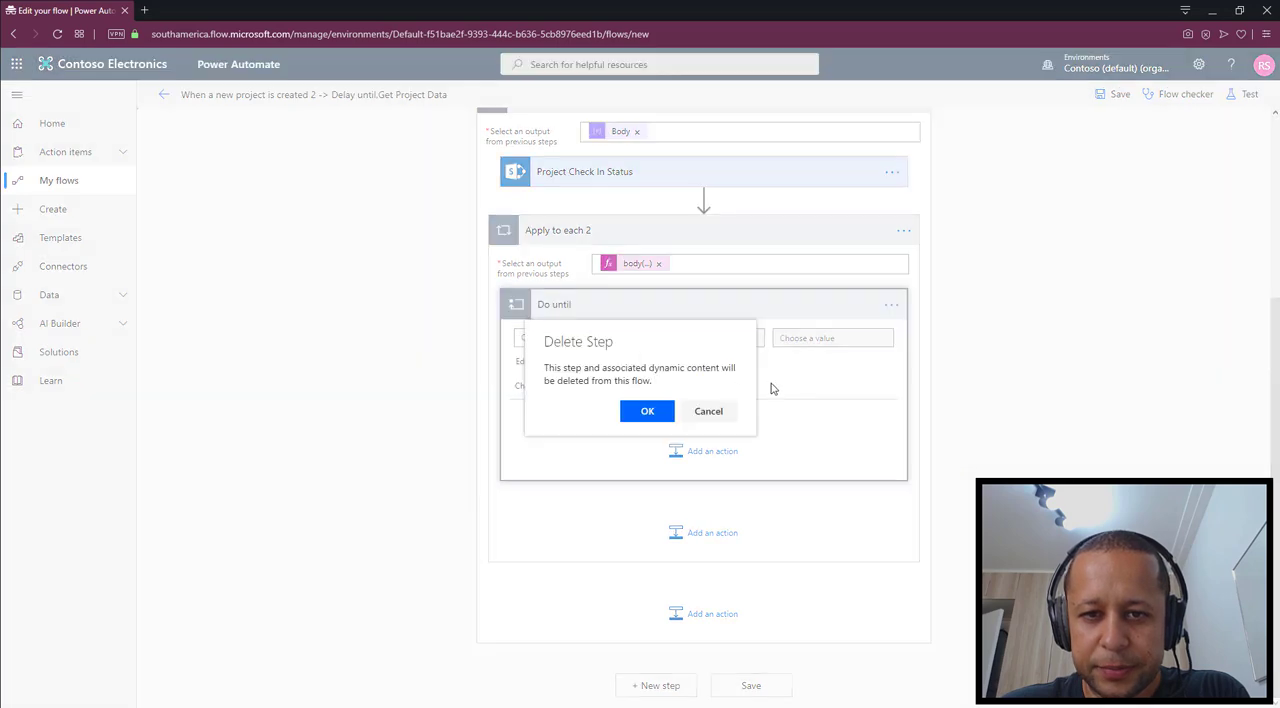
left_click(647, 411)
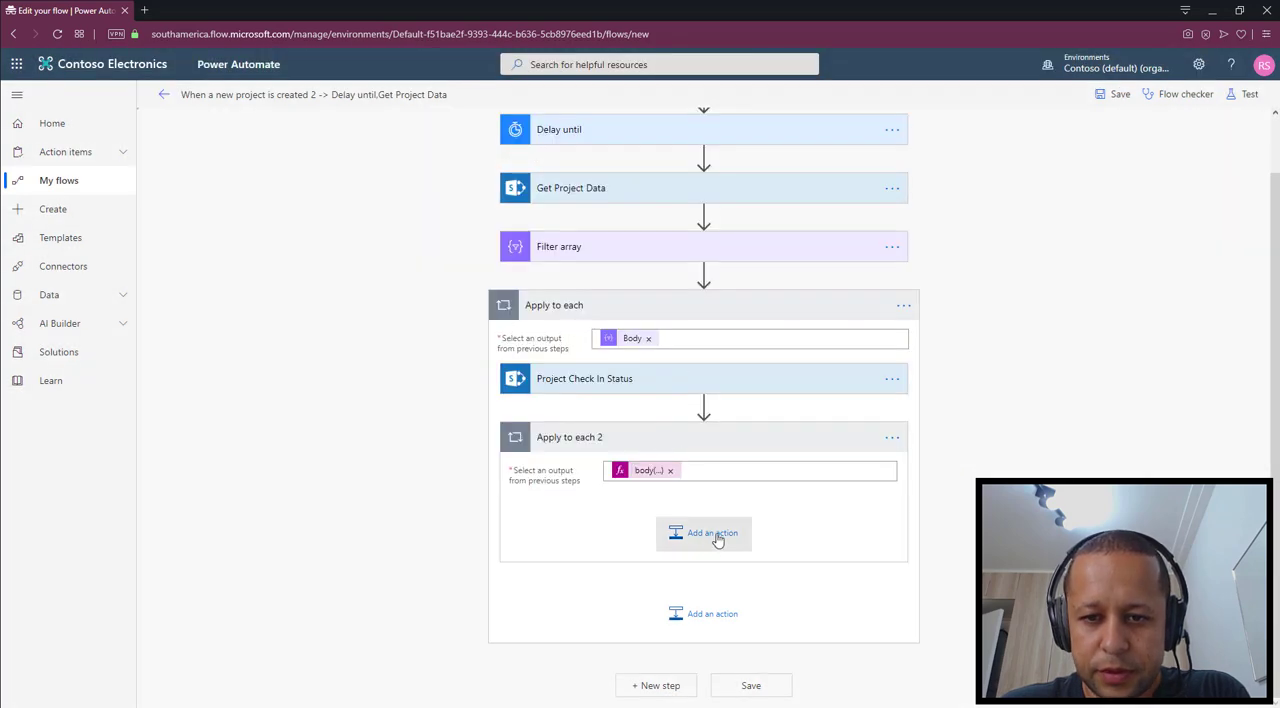
Add a Condition control inside the nested Apply to each 2 loop
left_click(712, 533)
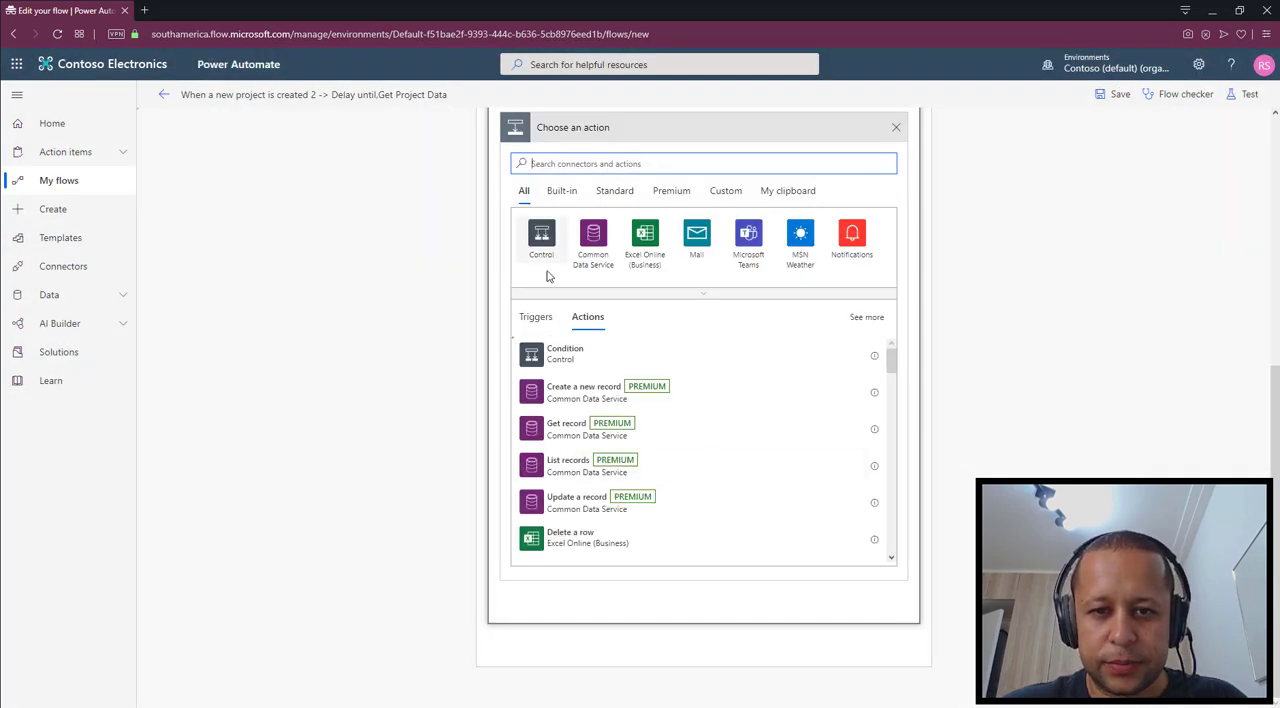
left_click(560, 354)
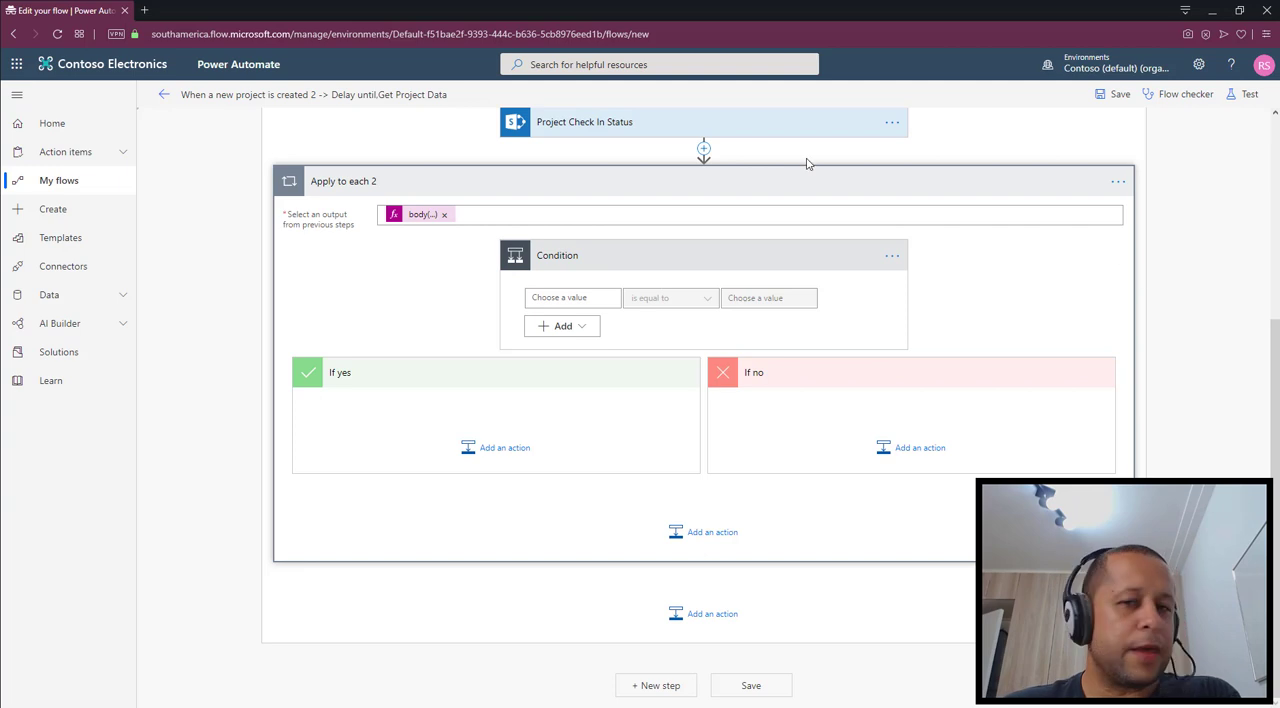
Review the Project Check In Status Uri, examining the IsCheckedOut field and the Name filter expression
scroll(843, 291, "up", 2)
left_click(672, 350)
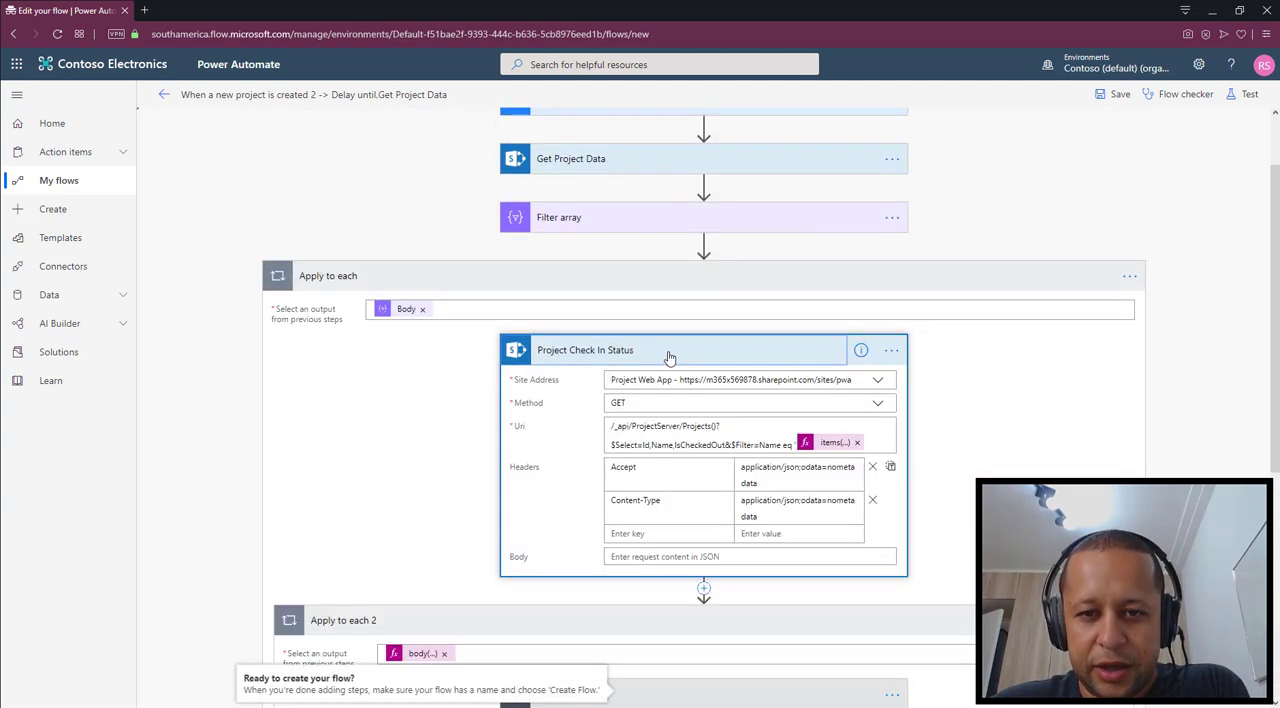
scroll(669, 357, "down", 1)
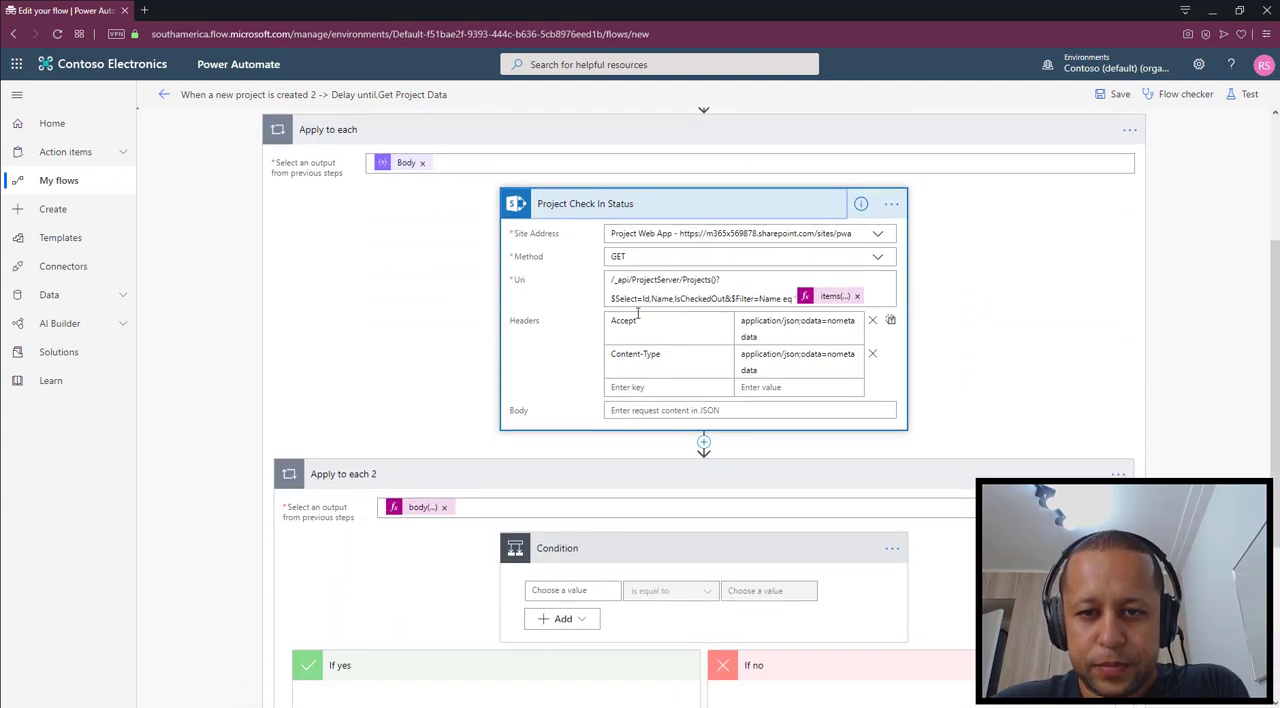
left_click_drag(687, 296, 718, 296)
left_click(718, 297)
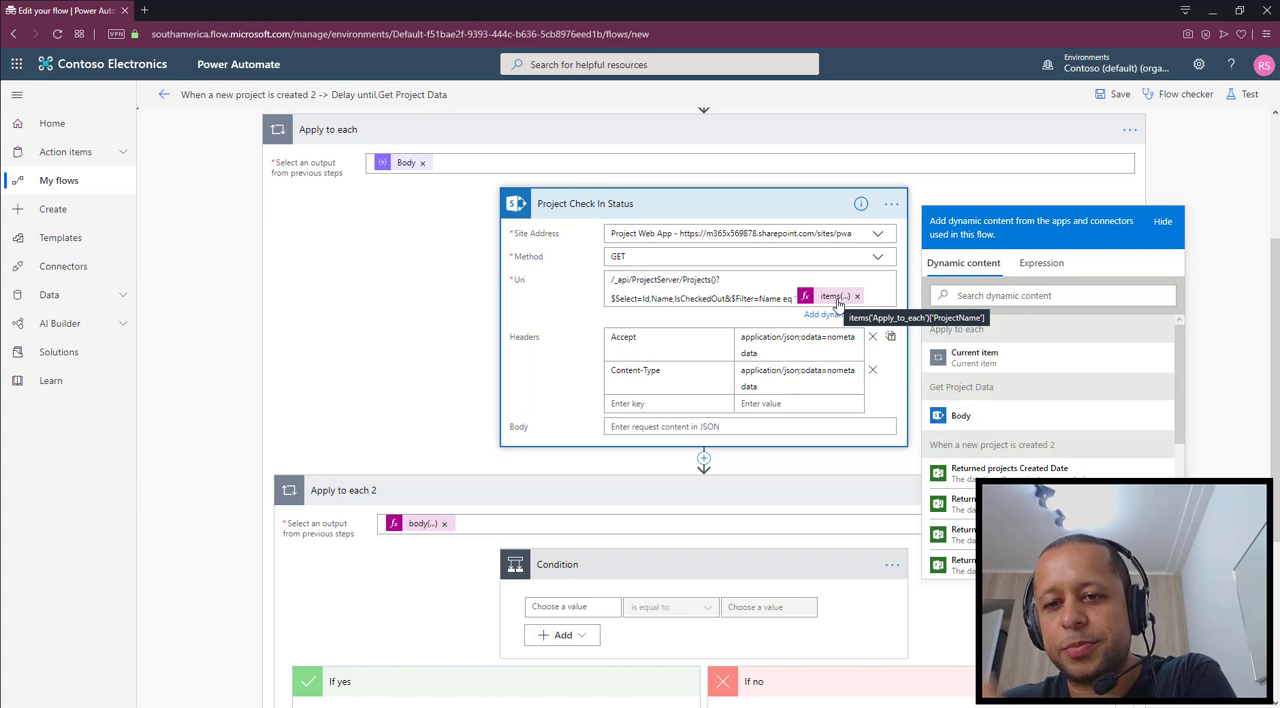
left_click(883, 289)
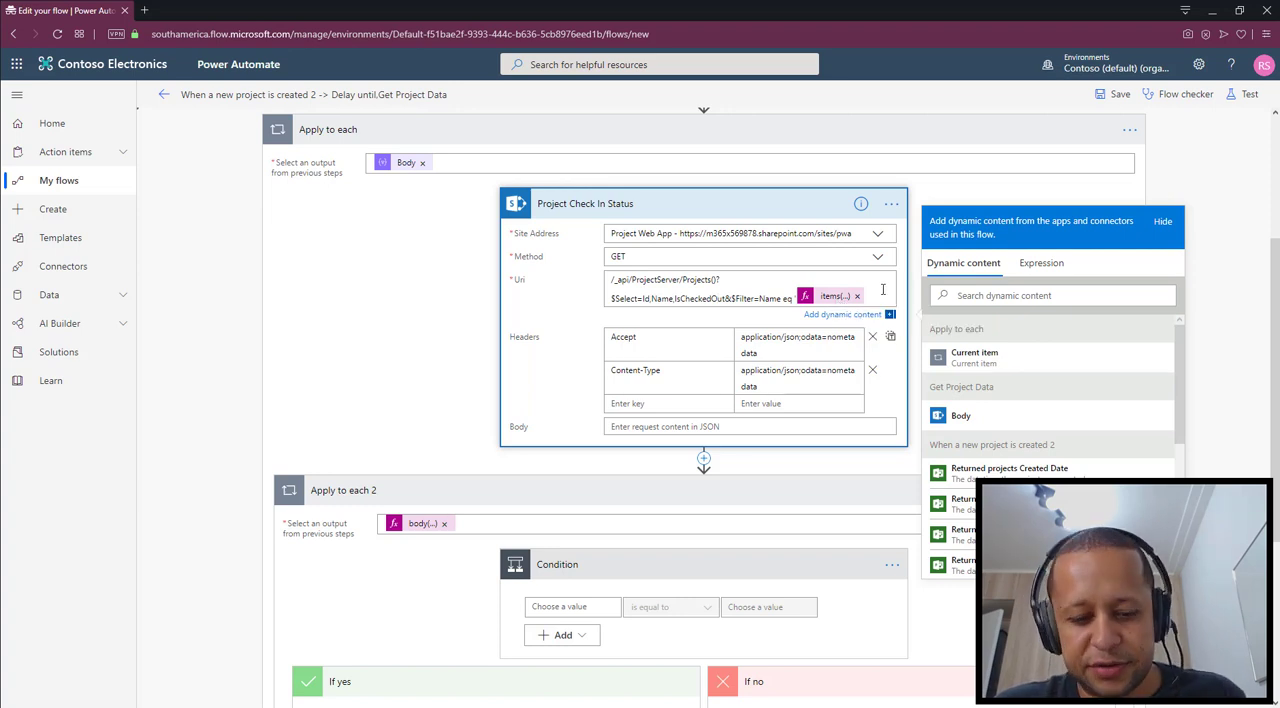
scroll(820, 400, "down", 3)
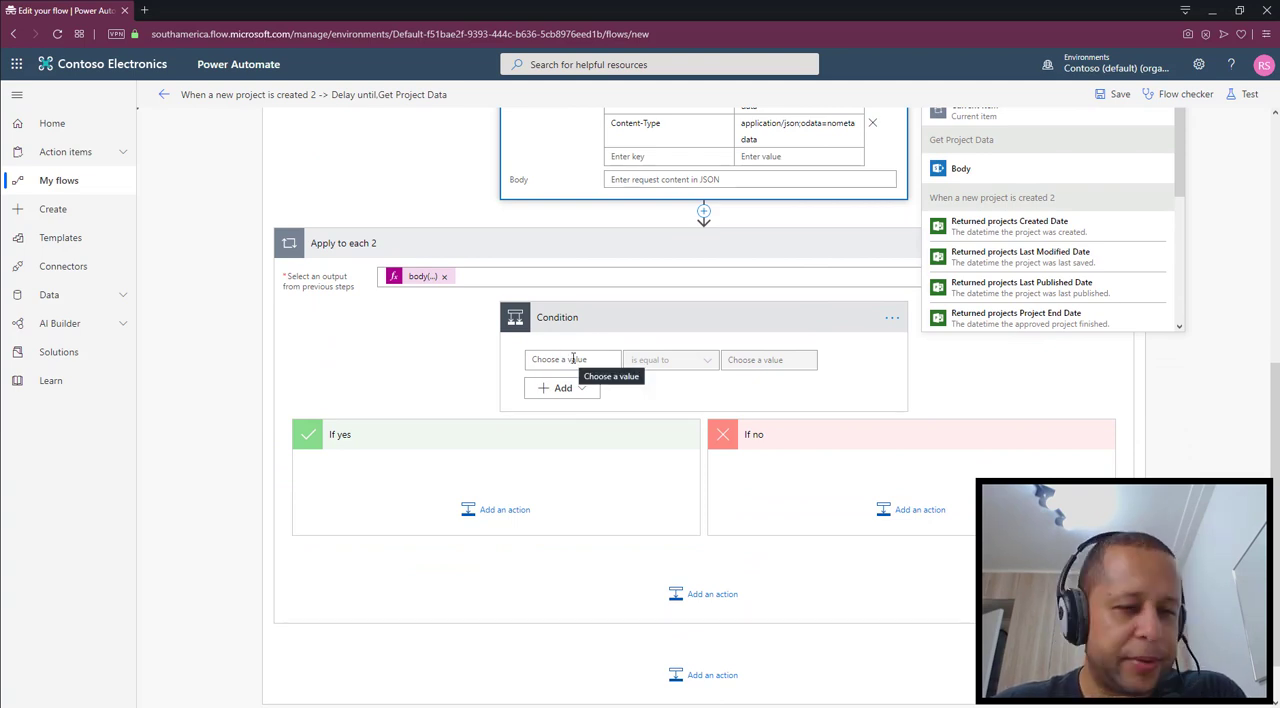
Set the Condition's first value to the expression items('Apply_to_each_2')['IsCheckedOut']
left_click(573, 359)
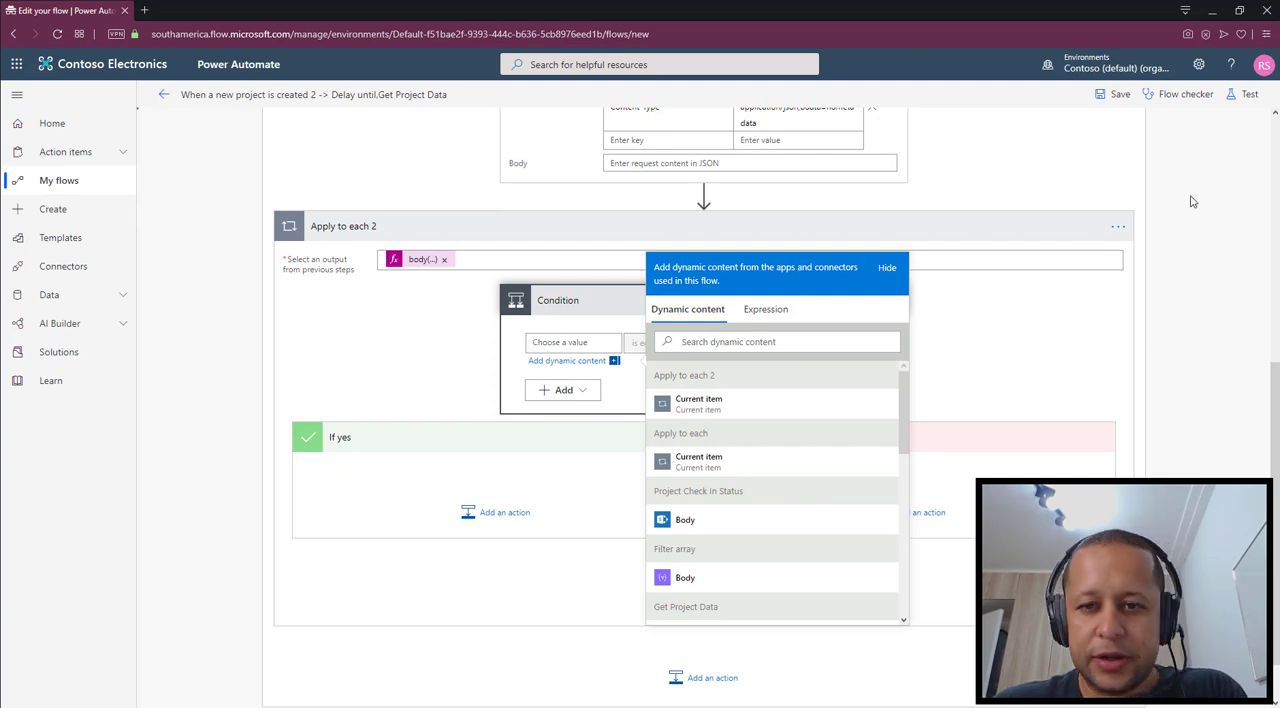
left_click(762, 311)
type("ite")
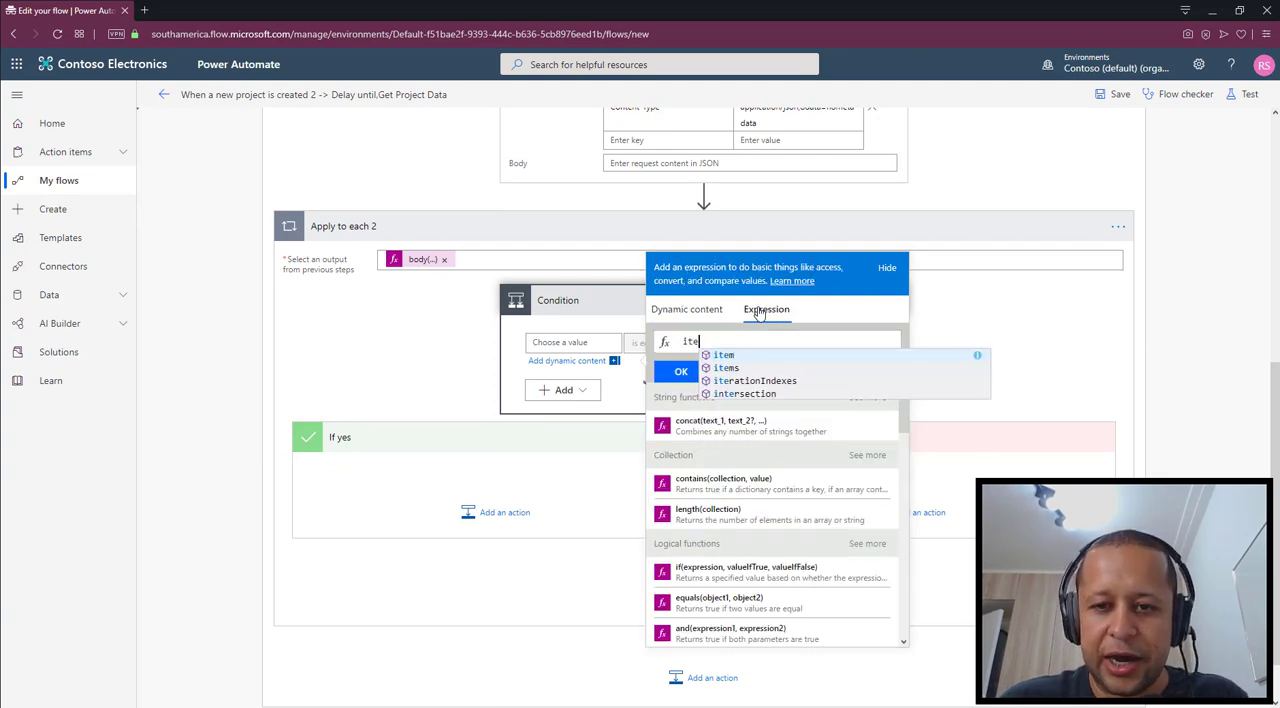
type("ms('Apply_t")
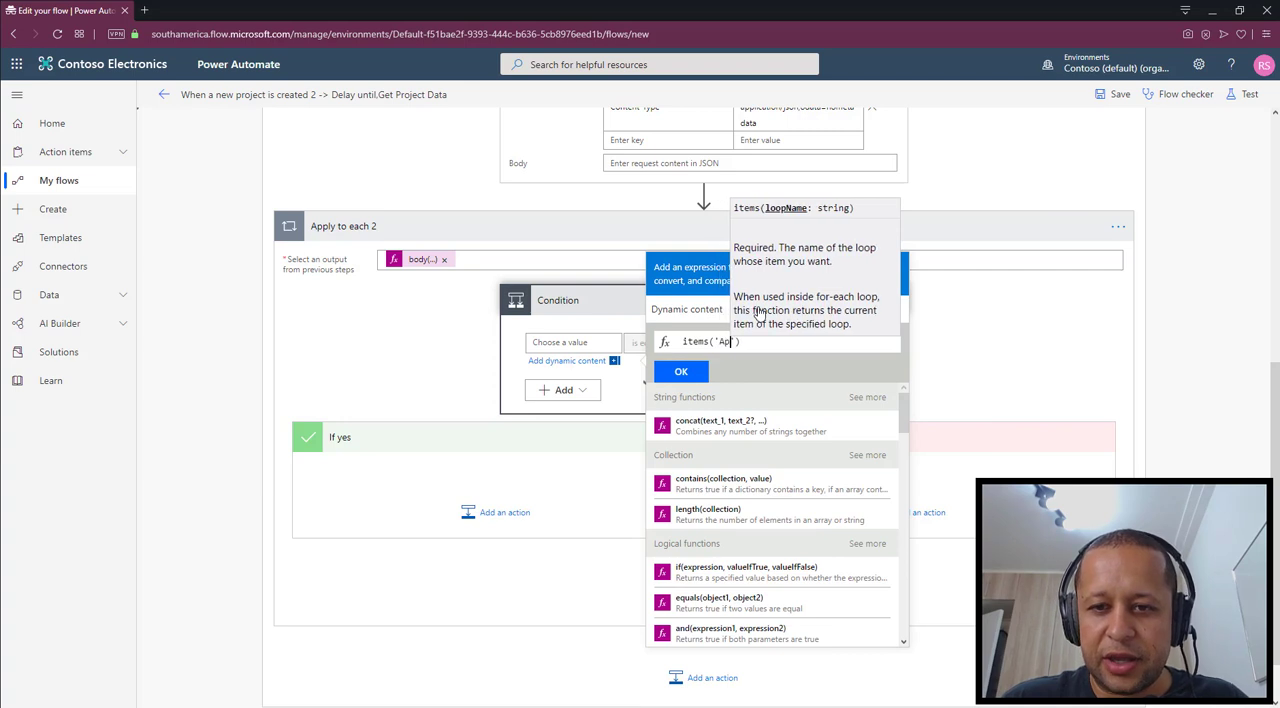
type("o_eac")
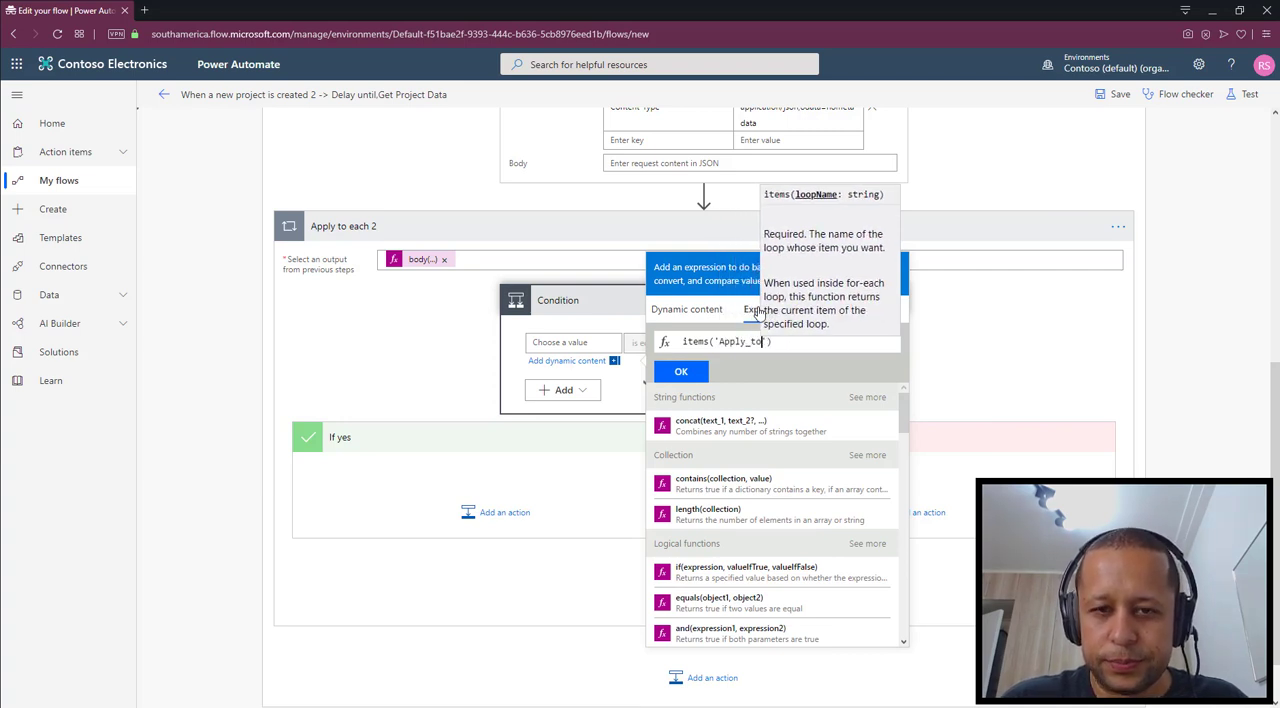
type("h")
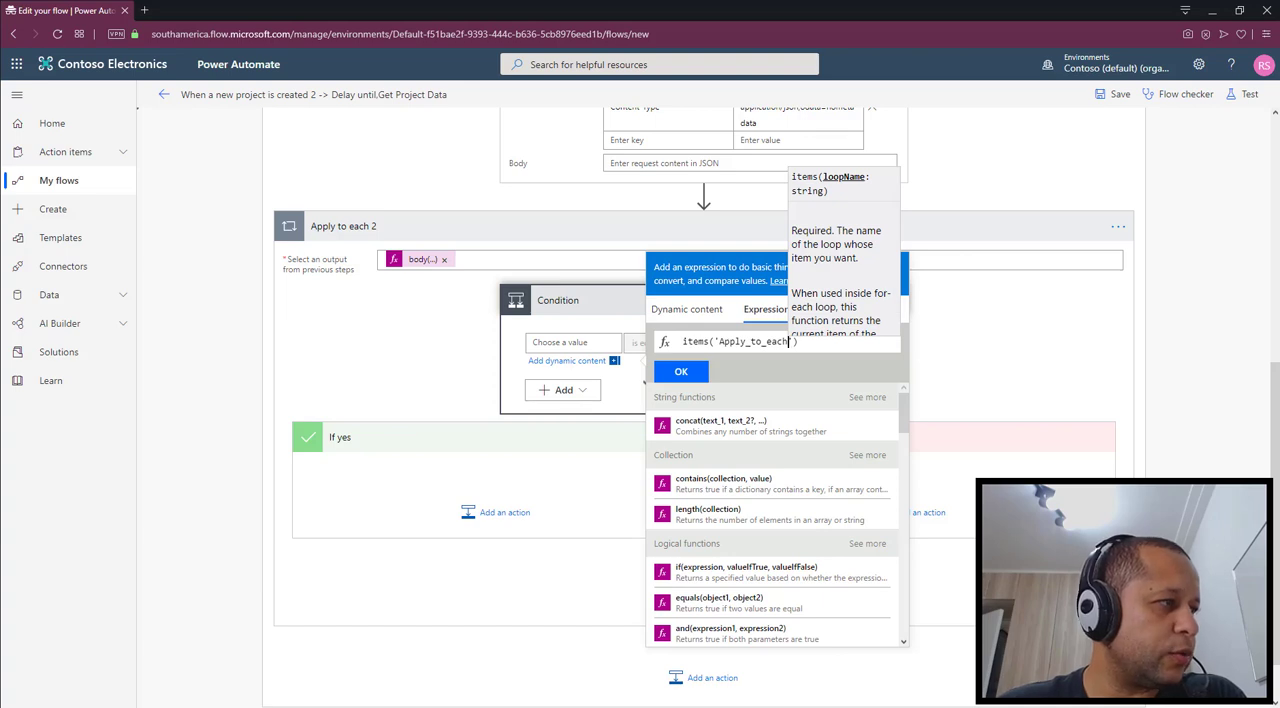
type("_2')")
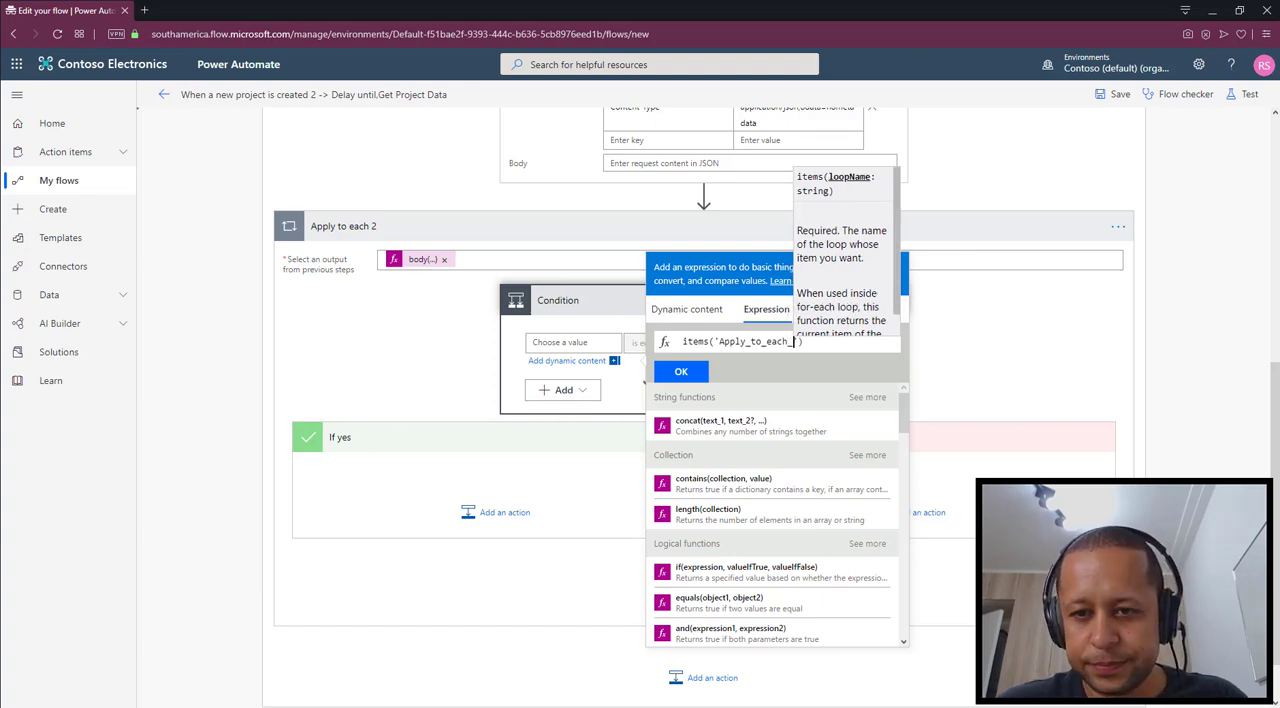
type("[")
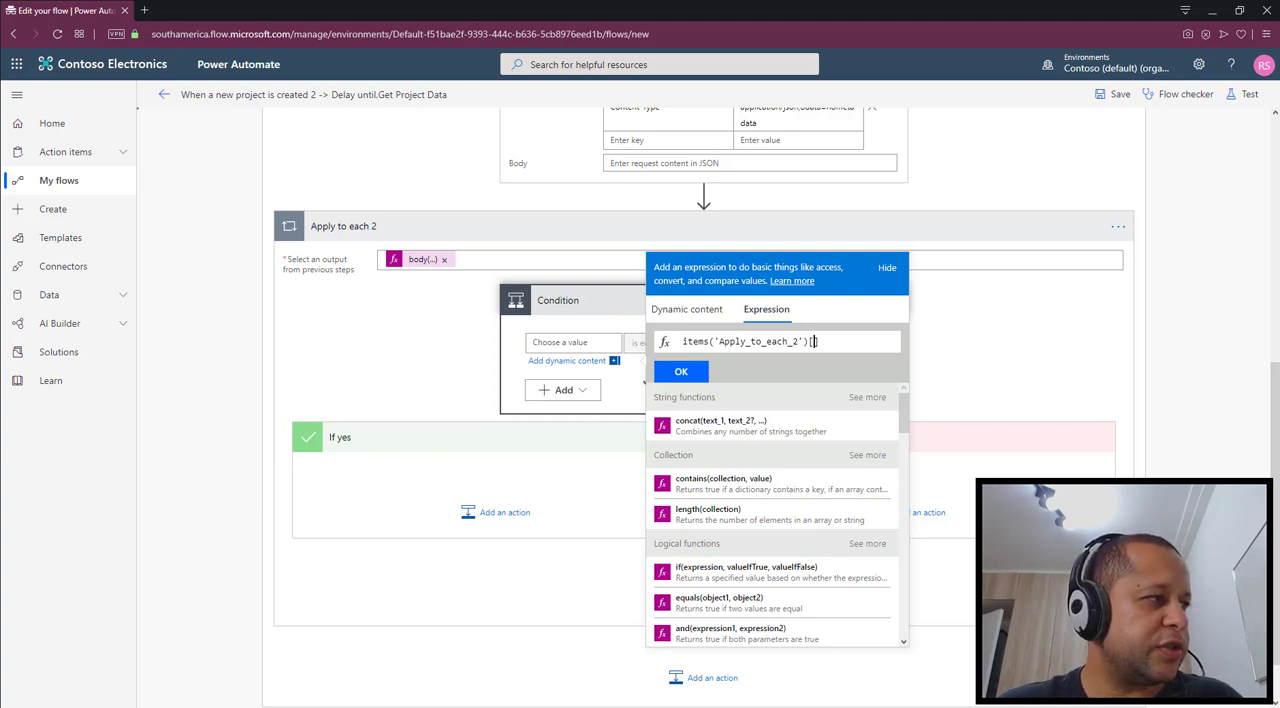
type("'Is")
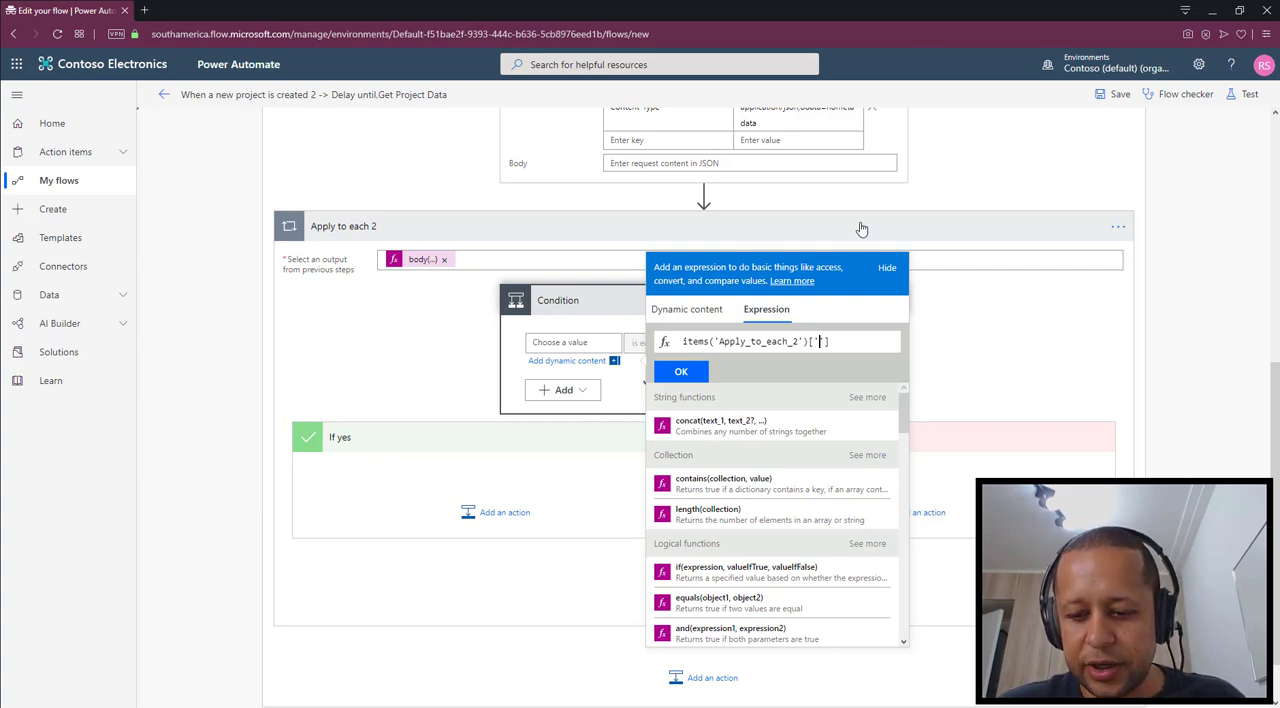
type("CheckedOut")
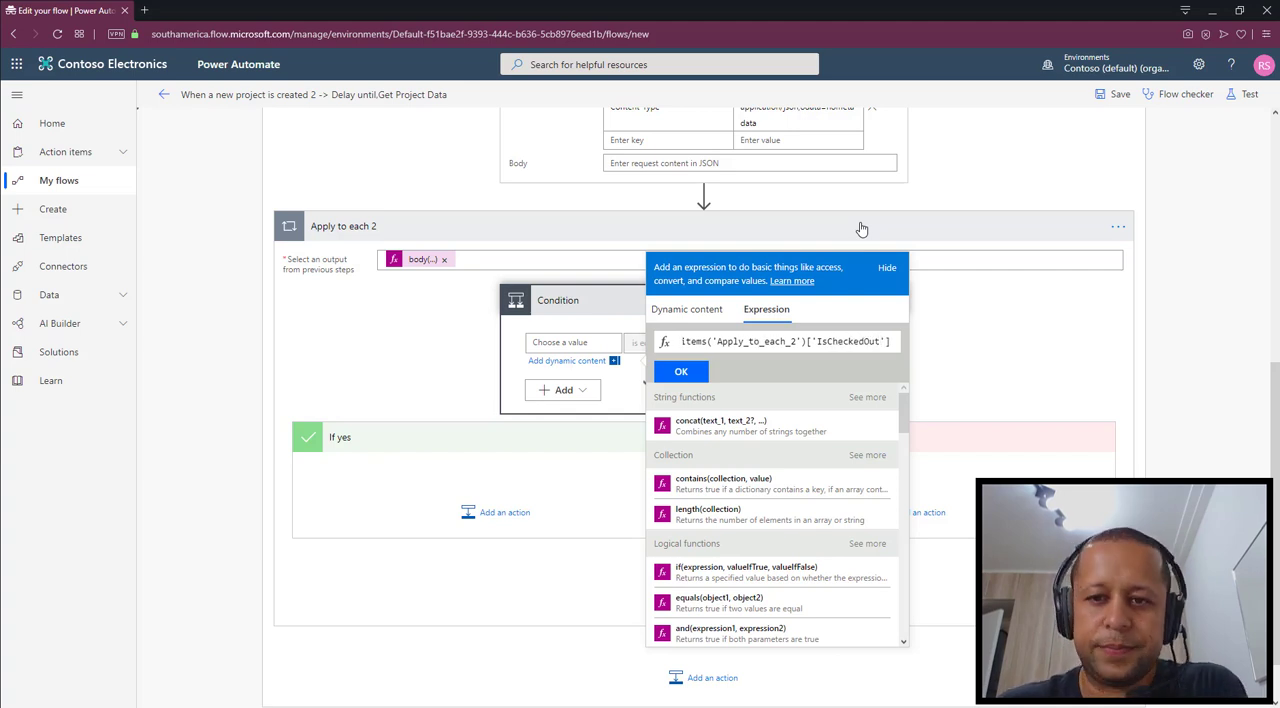
left_click(699, 377)
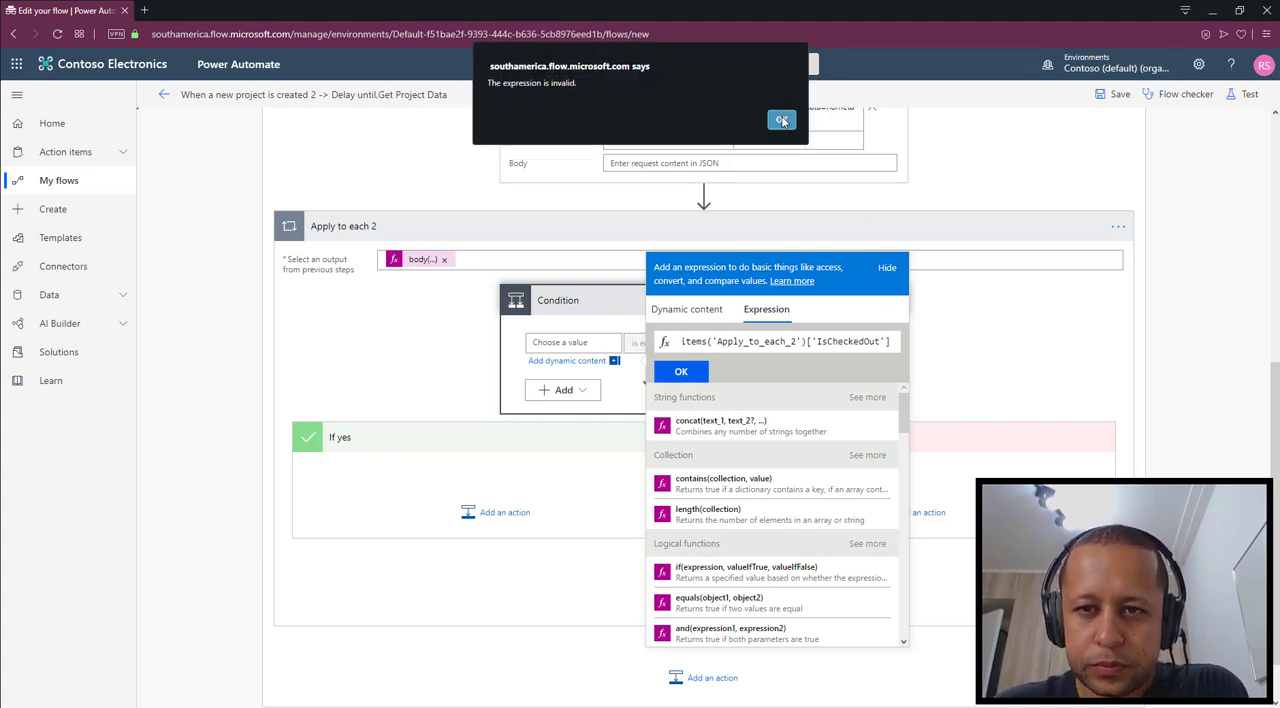
left_click(782, 120)
left_click(681, 372)
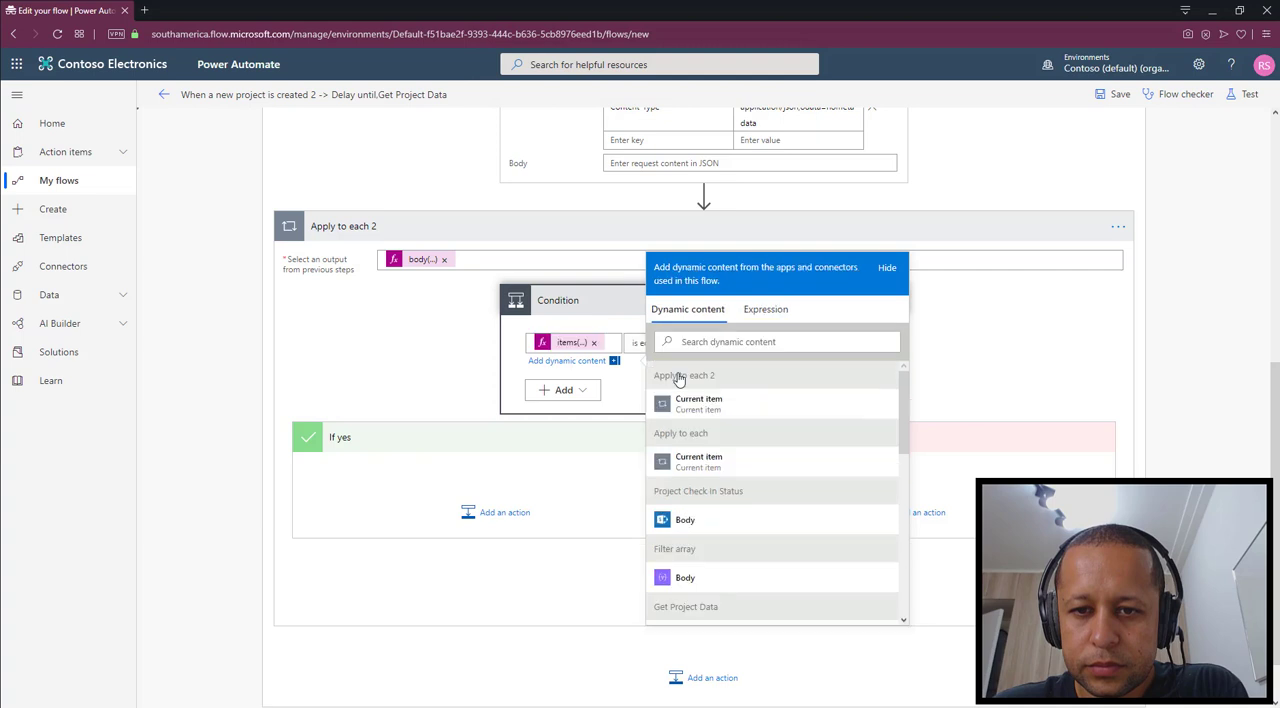
Set the Condition's comparison value to true, keeping the "is equal to" operator
left_click(998, 342)
scroll(998, 342, "up", 3)
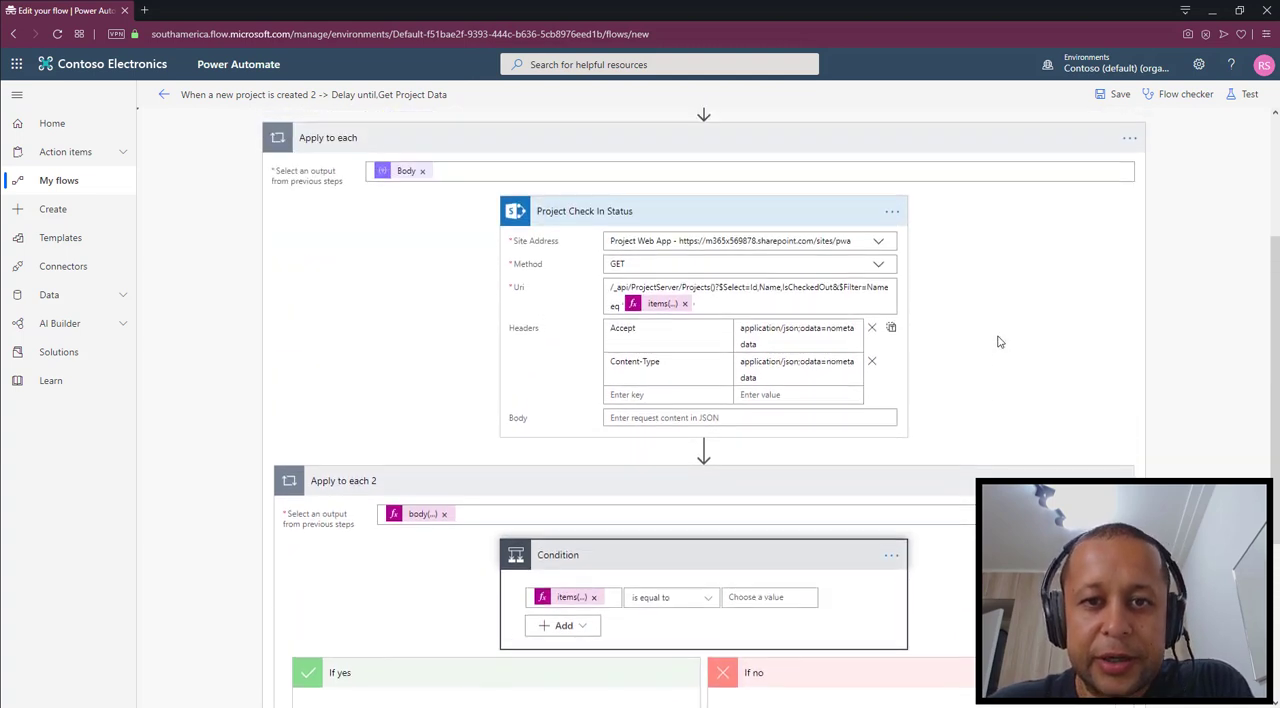
scroll(1000, 342, "up", 1)
scroll(1000, 342, "down", 1)
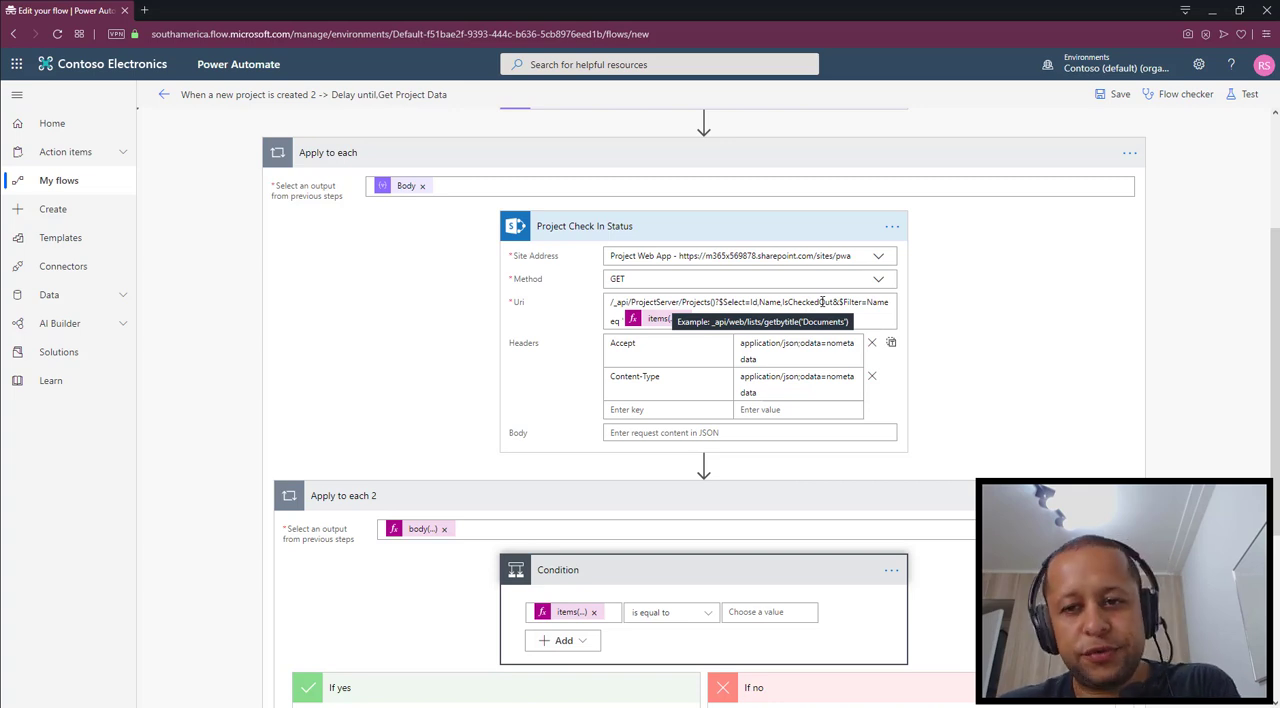
scroll(822, 301, "down", 2)
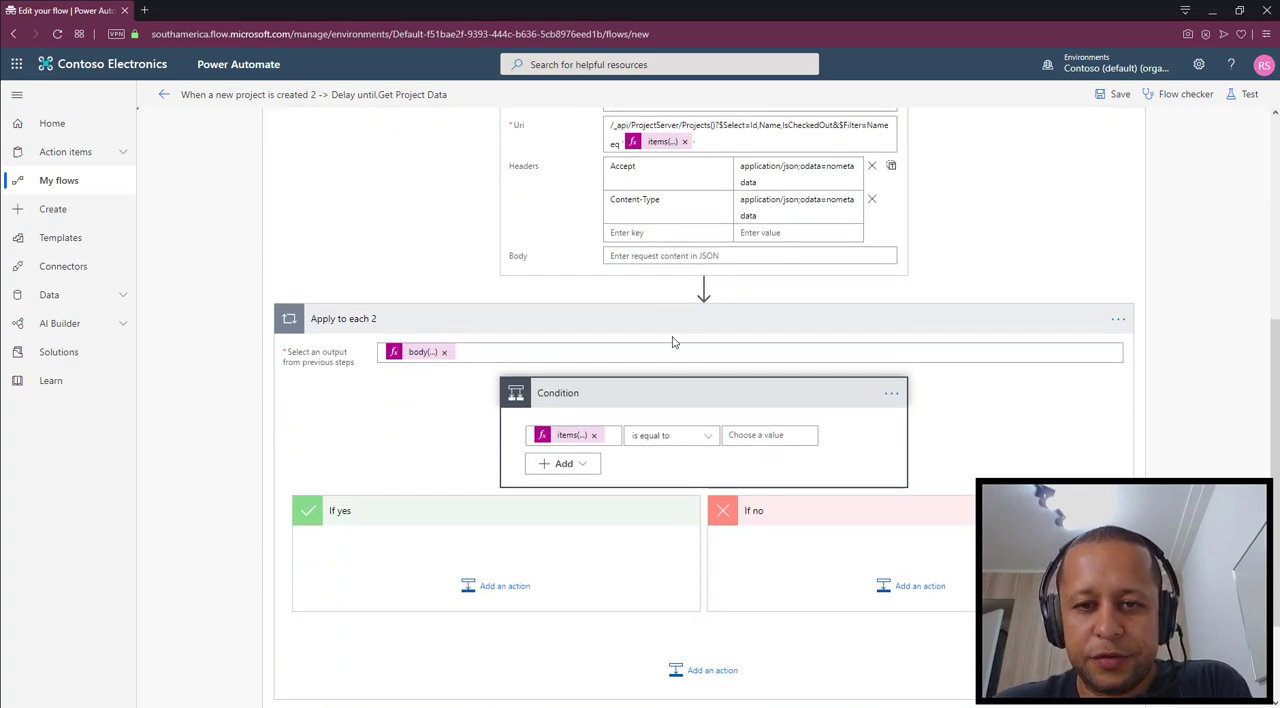
scroll(660, 200, "down", 2)
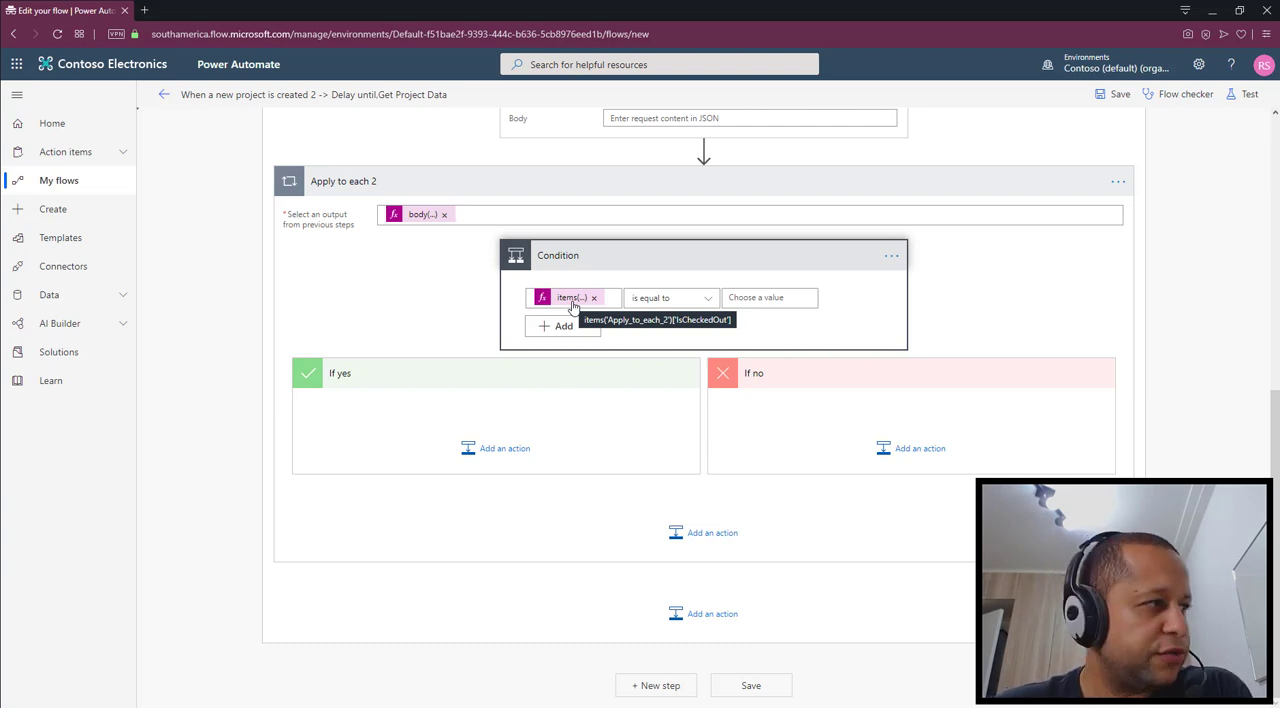
left_click(802, 302)
type("tru")
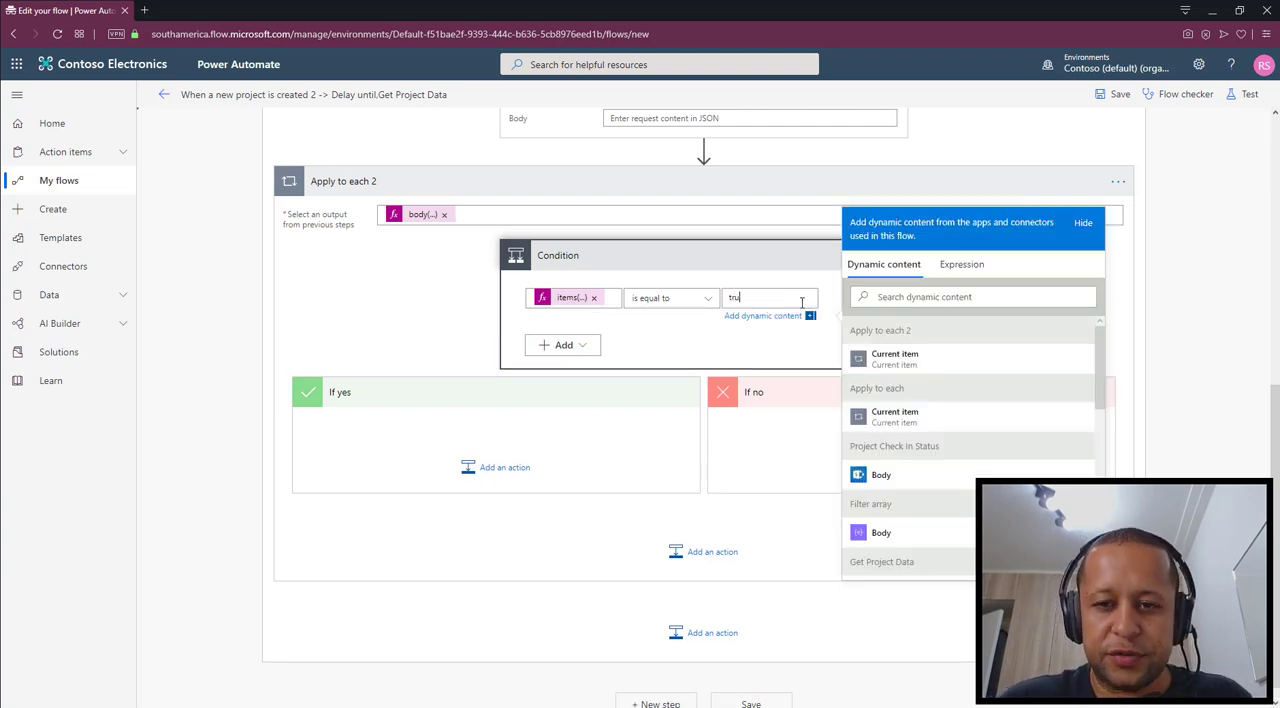
type("e")
left_click(1129, 287)
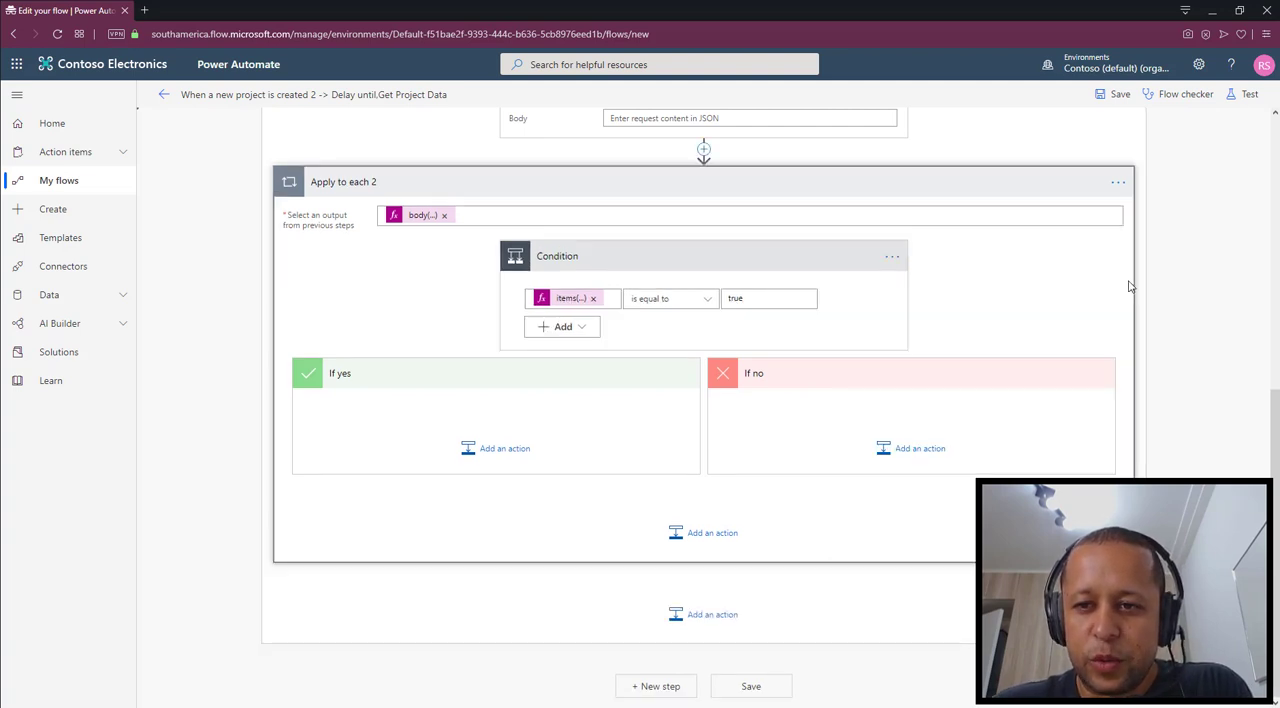
Add the Project Online action "Checkout project" to the Condition's If no branch, finding it with the search term "project"
scroll(697, 294, "up", 1)
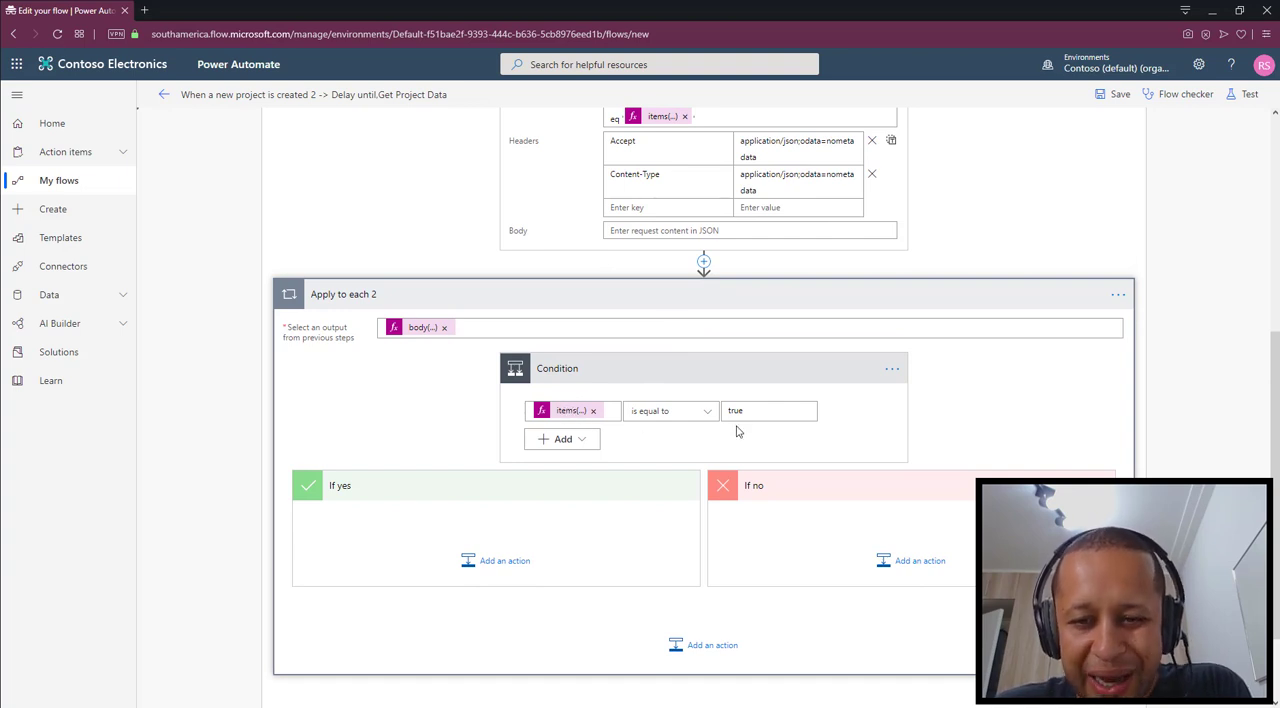
scroll(736, 418, "down", 1)
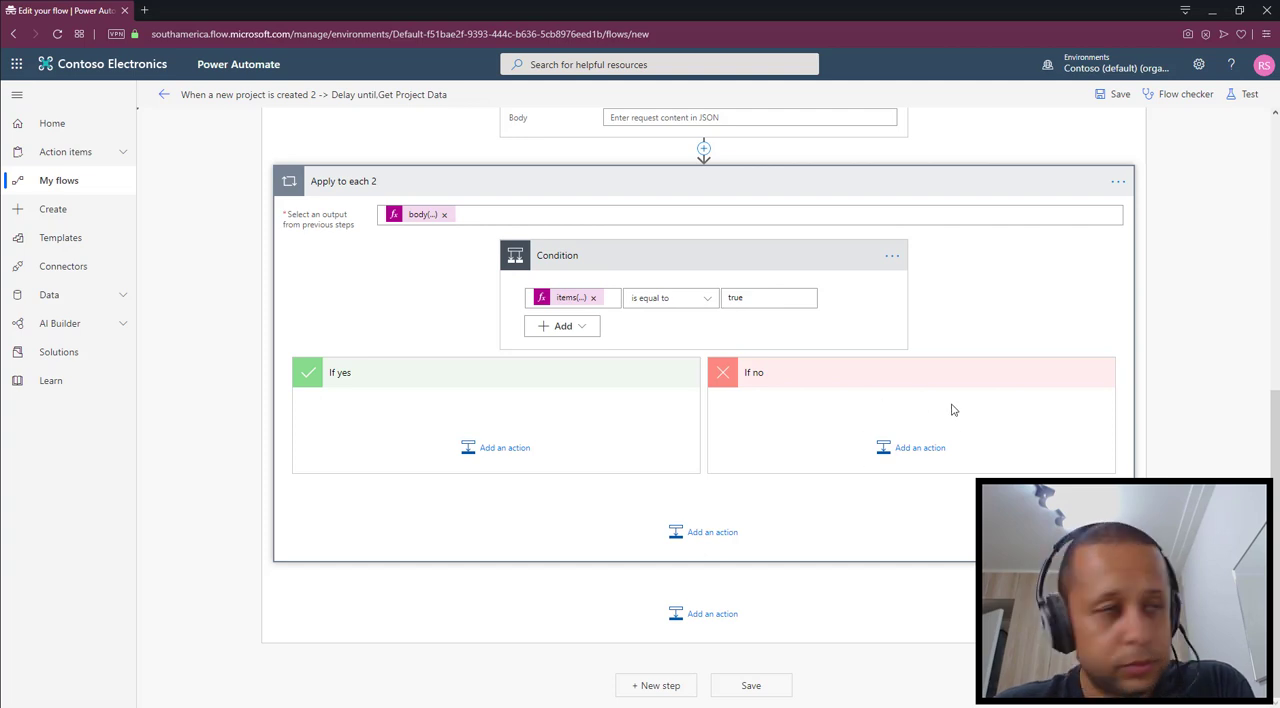
left_click(921, 453)
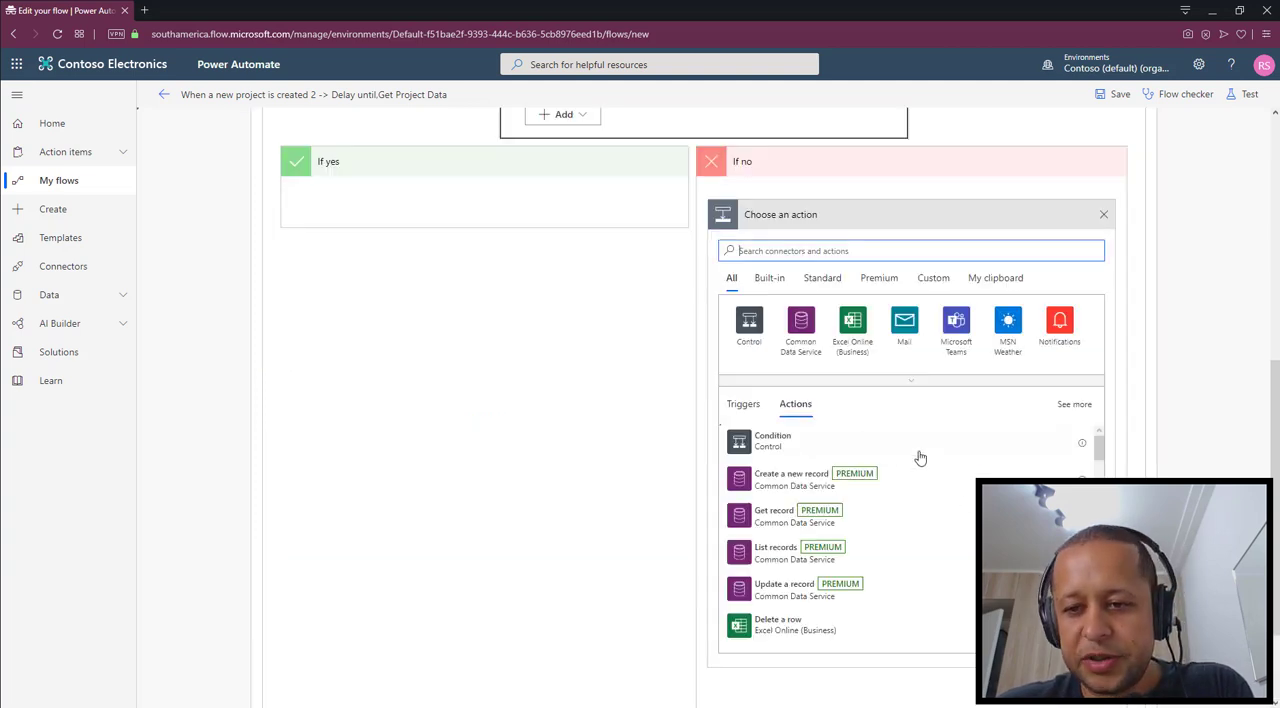
type("project")
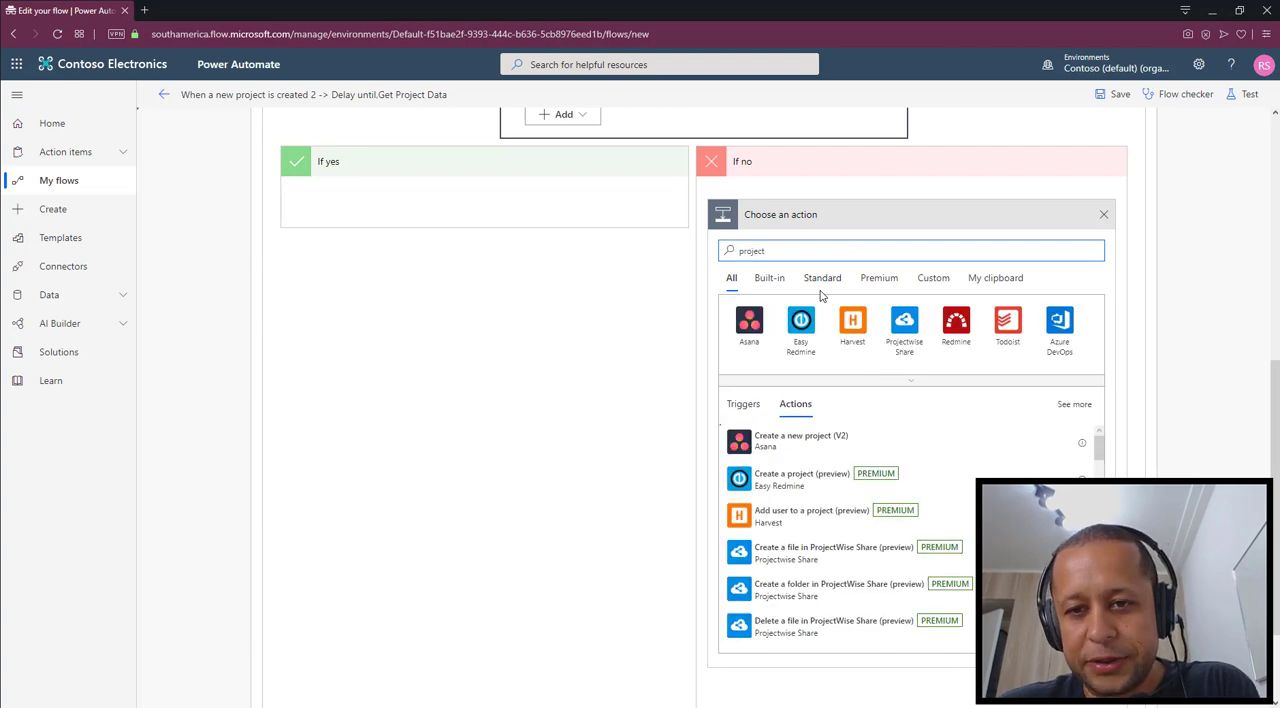
scroll(862, 530, "down", 10)
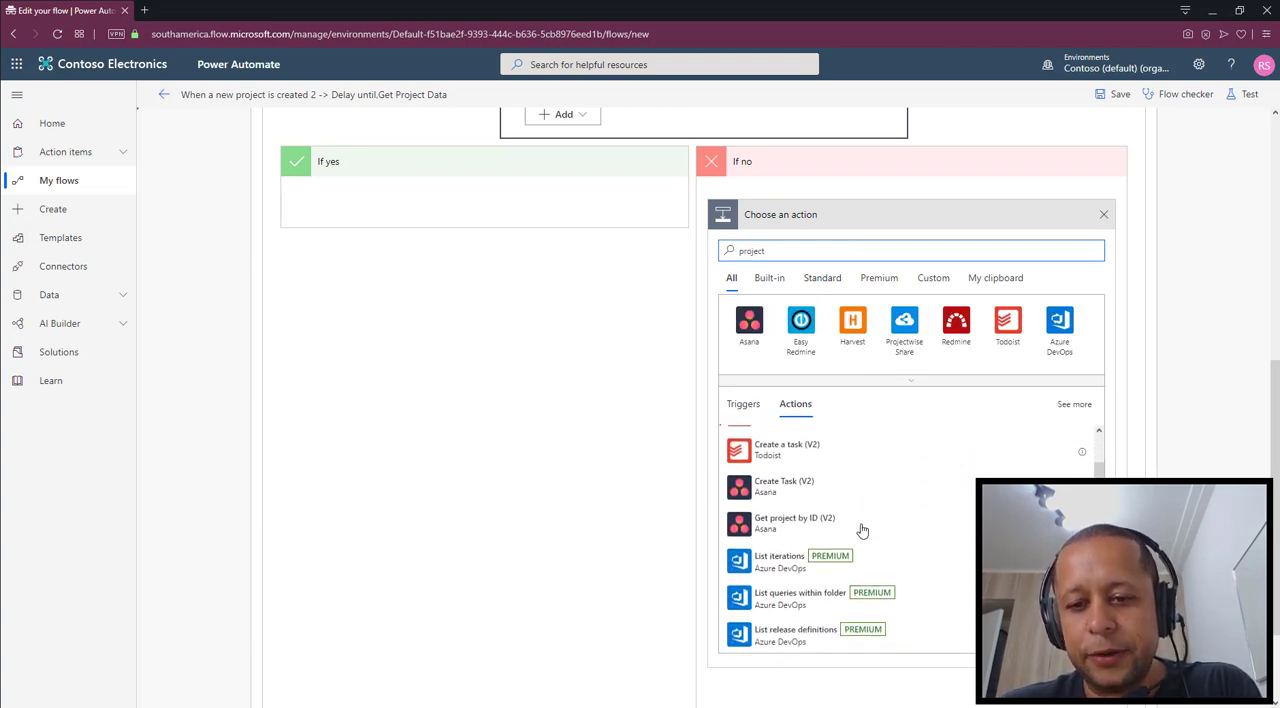
scroll(862, 530, "down", 8)
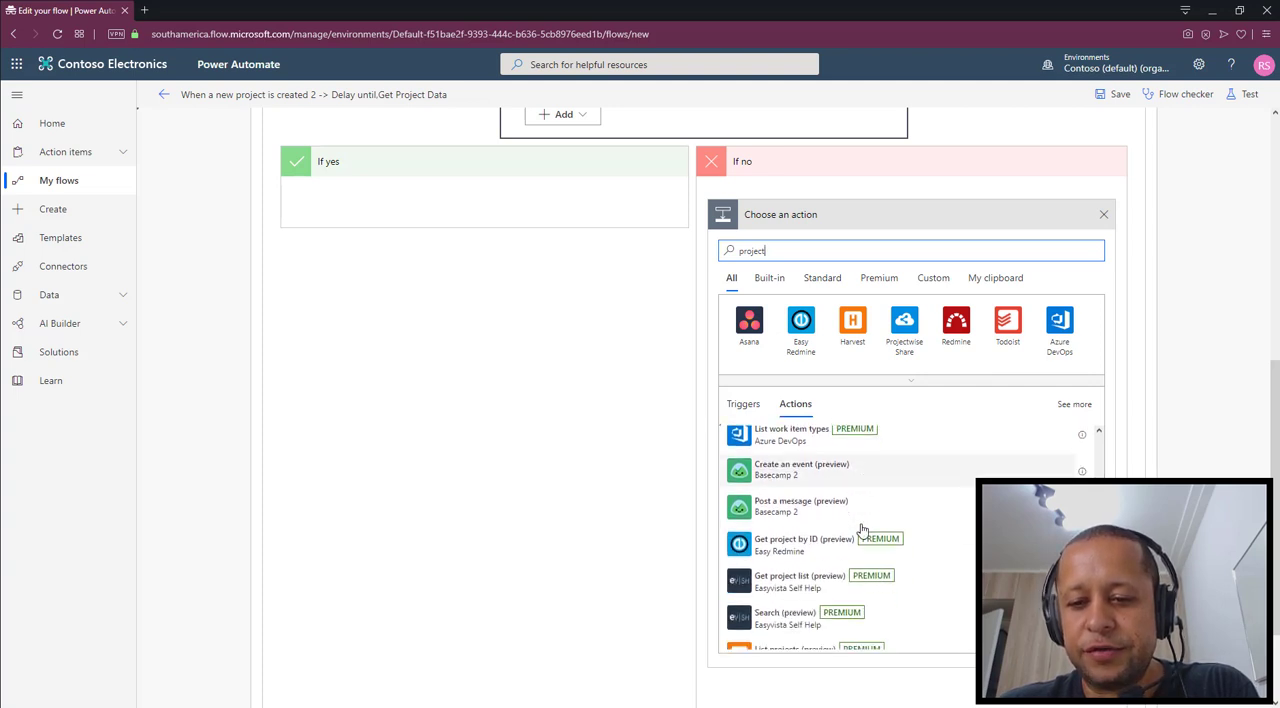
scroll(862, 530, "down", 10)
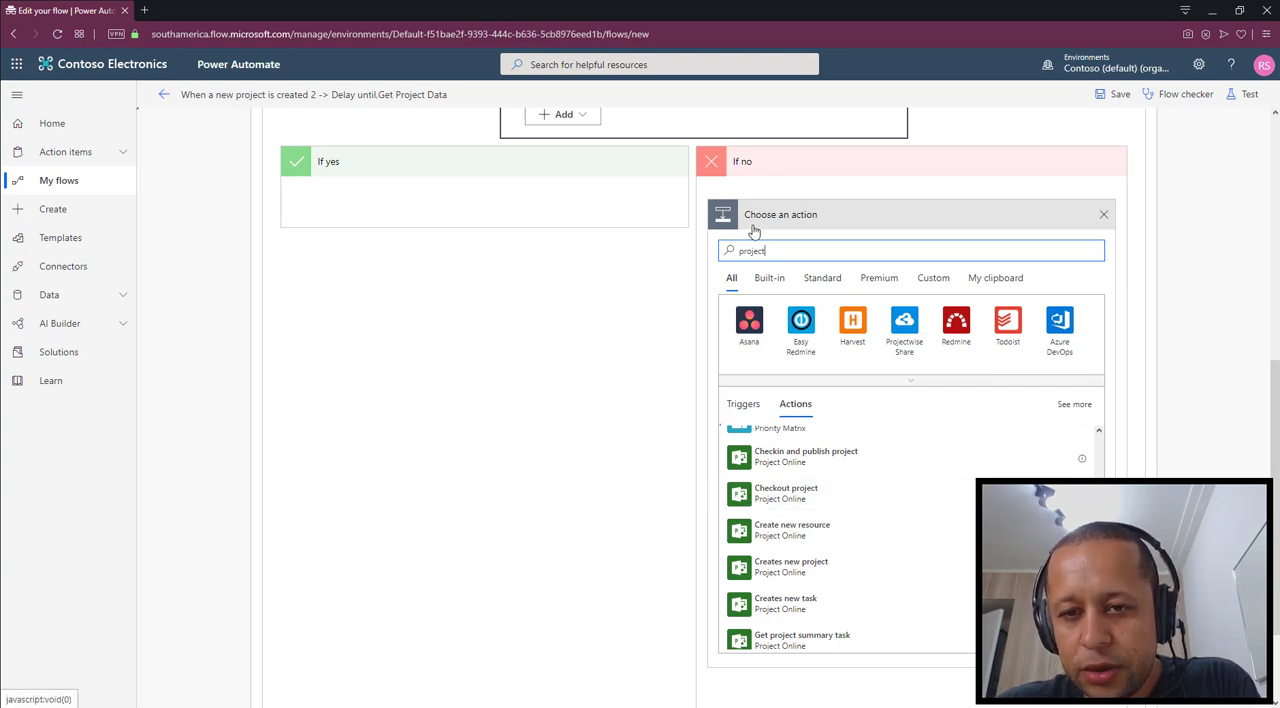
scroll(755, 480, "up", 1)
scroll(755, 480, "up", 1)
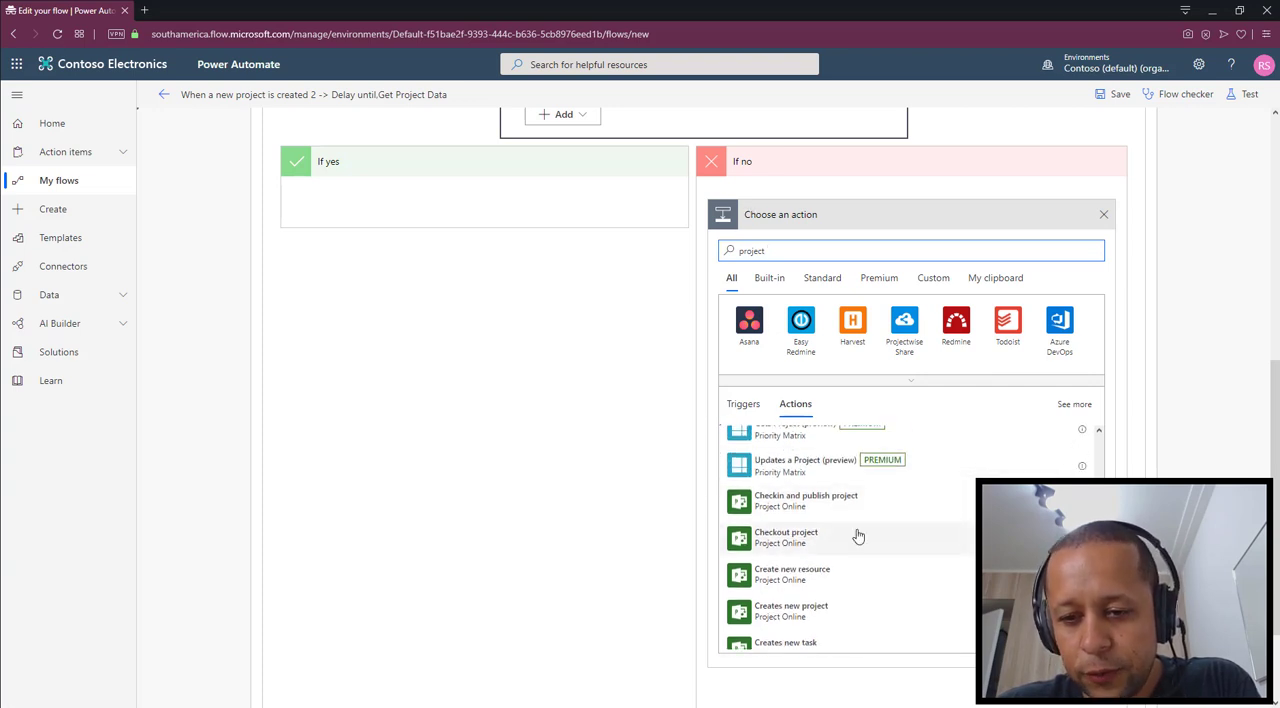
scroll(834, 528, "down", 1)
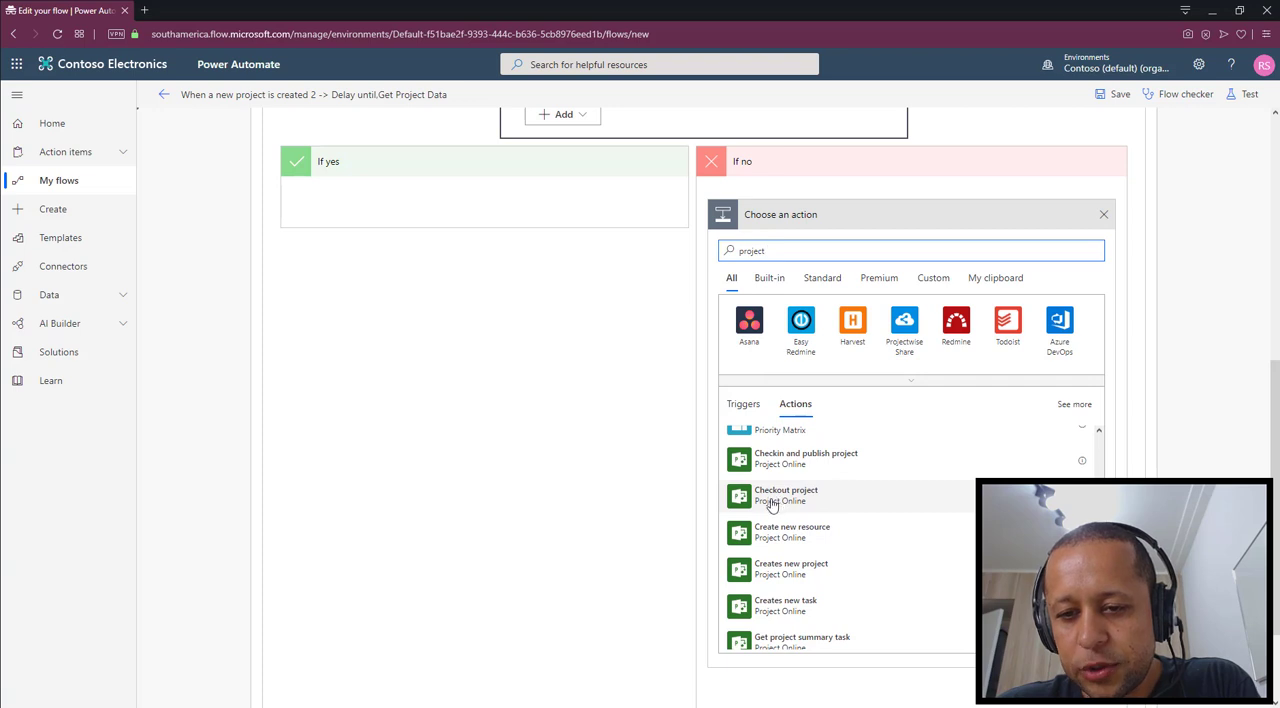
left_click(806, 502)
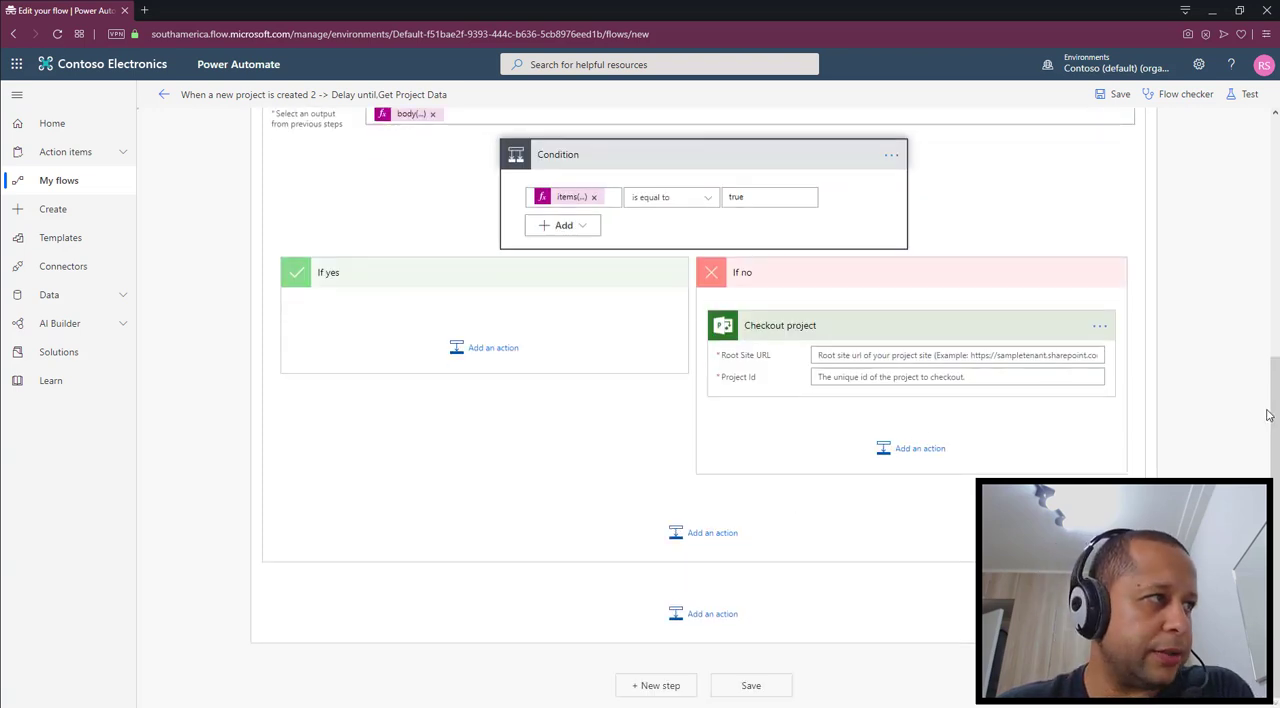
scroll(909, 369, "up", 5)
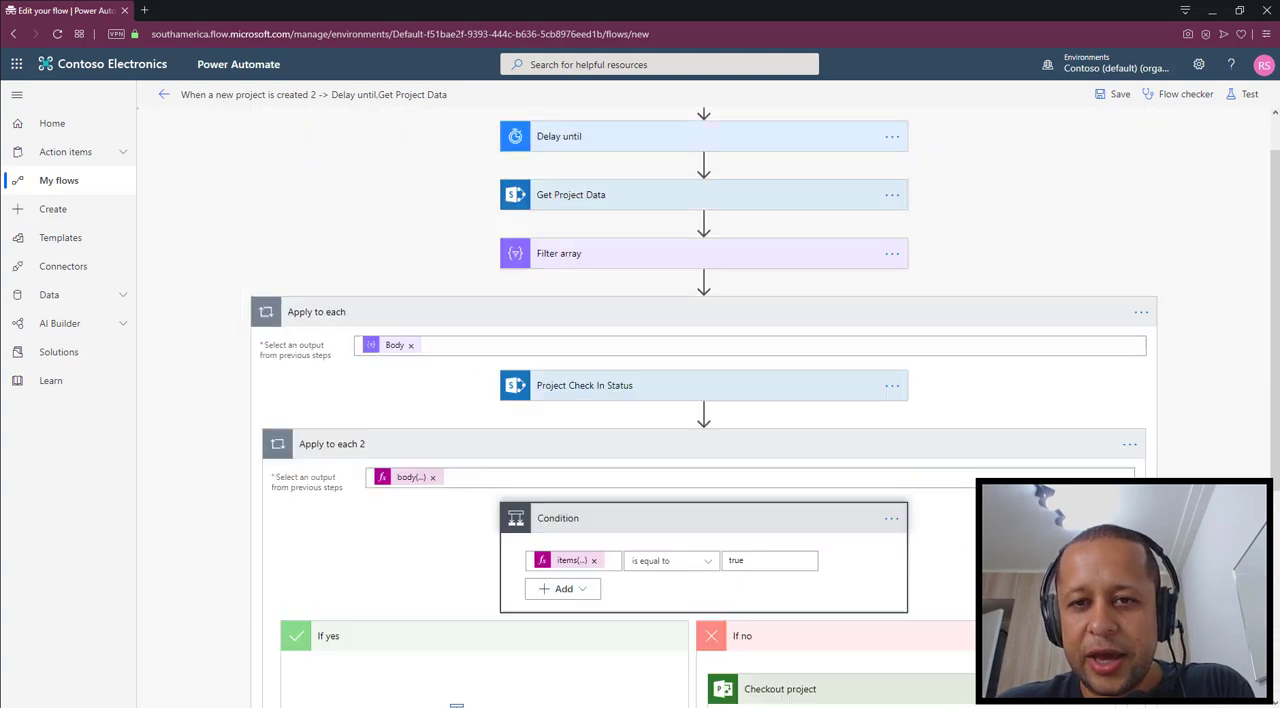
left_click(740, 145)
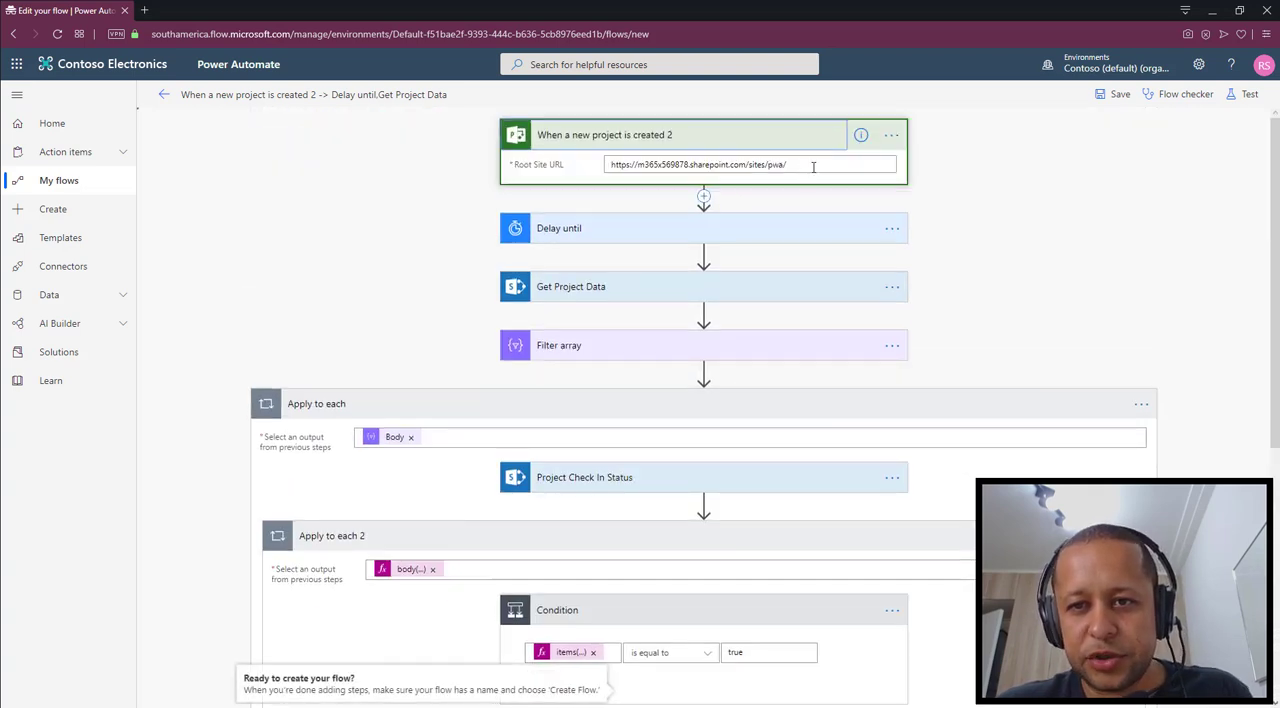
left_click(813, 166)
key("ctrl+a")
key("ctrl+c")
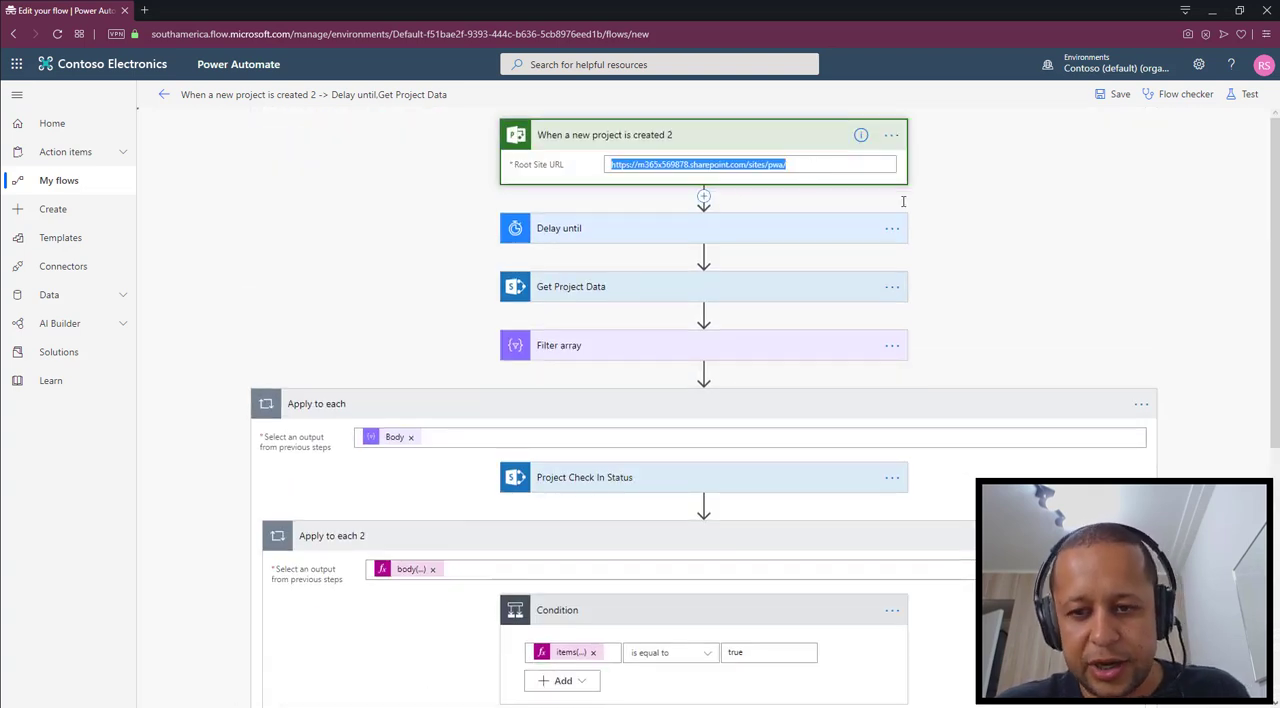
scroll(997, 243, "down", 5)
left_click(867, 356)
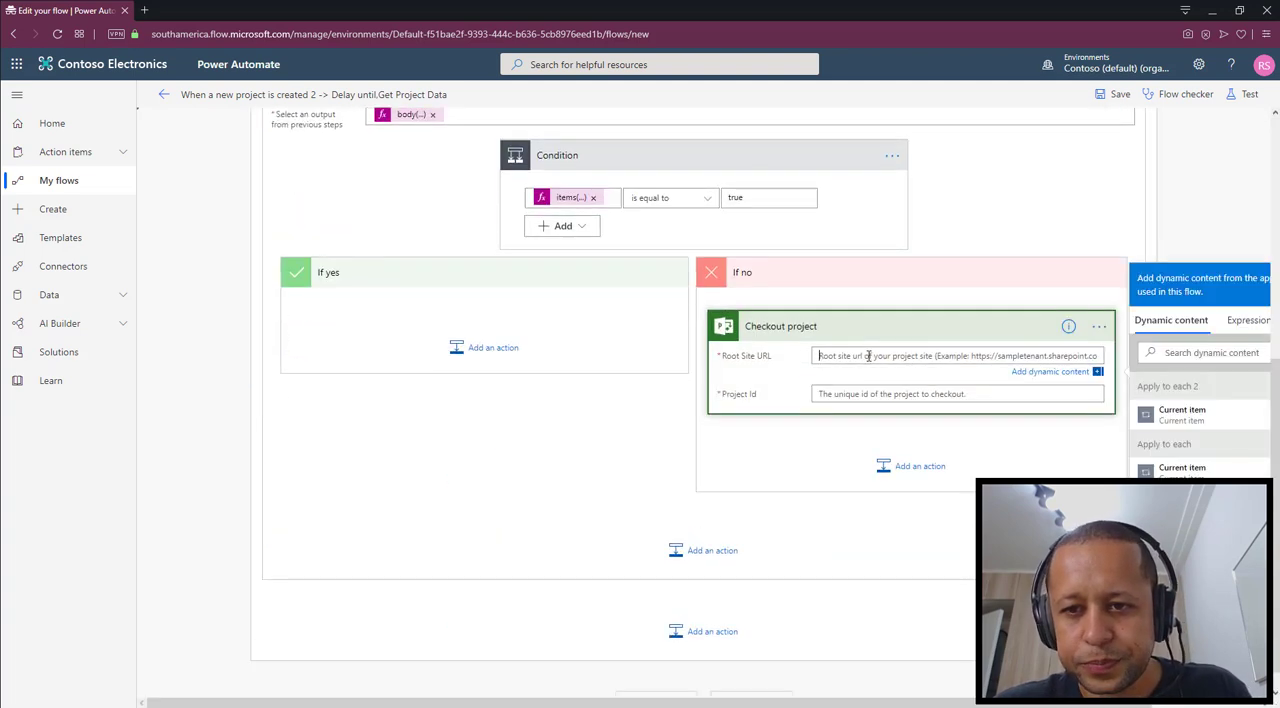
key("ctrl+v")
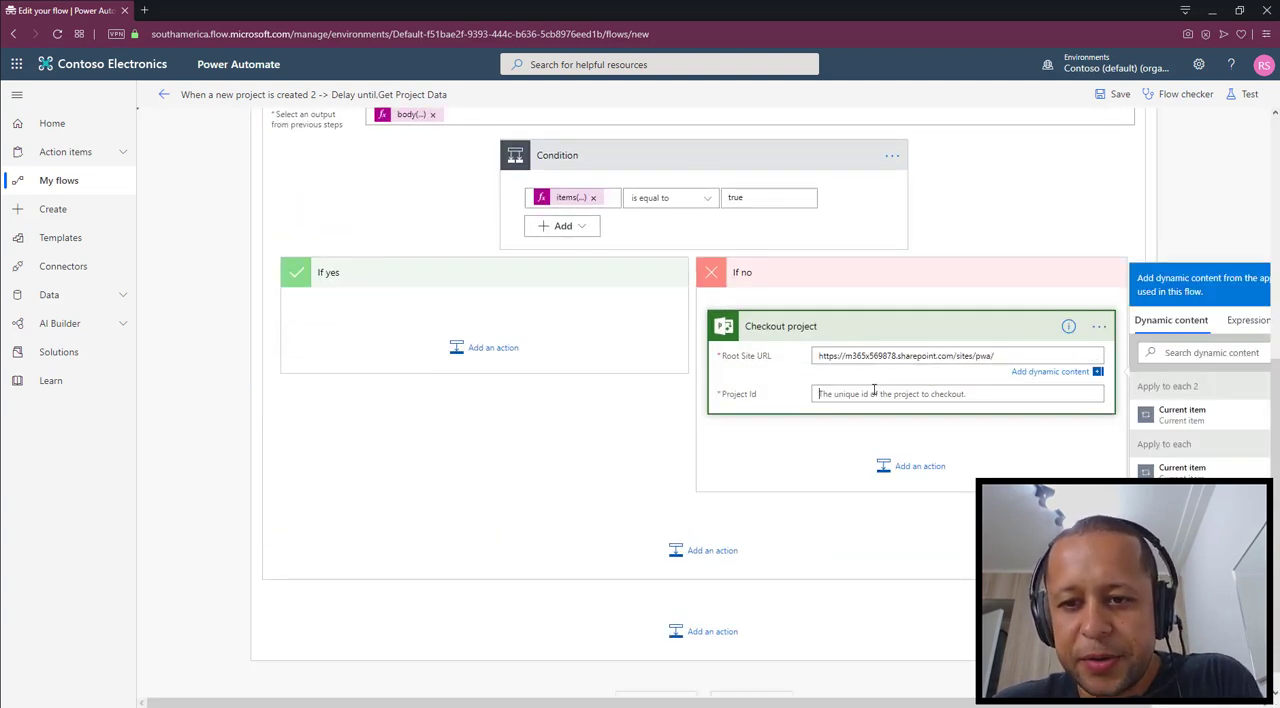
Set the Checkout project action's Project Id to the expression items('Apply_to_each')['ProjectId']
left_click(872, 392)
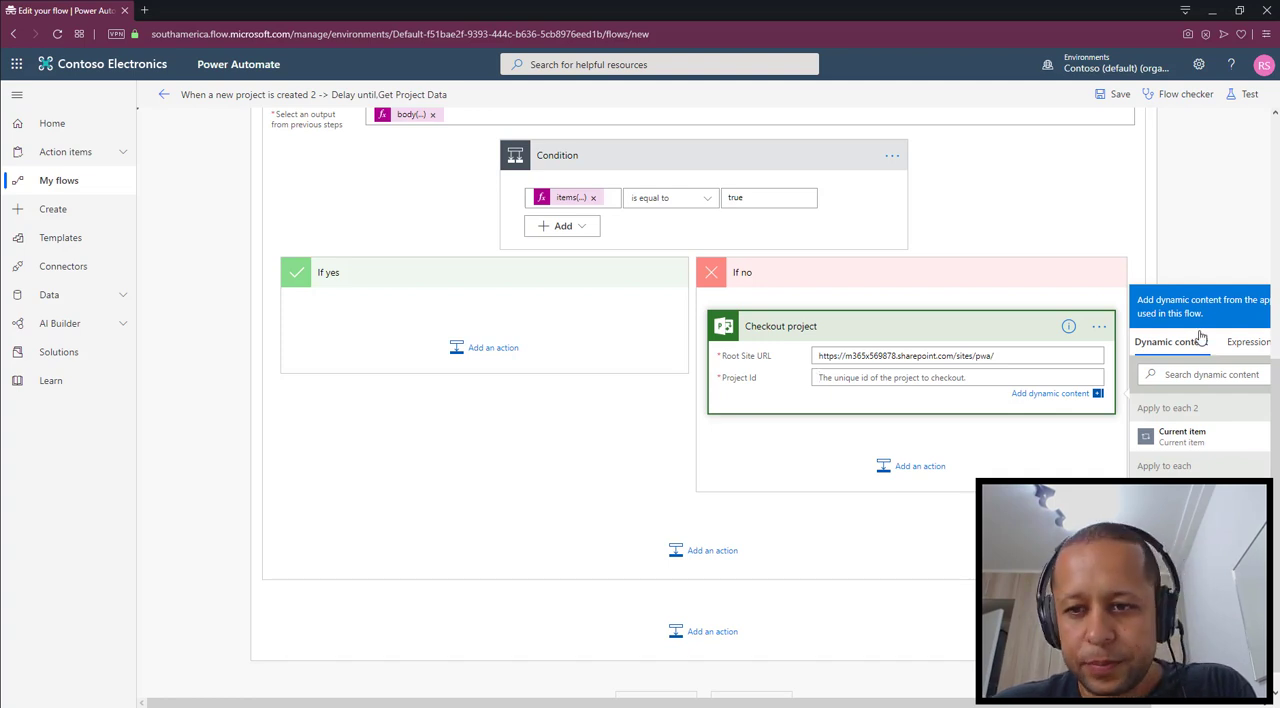
scroll(882, 368, "up", 3)
scroll(660, 354, "up", 1)
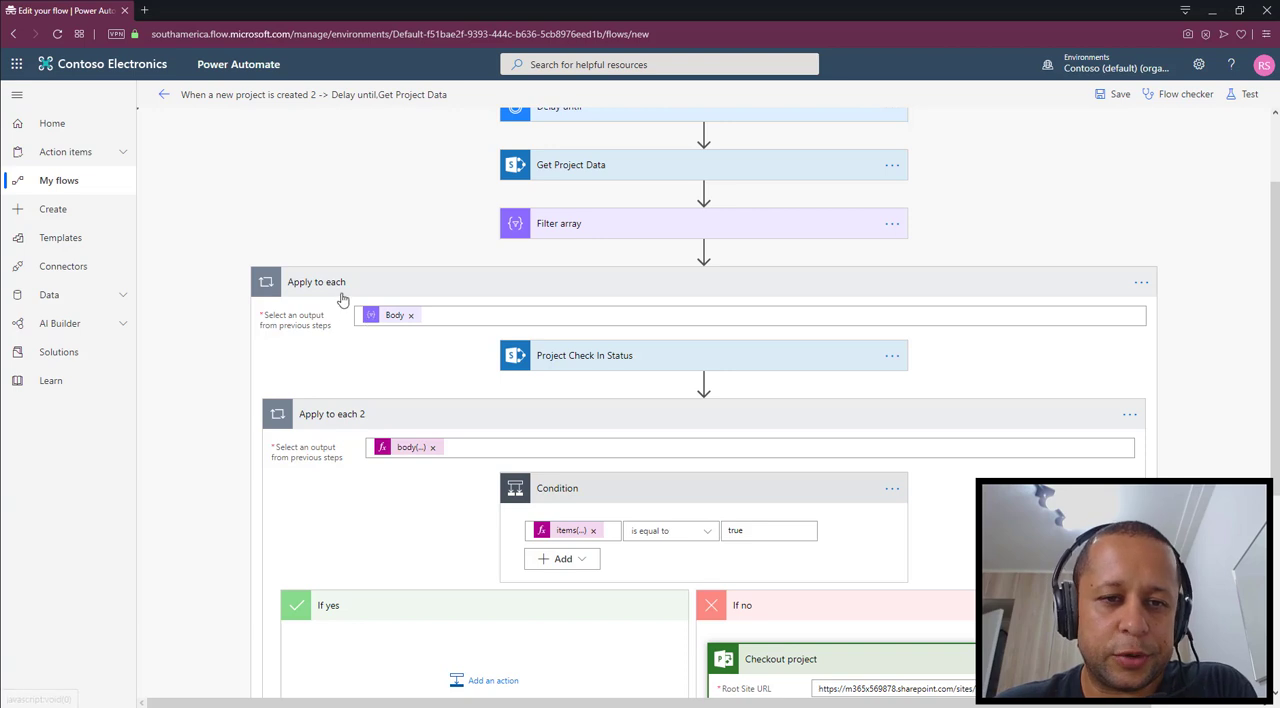
scroll(412, 318, "down", 4)
left_click(855, 348)
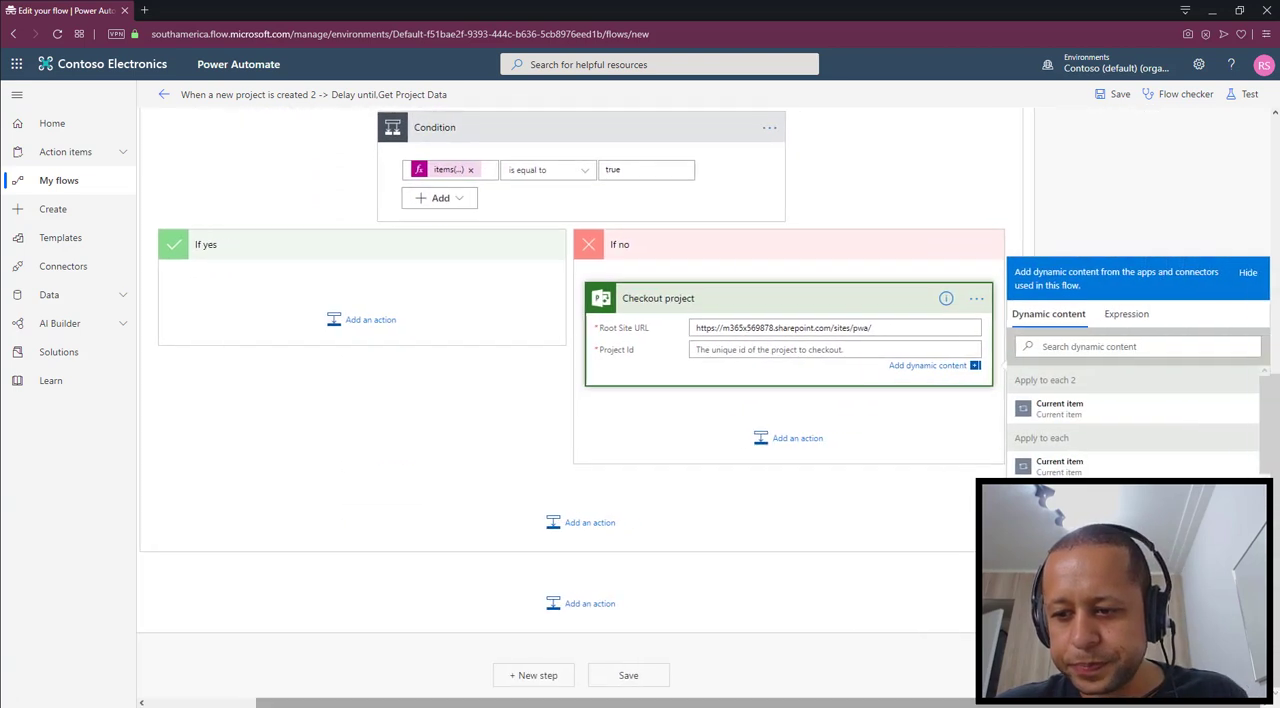
left_click(1125, 315)
type("items('")
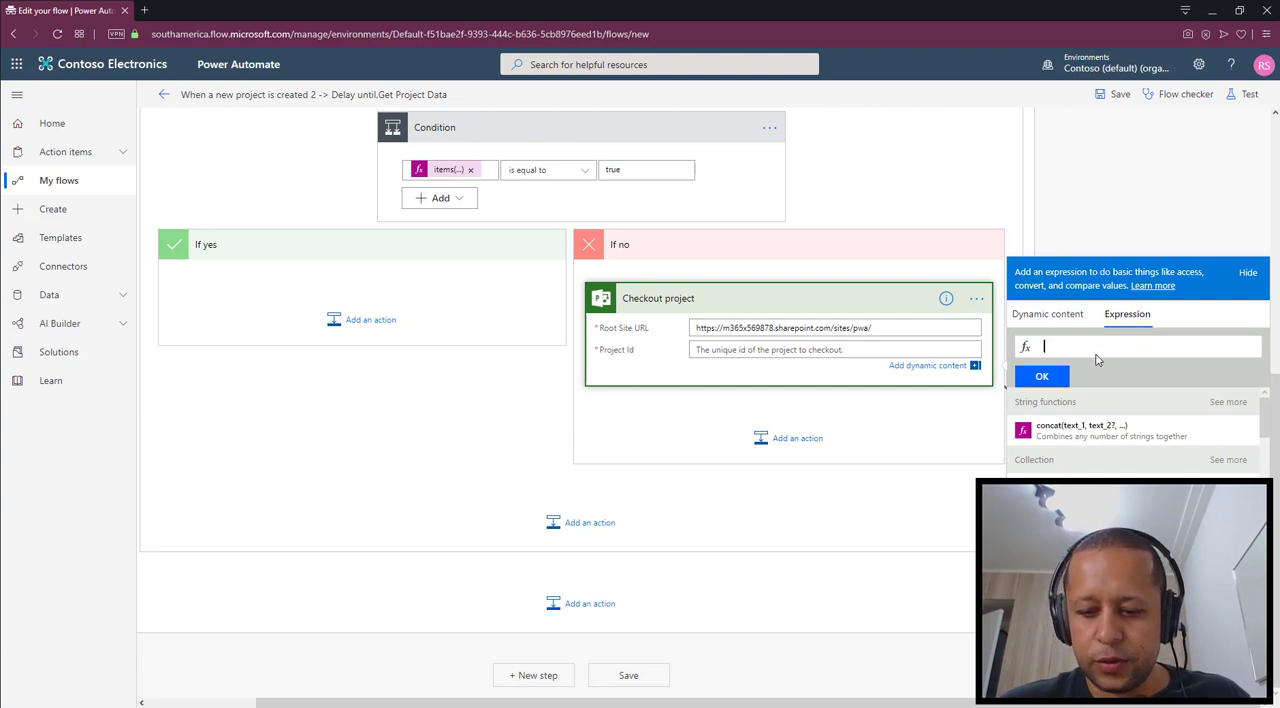
type("Apply")
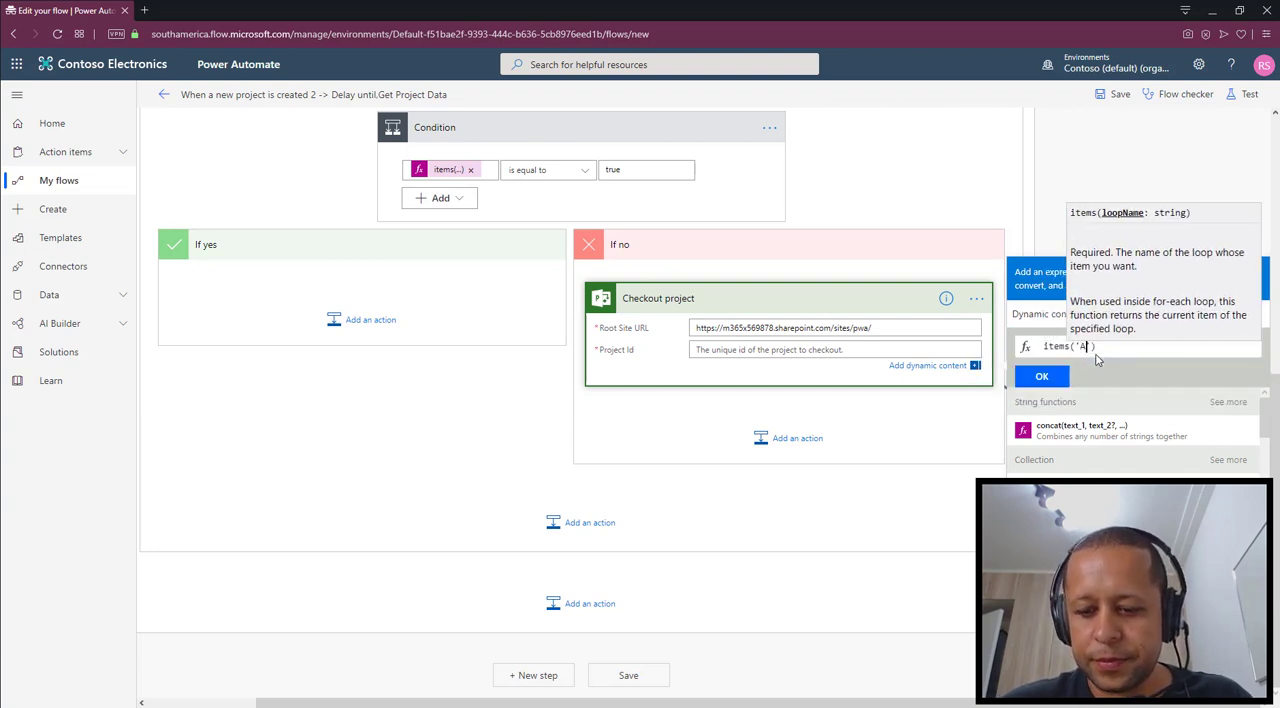
type("_to")
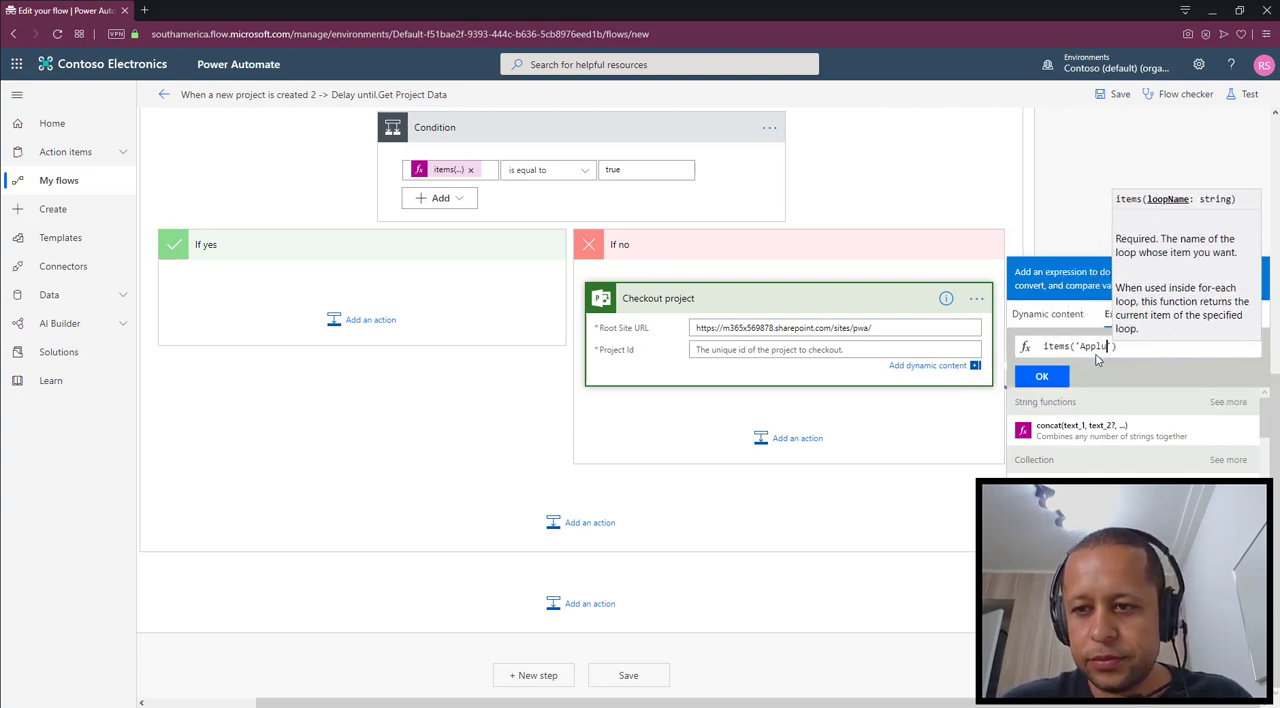
type("_each")
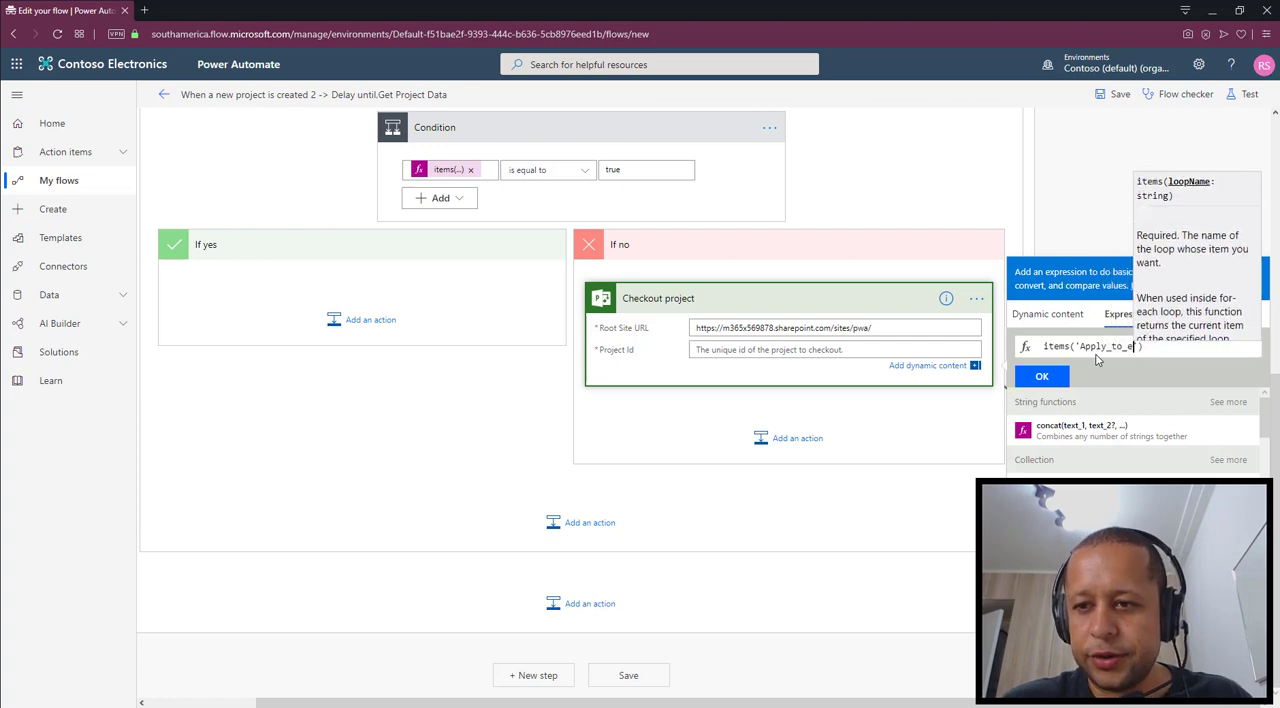
type("['Projec")
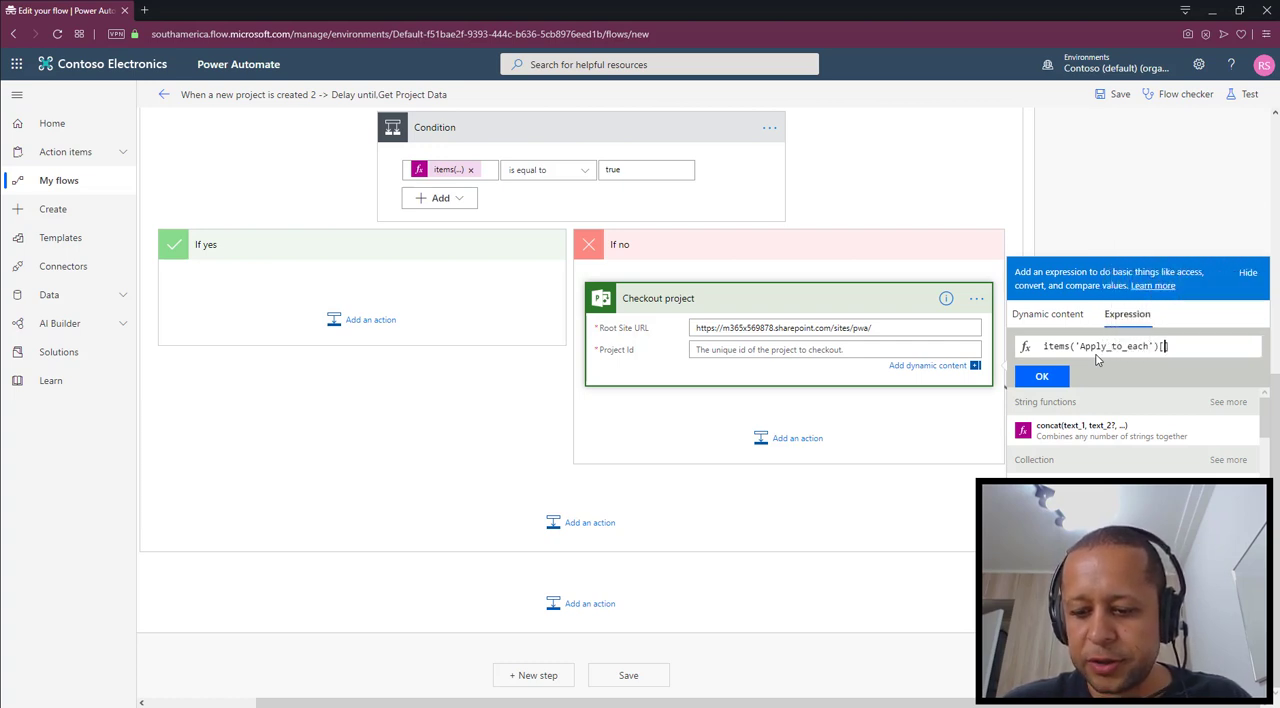
type("tId")
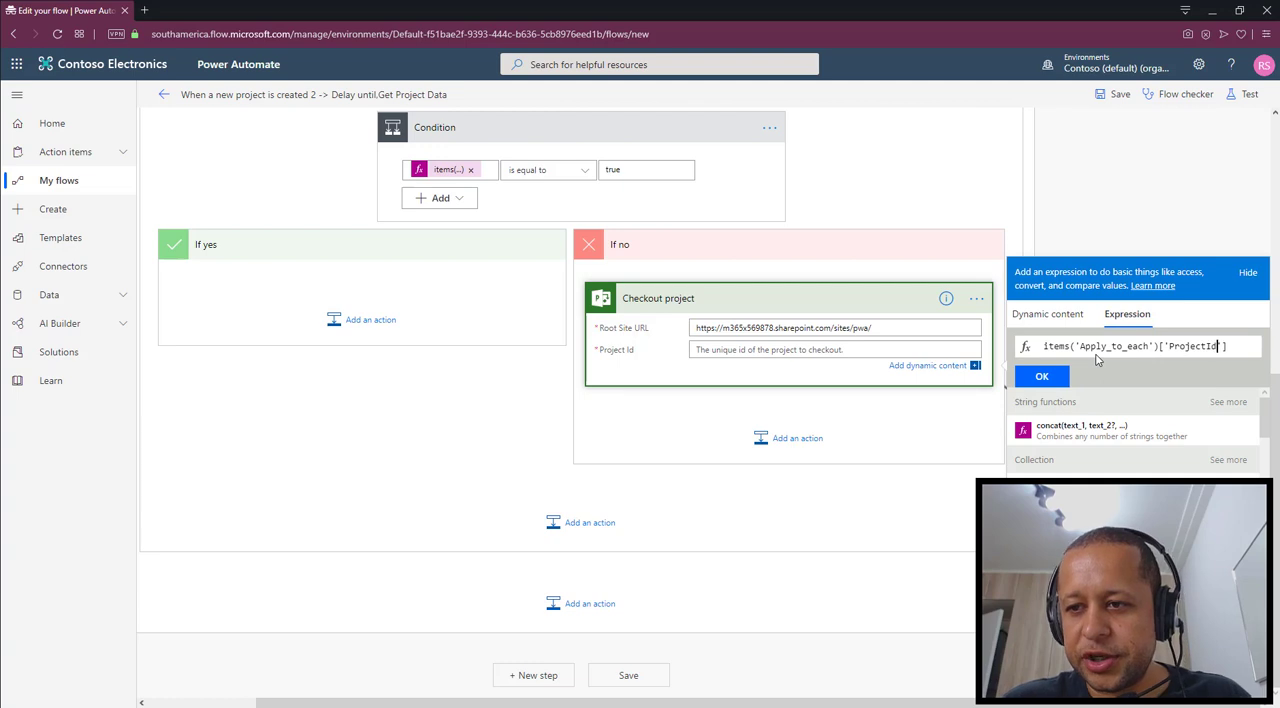
type("'")
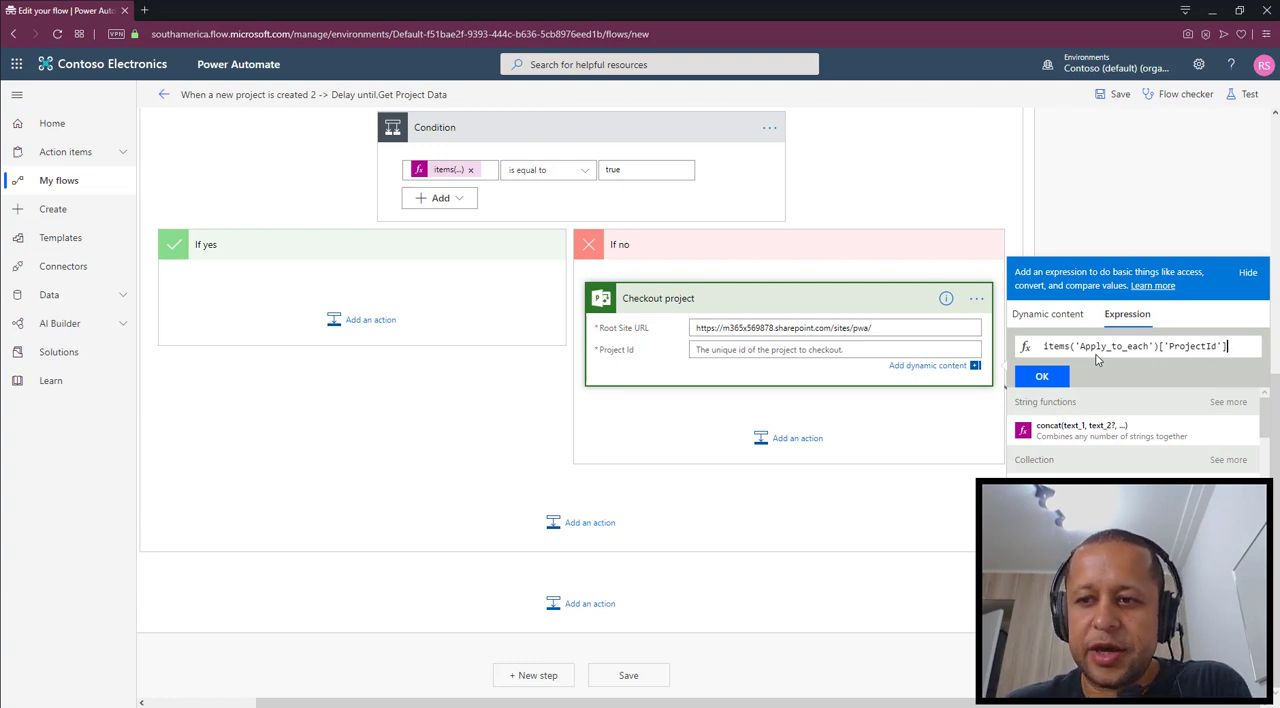
left_click(1046, 383)
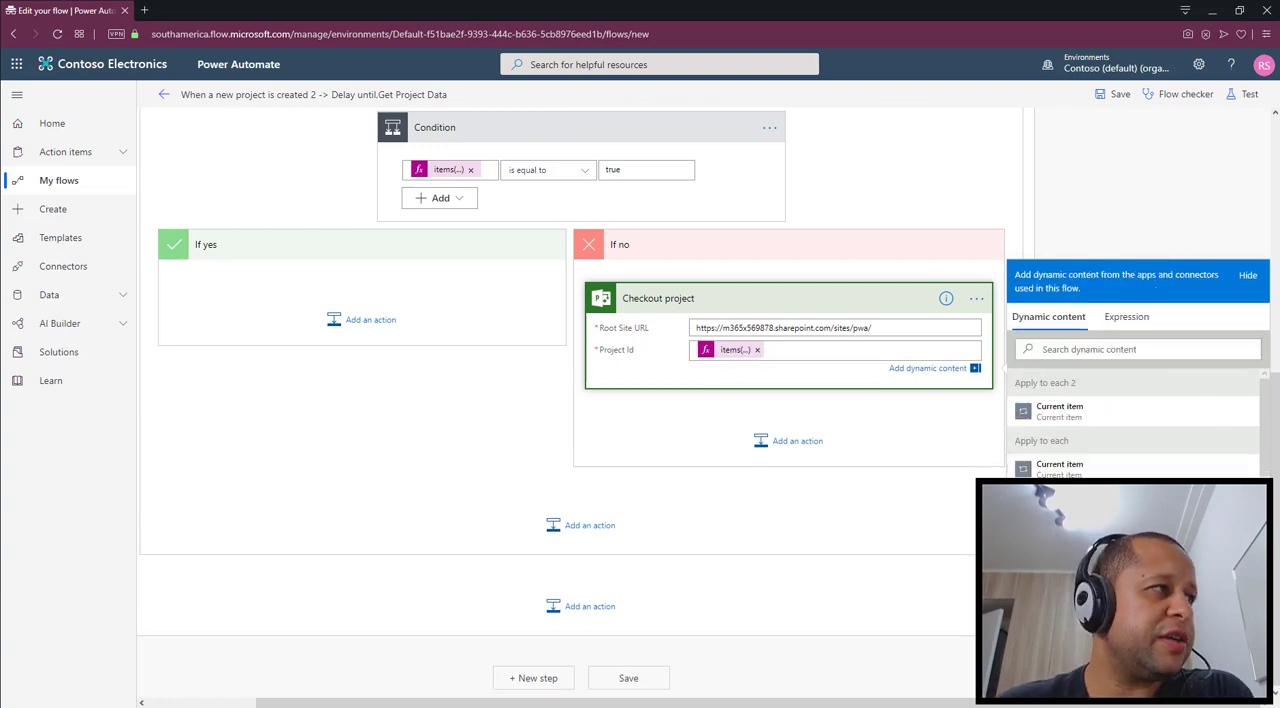
left_click(729, 440)
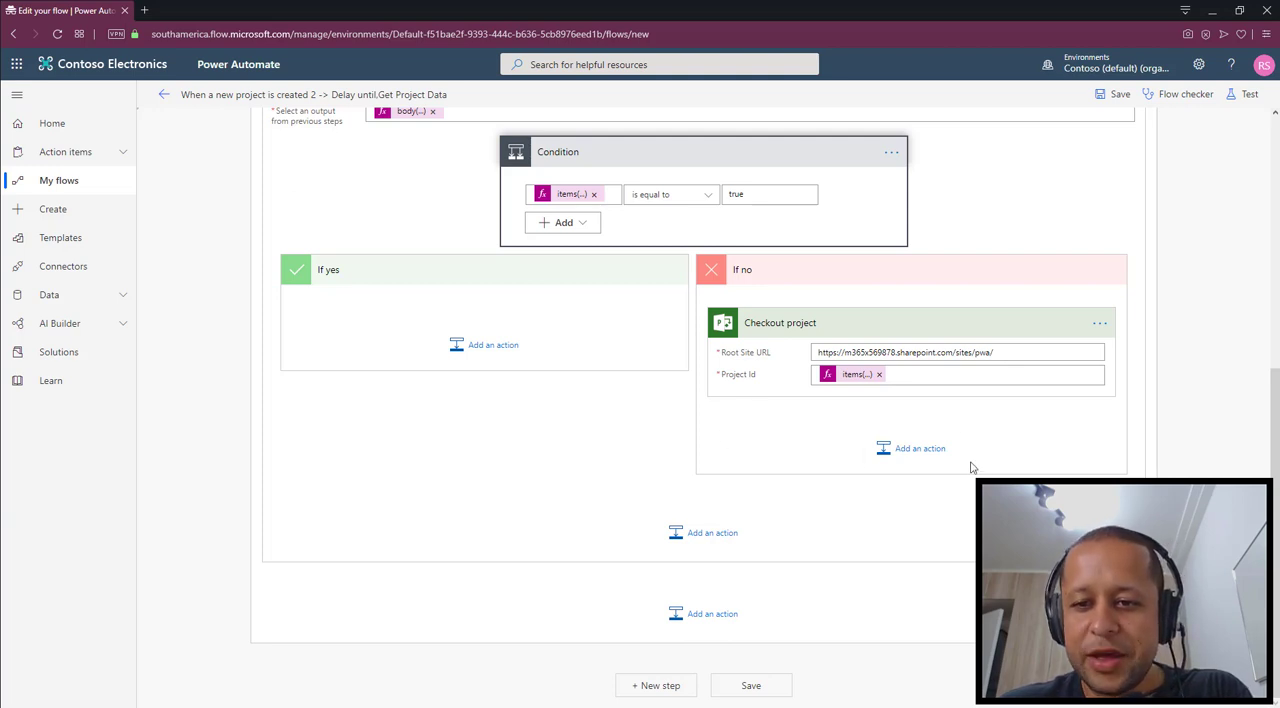
Add the SharePoint action "Send an HTTP request to SharePoint" after Checkout project in the If no branch, finding it with the search term "http"
left_click(920, 449)
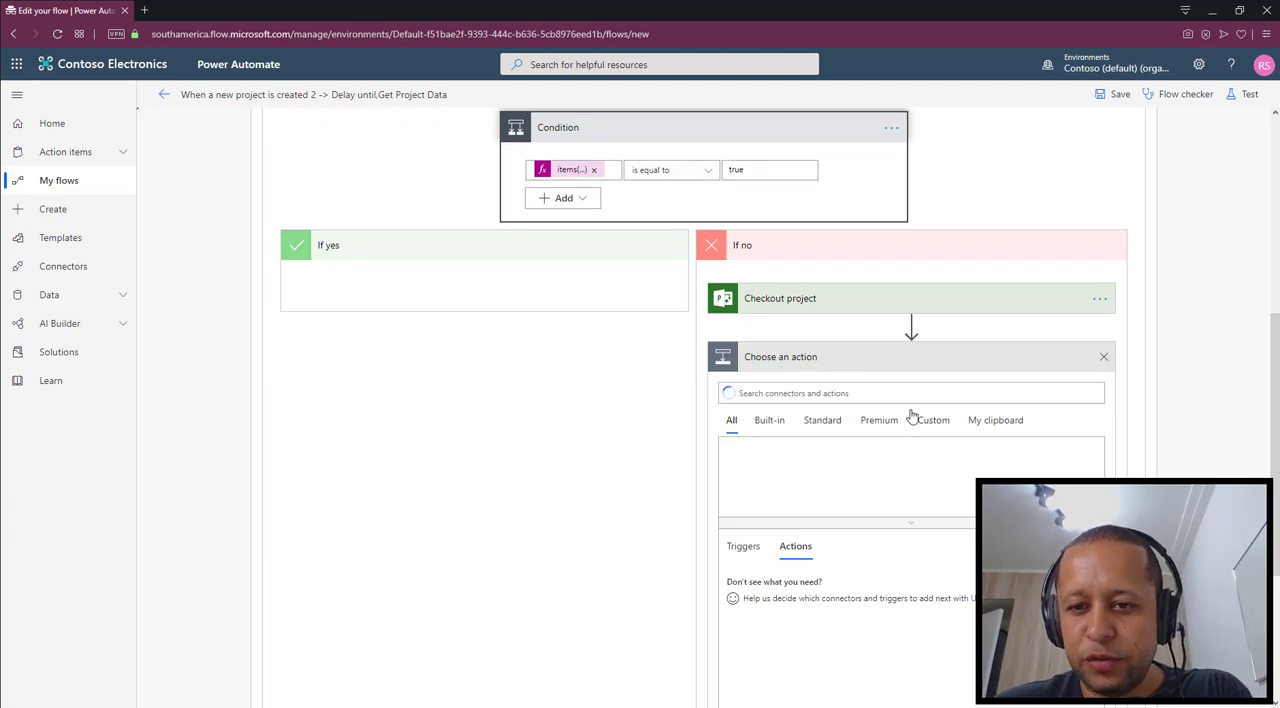
scroll(855, 393, "down", 2)
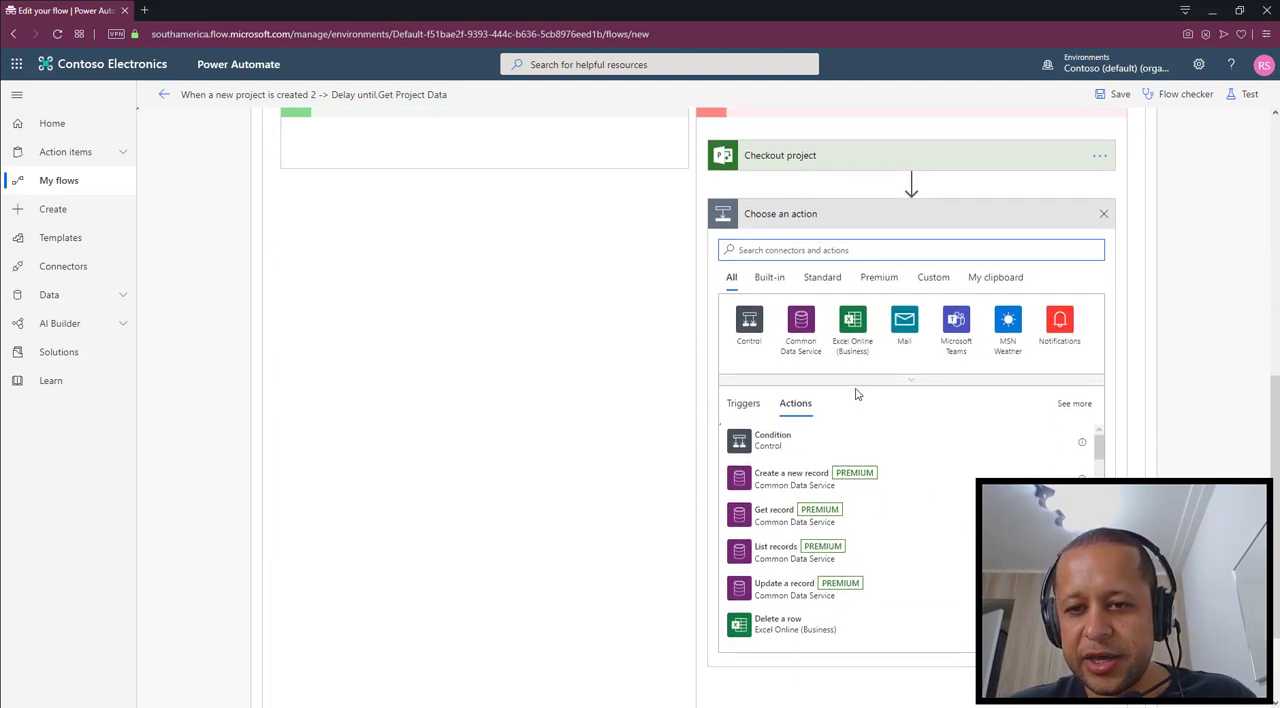
type("http")
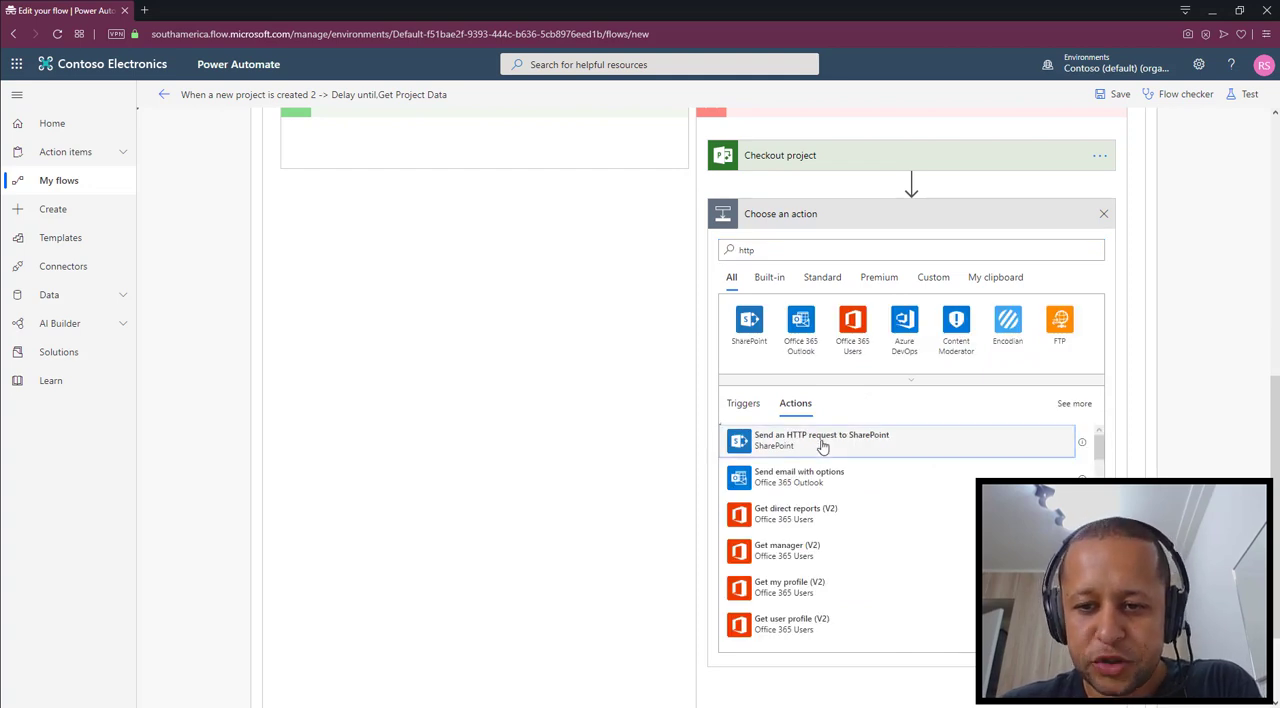
left_click(826, 445)
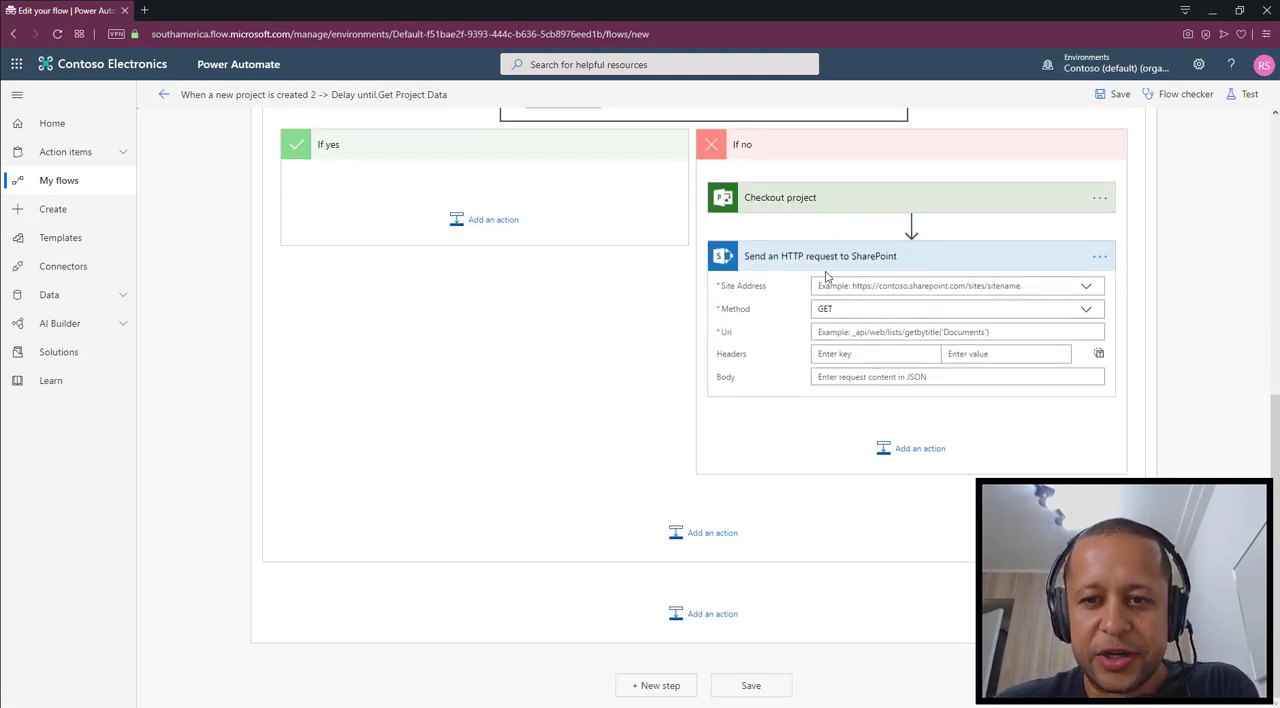
Rename the Send an HTTP request to SharePoint action as "Update Project Name"
left_click(1099, 256)
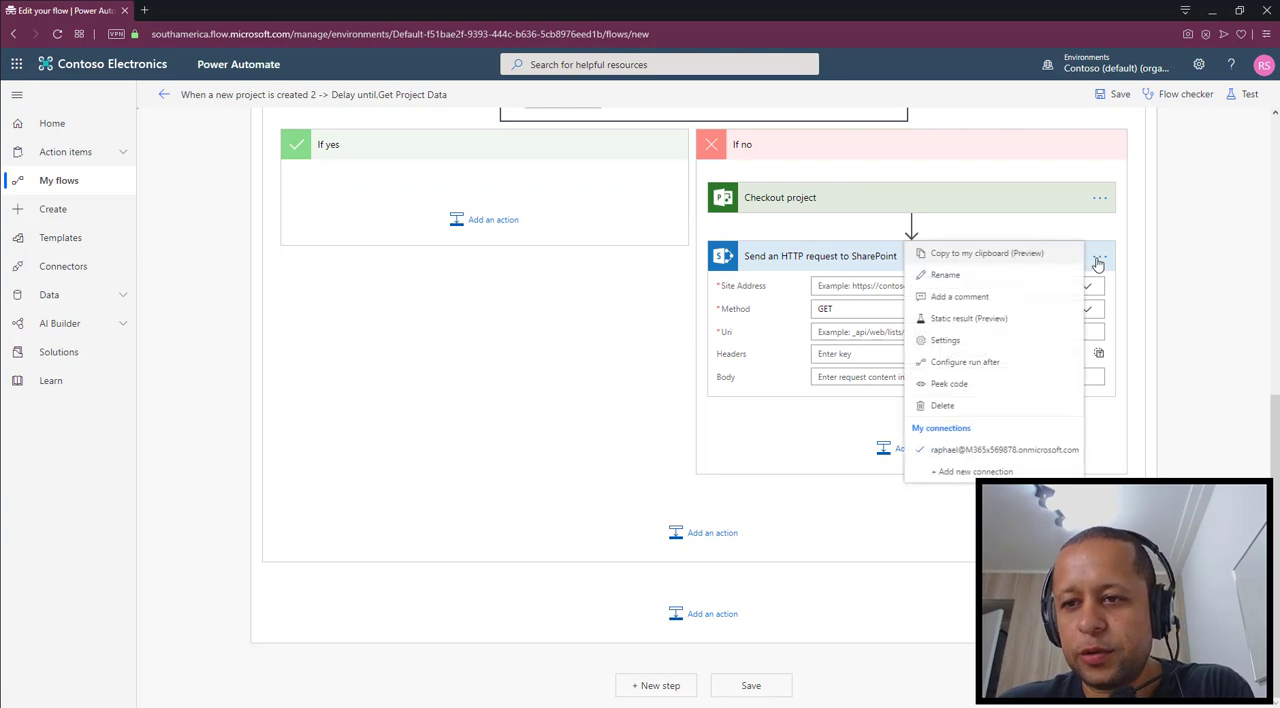
left_click(1158, 303)
left_click(1099, 256)
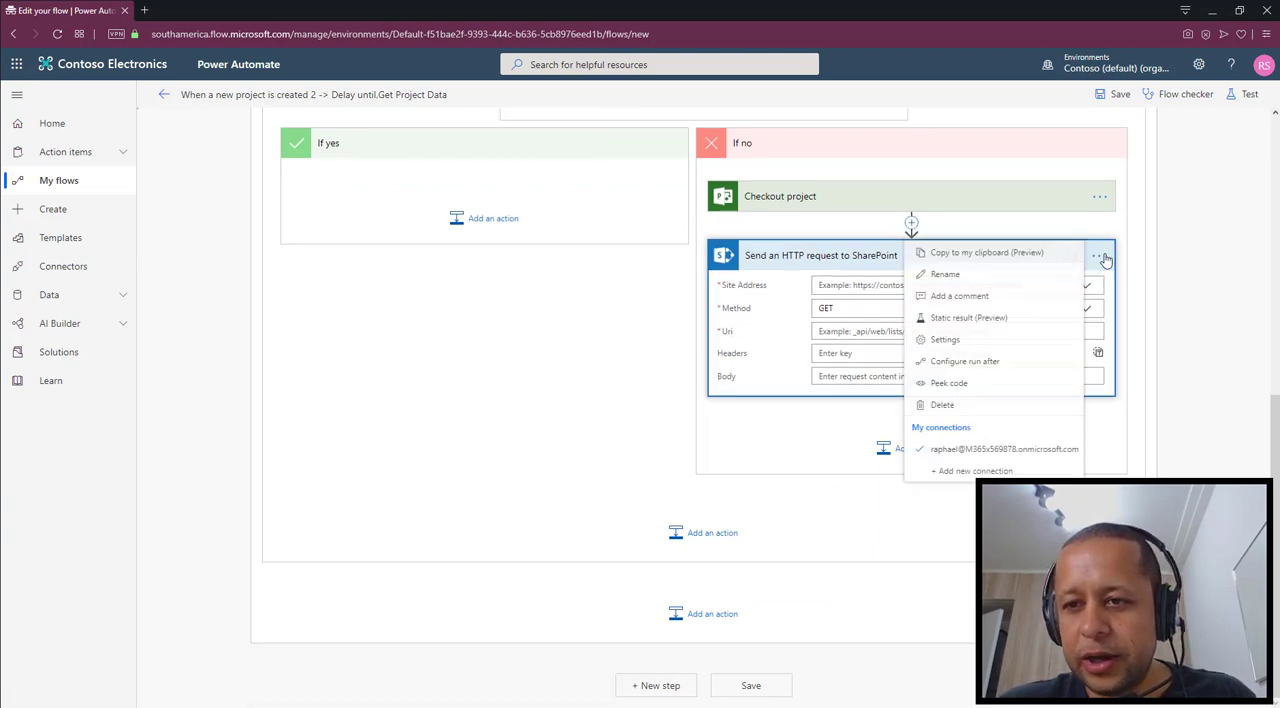
left_click(1012, 272)
type("Update ")
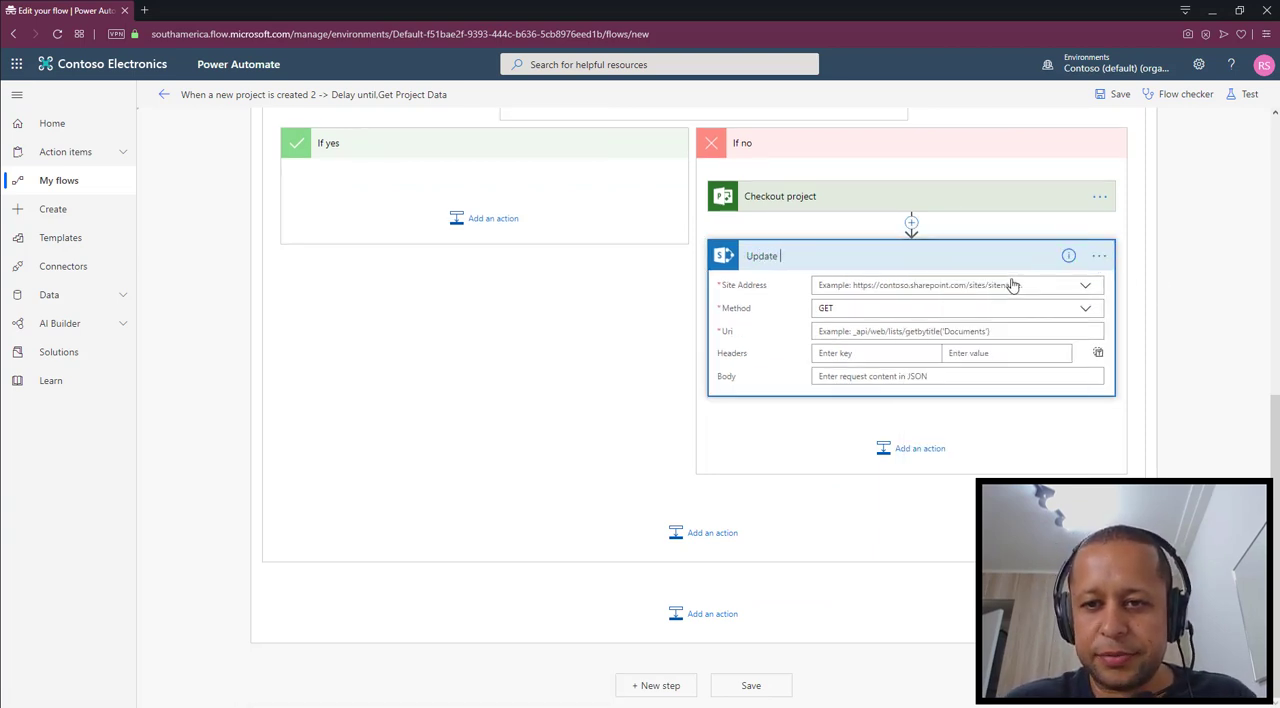
type("Project Name")
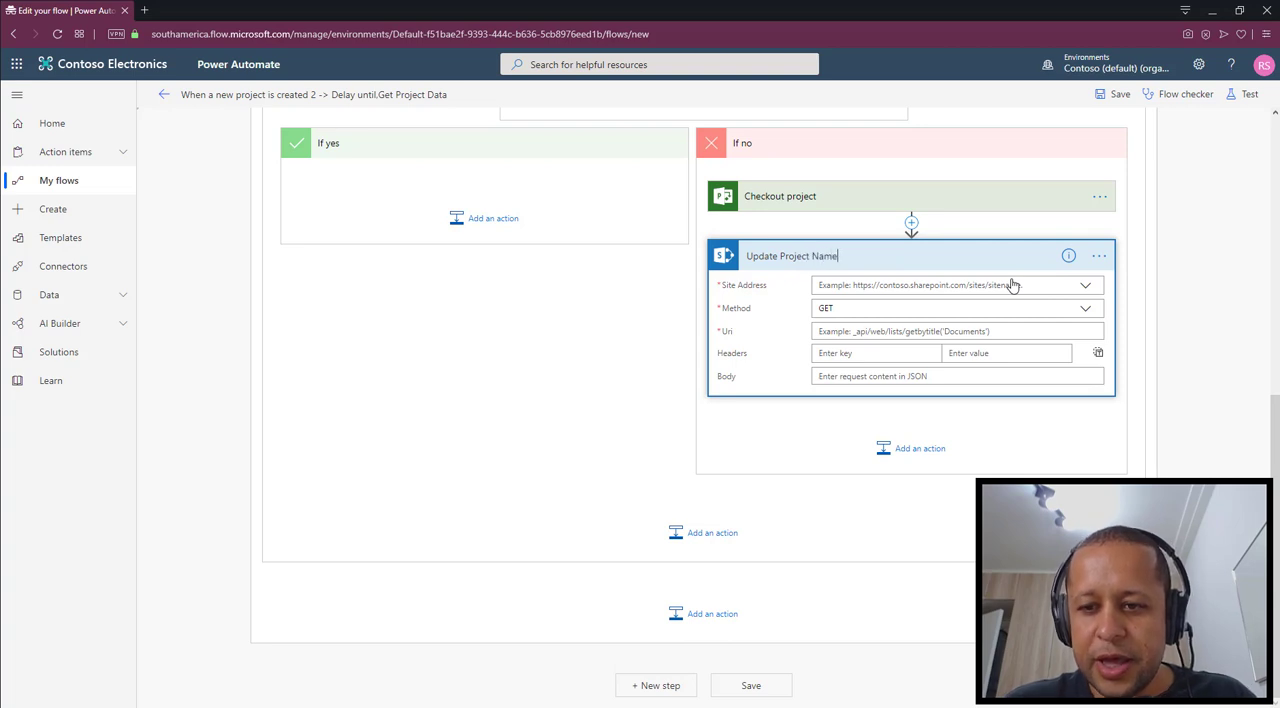
key("Return")
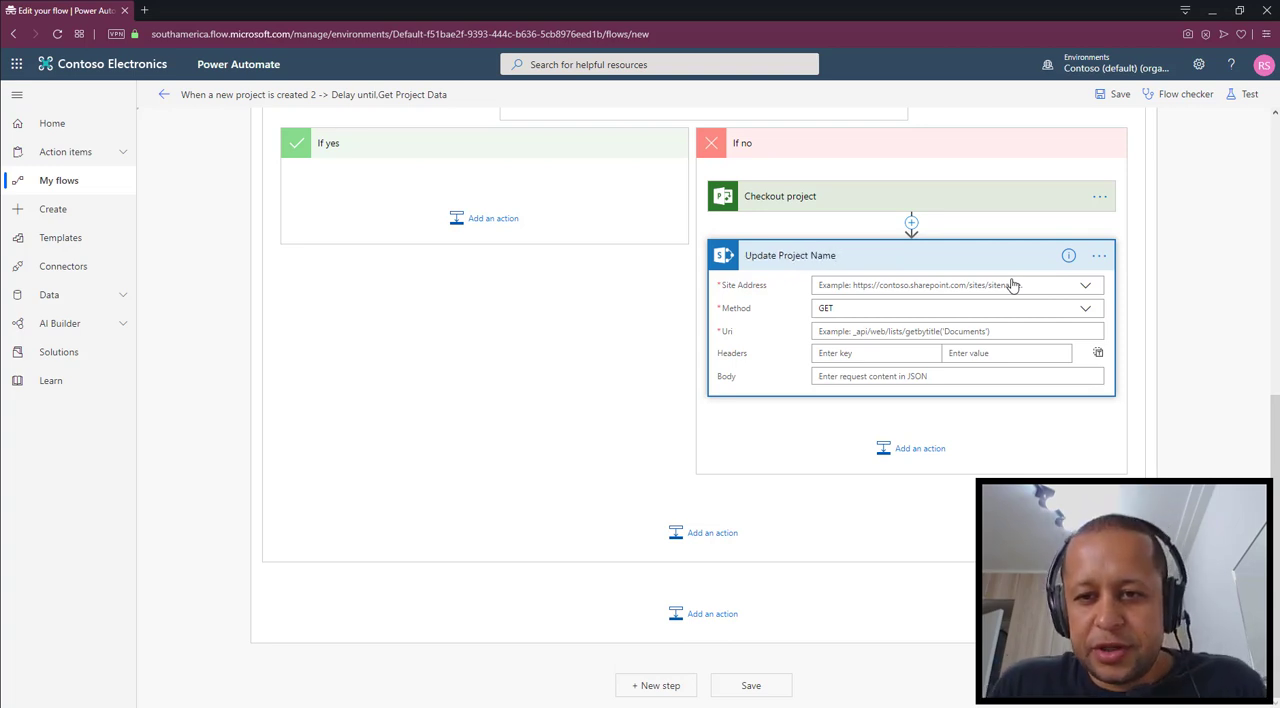
left_click(1086, 288)
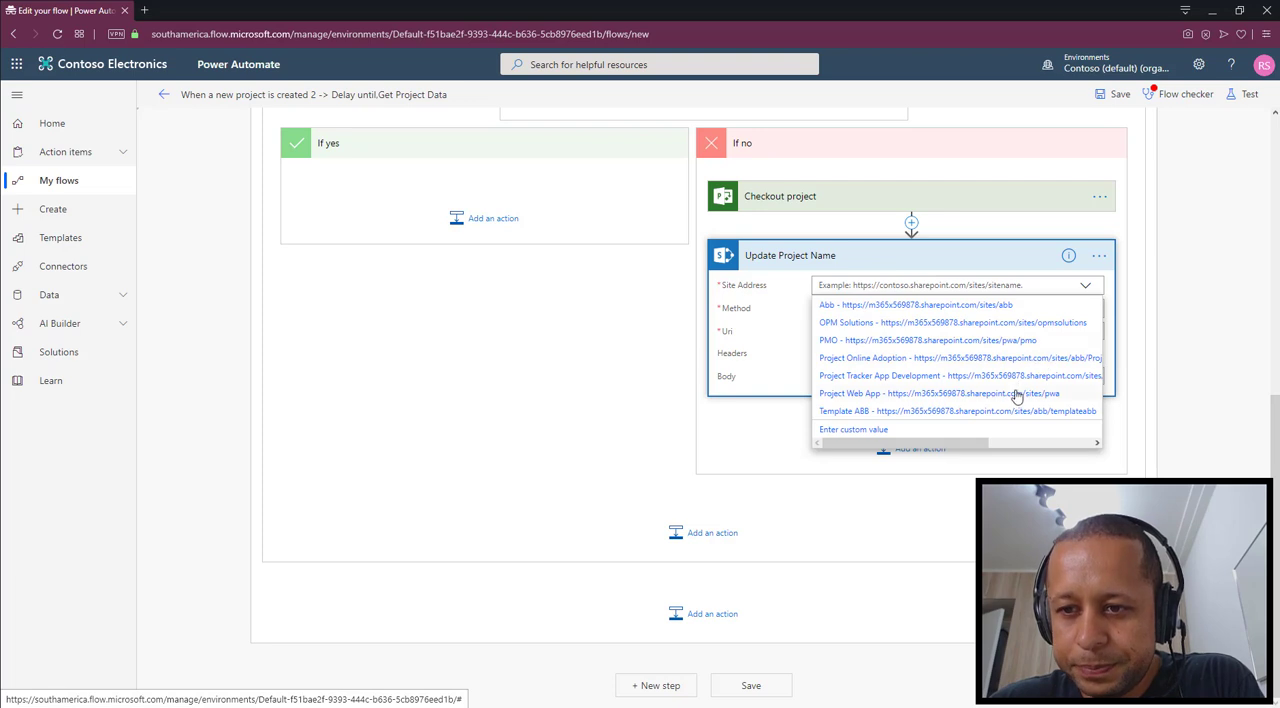
left_click(1015, 395)
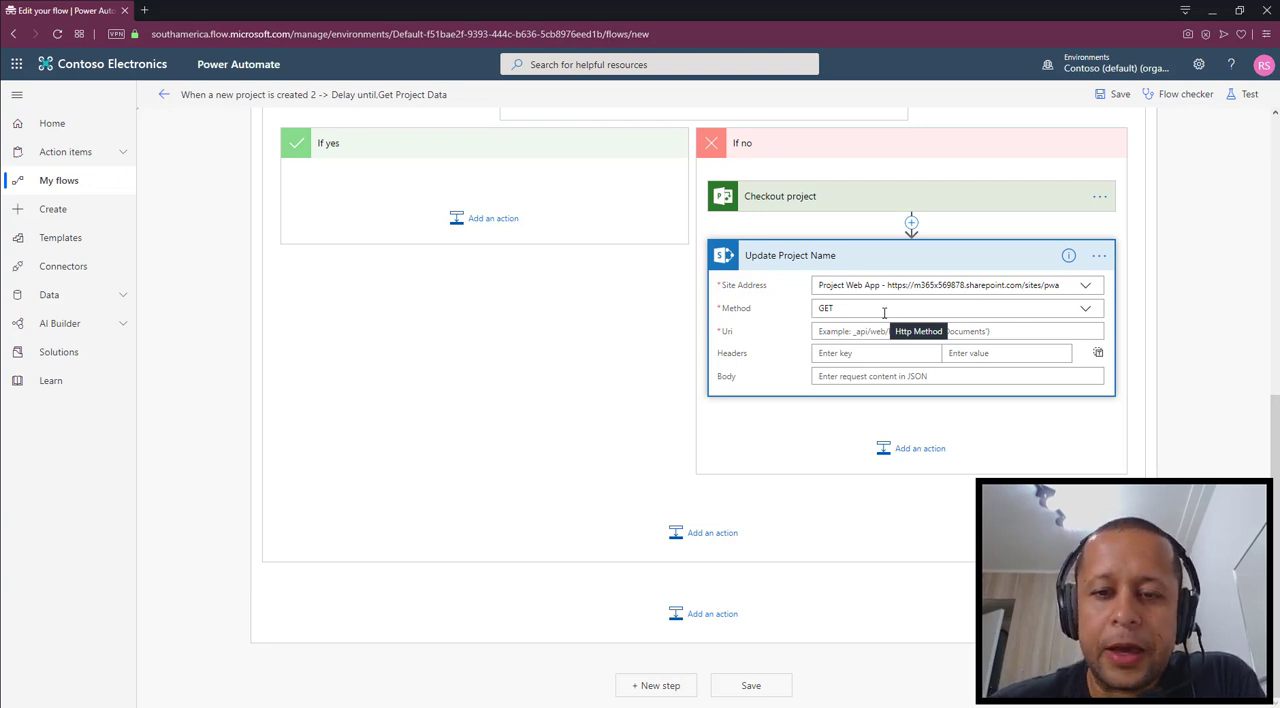
left_click(1086, 312)
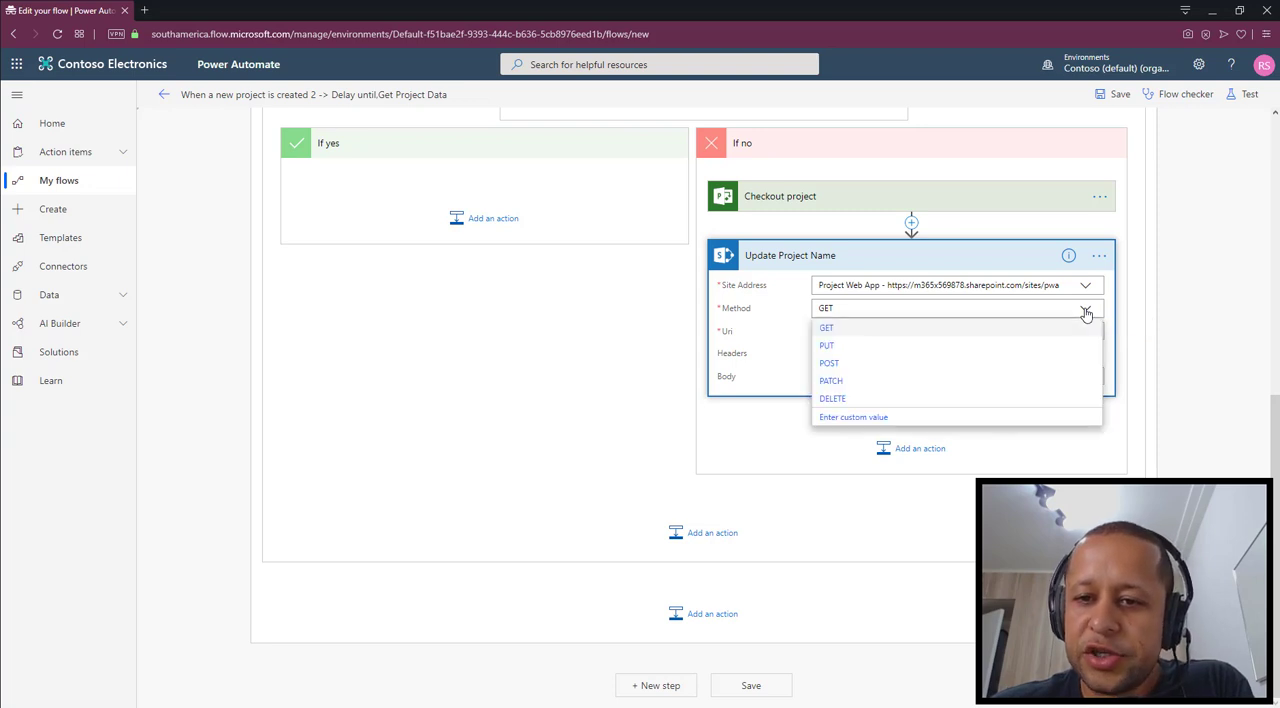
left_click(831, 381)
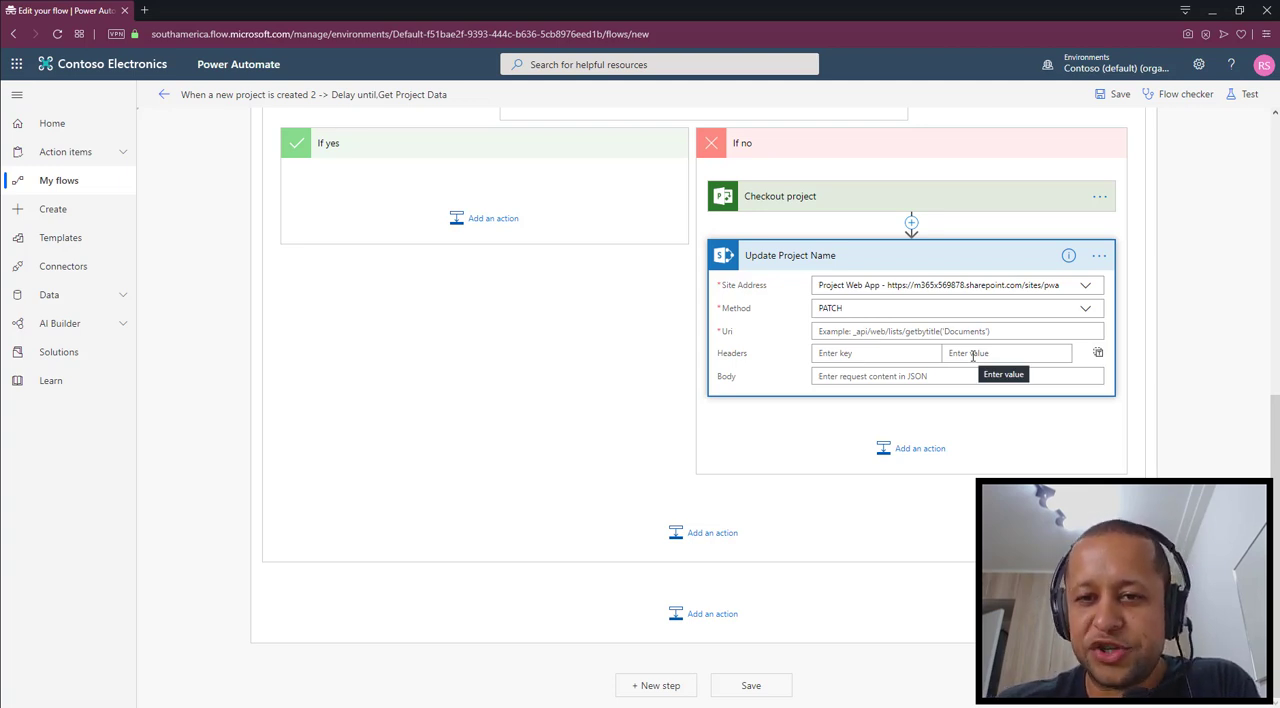
Enter /_api/ProjectServer/Projects(' as the beginning of the Update Project Name action's Uri
scroll(1000, 365, "up", 6)
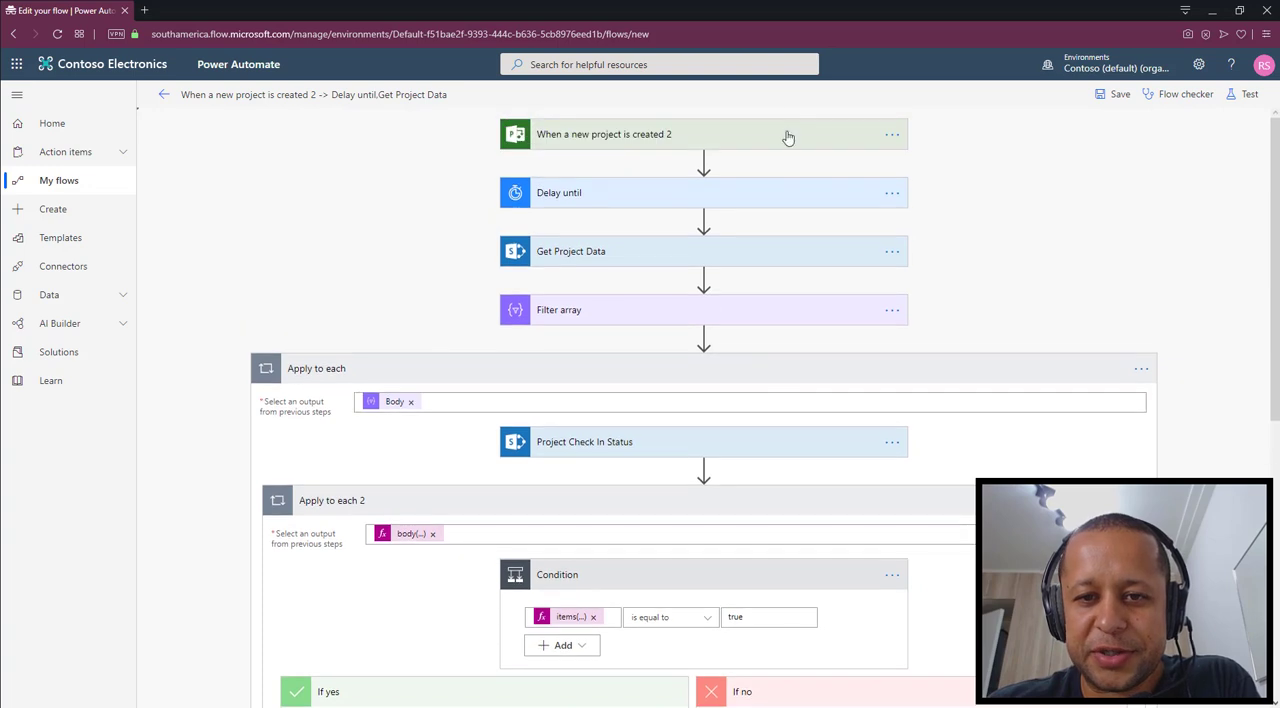
scroll(1153, 422, "down", 6)
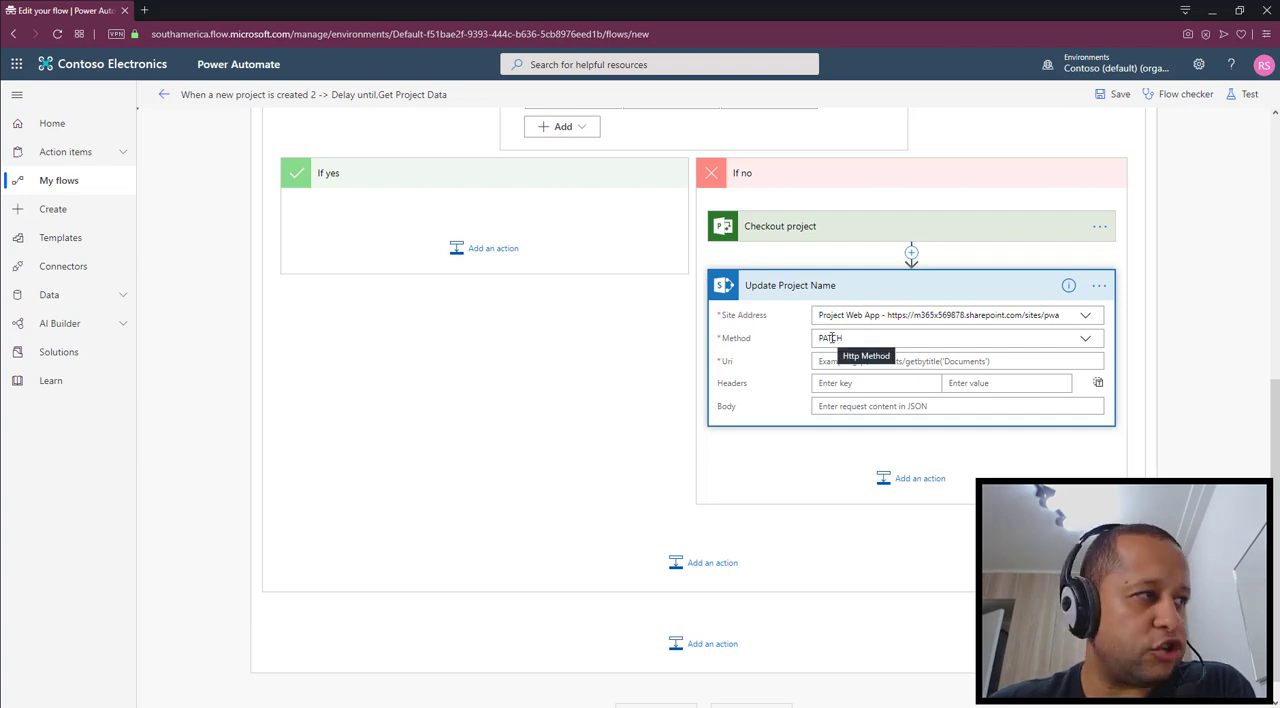
left_click(856, 361)
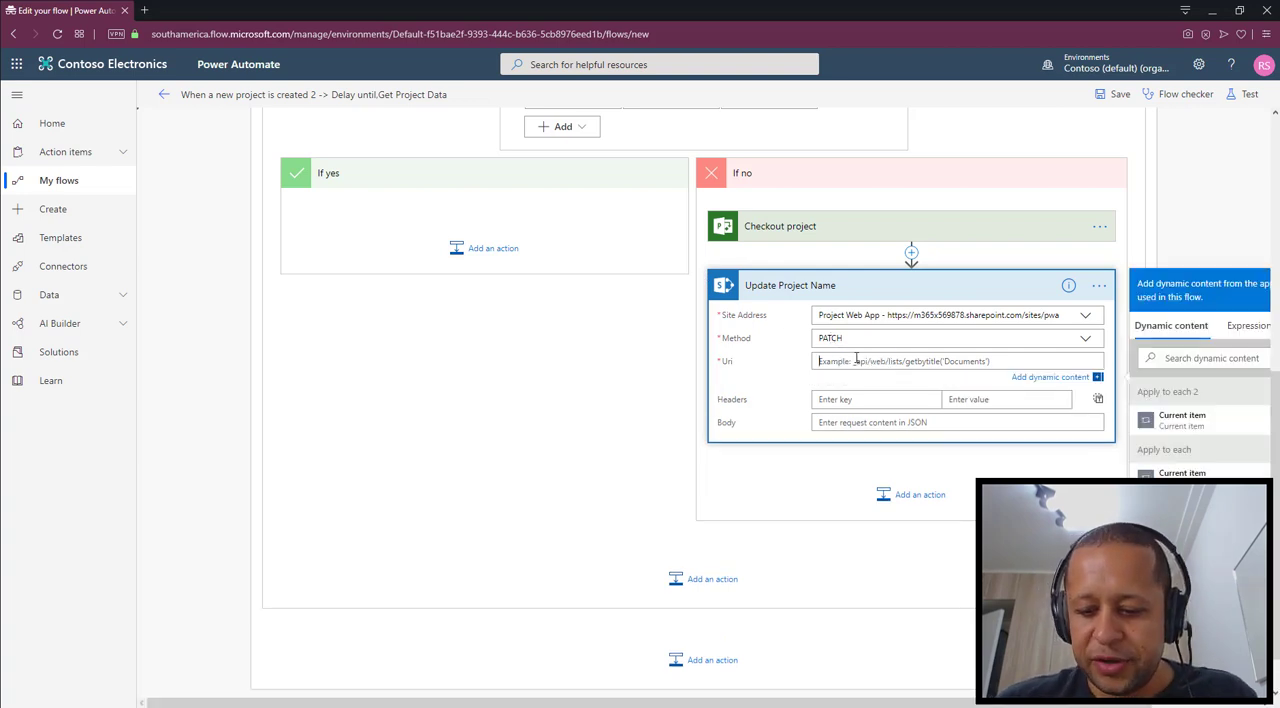
type("/_")
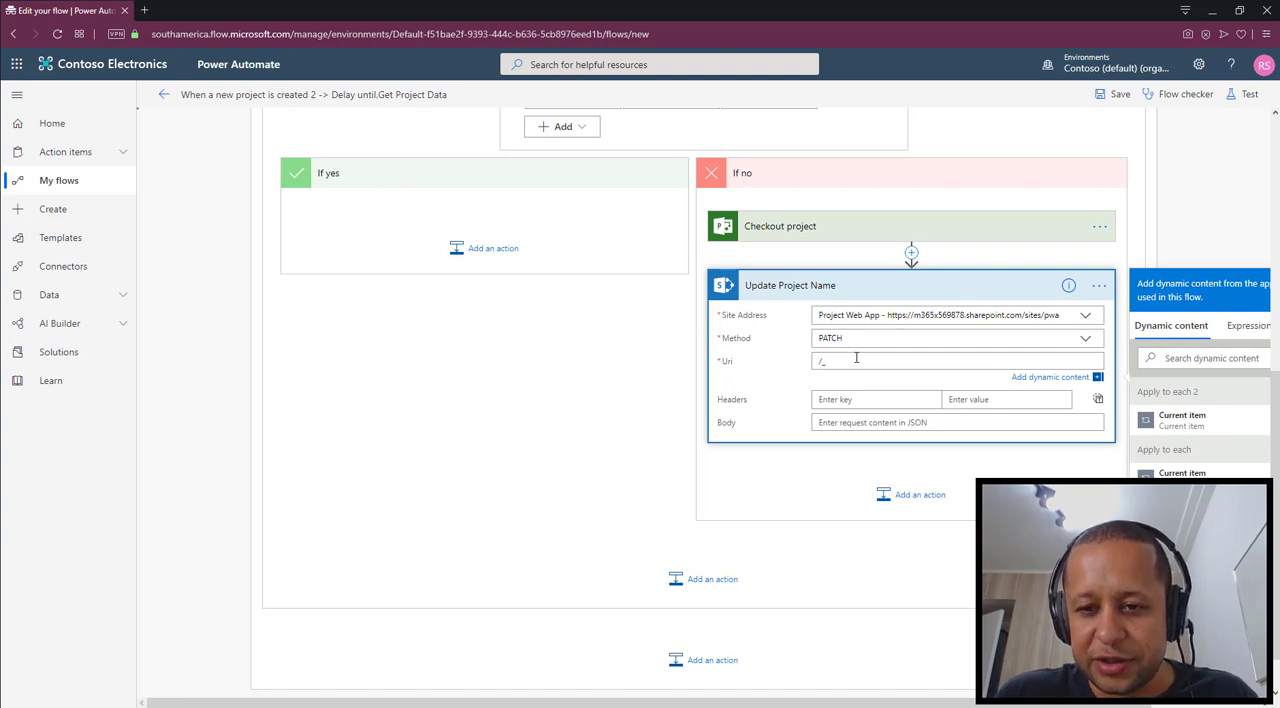
type("api/")
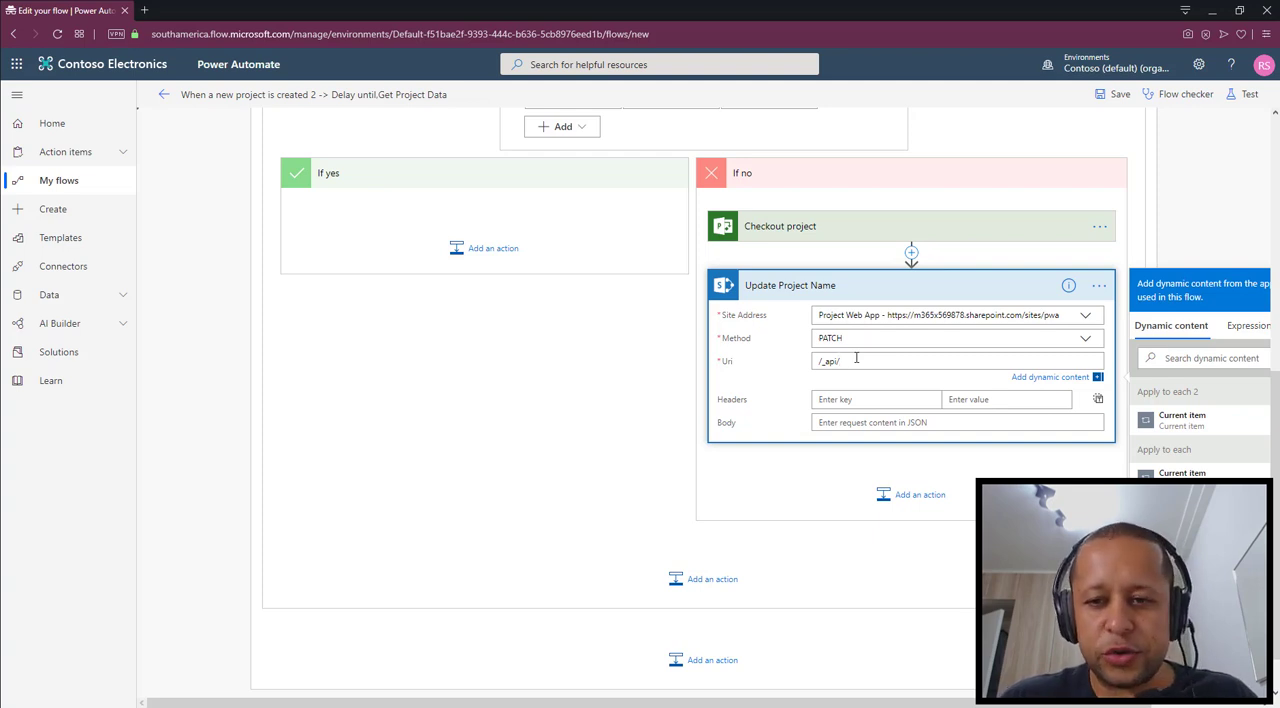
type("ProjectServe")
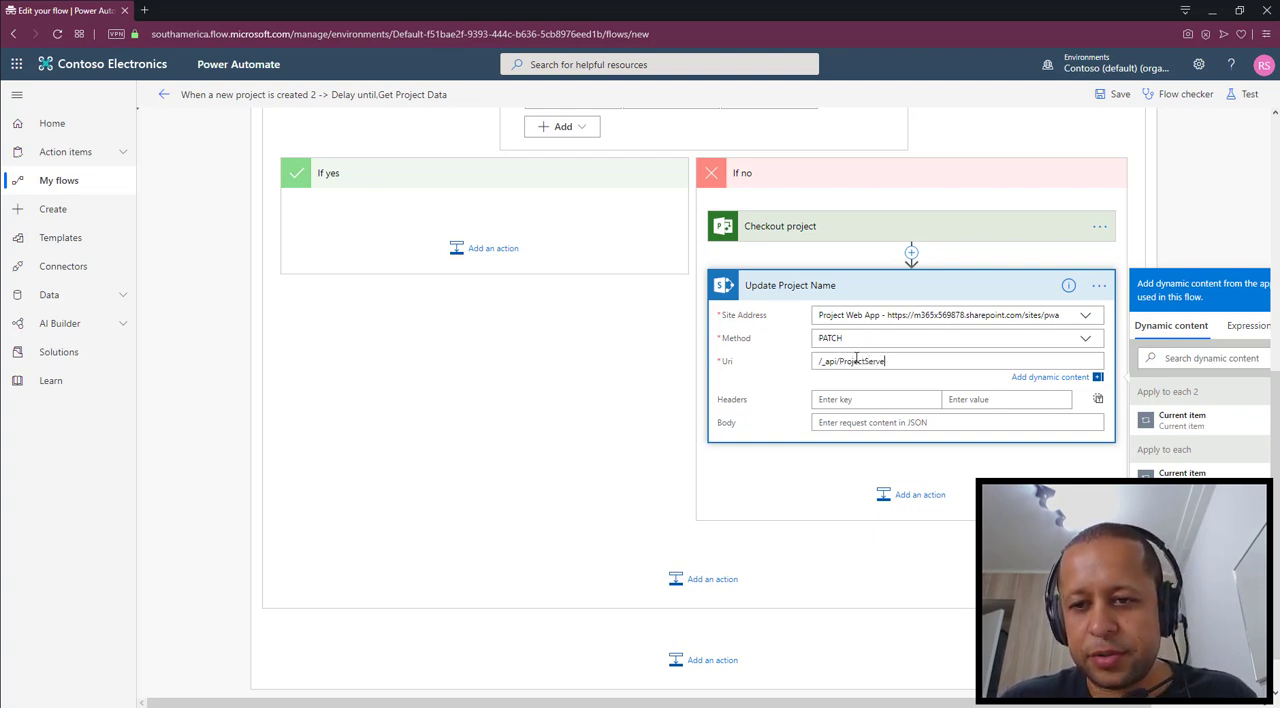
type("r")
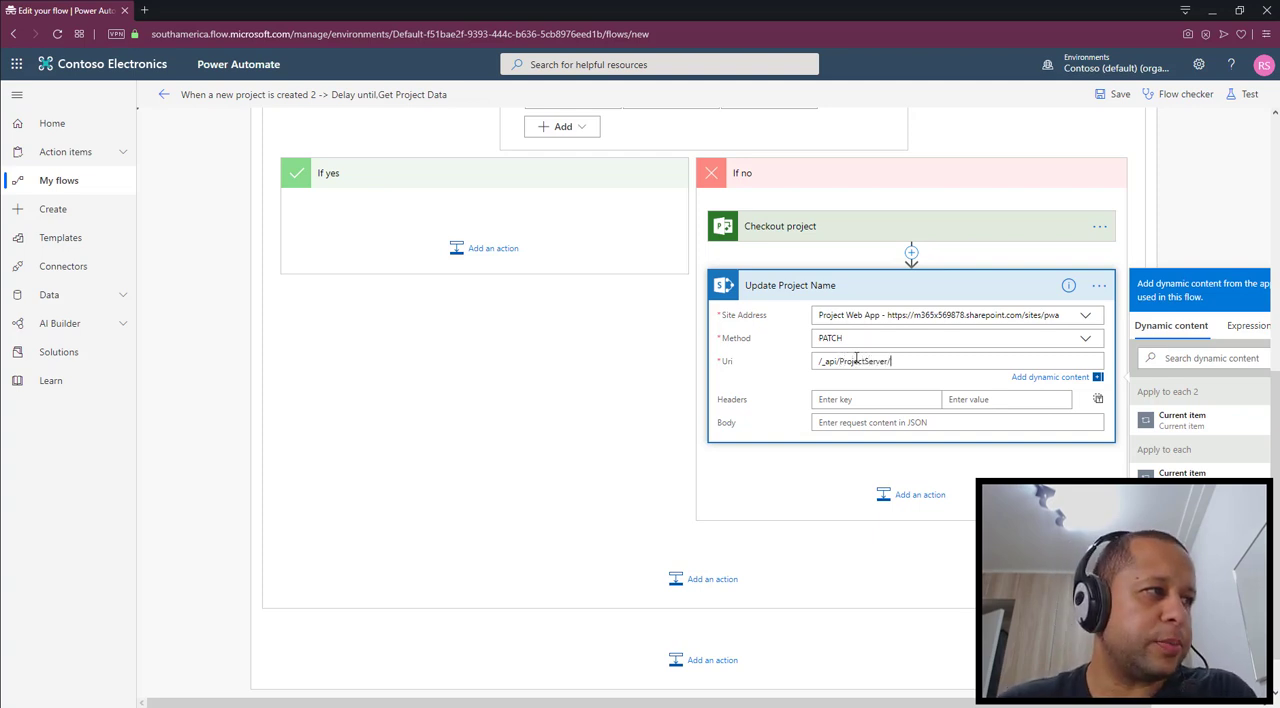
type("/Projec")
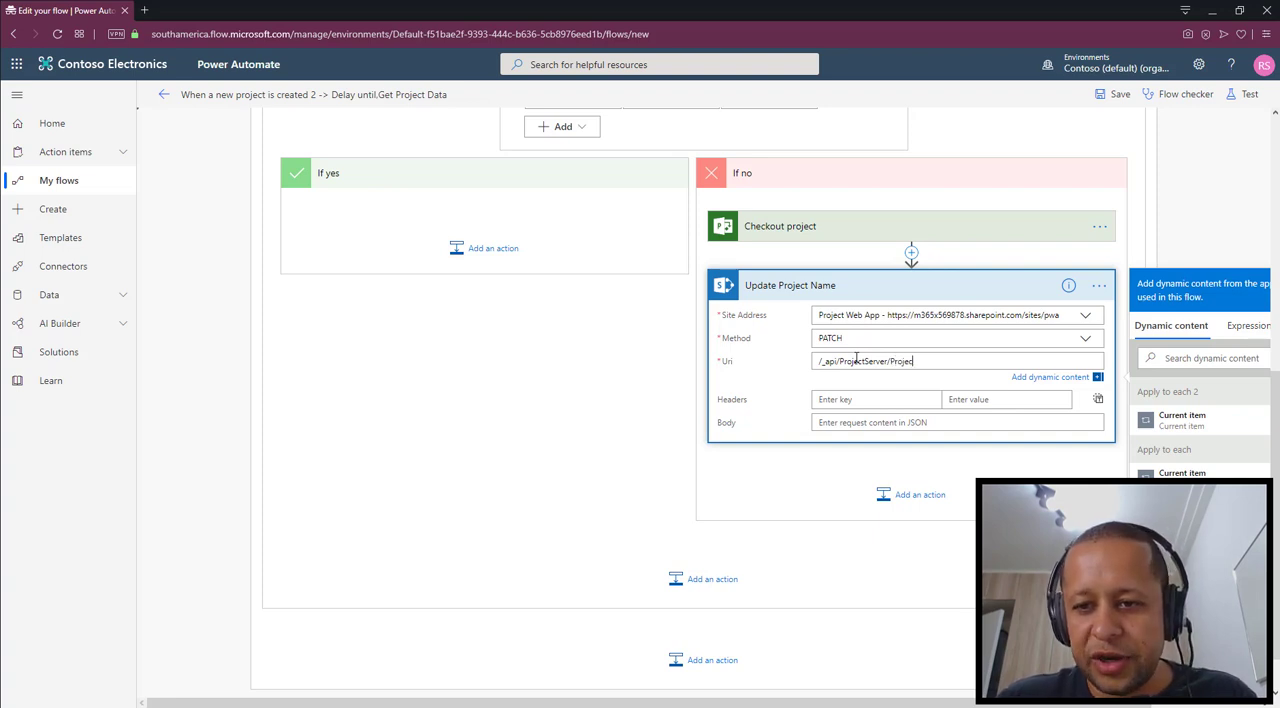
type("ts(")
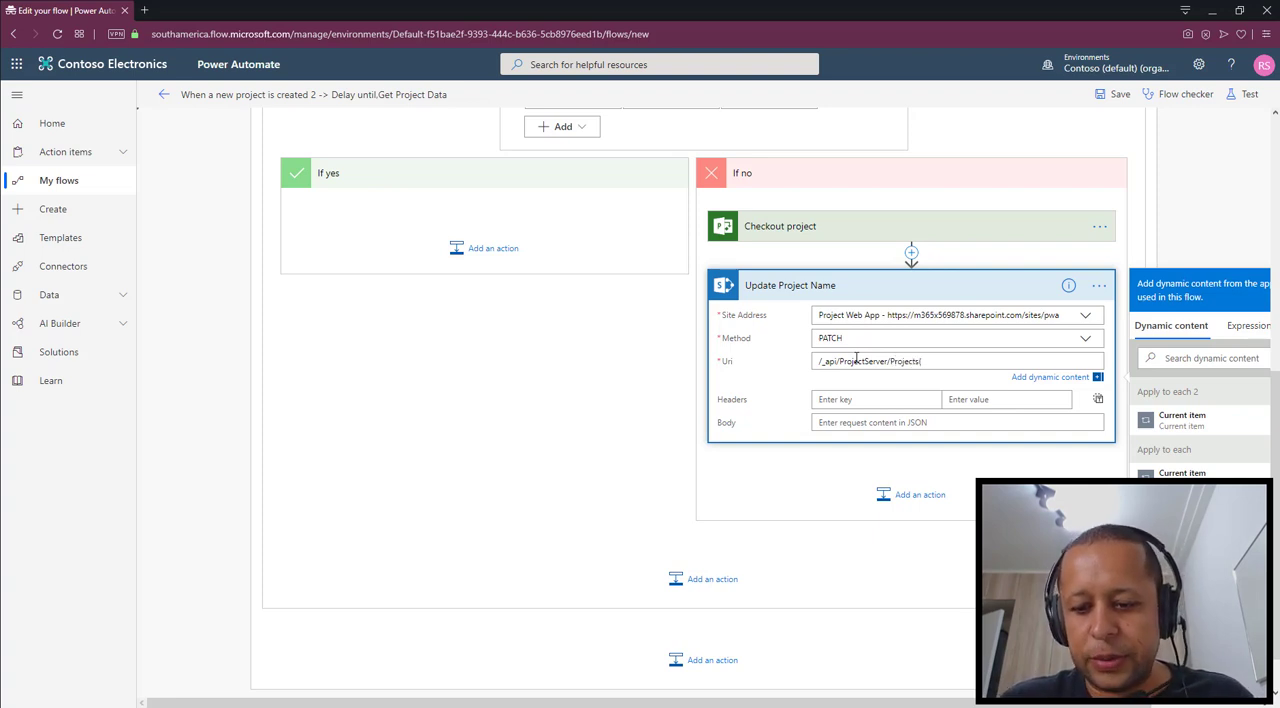
type(")")
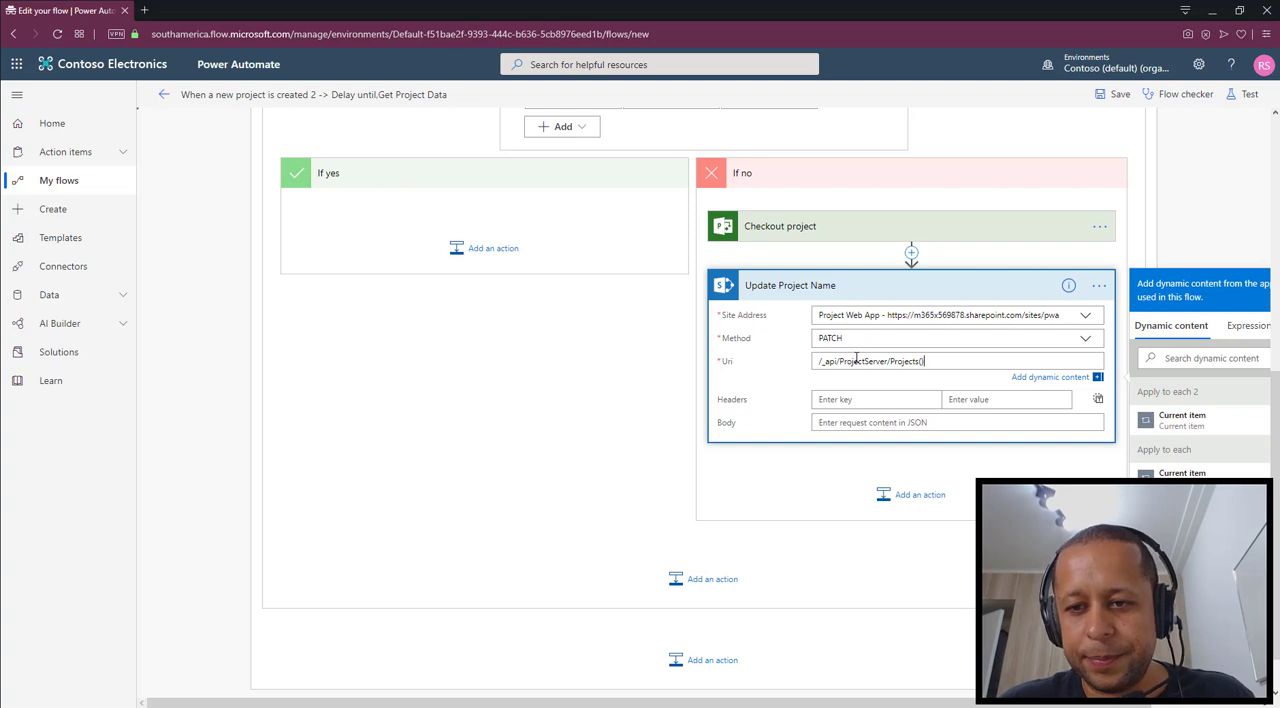
type("0")
key("BackSpace")
key("BackSpace")
key("BackSpace")
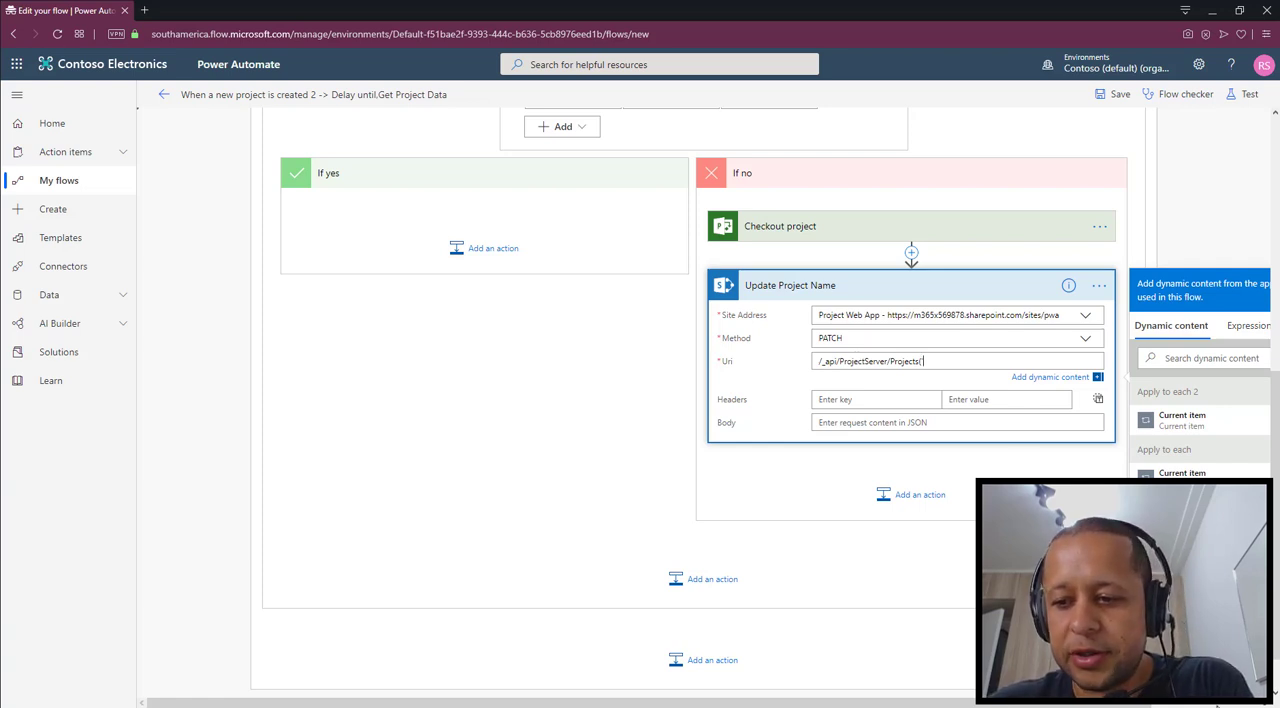
Append the expression items('Apply_to_each')['ProjectId'] to the Update Project Name action's Uri and close it with ')
left_click(1214, 701)
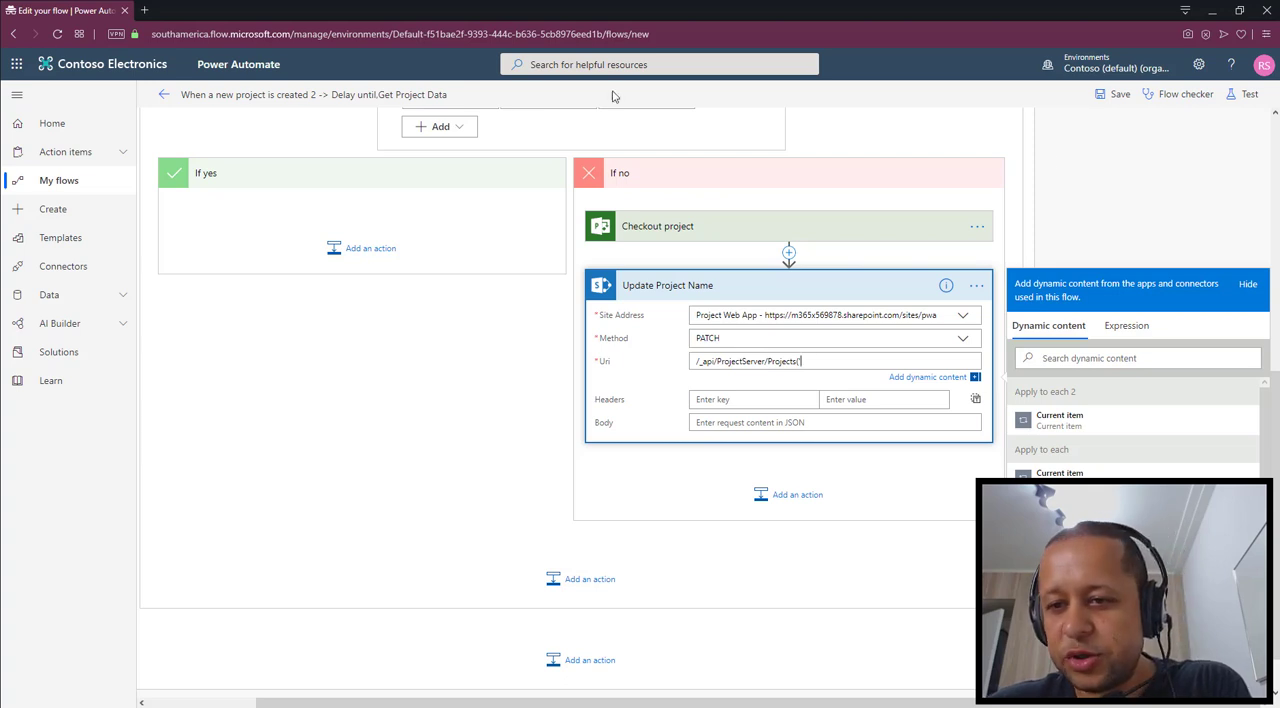
left_click(1137, 334)
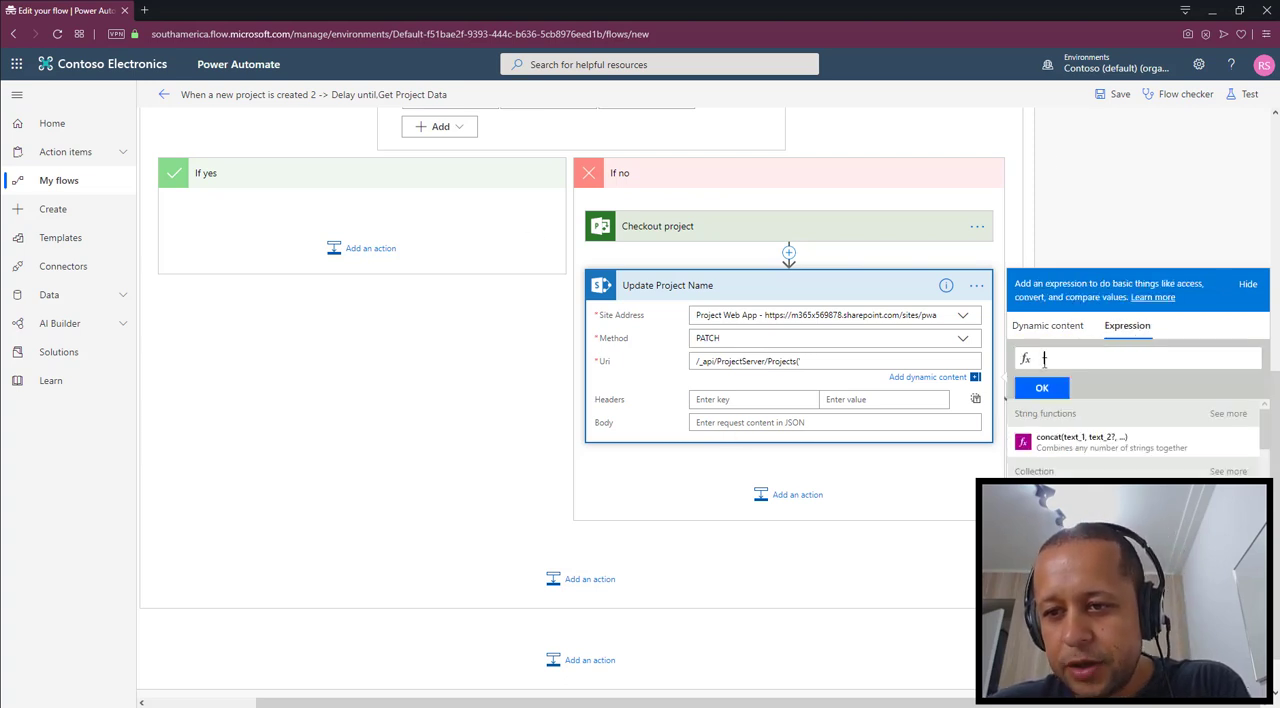
left_click(1043, 362)
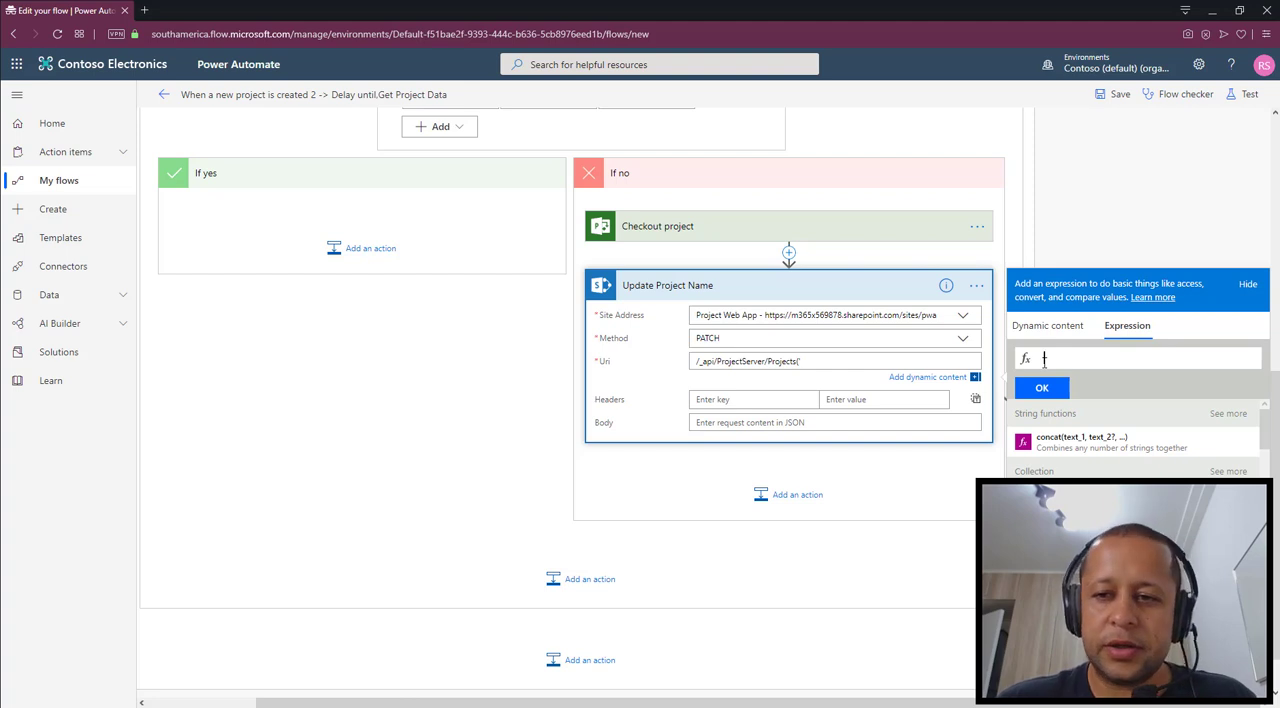
type("items('Apply")
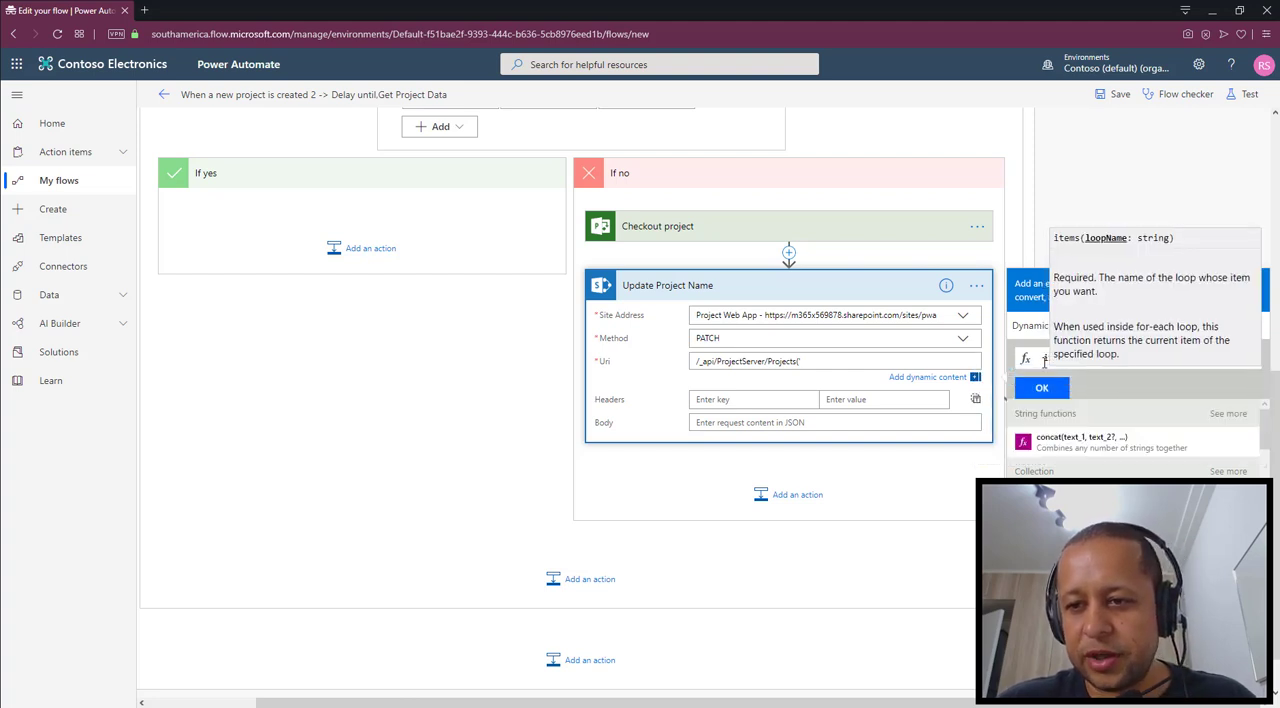
type("_to_each")
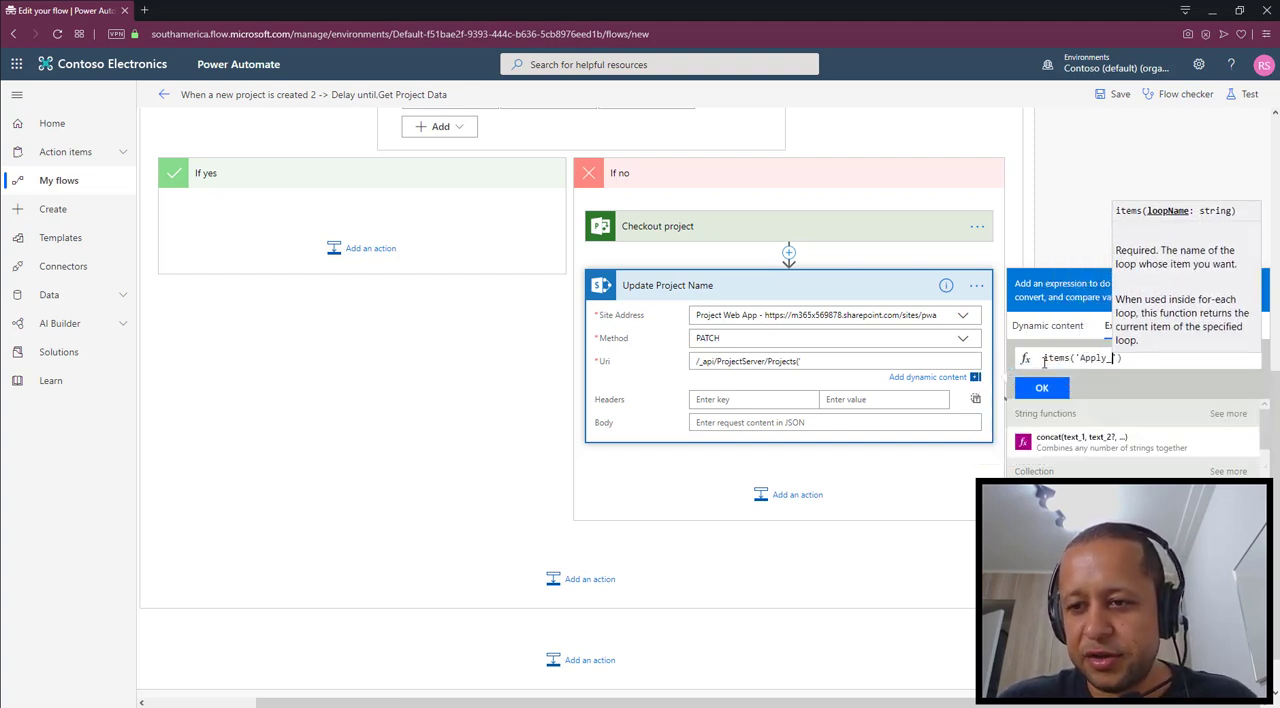
type("')['")
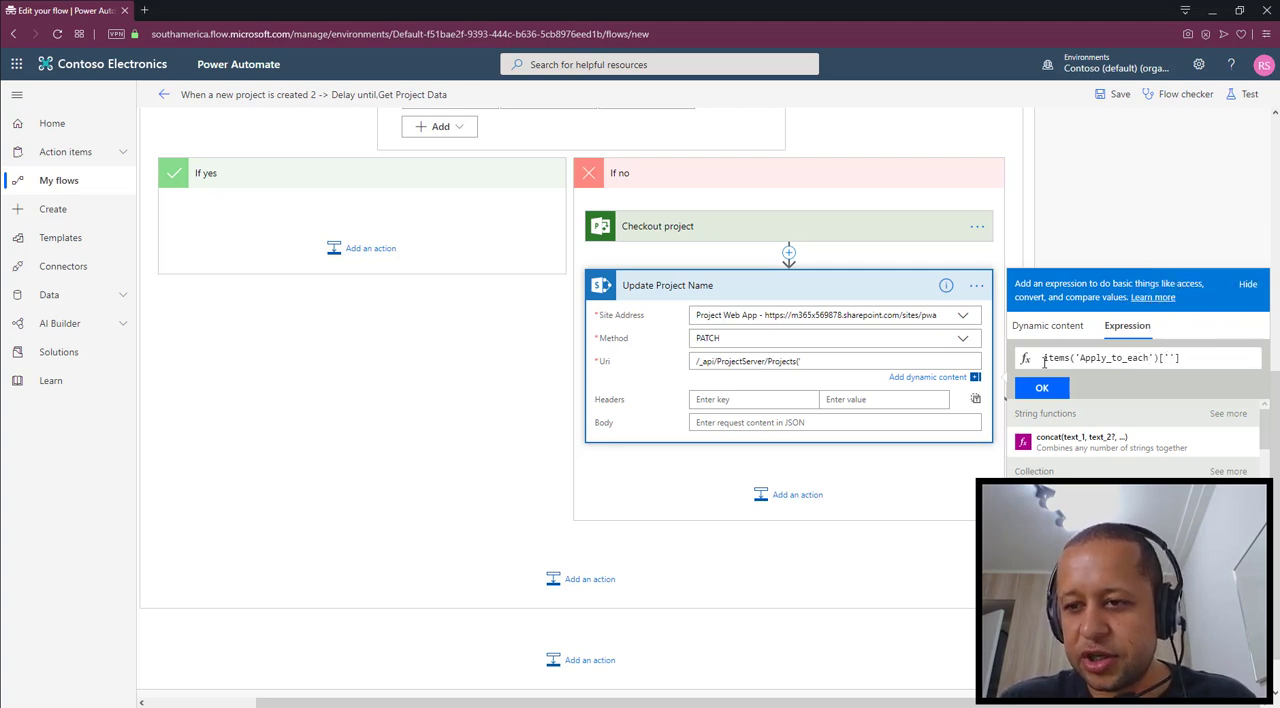
type("ProjectId']")
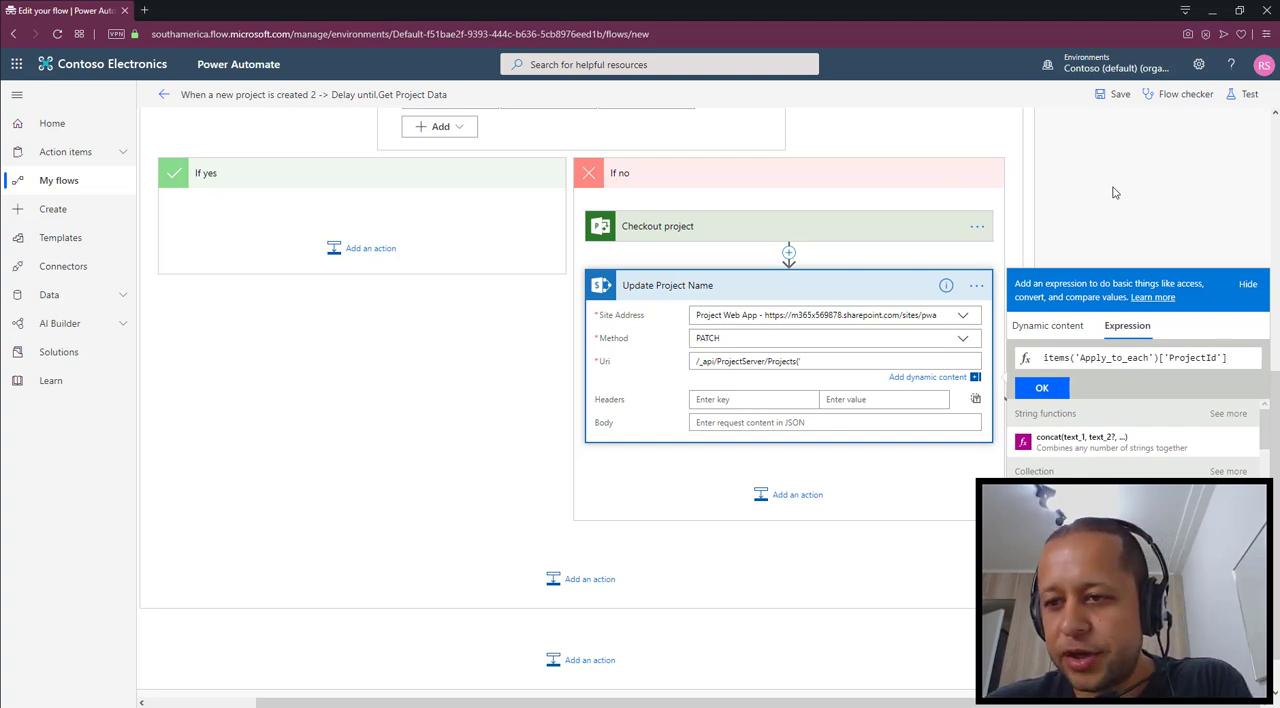
left_click(1050, 396)
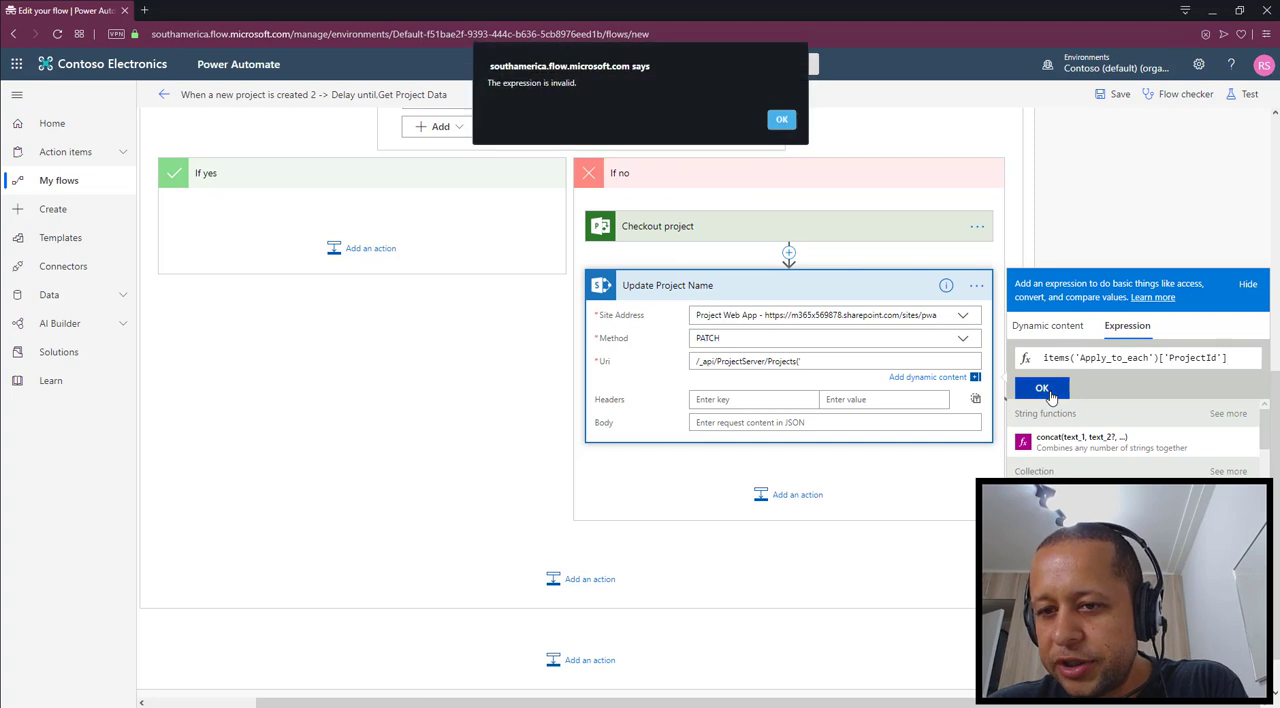
left_click(786, 121)
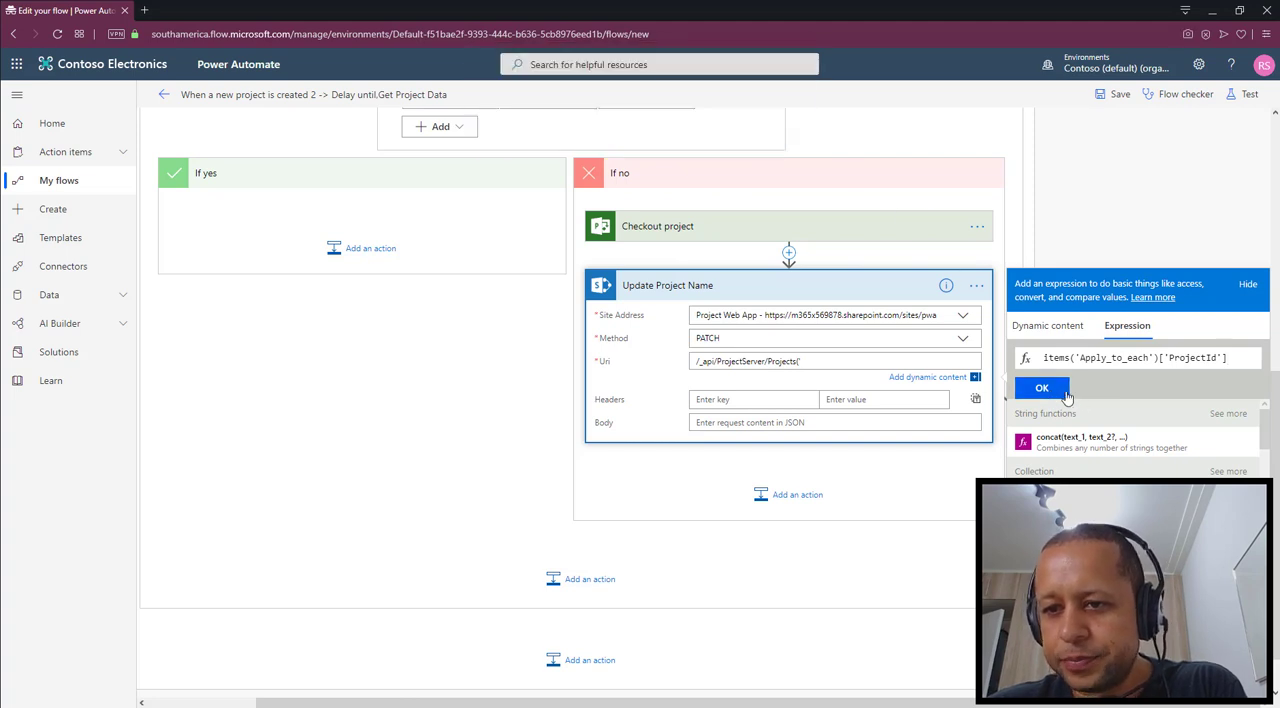
left_click(1062, 393)
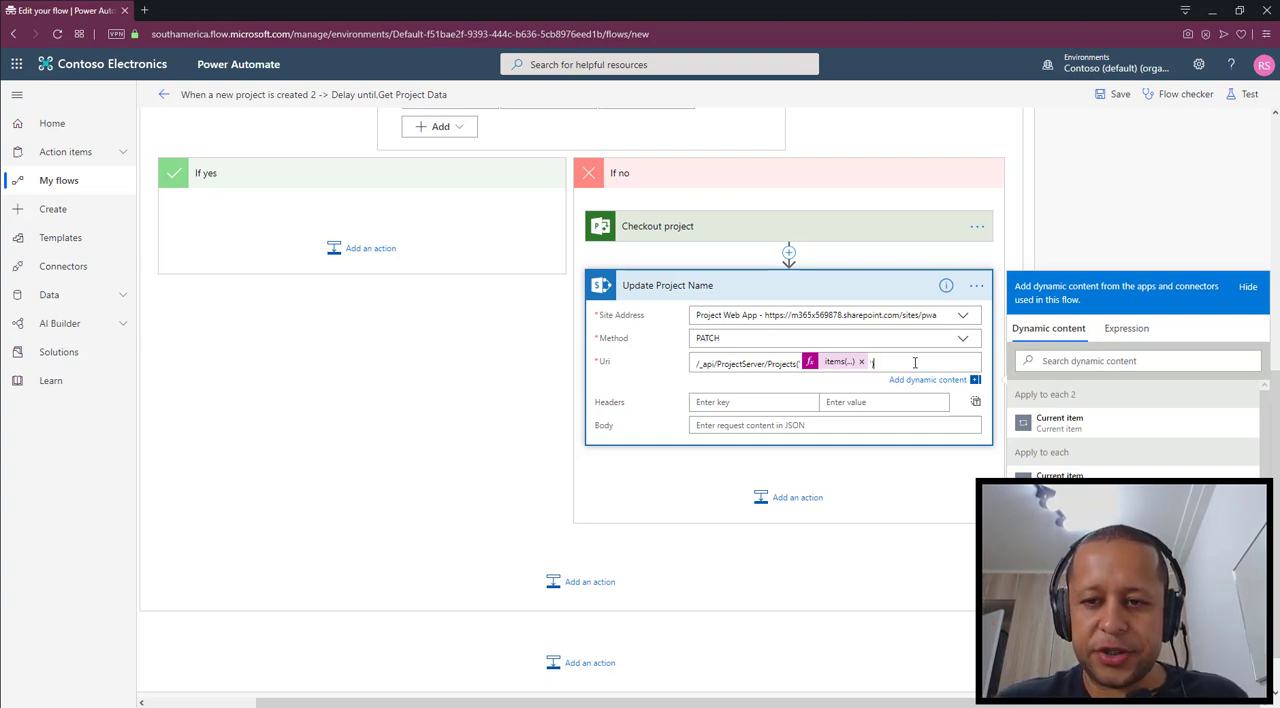
type("')")
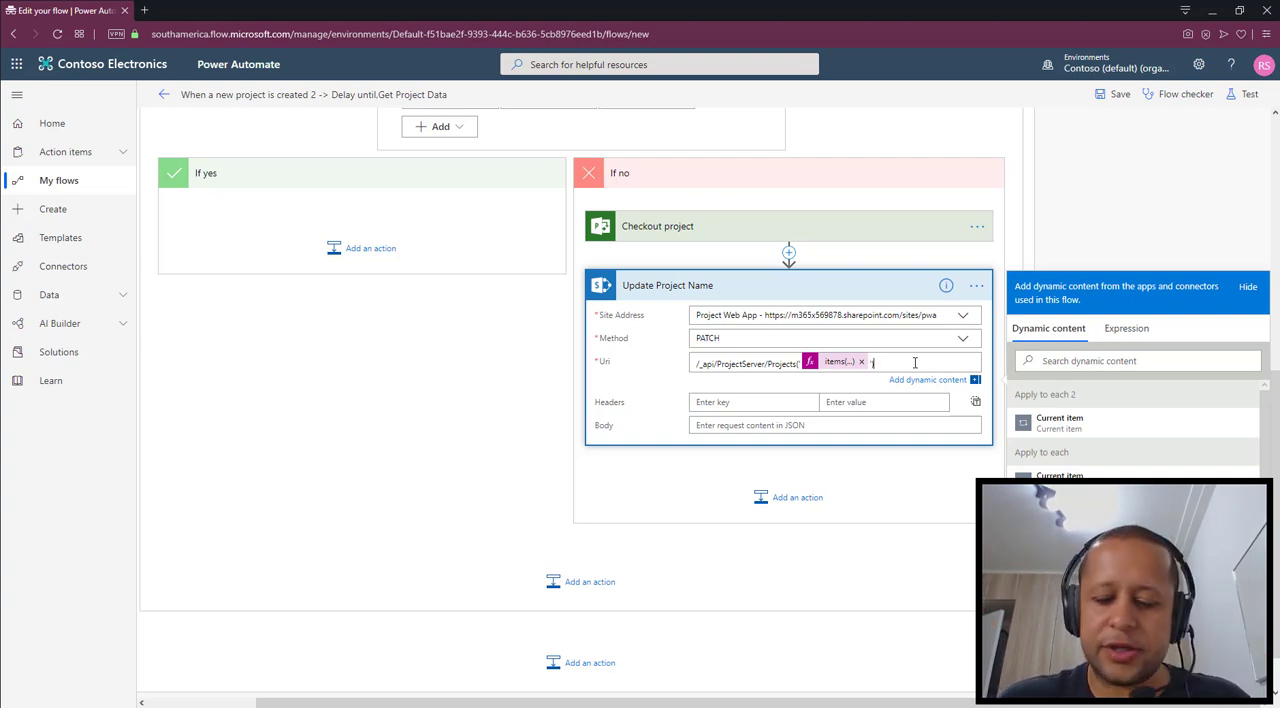
type("/")
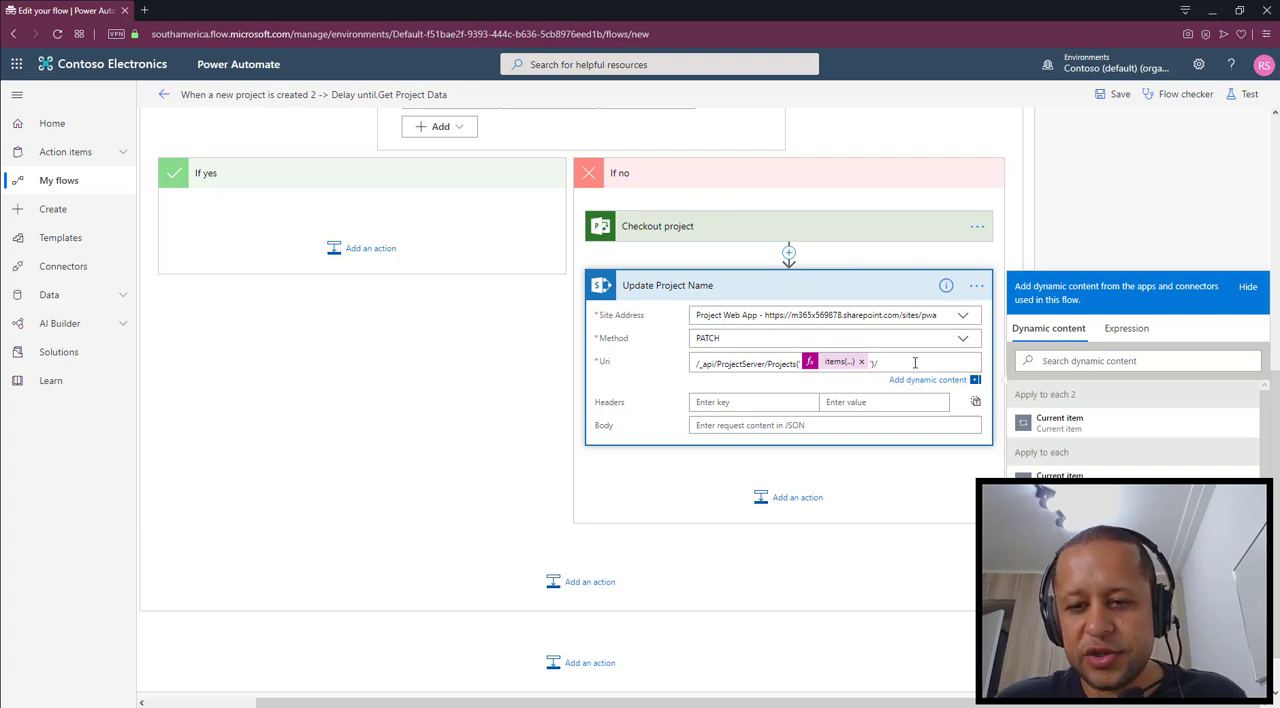
type("Draft/")
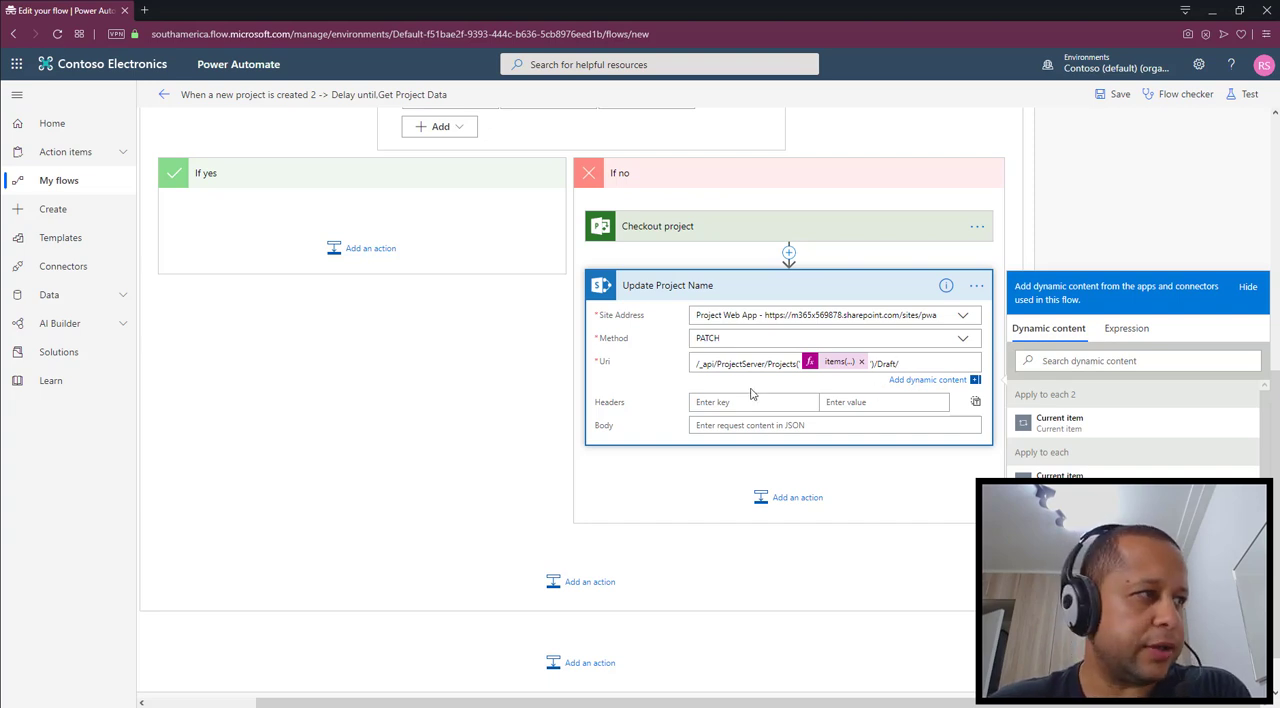
Complete the Update Project Name action's Uri with /Draft/ and add an Accept header with the value application/json;odata=nometadata
left_click(724, 403)
type("A")
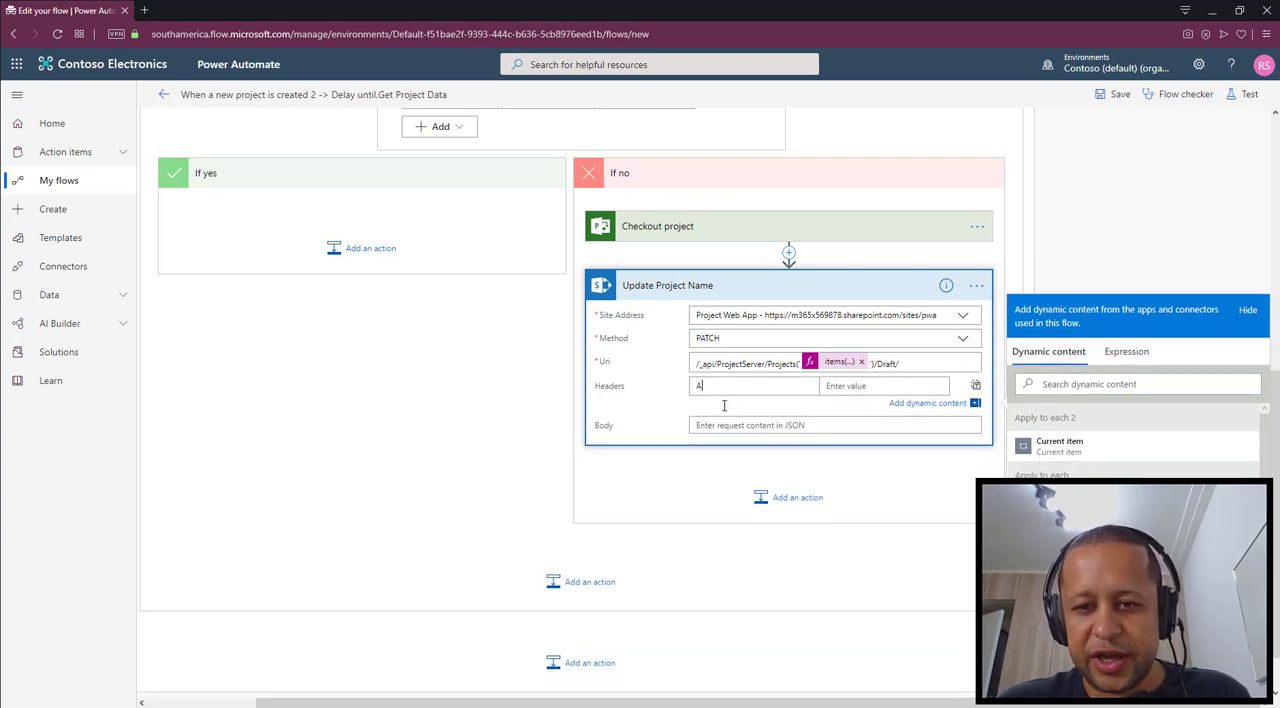
type("ccept")
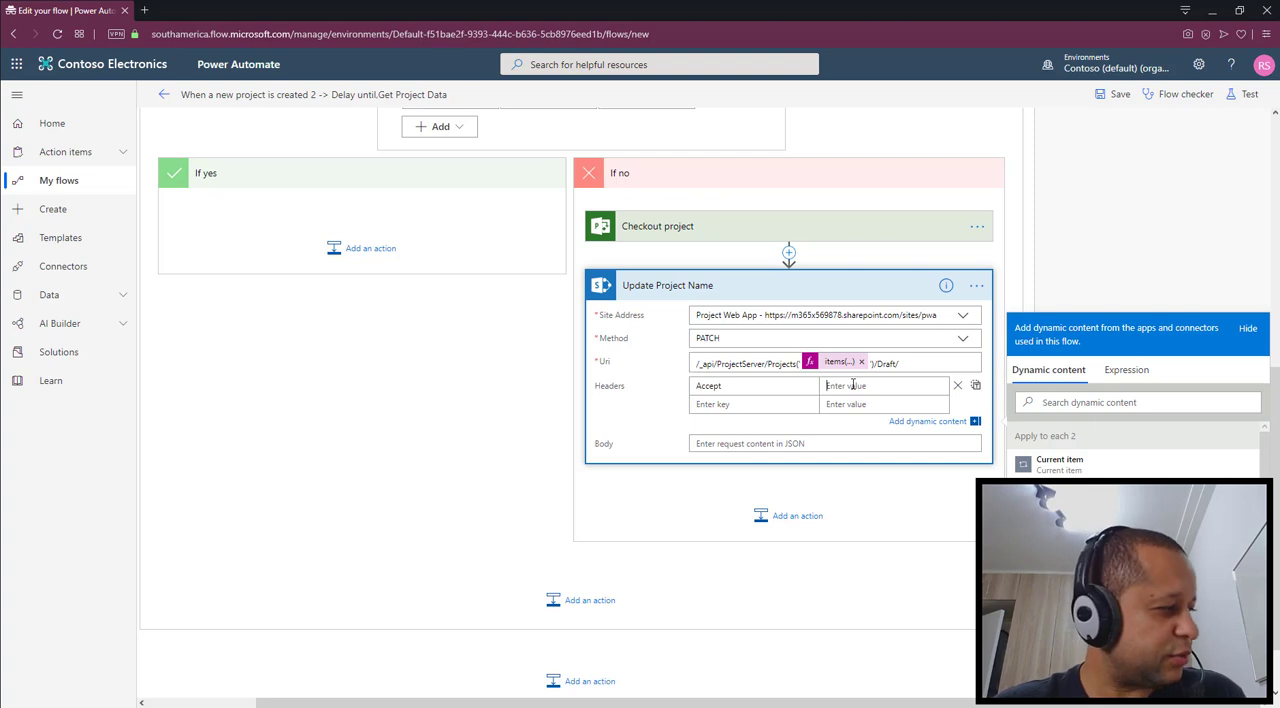
type("application/json;odata=nometadata")
Add a Content-Type header with the value application/json;odata=nometadata to the Update Project Name action
left_click(768, 417)
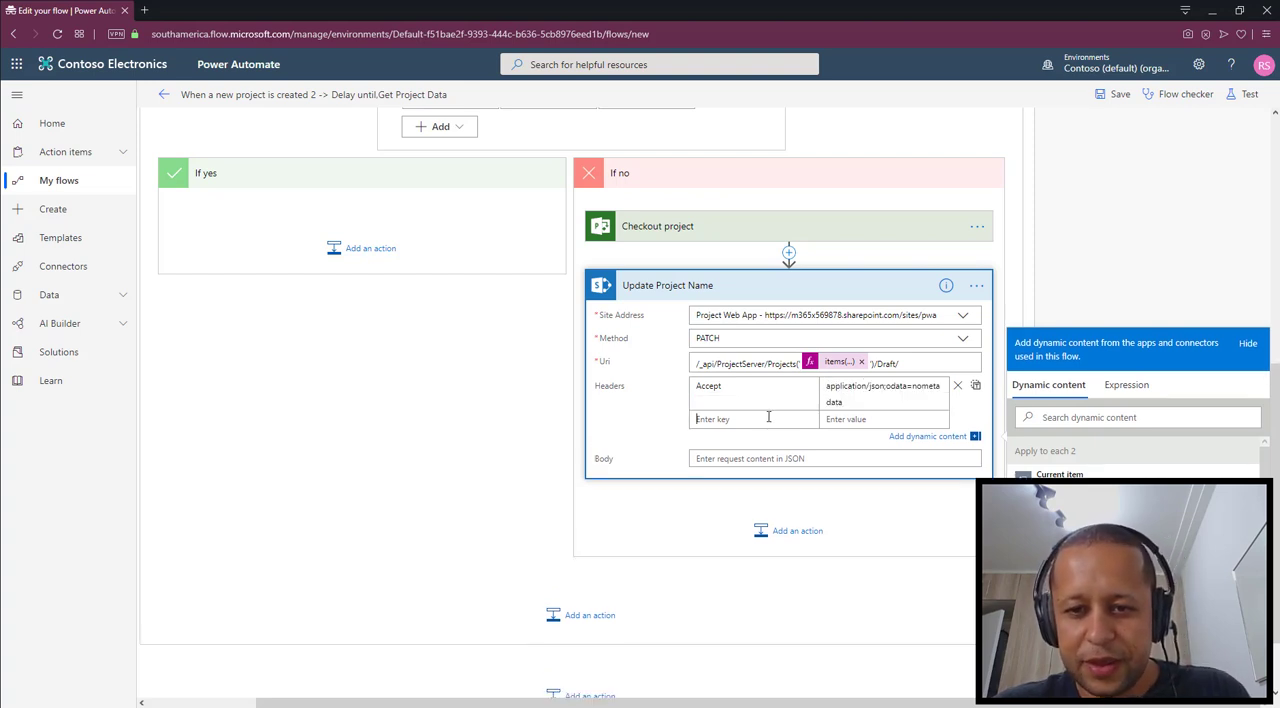
type("Content")
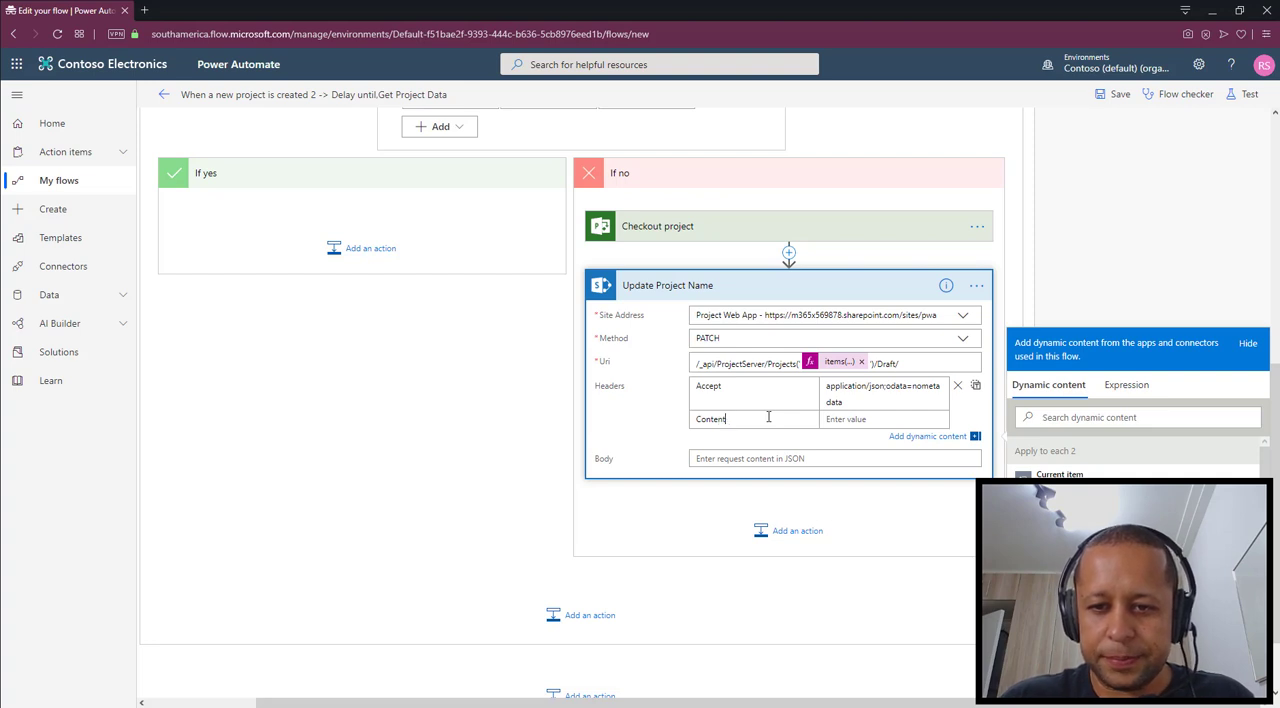
type("-Type")
key("Tab")
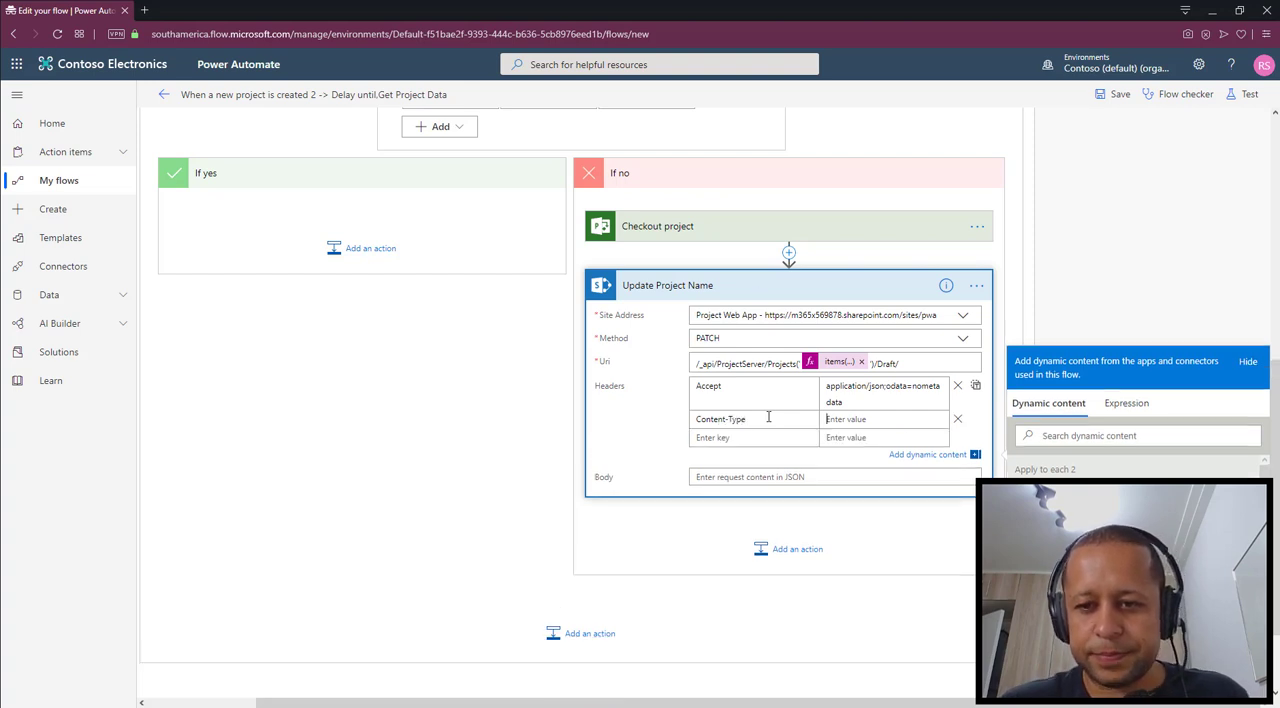
type("application/json;odata=nometadata")
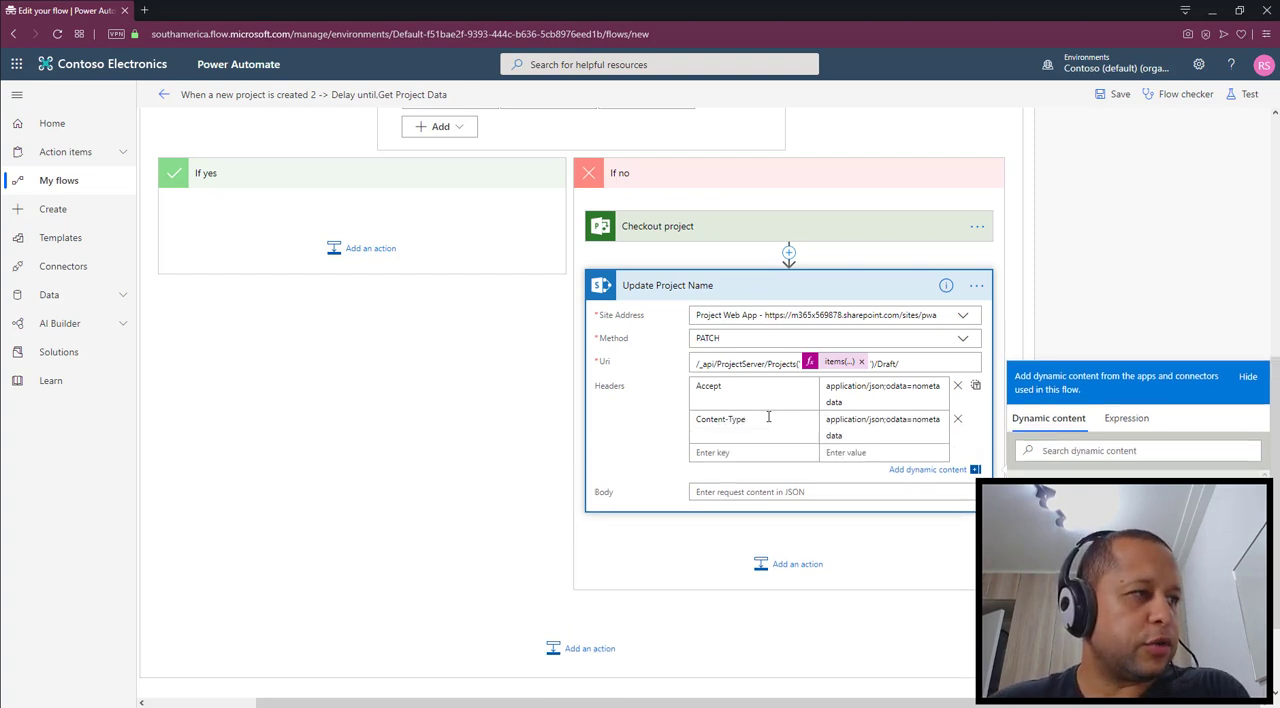
Add an IF-MATCH header with the value * to the Update Project Name action
left_click(721, 451)
type("IF-MAT")
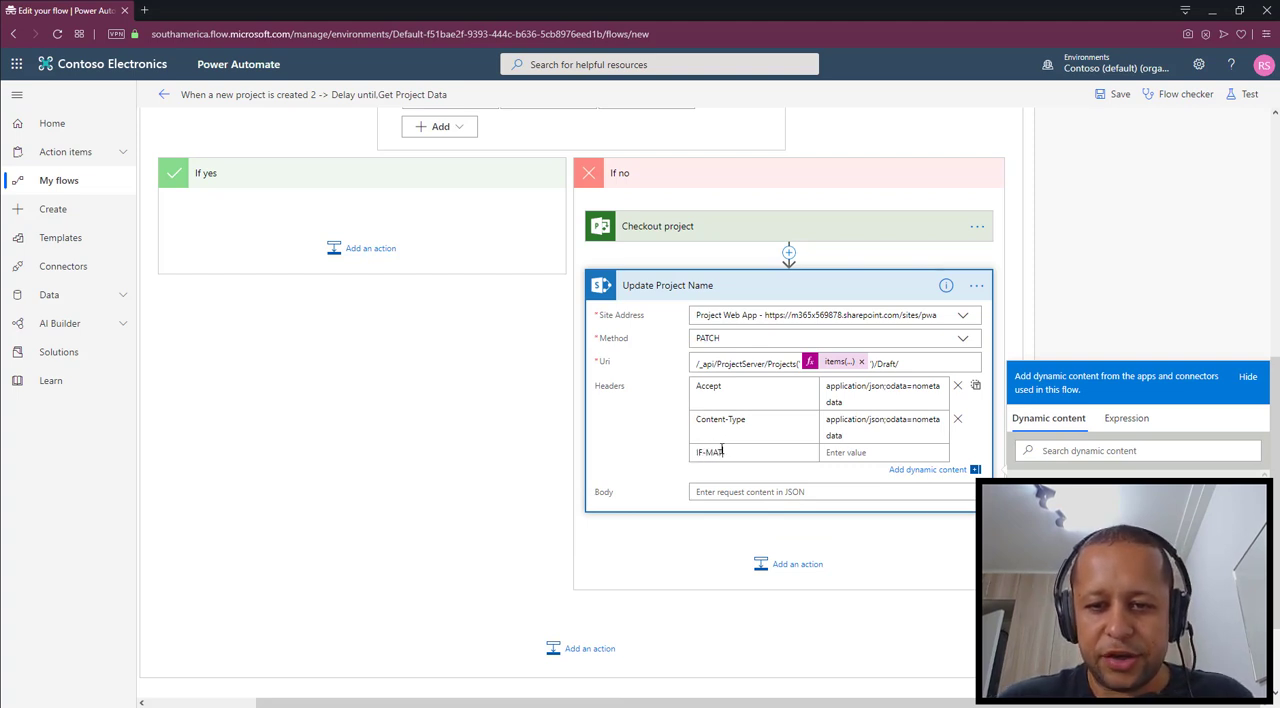
type("CH")
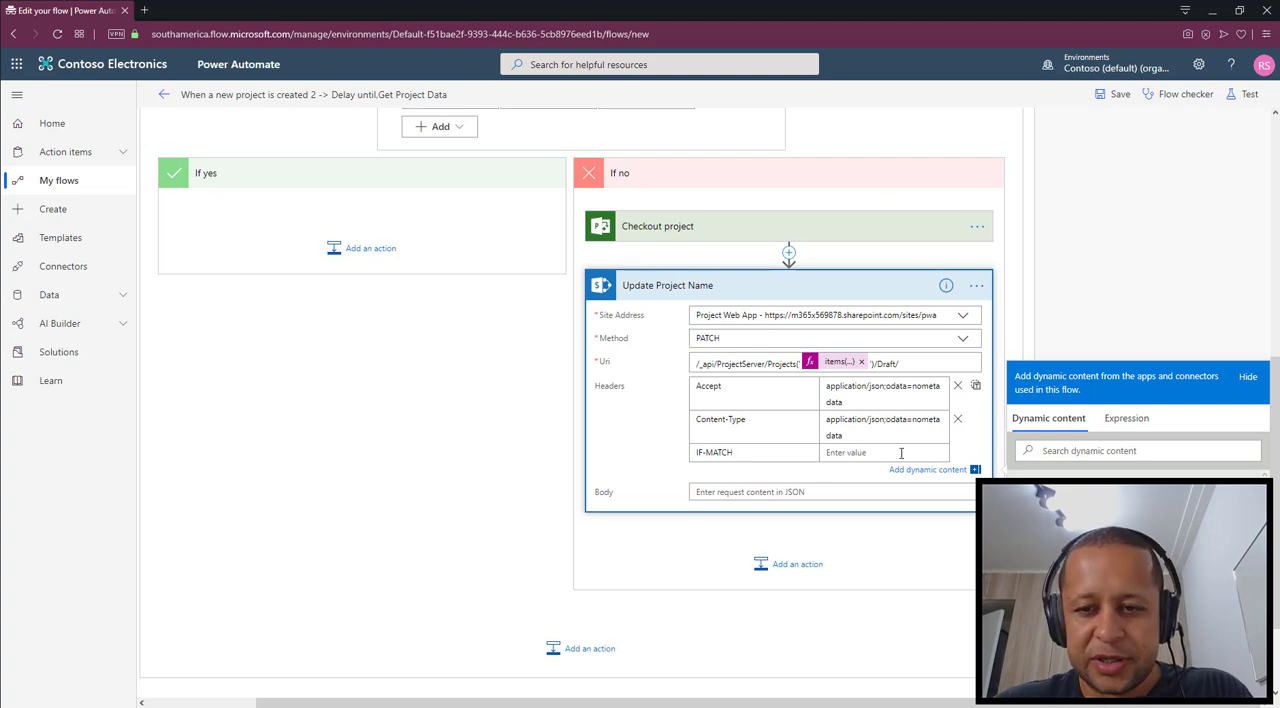
left_click(901, 453)
type("*")
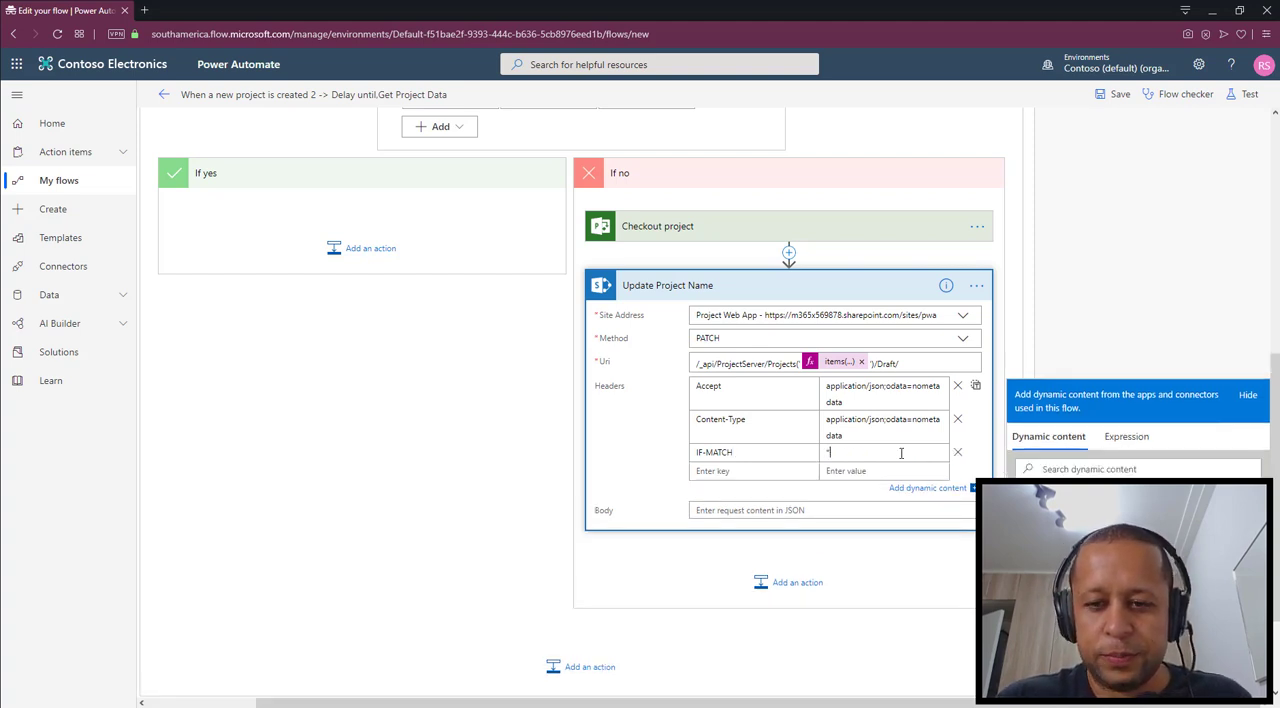
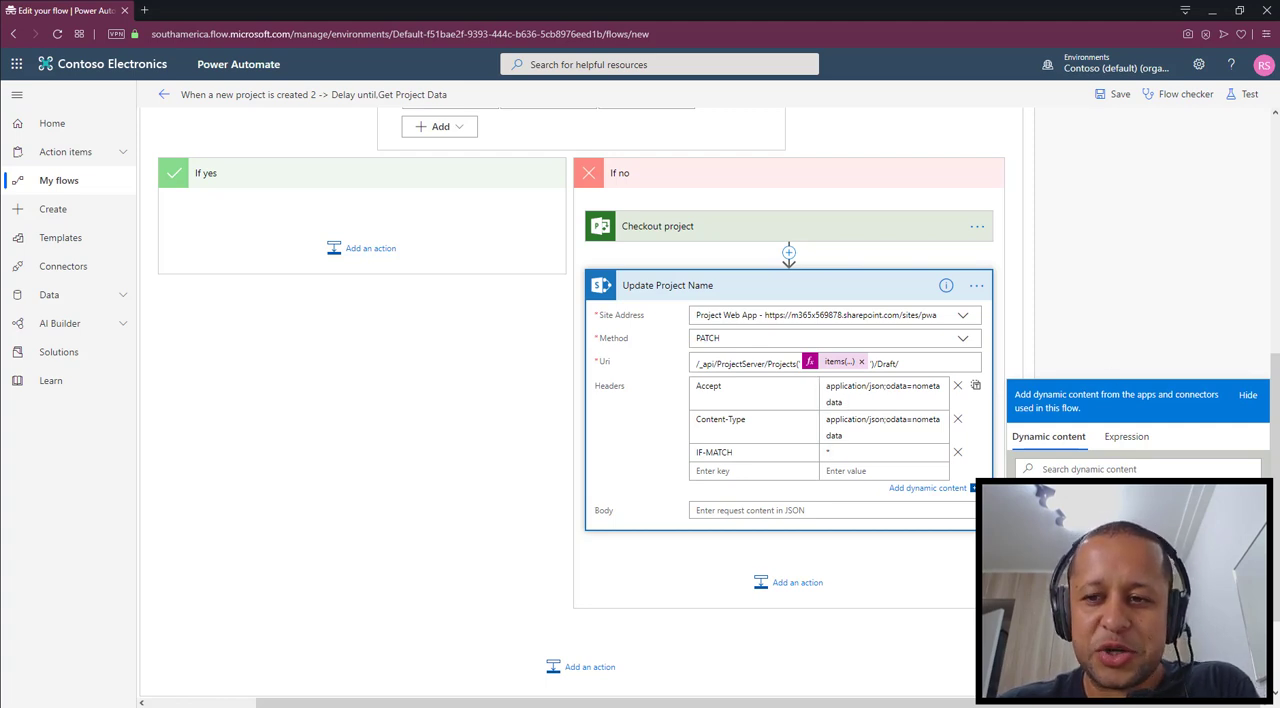
Start the Update Project Name action's Body with an opening brace and, on a new line, "Name":"
left_click(1146, 280)
scroll(1146, 280, "down", 2)
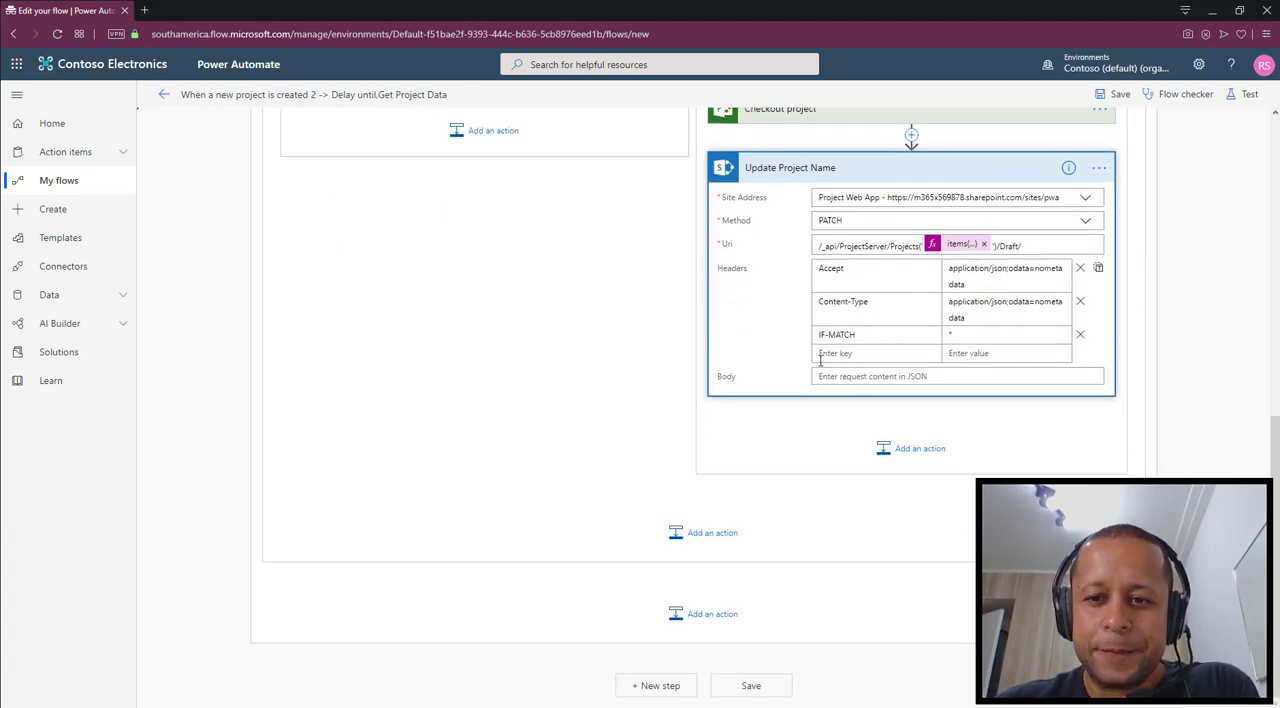
left_click(846, 378)
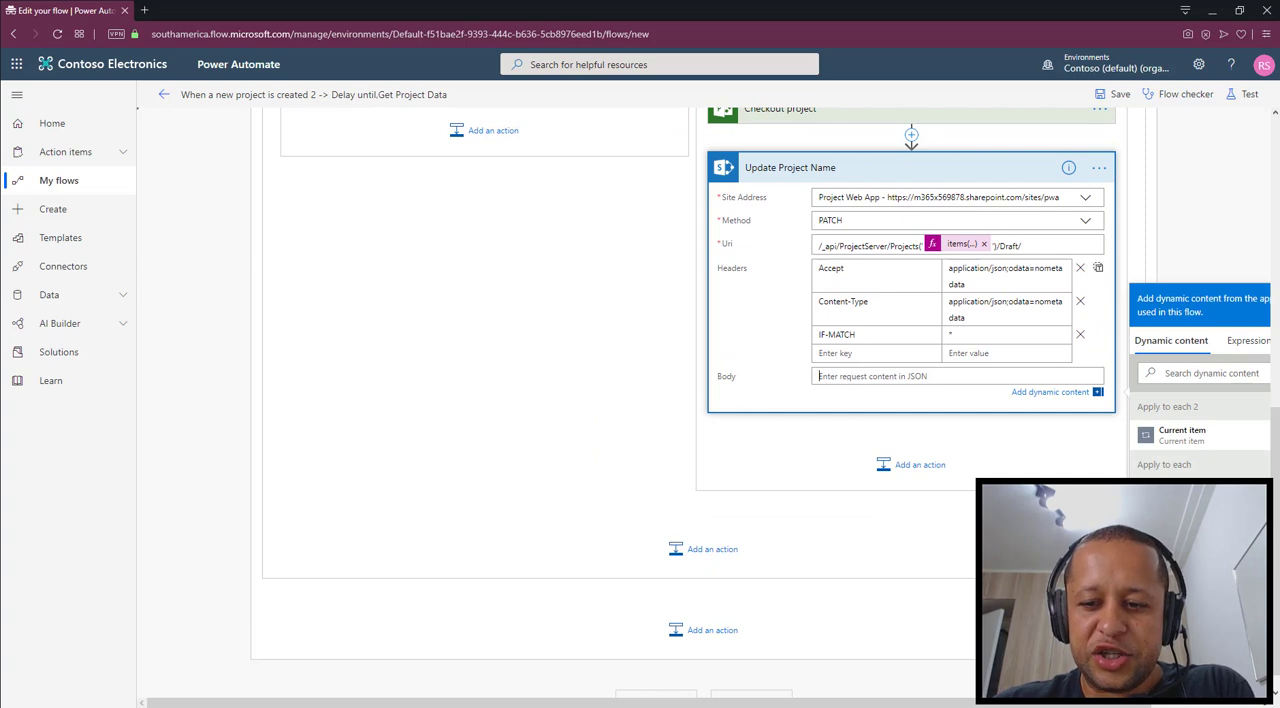
left_click(1216, 703)
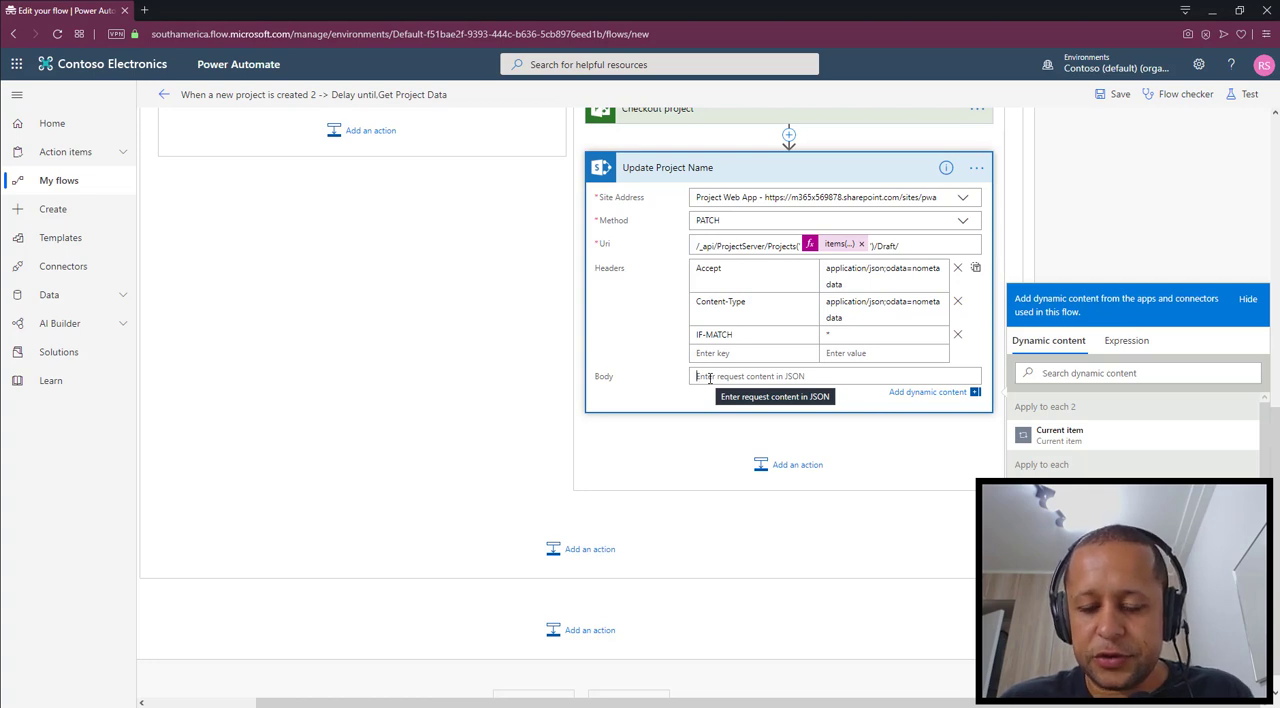
type("{")
key("Return")
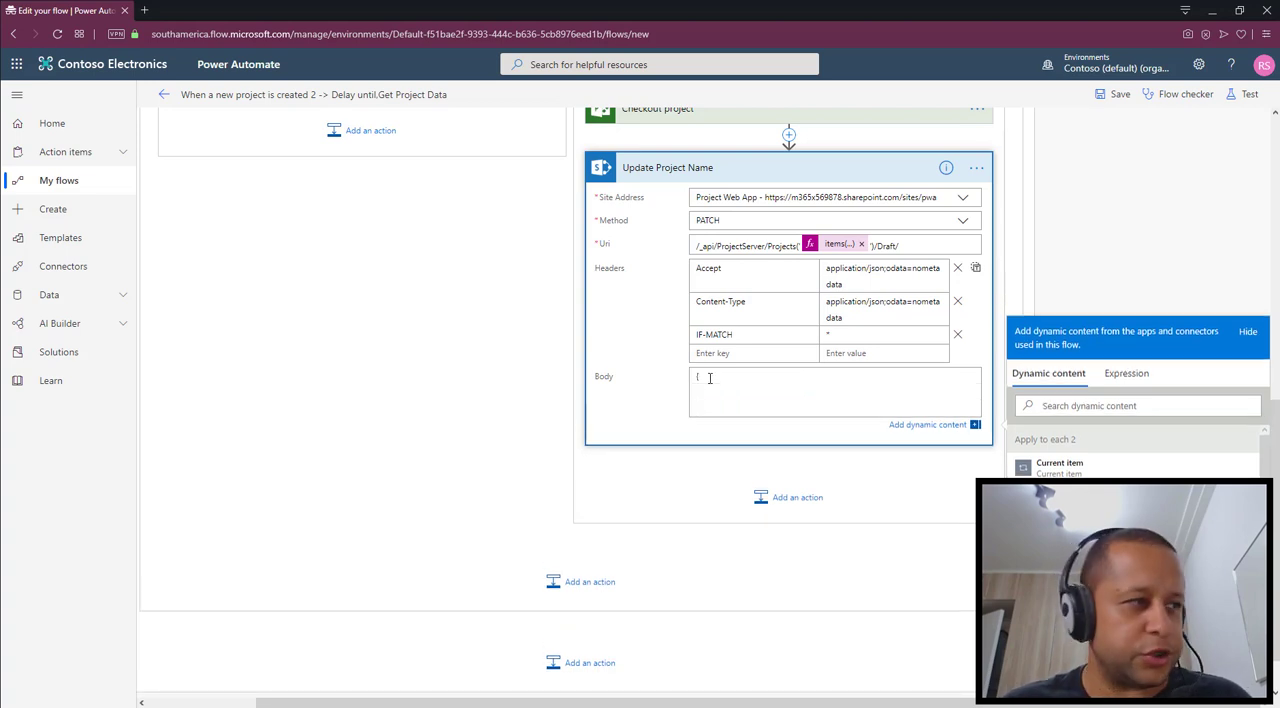
type("\"")
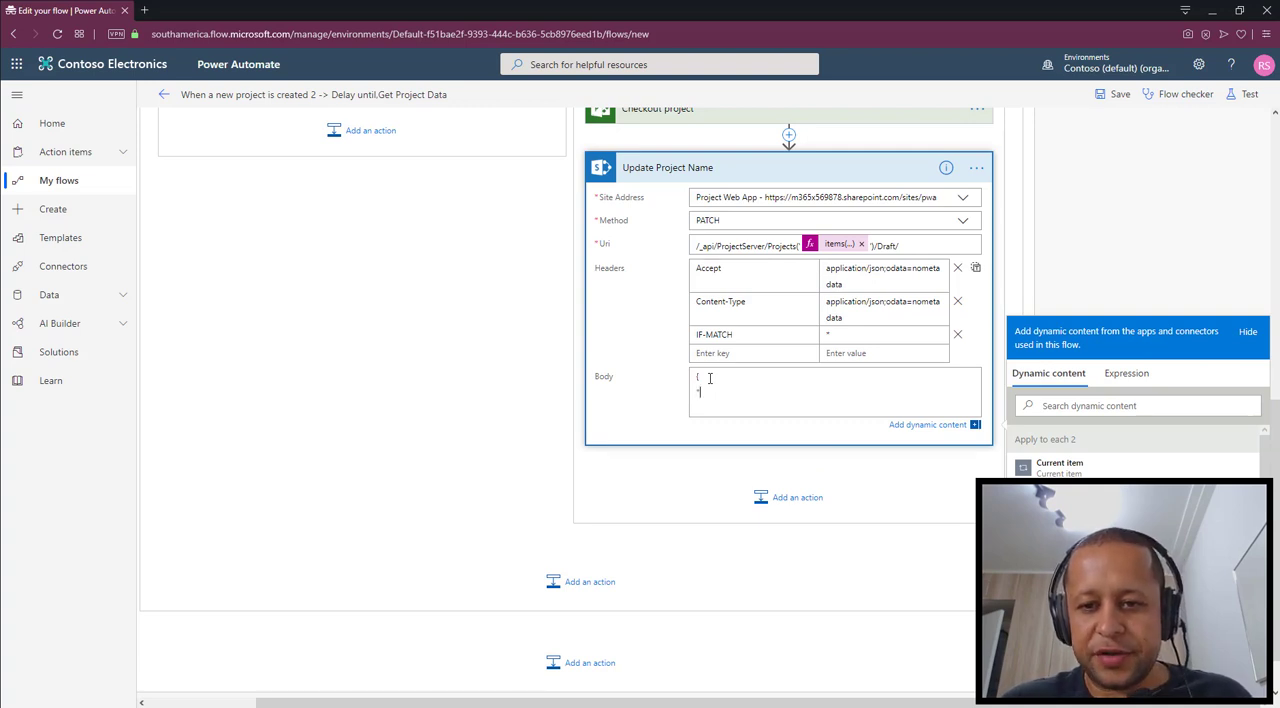
type("Name\":")
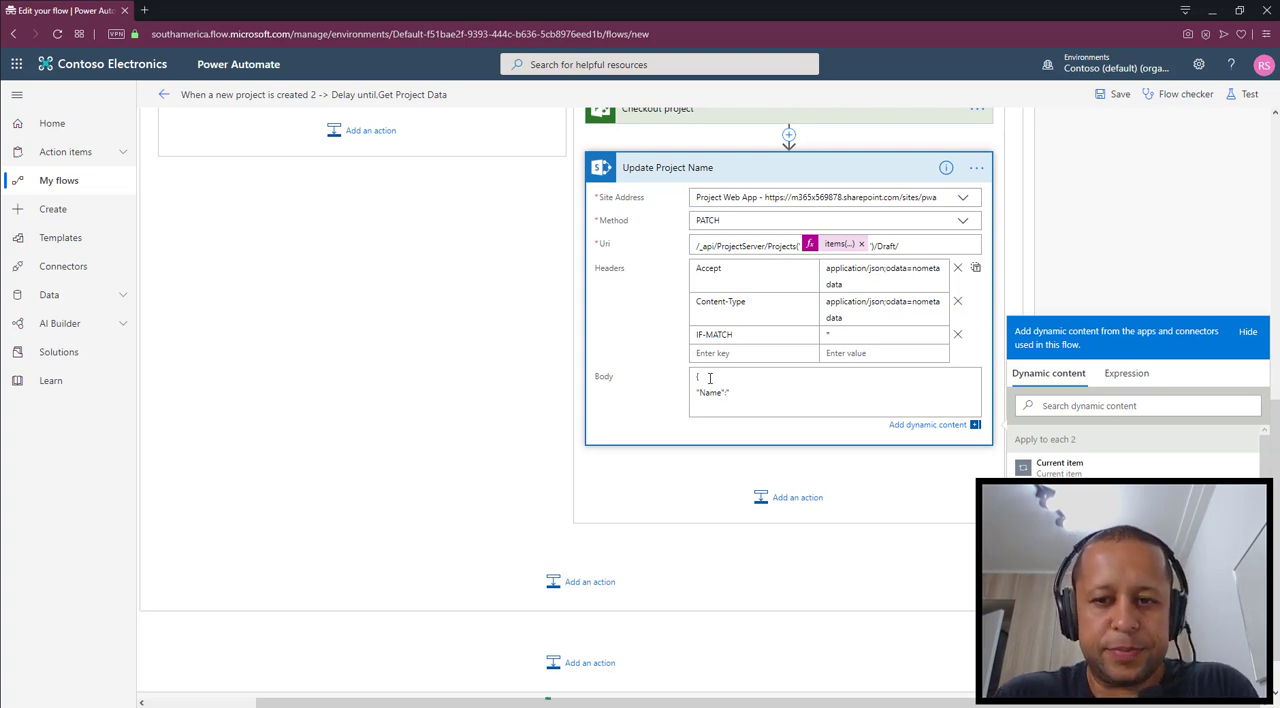
key("Left")
key("Left")
key("Left")
key("Left")
key("Left")
key("Left")
key("Left")
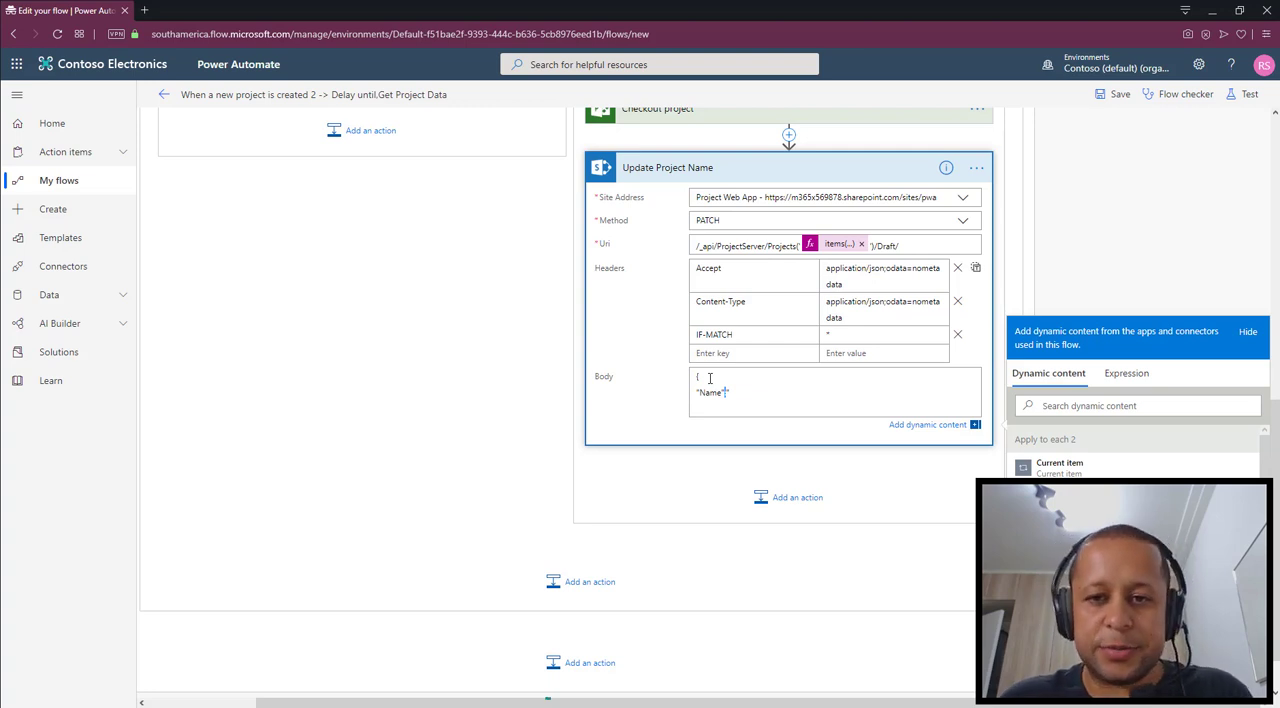
type(":")
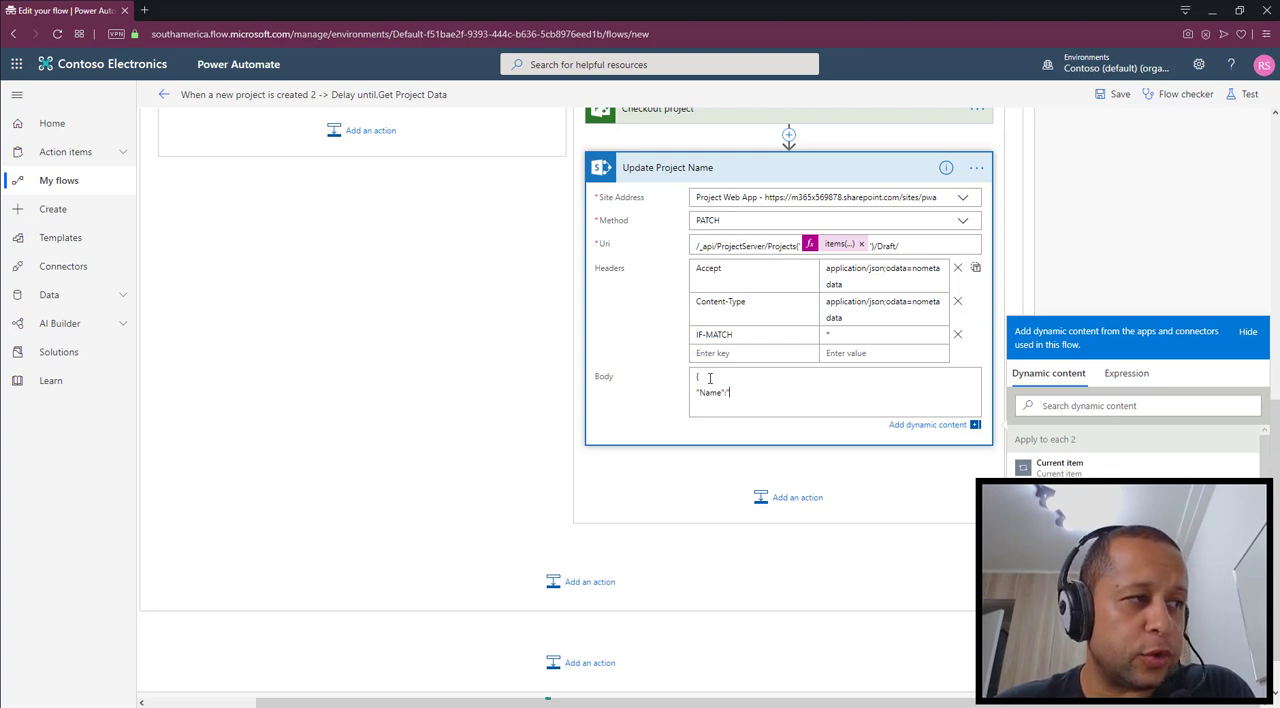
Try to add the expression items('Apply_to_each')['InternalId'] to the Body of the Update Project Name action
left_click(1127, 388)
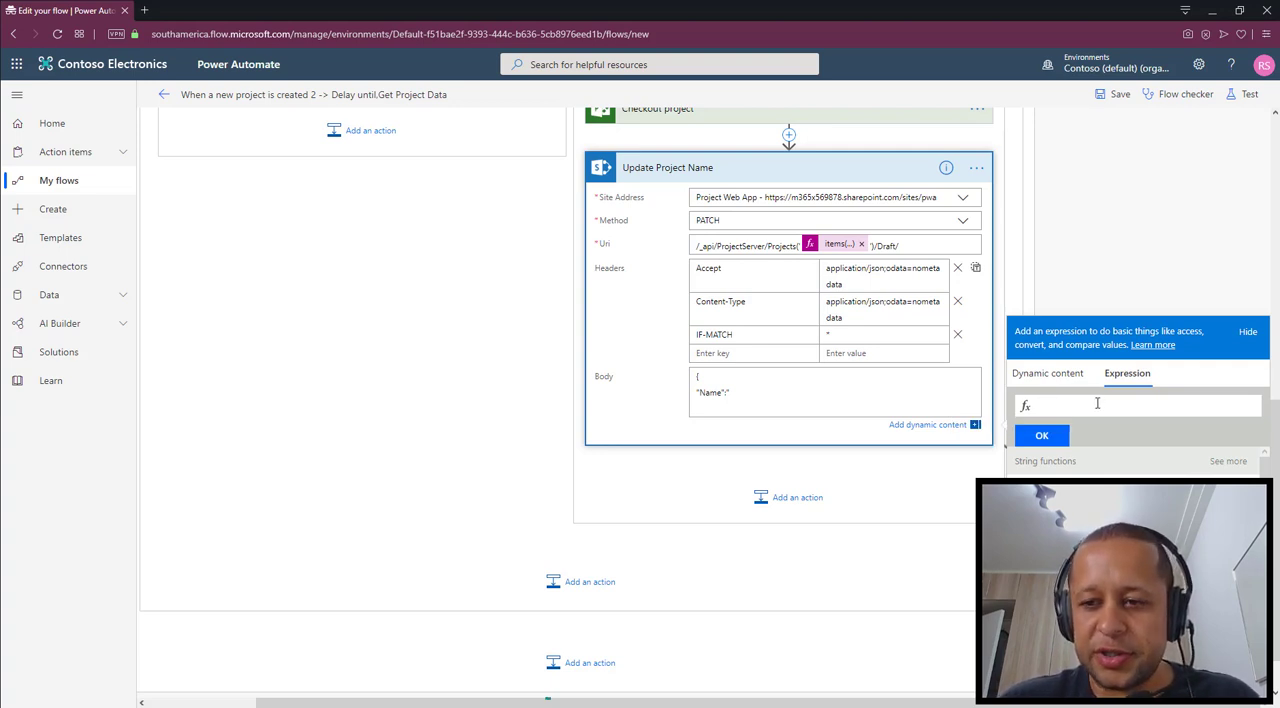
type("items('Ap")
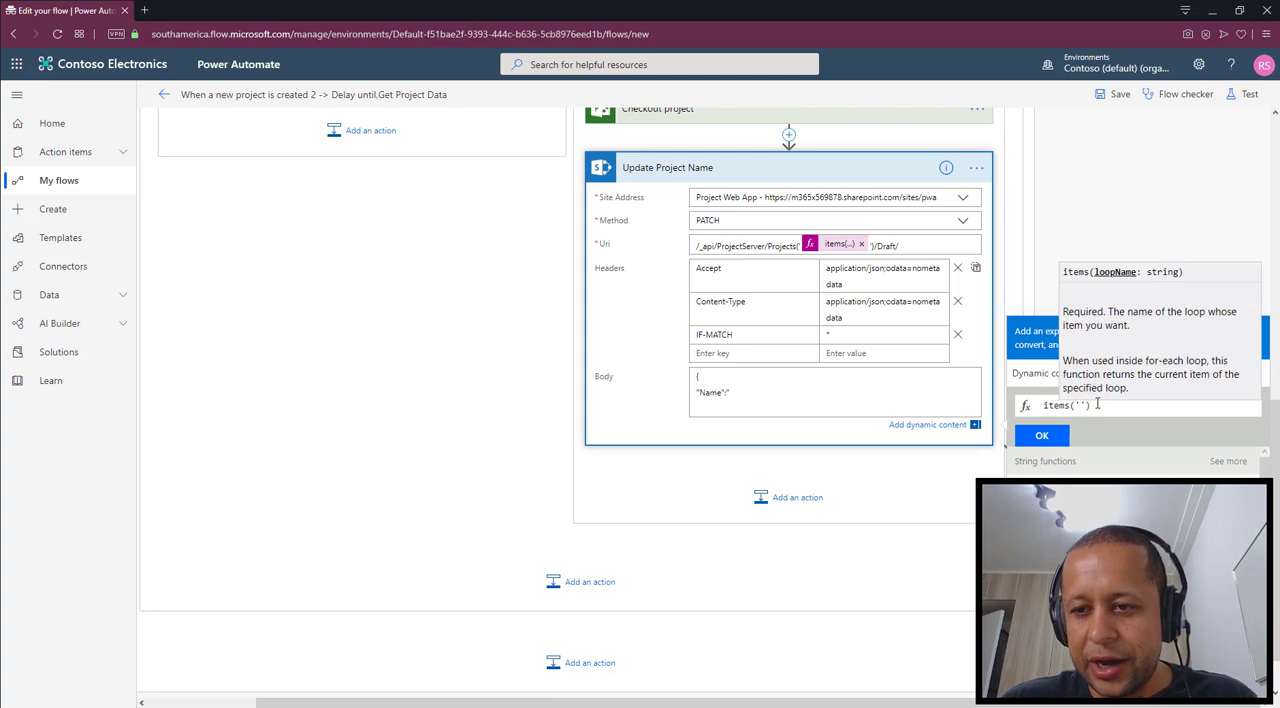
type("ply_to")
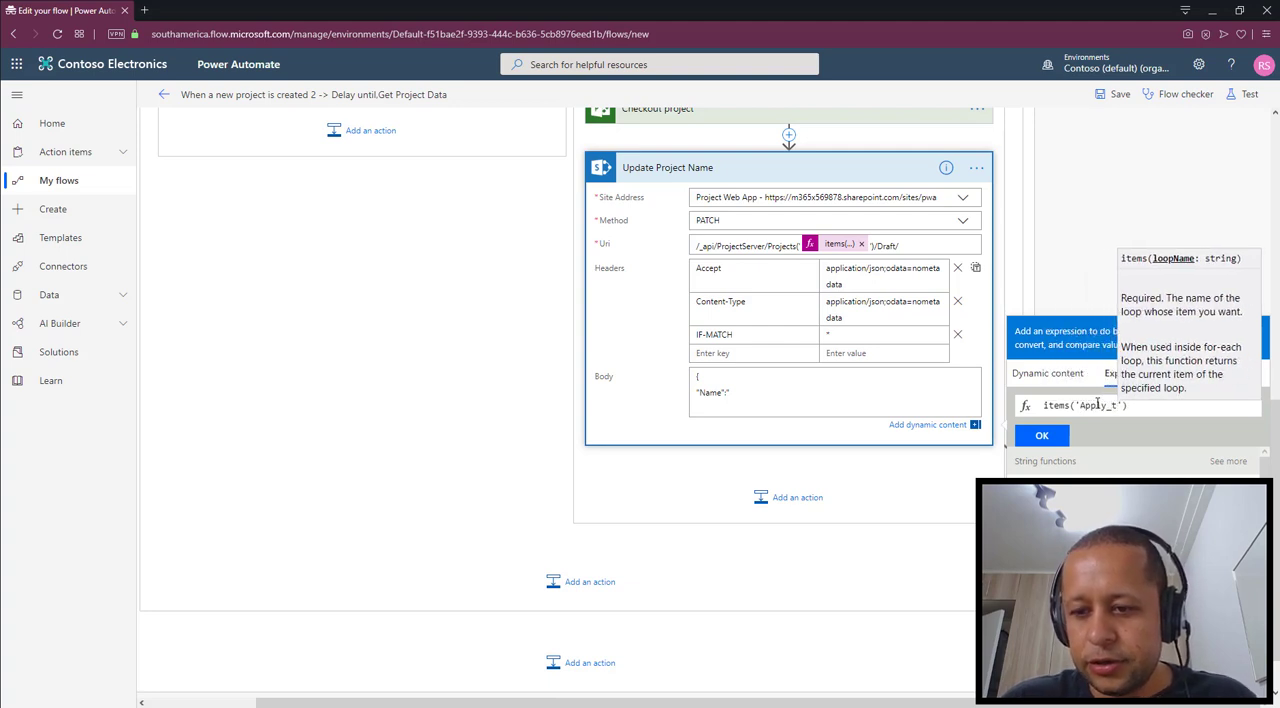
type("_each')")
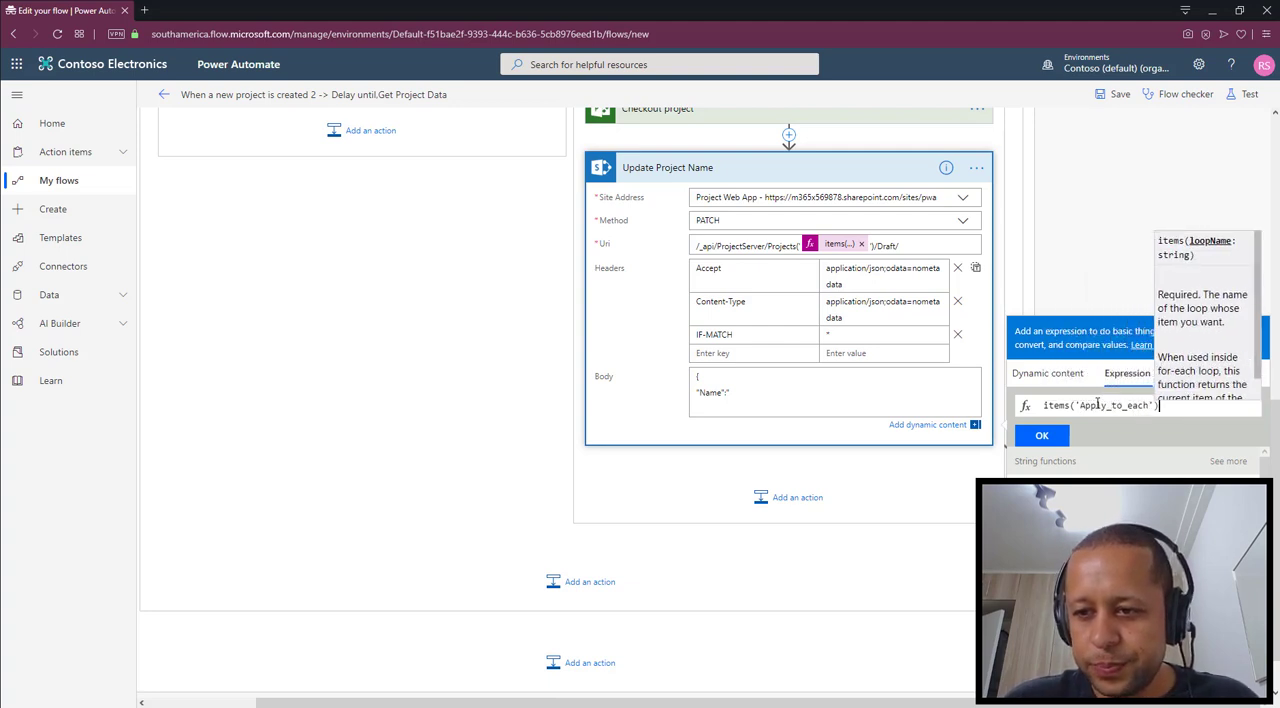
type("['Int")
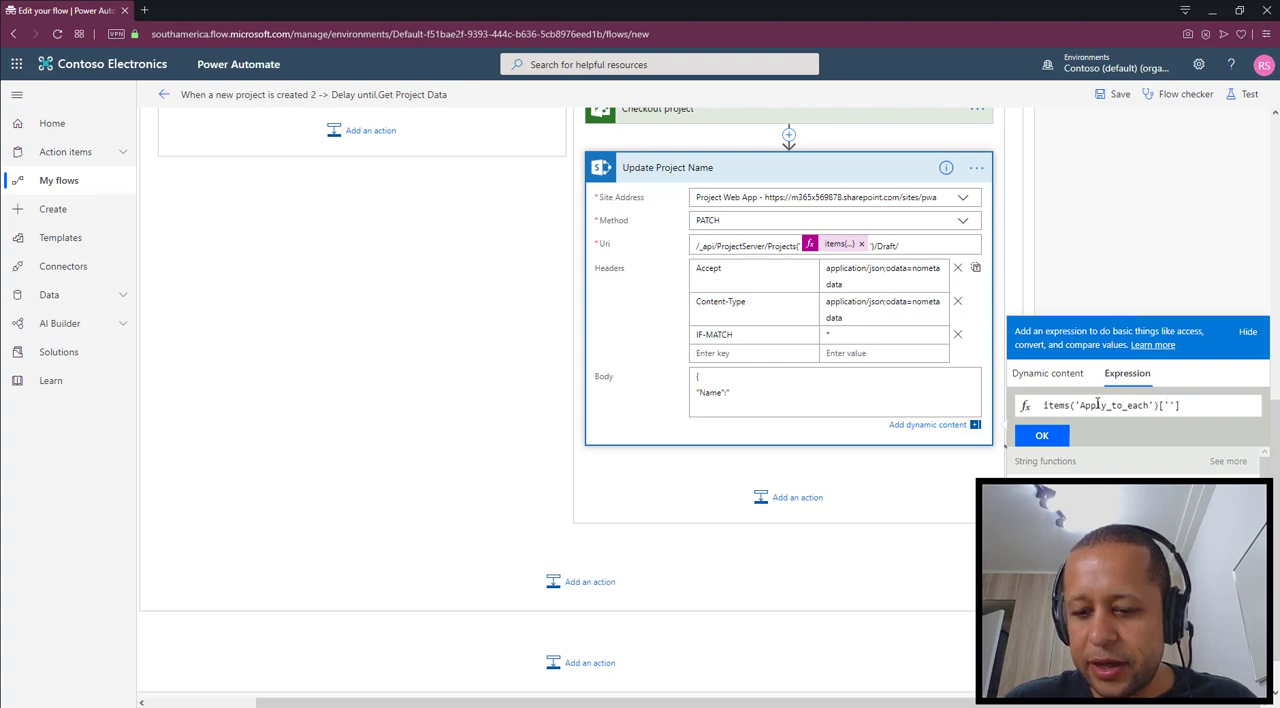
type("ernalId']")
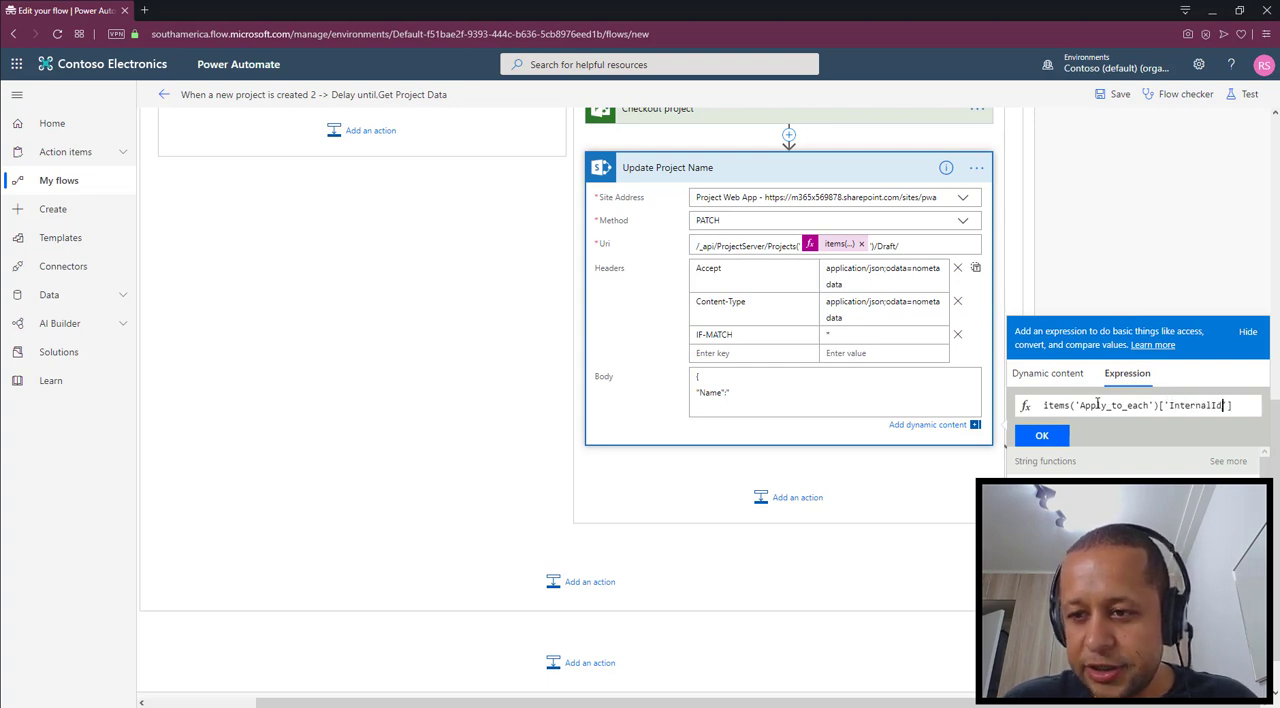
left_click(1040, 435)
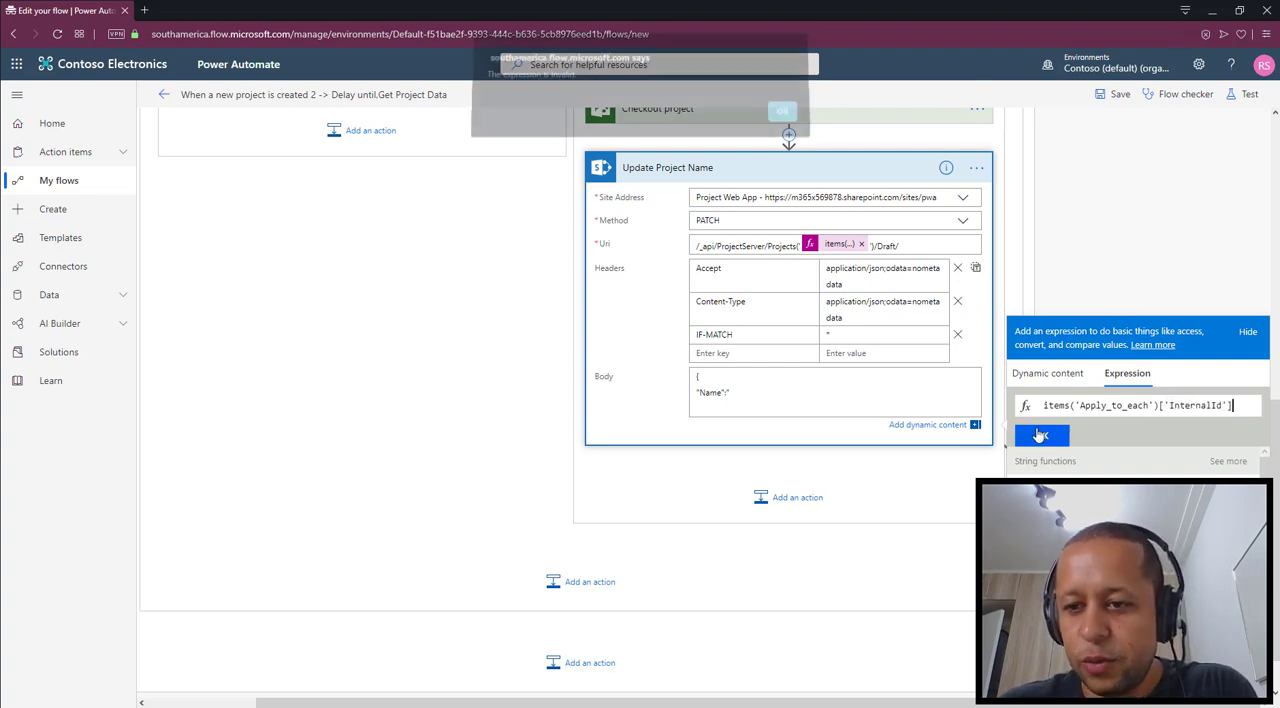
left_click(781, 119)
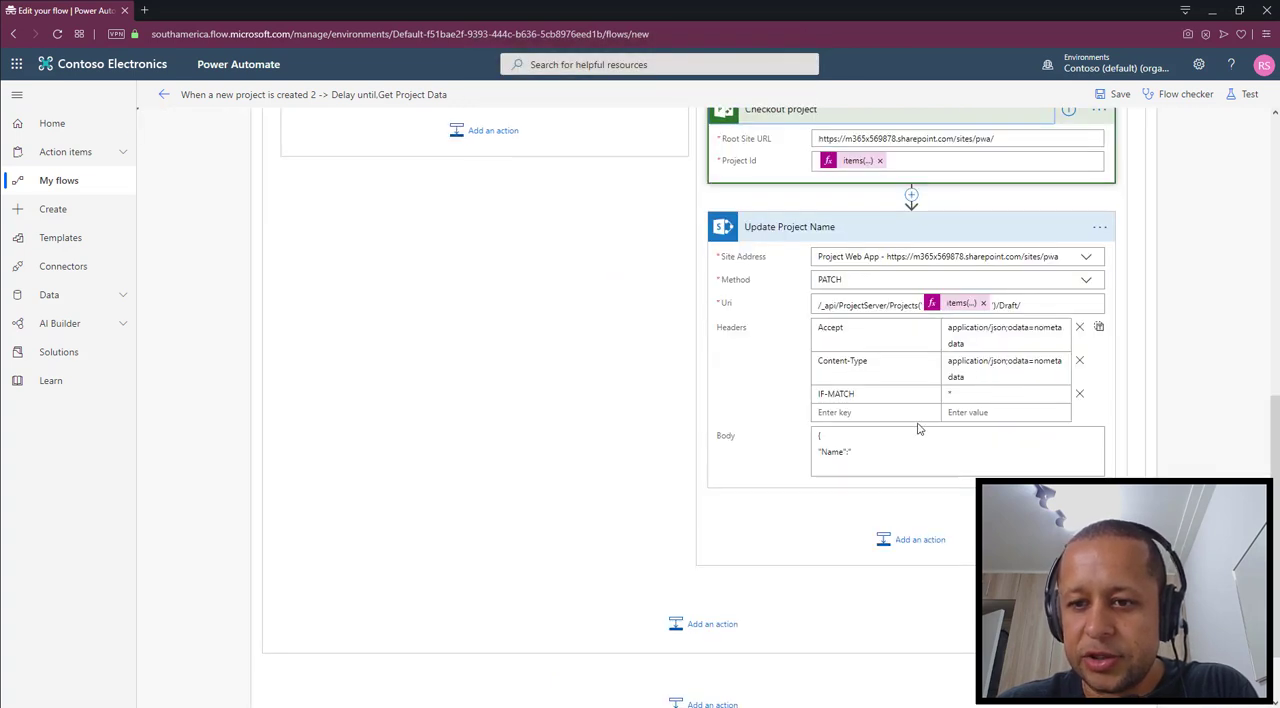
Insert the expression items('Apply_to_each')['InternalId'] right after "Name":" in the Update Project Name action's Body
left_click(894, 451)
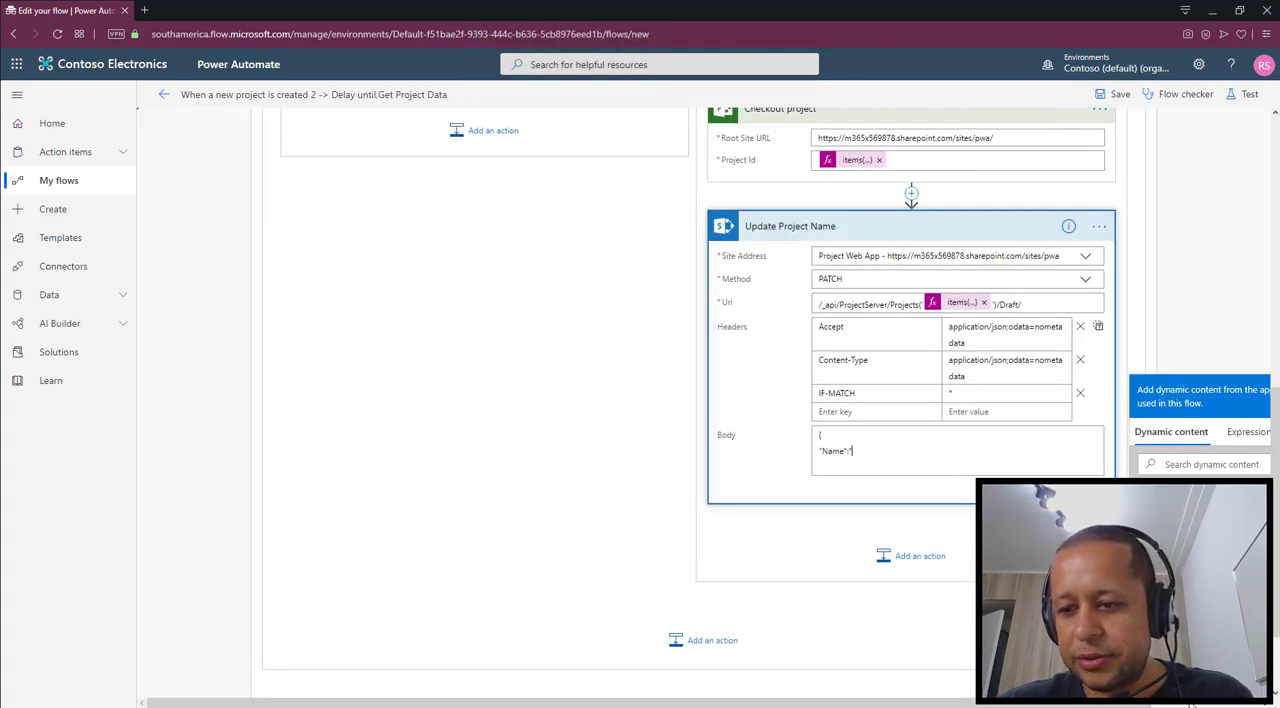
left_click(1127, 431)
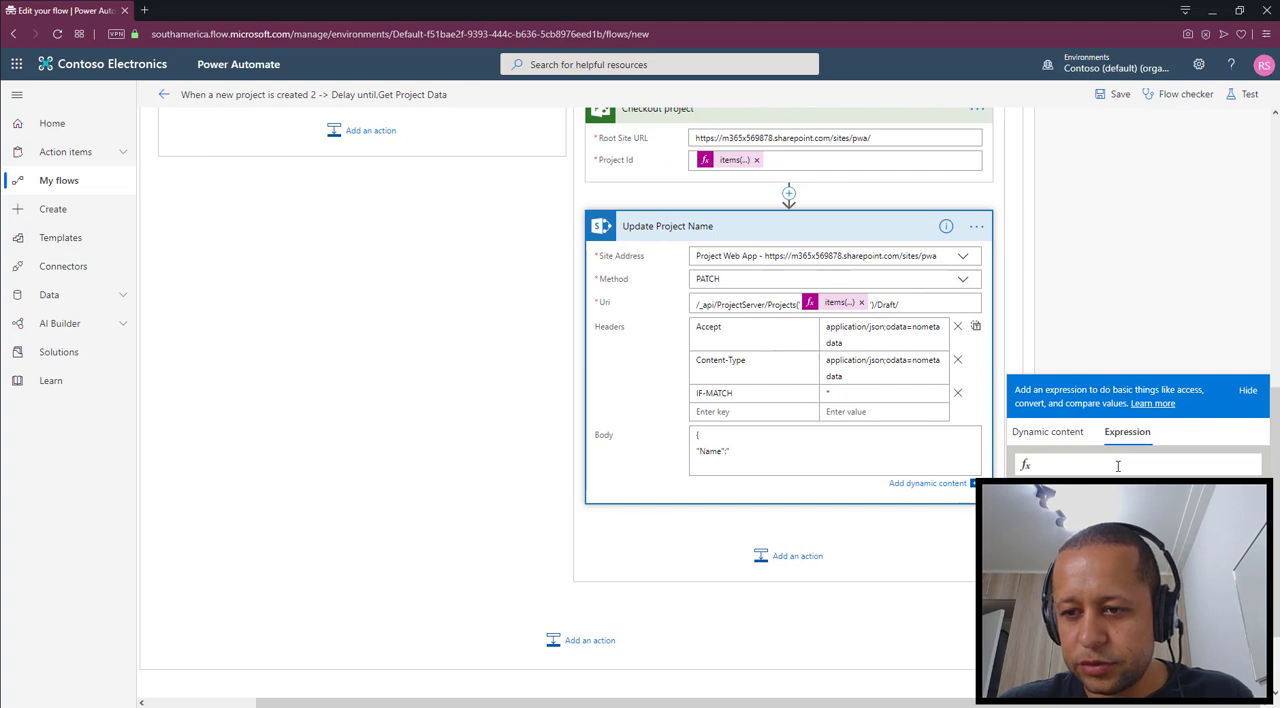
type("items('A")
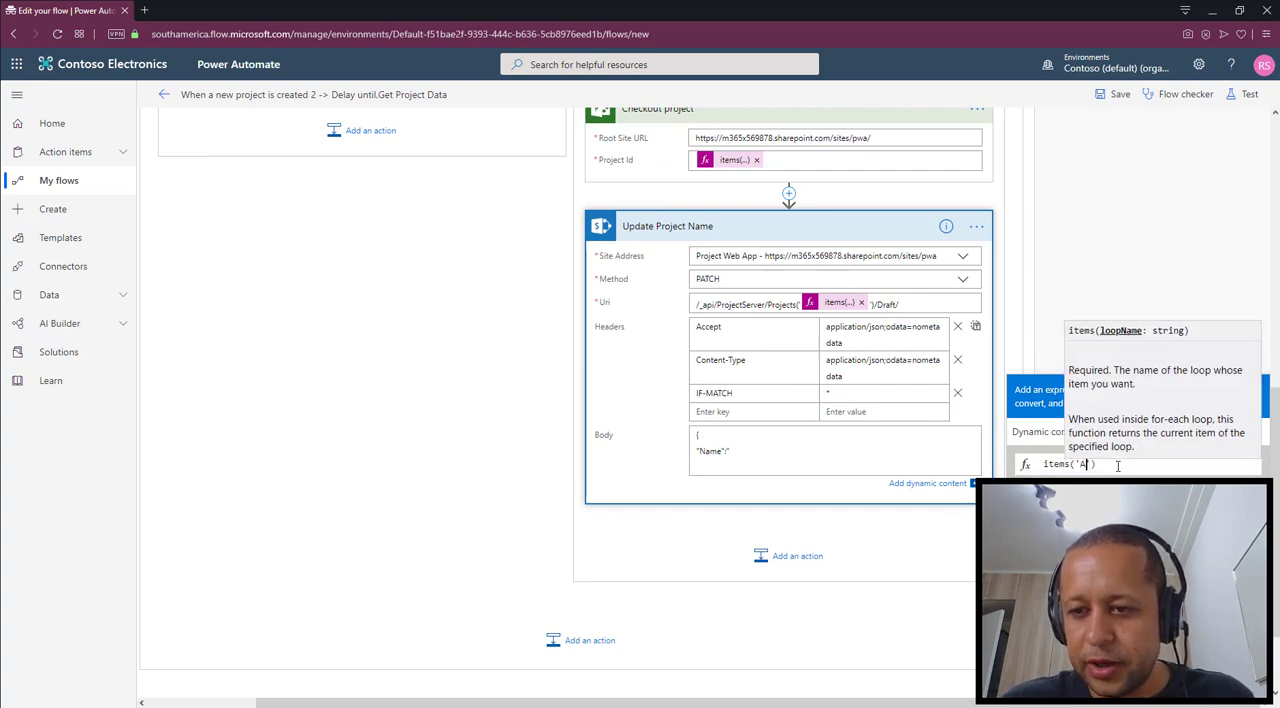
type("pply_to_e")
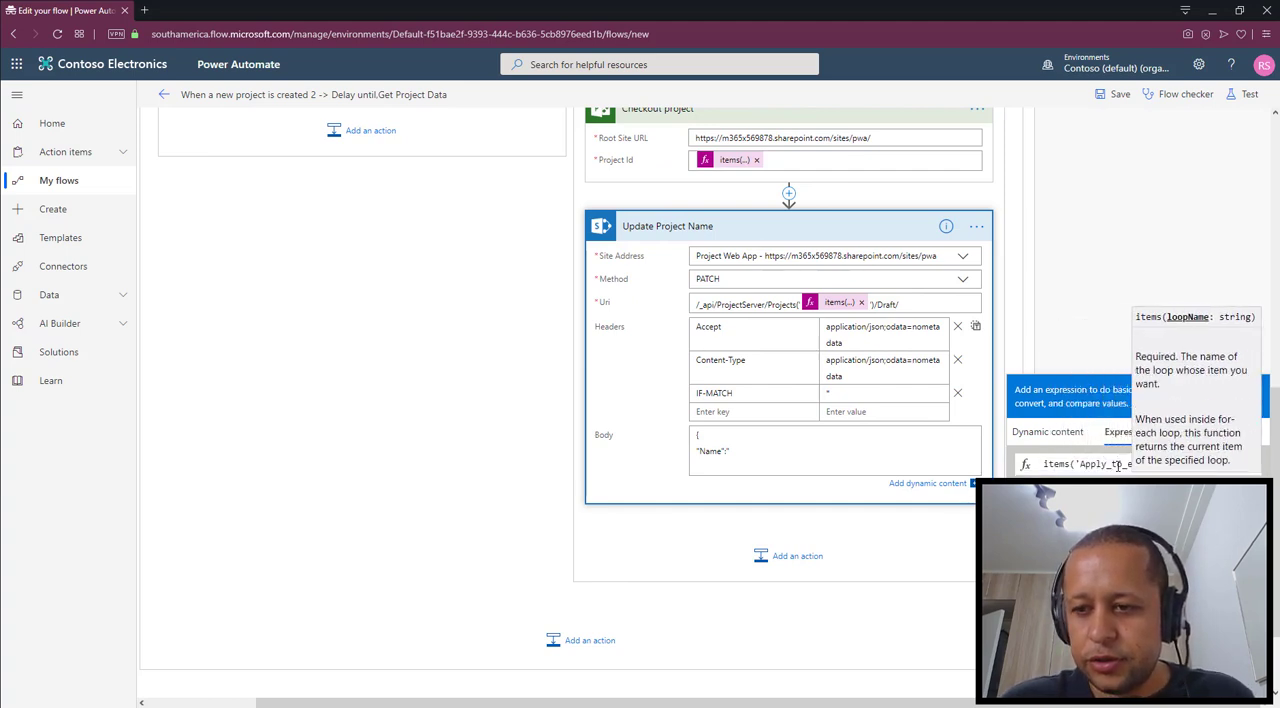
type("ach')['")
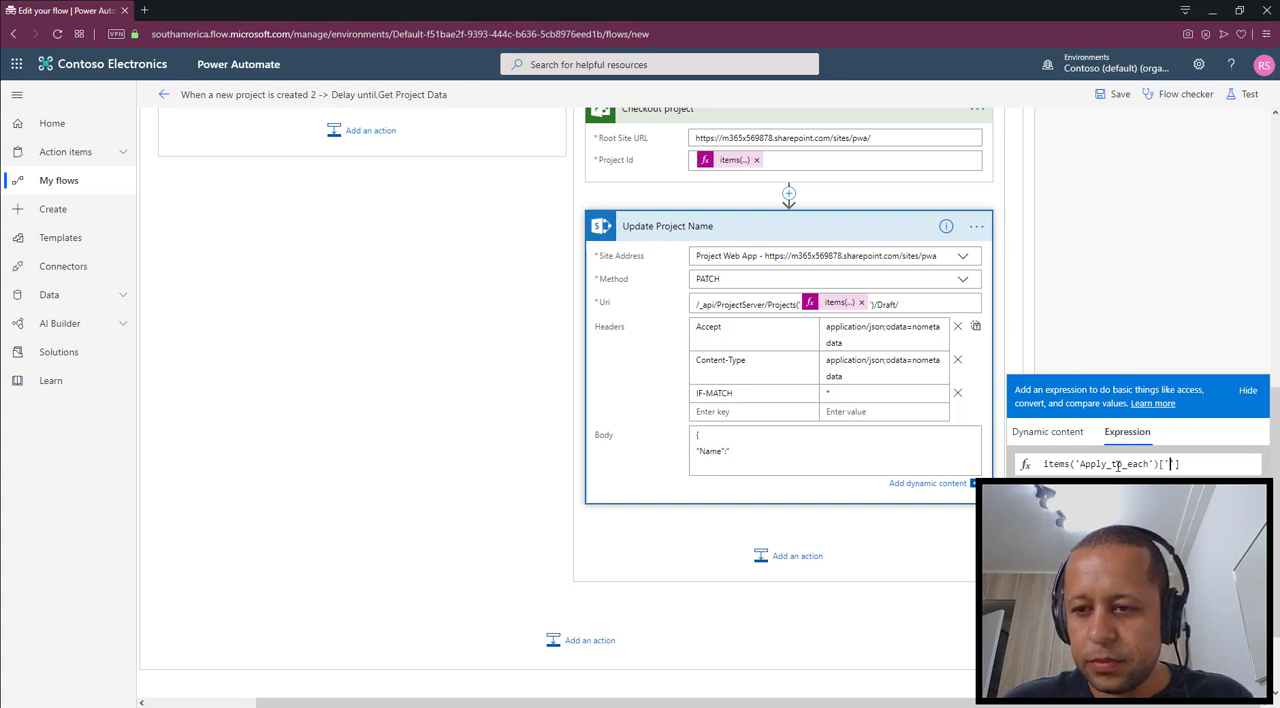
type("InternalId'")
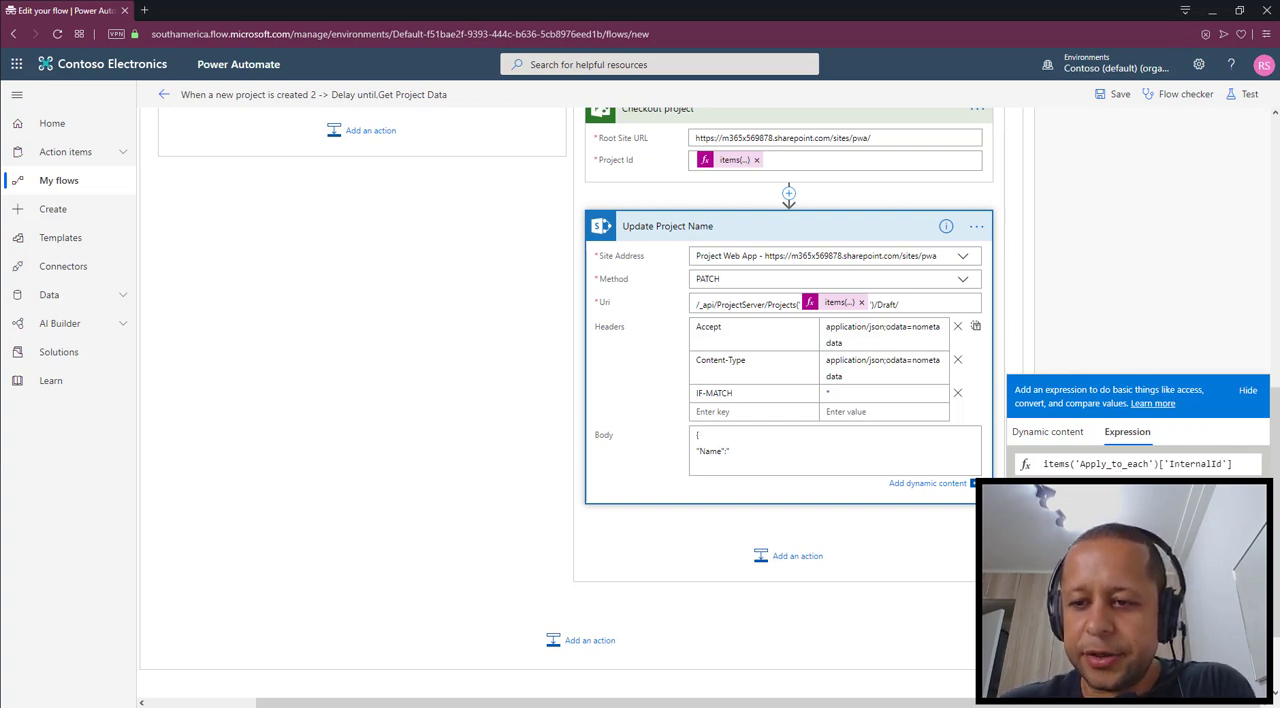
key("Return")
left_click(779, 120)
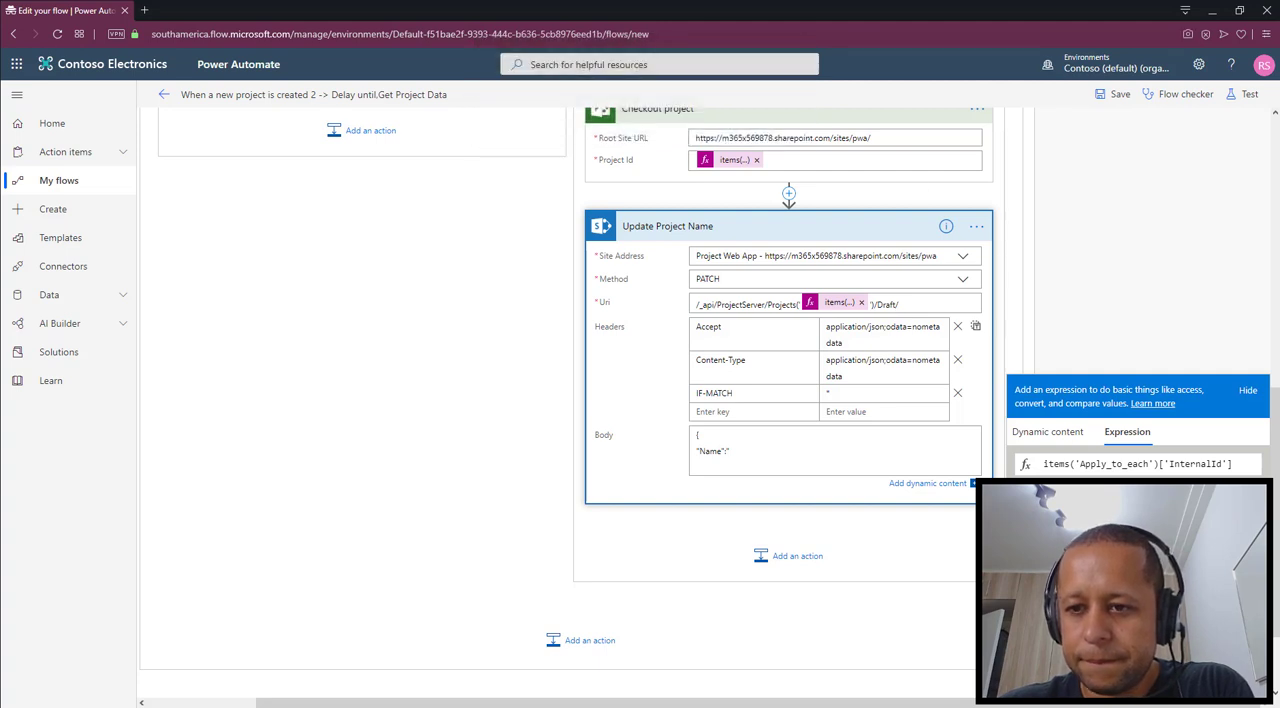
left_click(1138, 493)
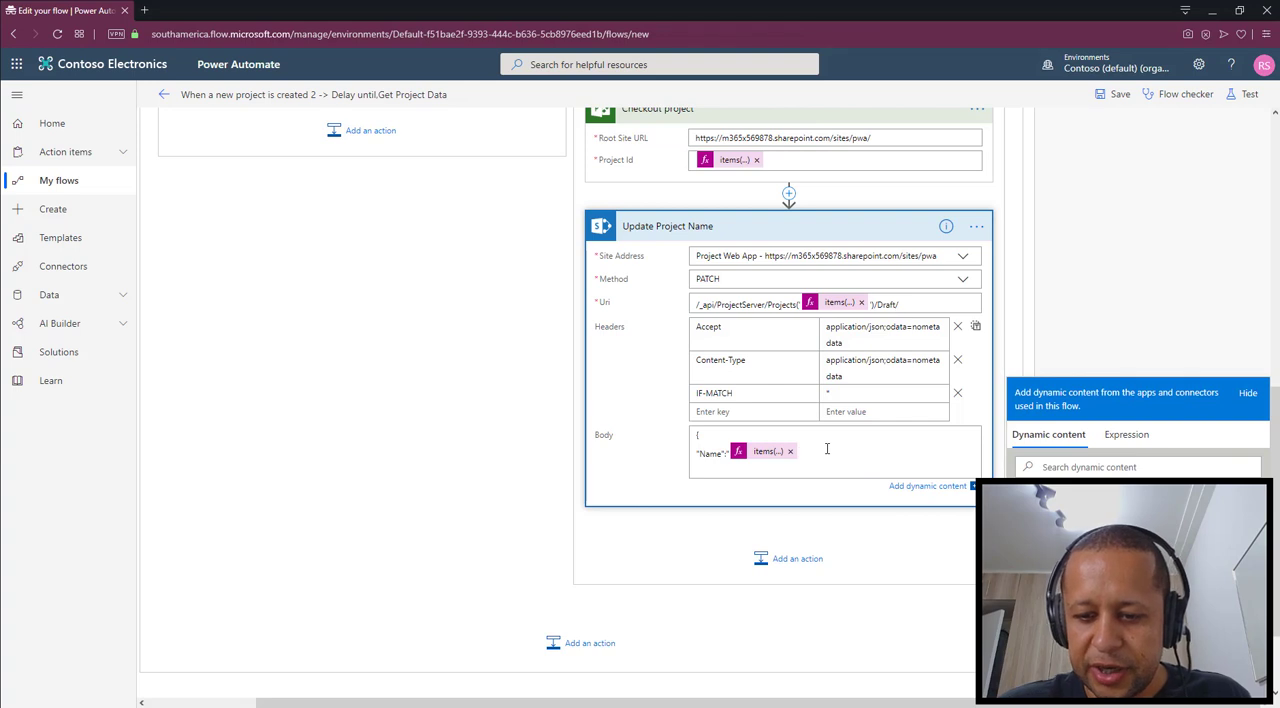
Add a hyphen and the expression items('Apply_to_each')['Division'] after the InternalId expression in the Update Project Name action's Body
type("\"")
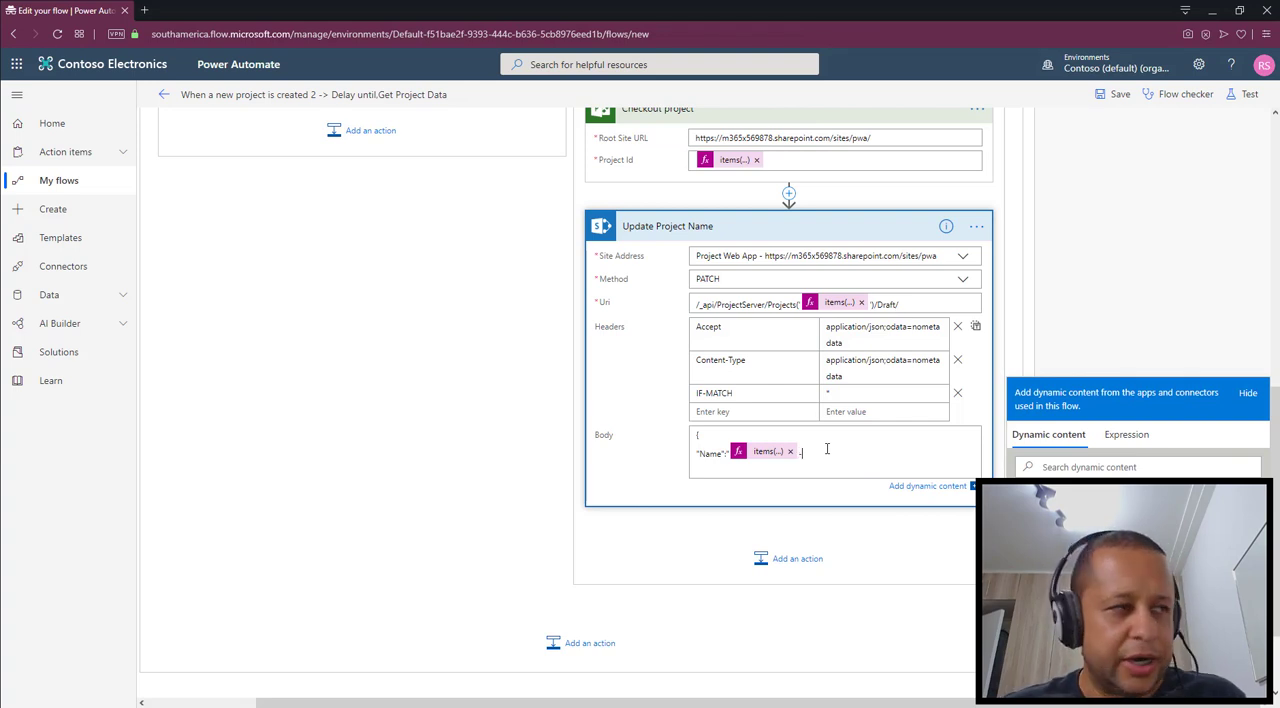
left_click(1127, 435)
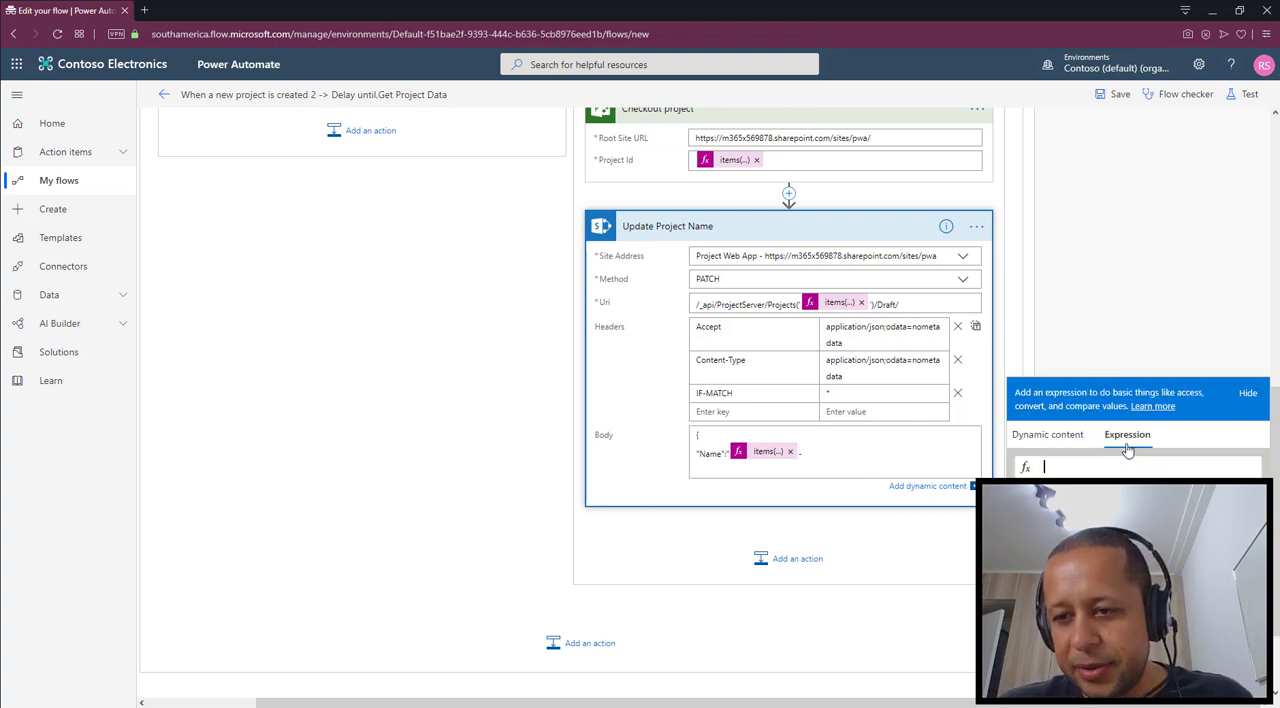
type("items")
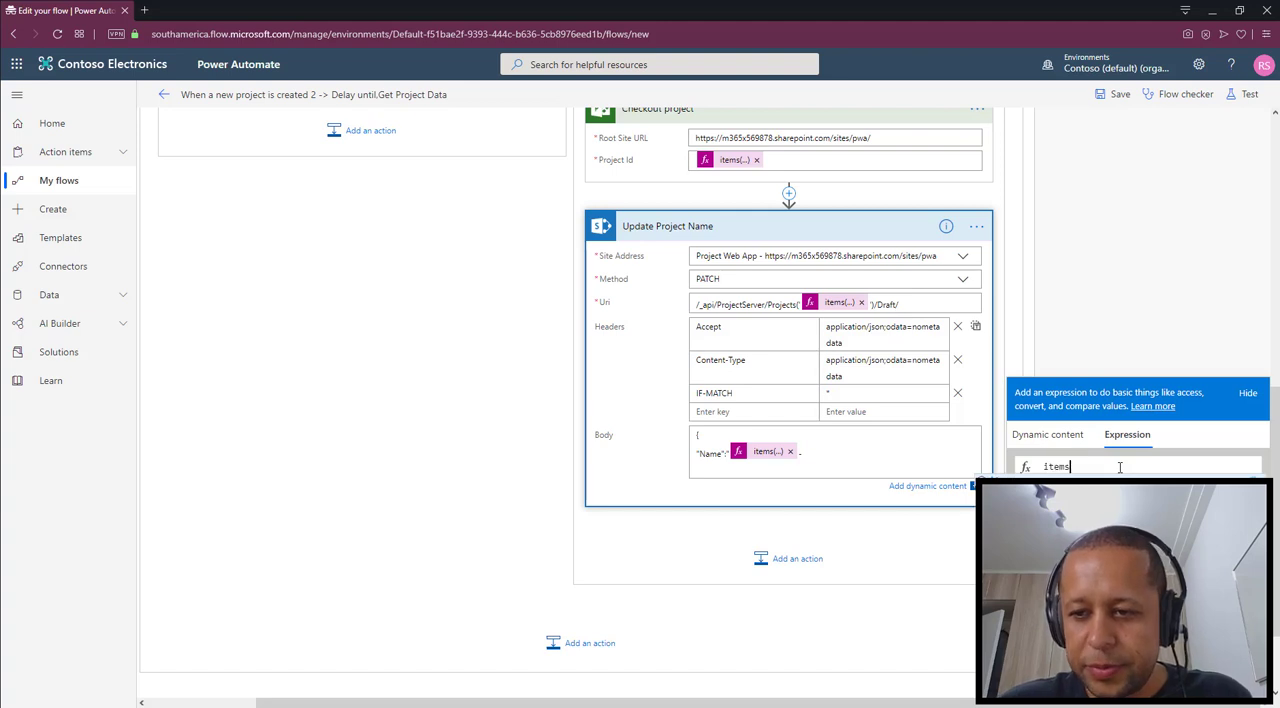
type("('")
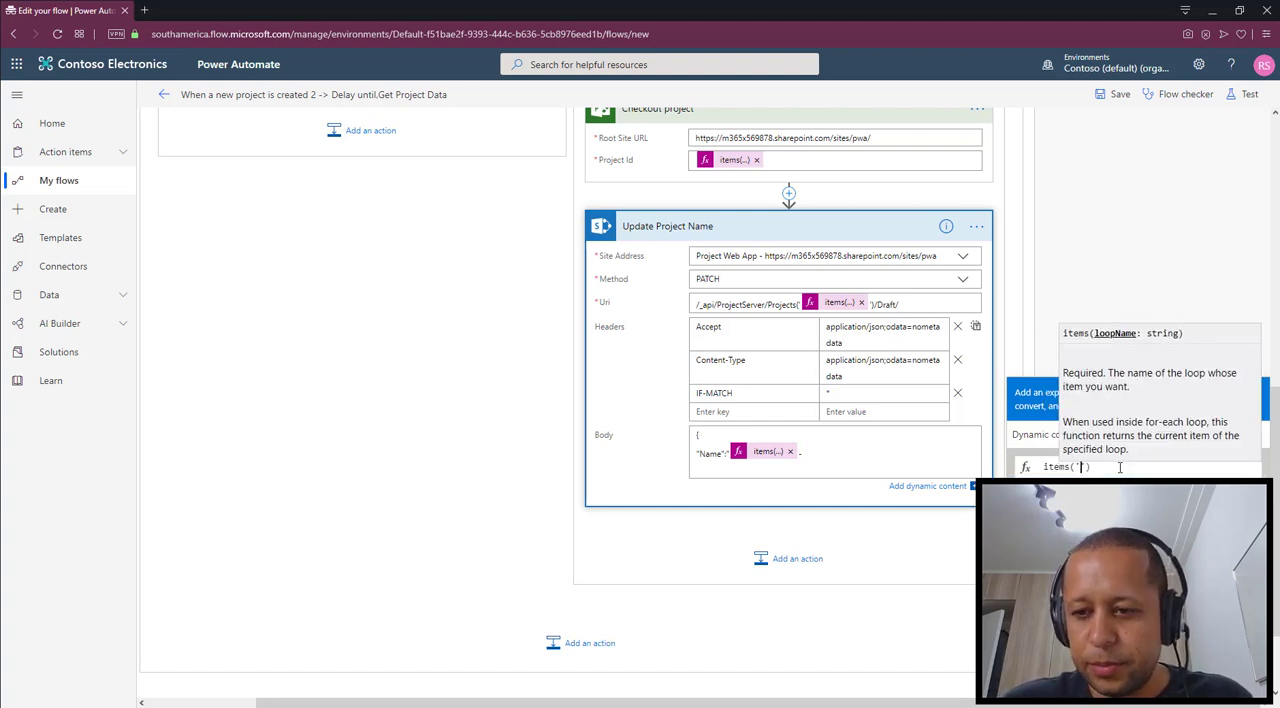
type("Items")
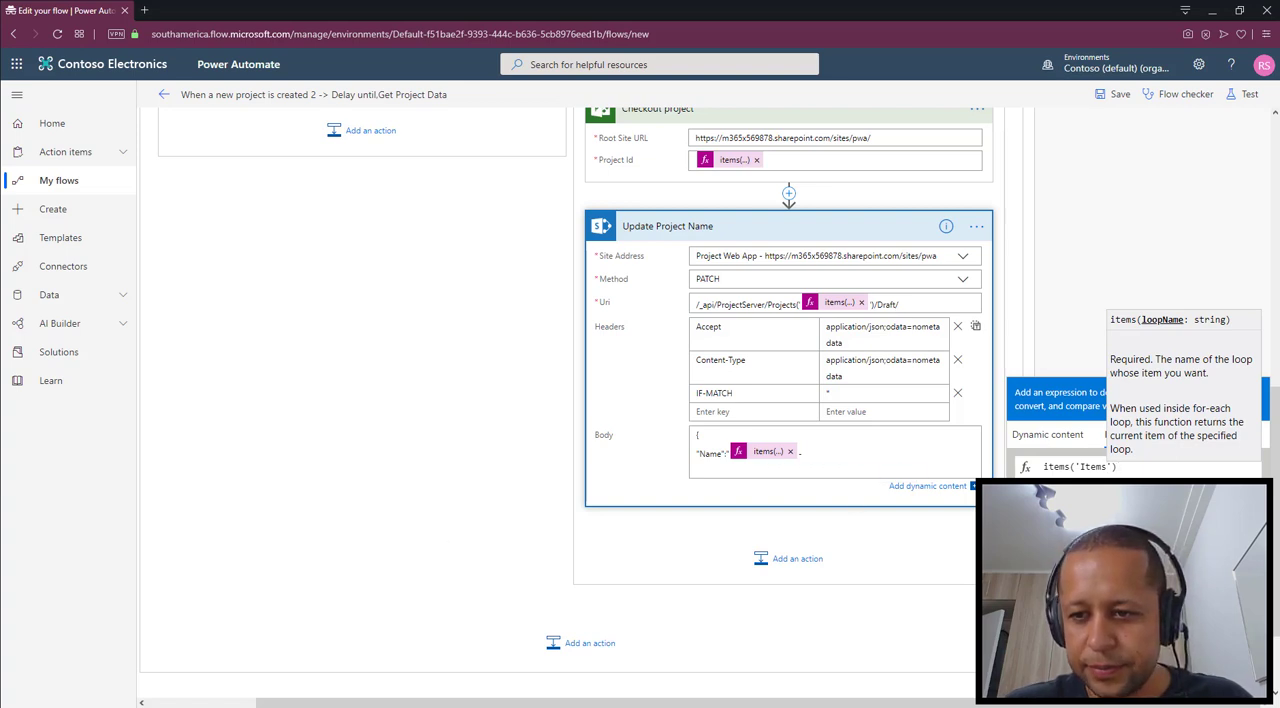
left_click(1157, 472)
key("BackSpace")
key("BackSpace")
key("BackSpace")
key("BackSpace")
key("BackSpace")
key("BackSpace")
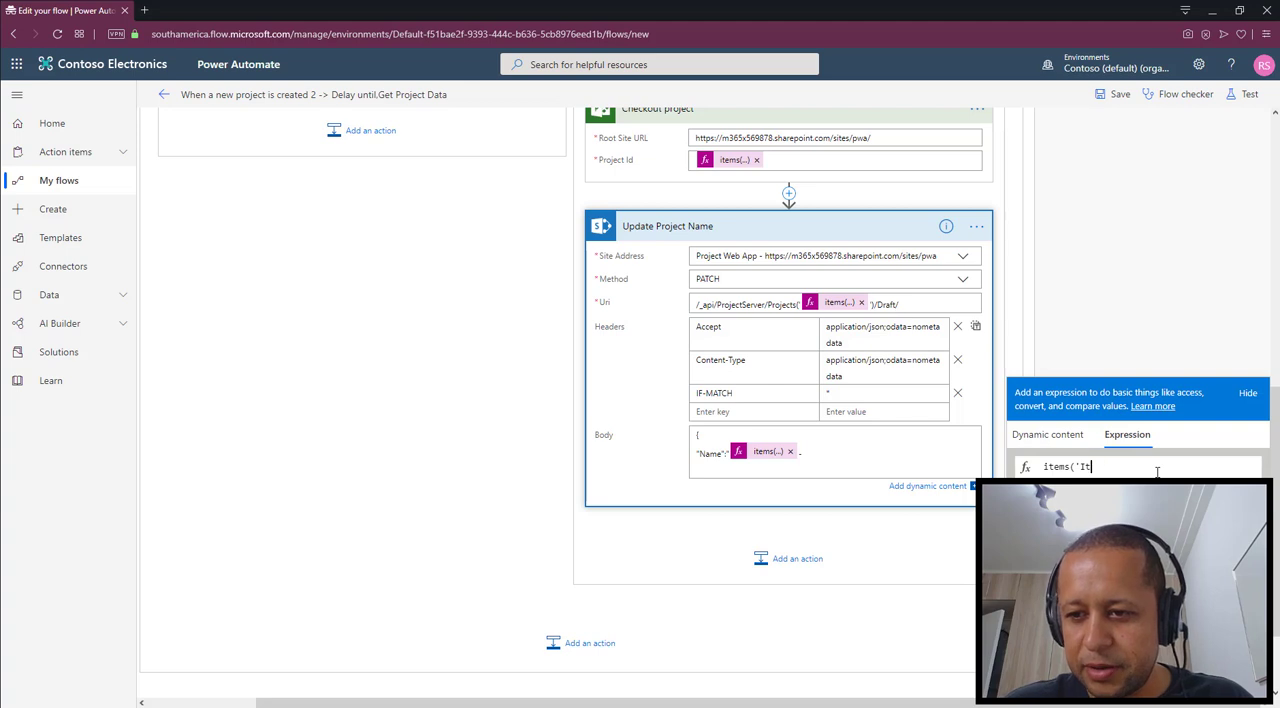
type("Appl")
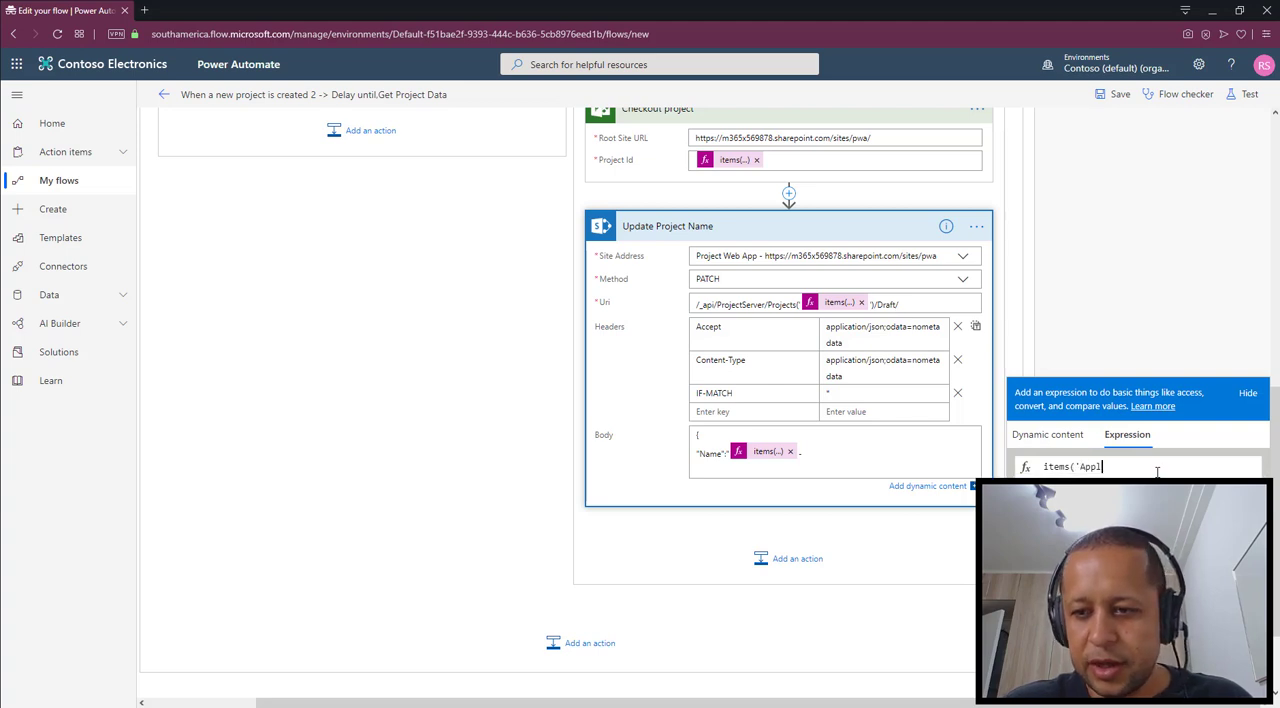
type("y_to_each')")
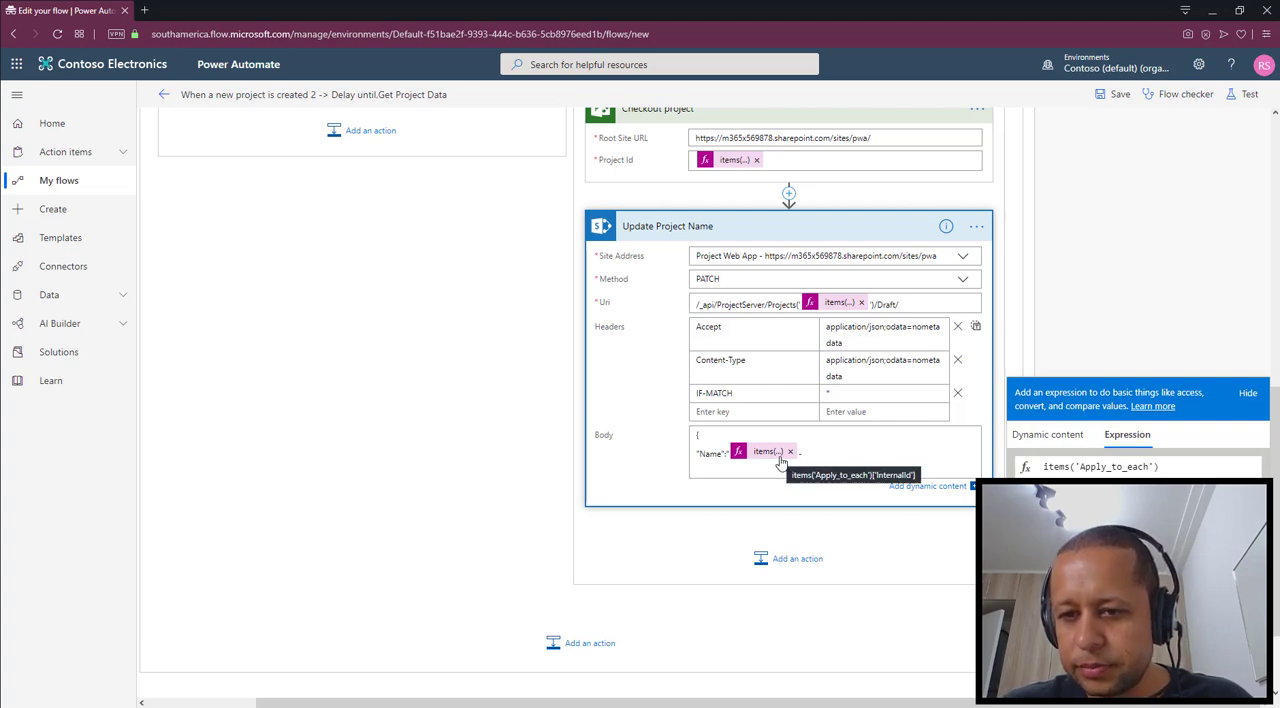
type("['")
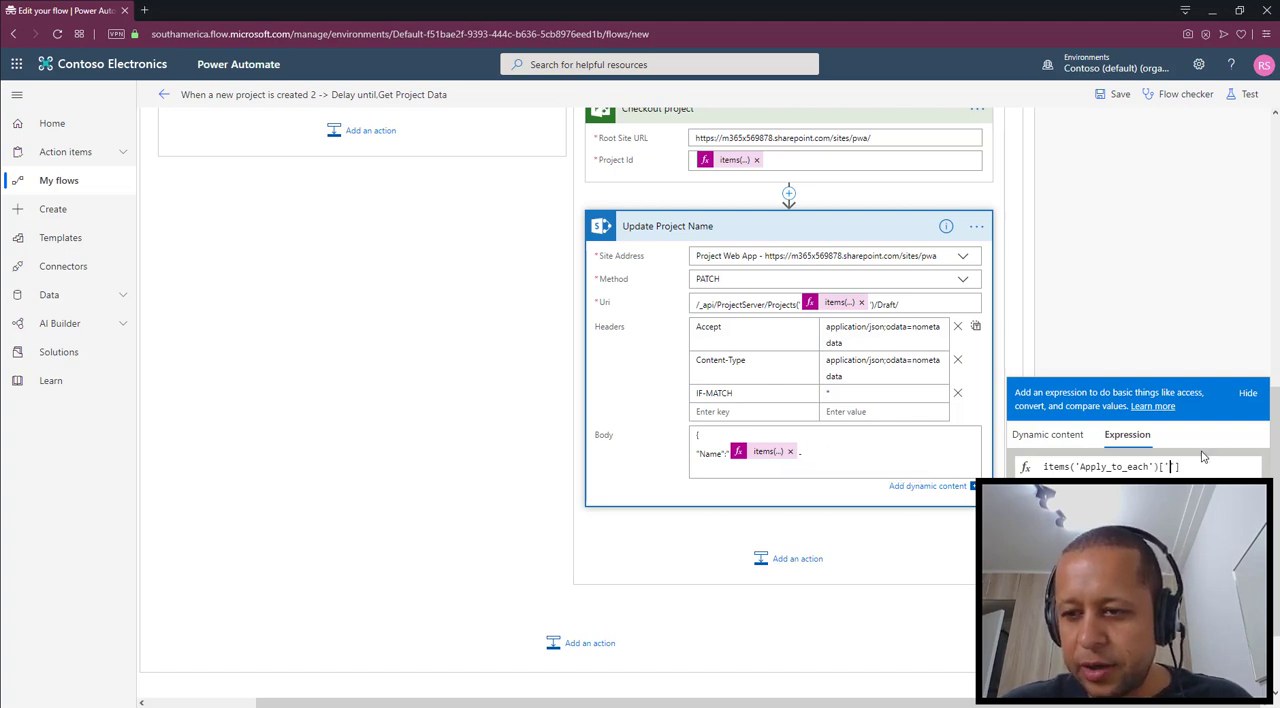
type("Division")
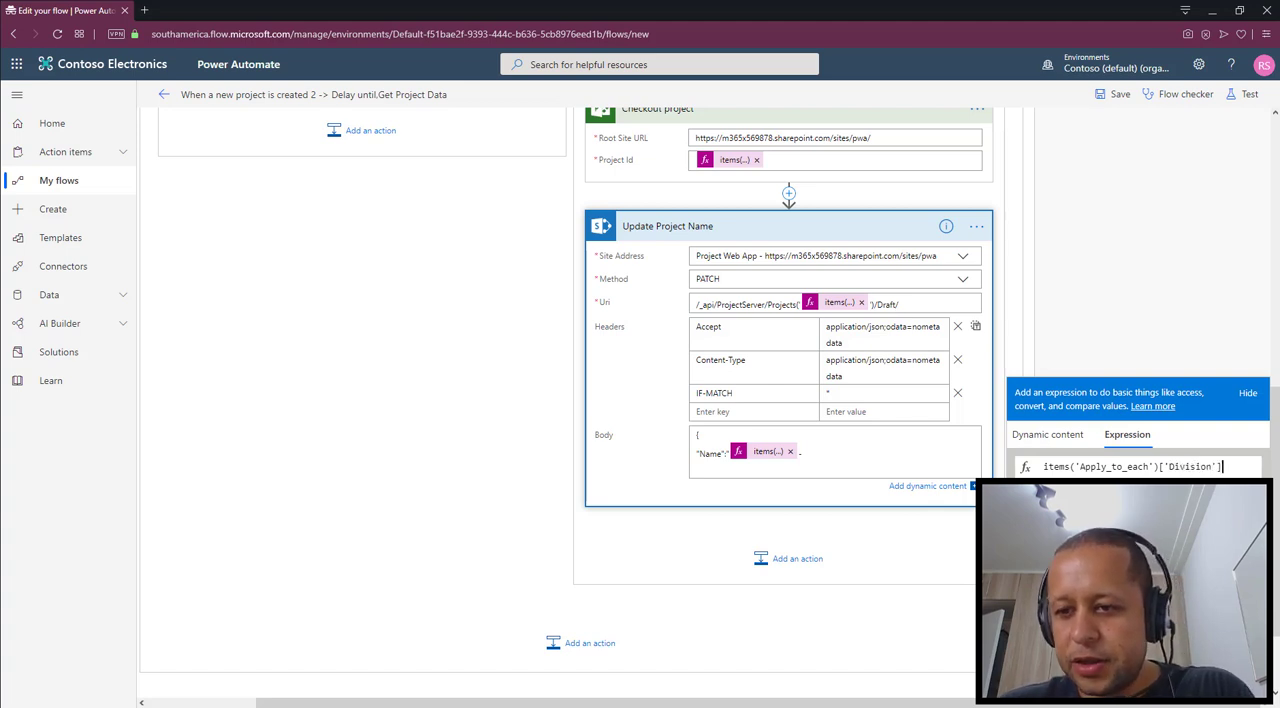
left_click(1138, 497)
left_click(782, 120)
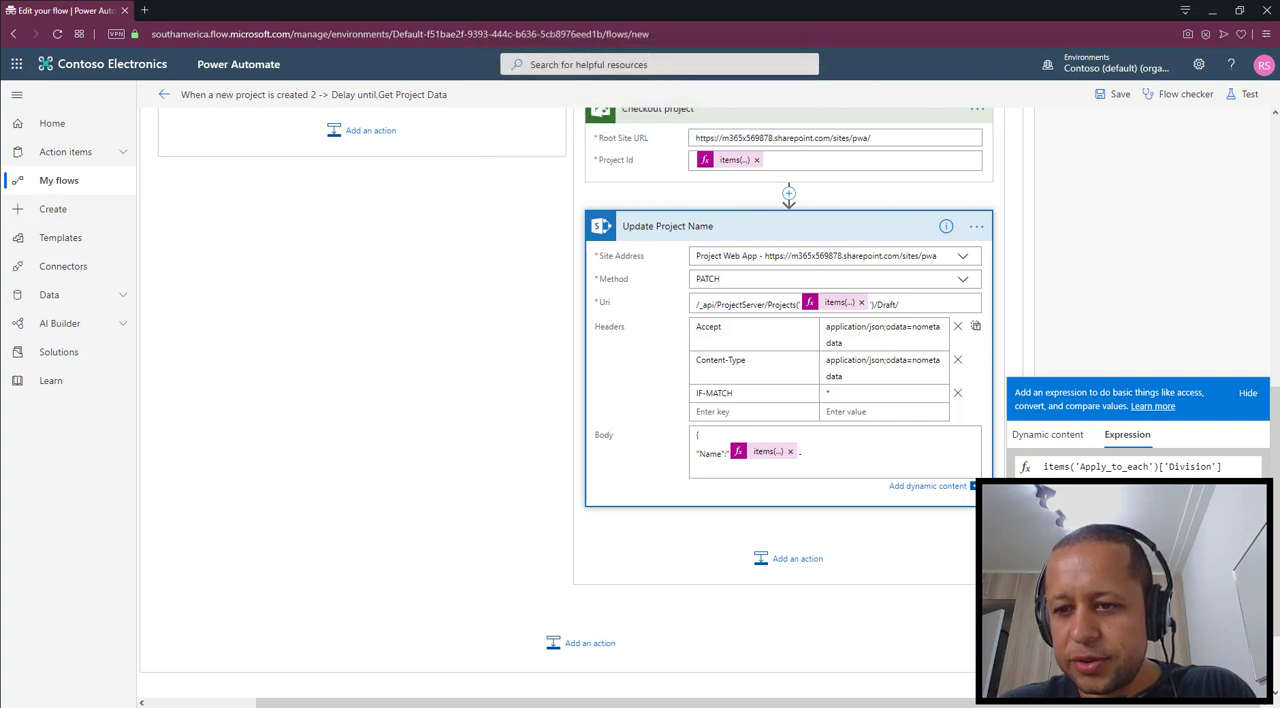
left_click(1138, 497)
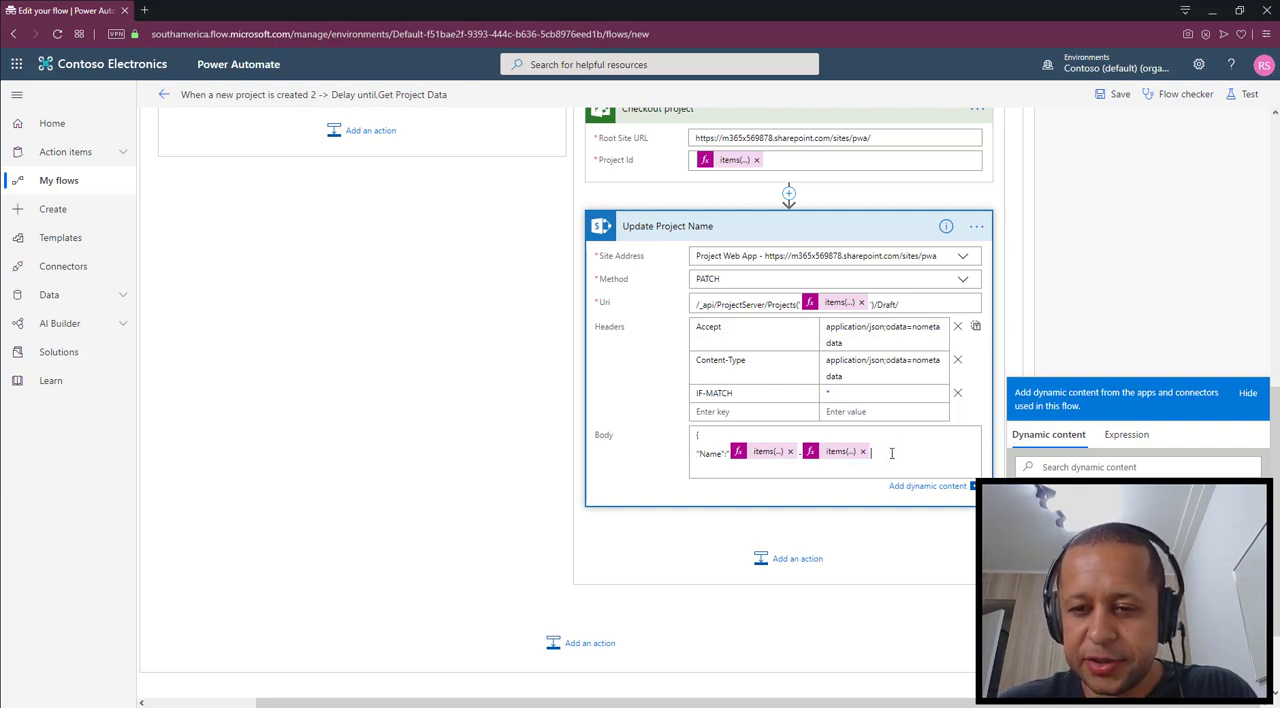
Append a hyphen and the expression items('Apply_to_each')['ProjectName'] to the Body, then finish it with a closing quote and a closing brace on a new line
left_click(1146, 437)
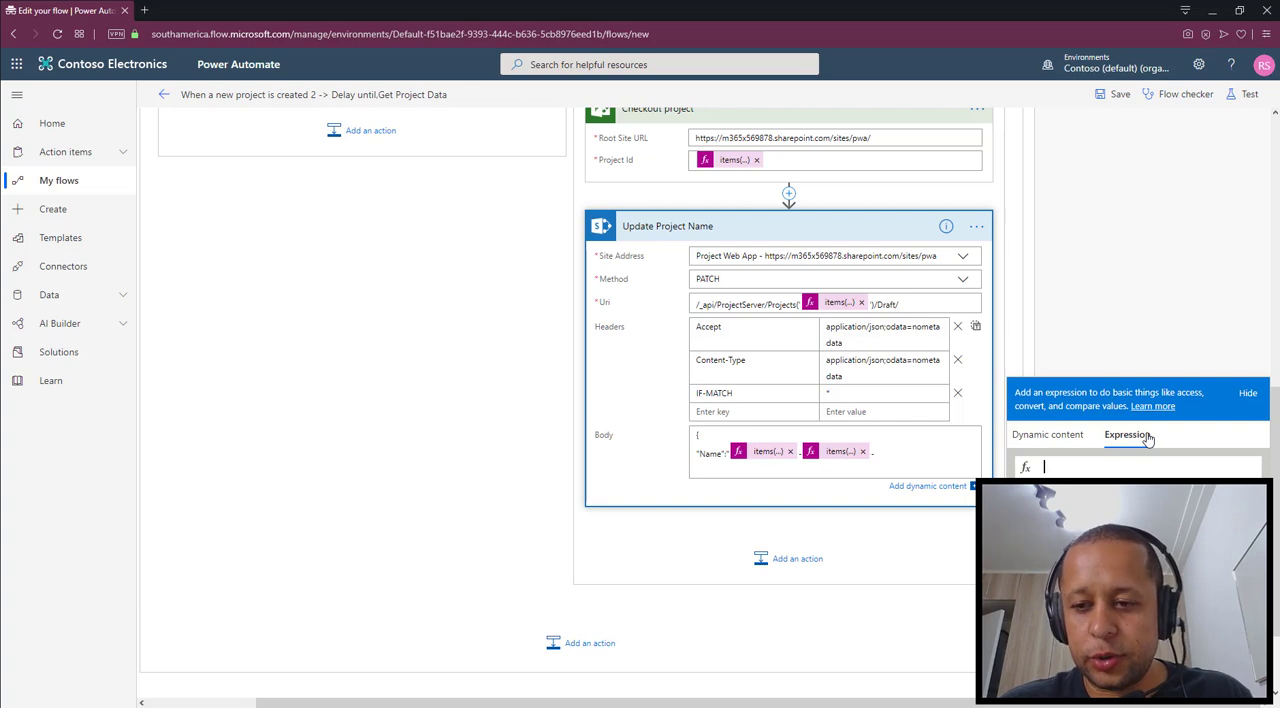
type("items")
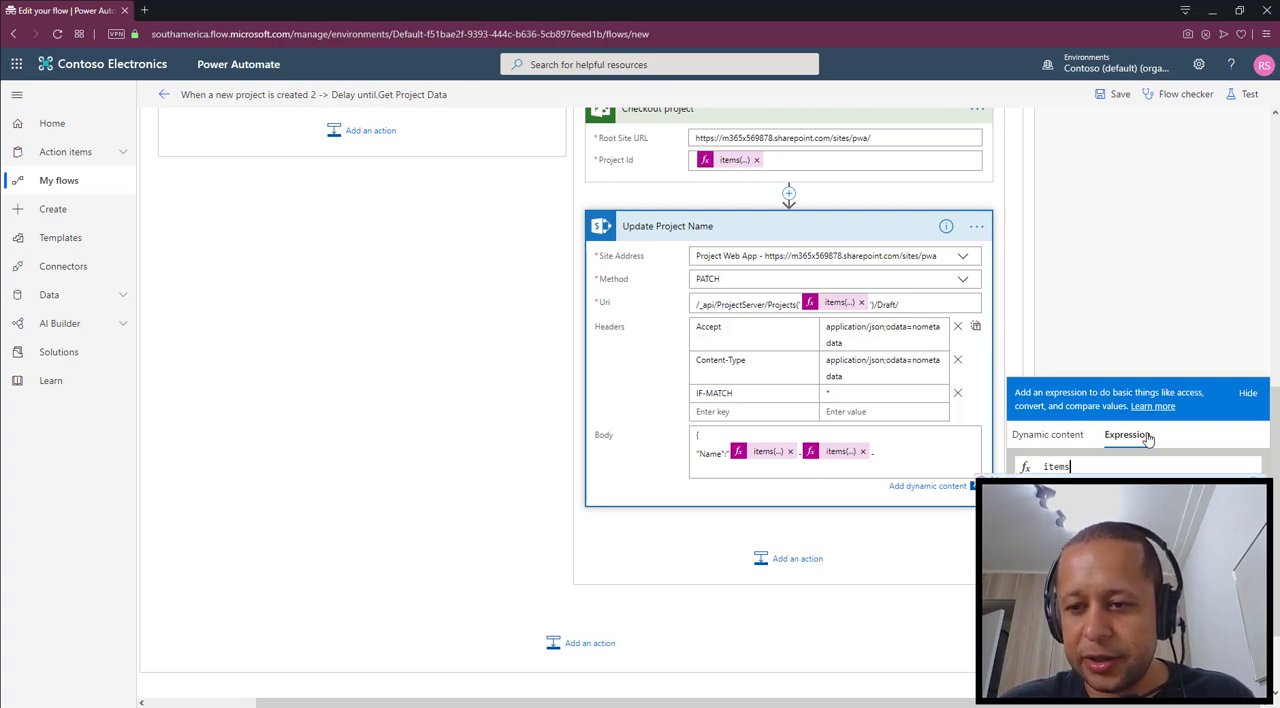
type("('Appl")
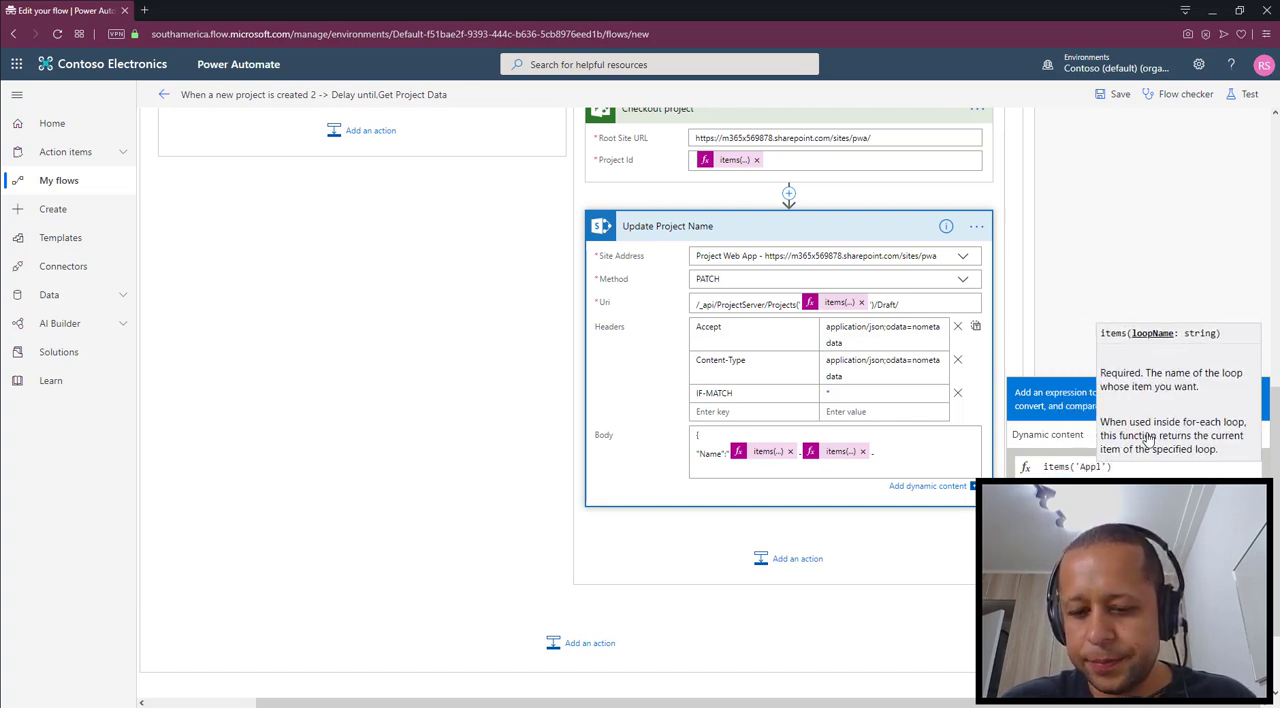
type("y")
type("_to_each")
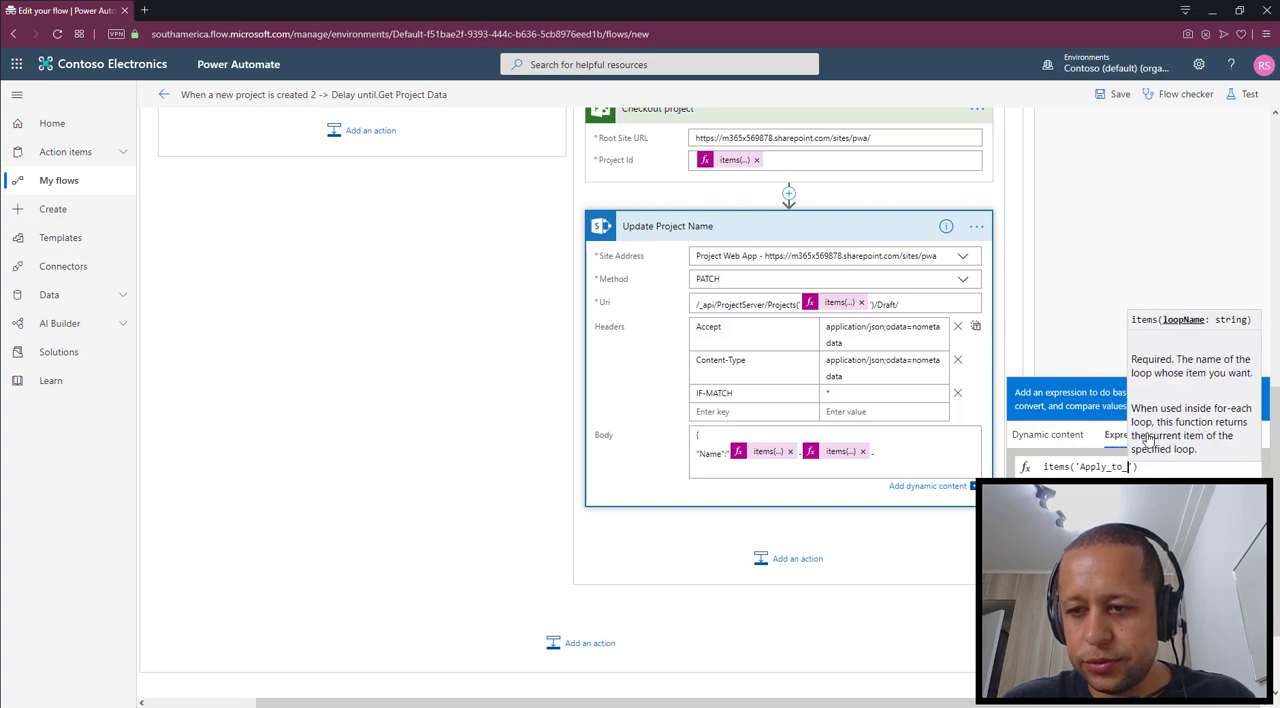
type("')")
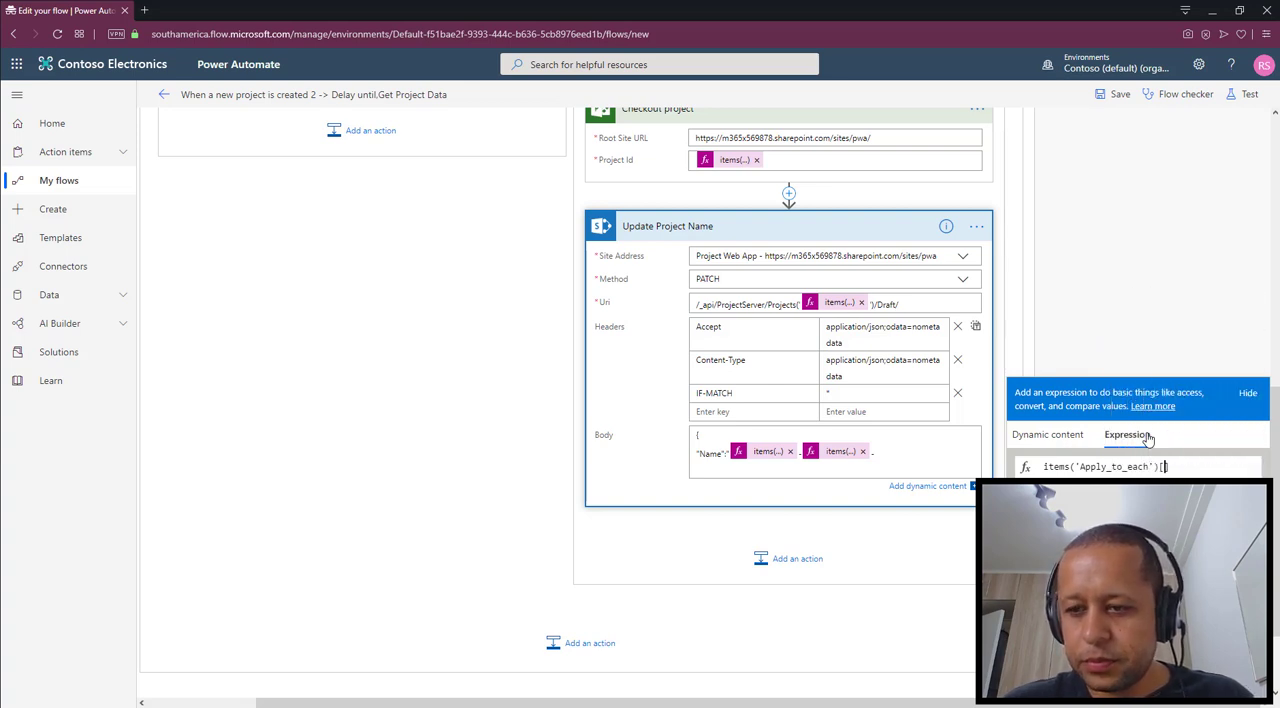
type("['Pr")
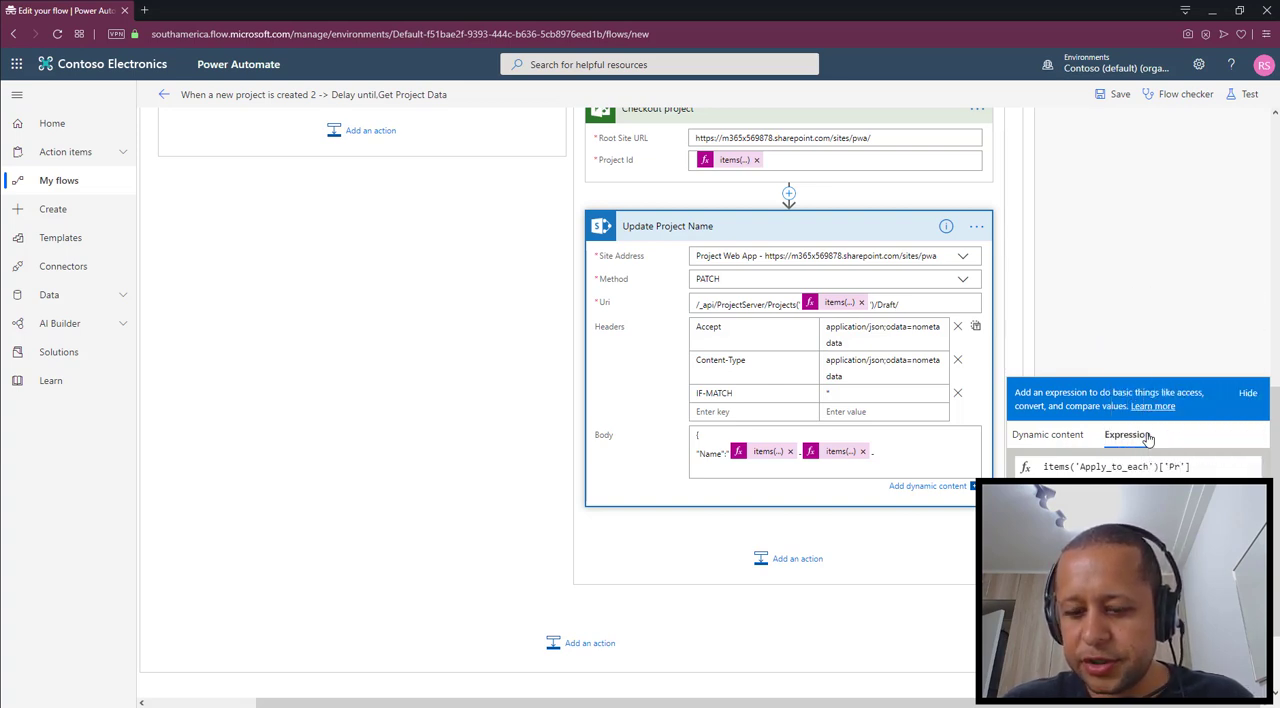
type("ojectName']")
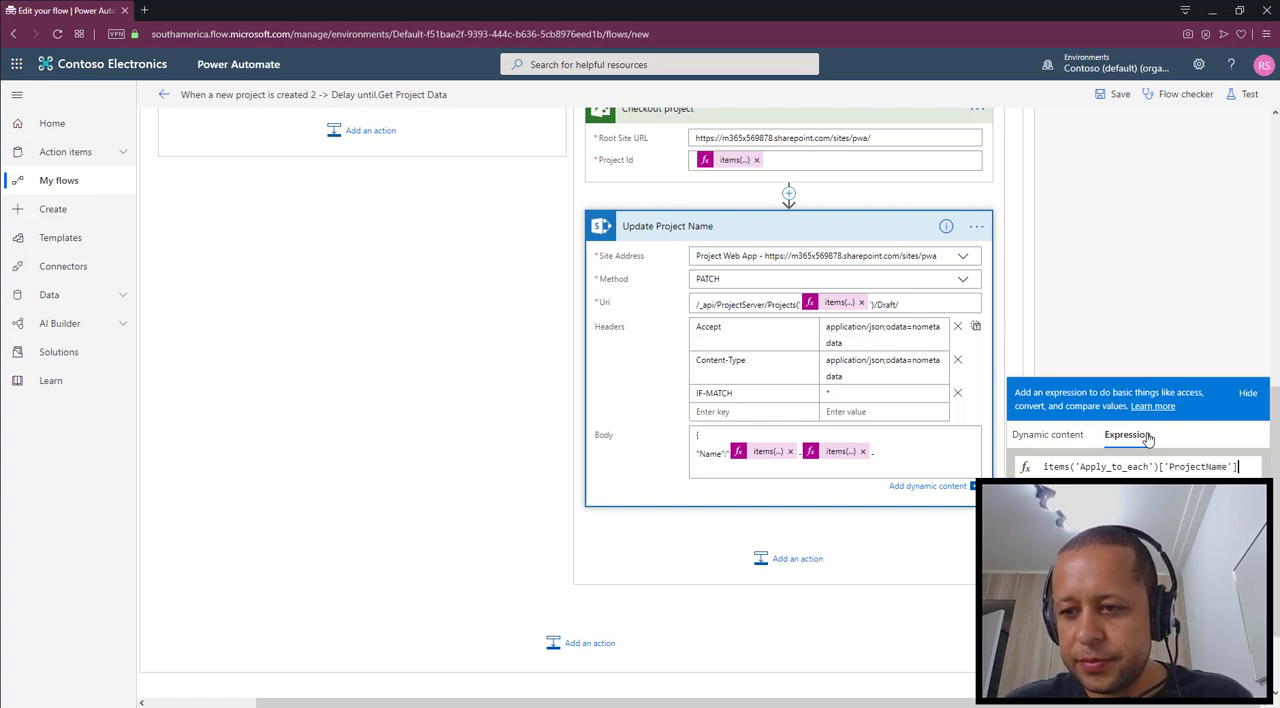
left_click(1138, 495)
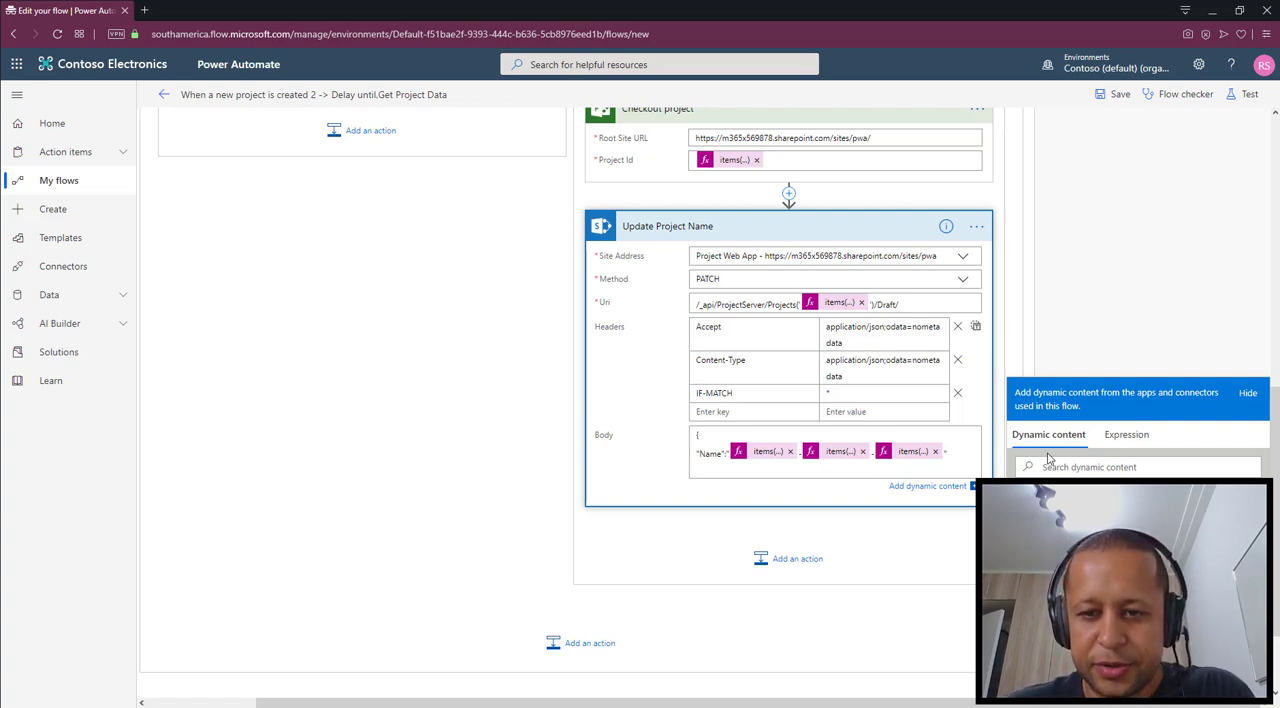
key("Return")
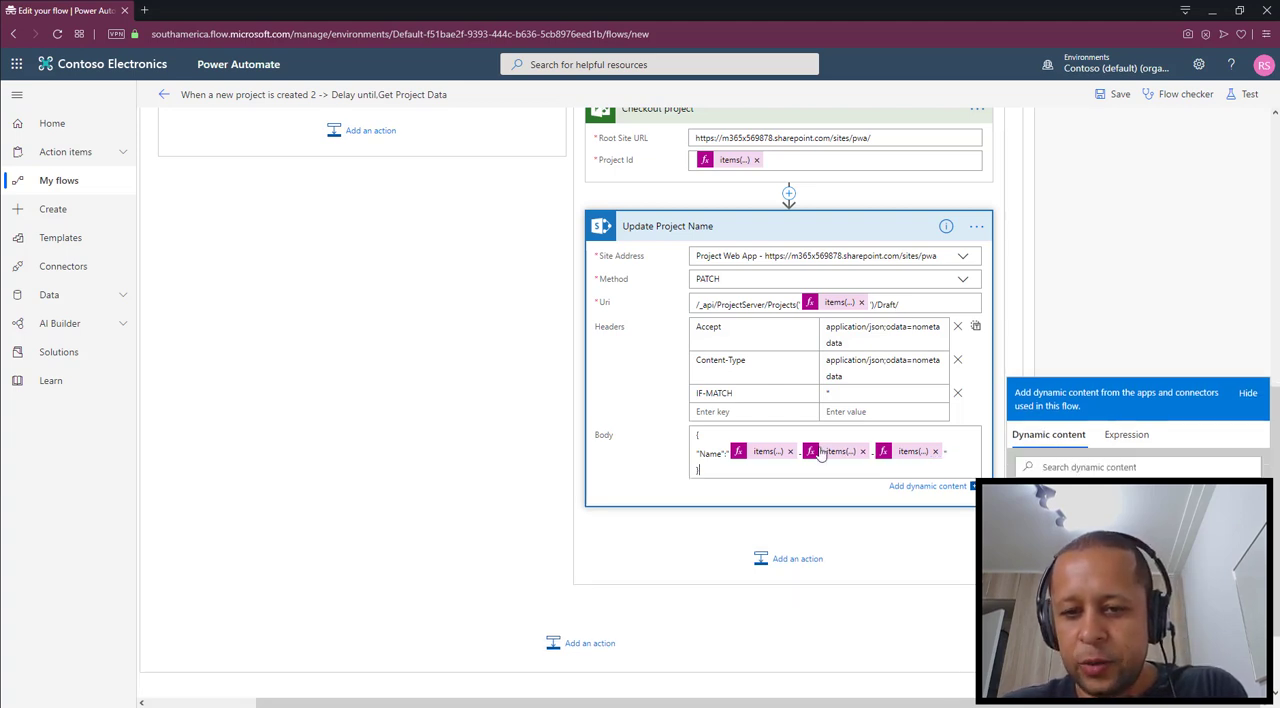
Add a new action below Update Project Name in the If no branch and search the available actions for "project online"
scroll(1155, 333, "down", 1)
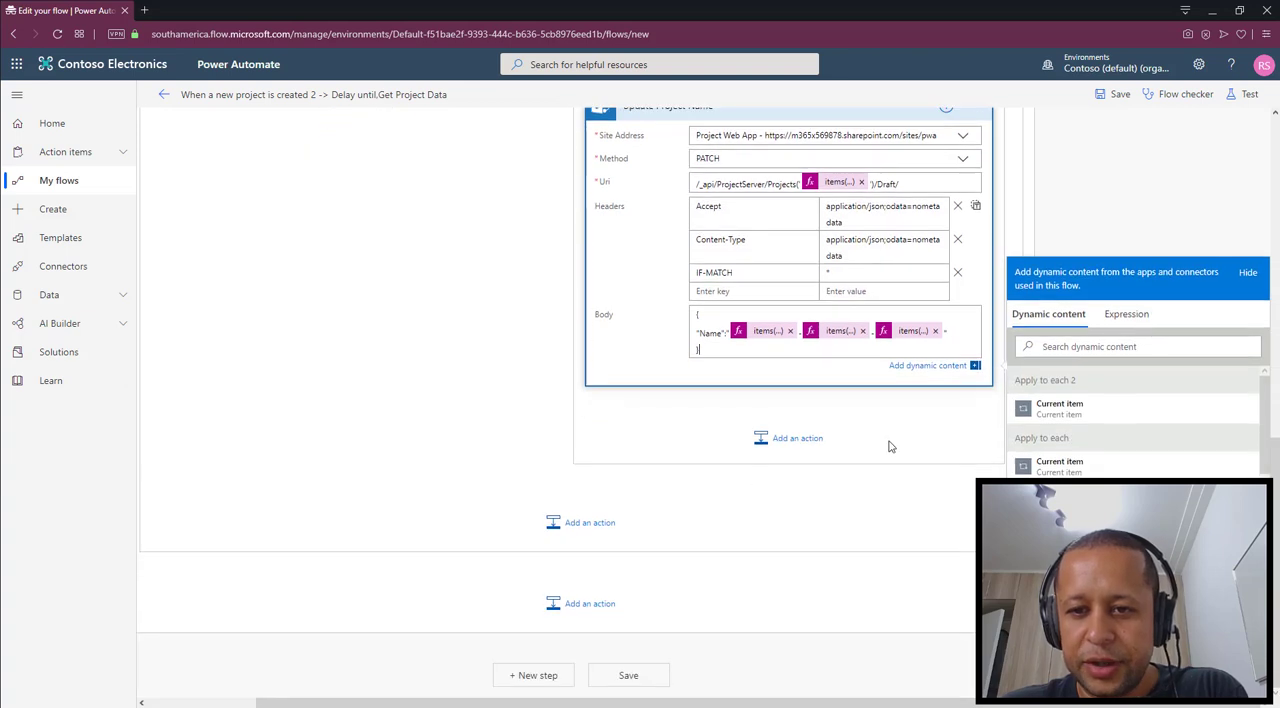
scroll(903, 437, "up", 1)
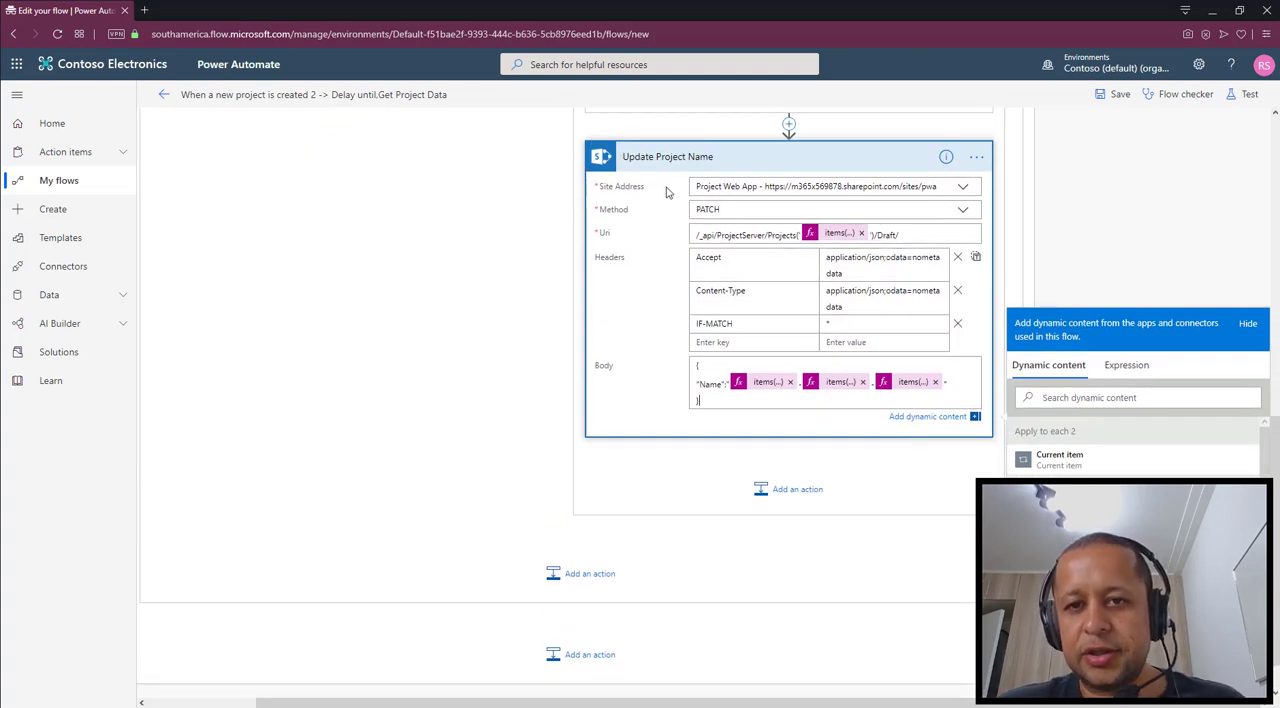
scroll(689, 209, "up", 3)
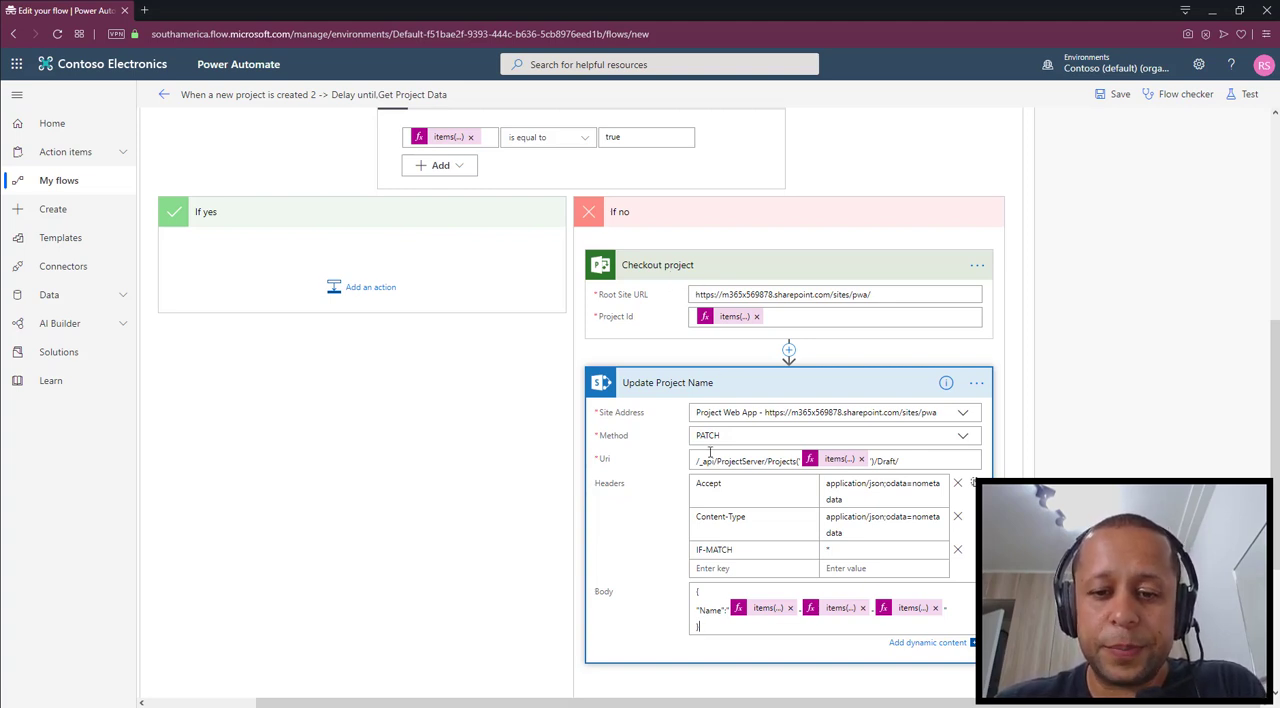
scroll(771, 600, "down", 2)
left_click(789, 577)
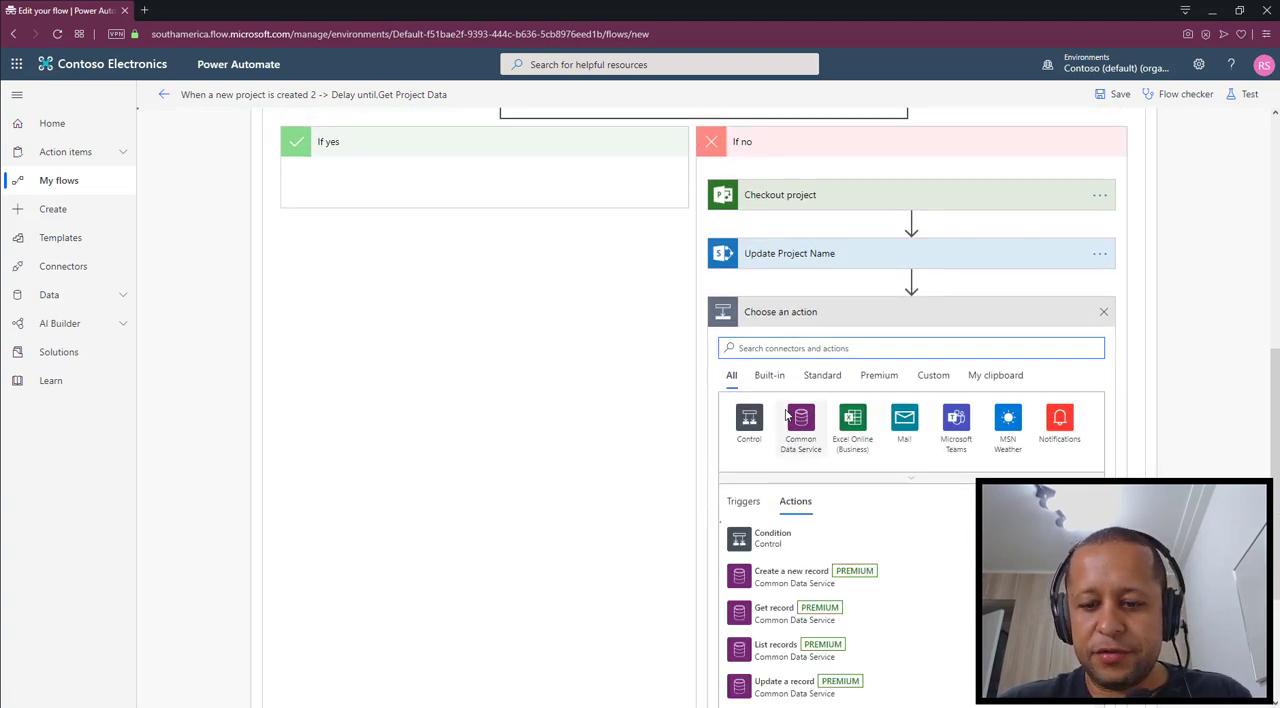
type("project")
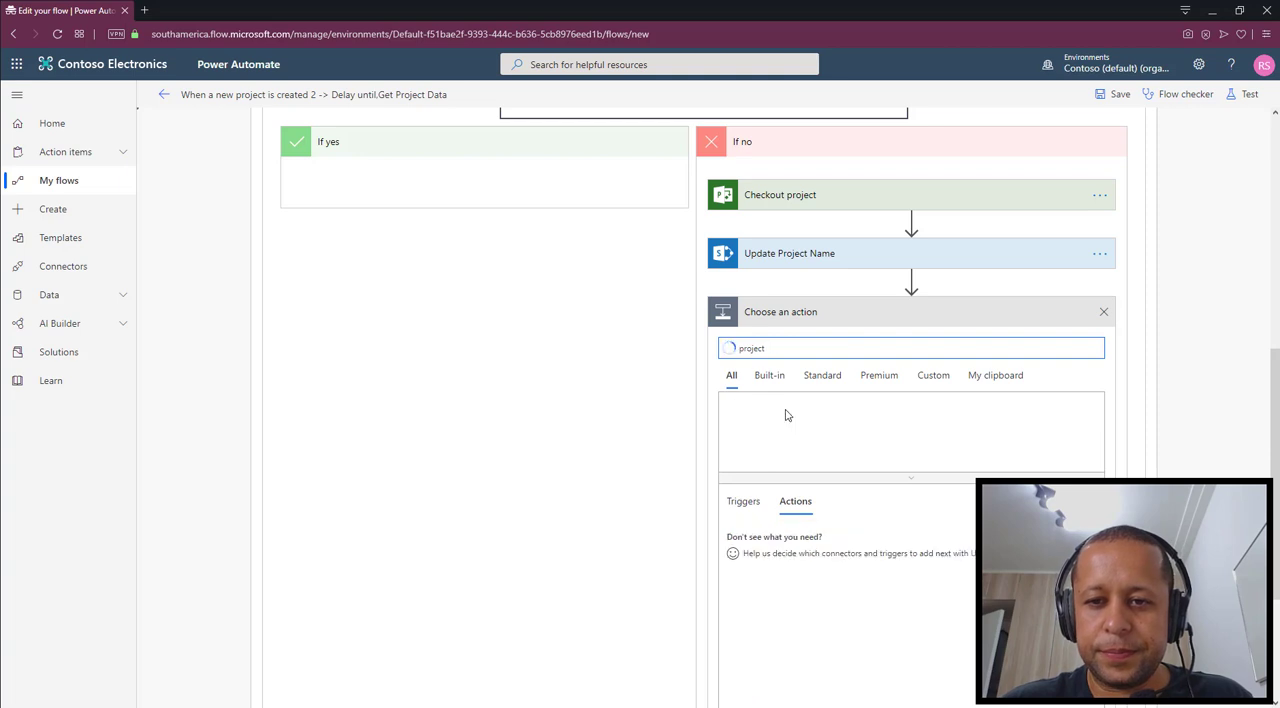
type(" online")
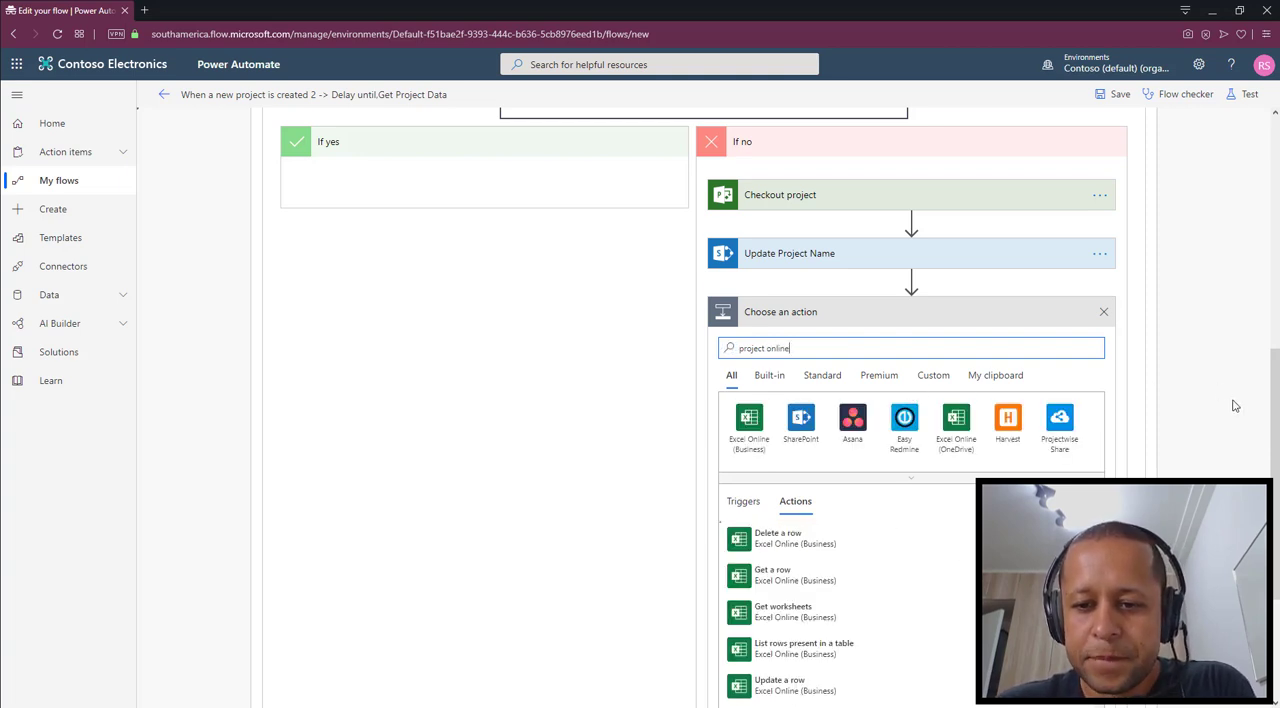
scroll(897, 580, "down", 1)
scroll(897, 580, "down", 6)
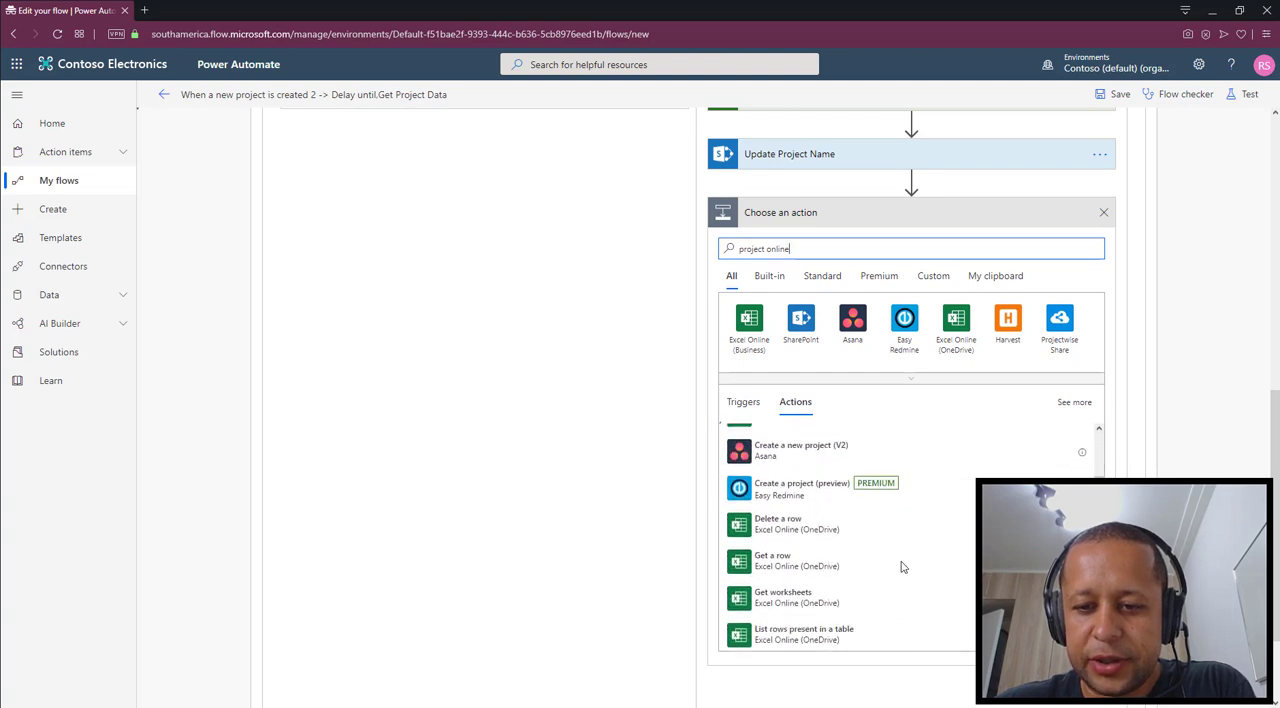
scroll(903, 566, "down", 8)
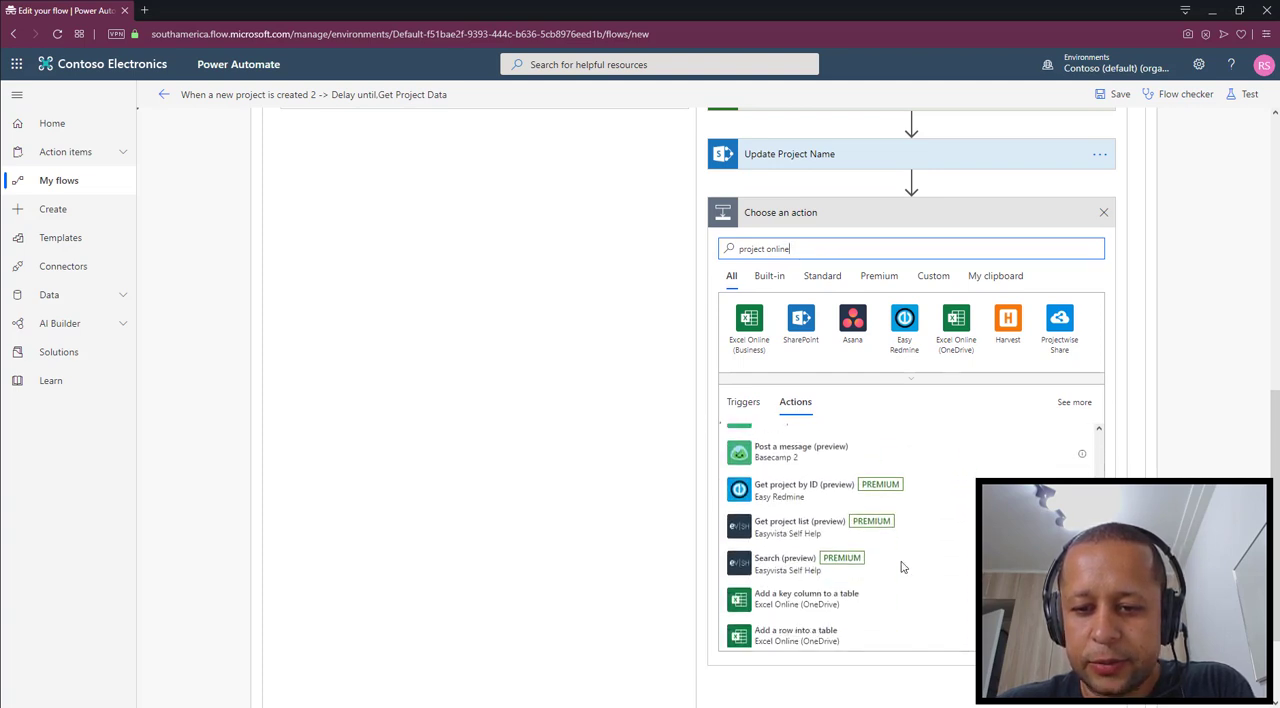
scroll(901, 567, "down", 10)
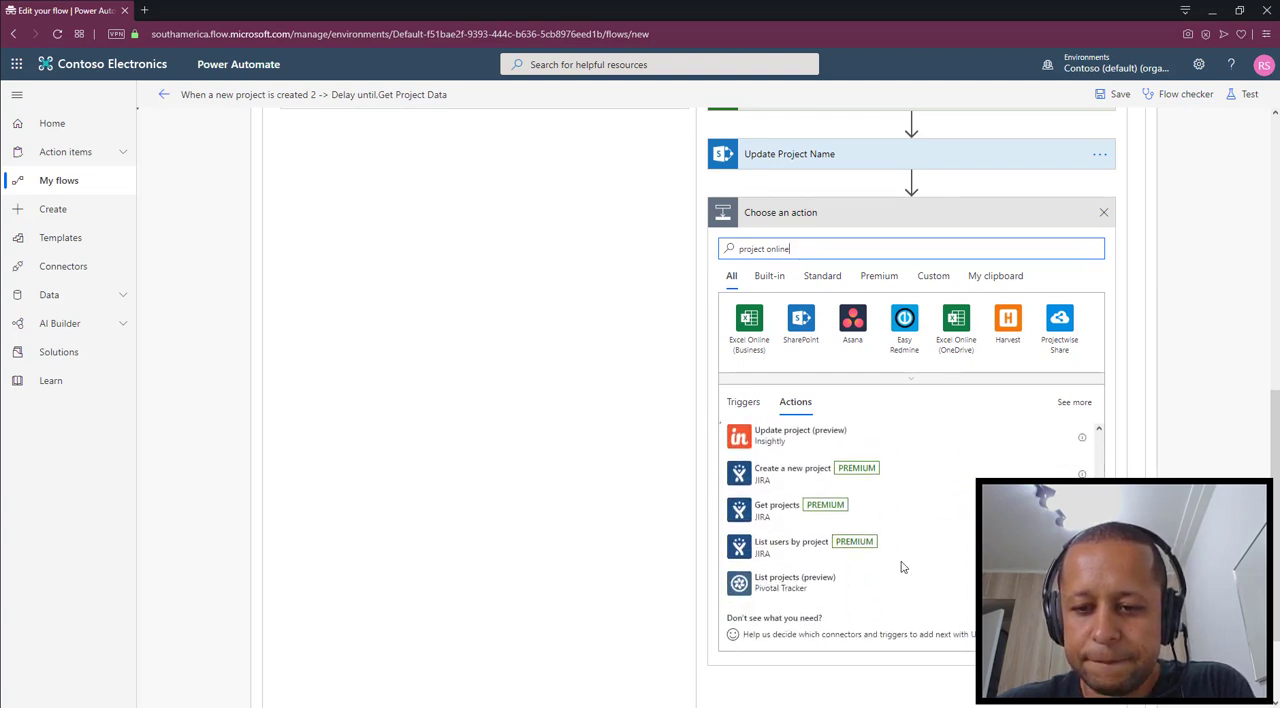
scroll(901, 567, "down", 10)
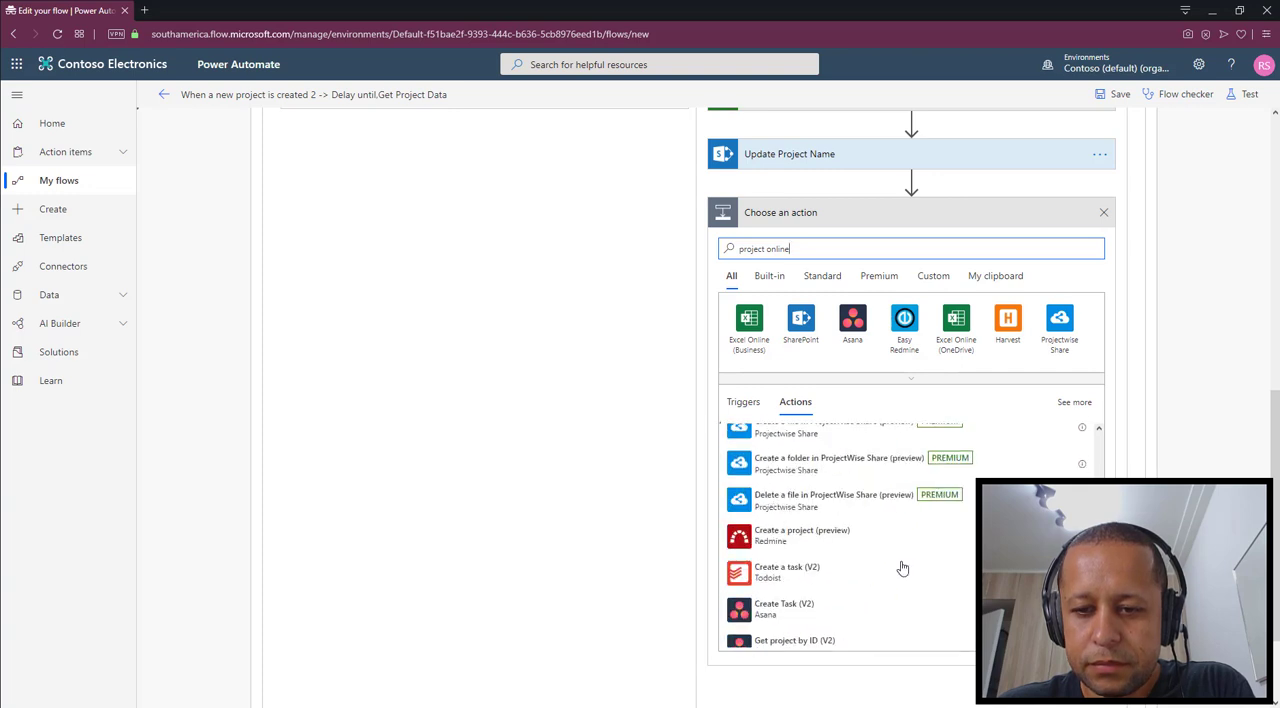
scroll(903, 567, "up", 10)
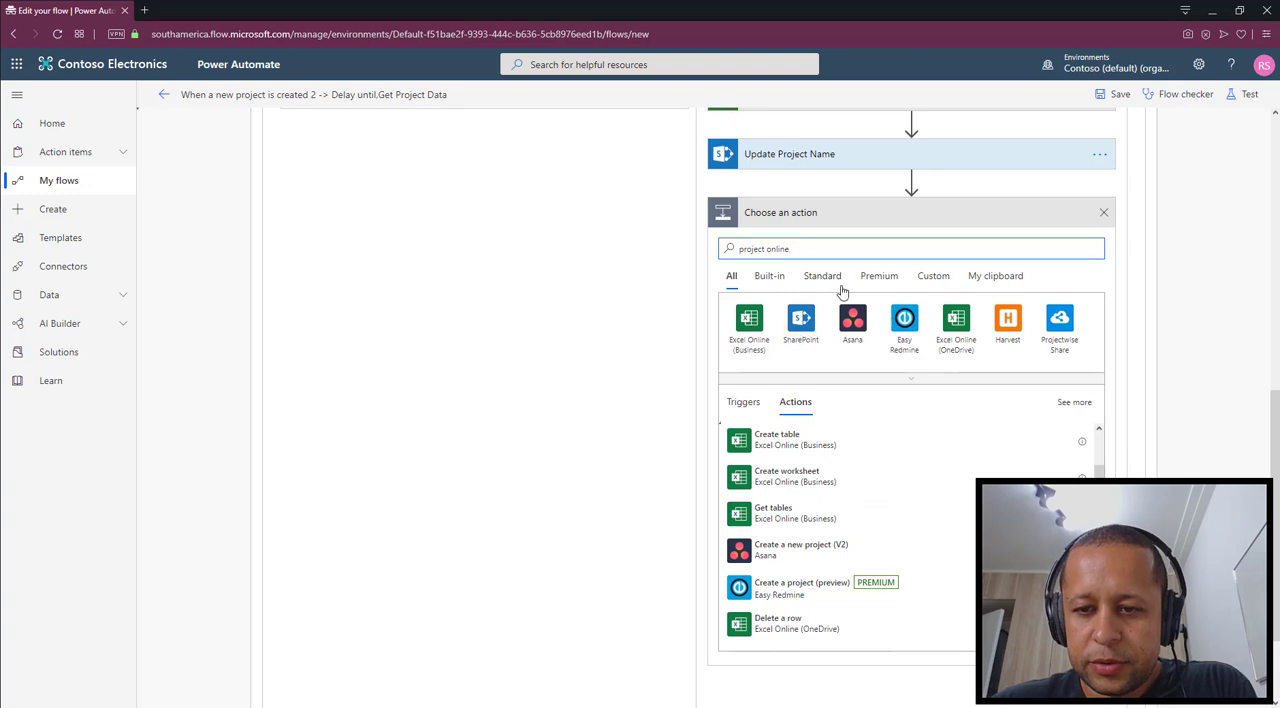
Shorten the action search to "project" and add the Project Online action Checkin and publish project below Update Project Name
key("BackSpace")
key("BackSpace")
key("BackSpace")
key("BackSpace")
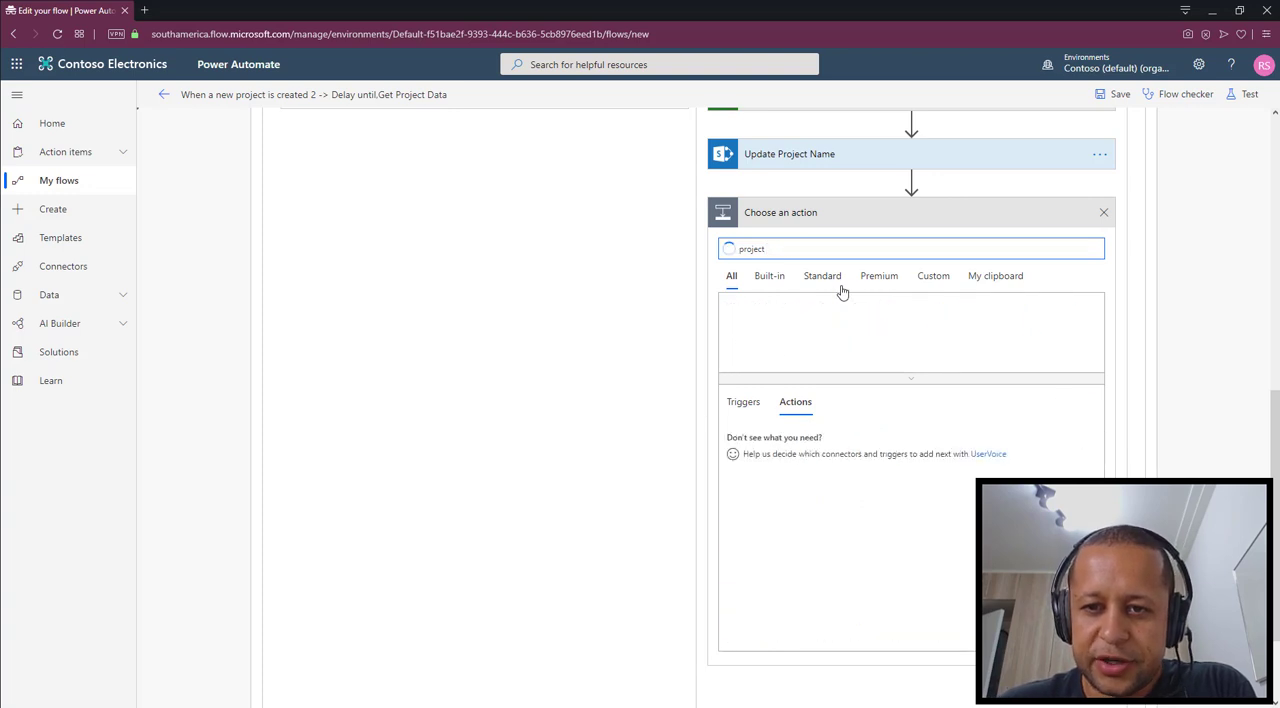
scroll(896, 470, "down", 5)
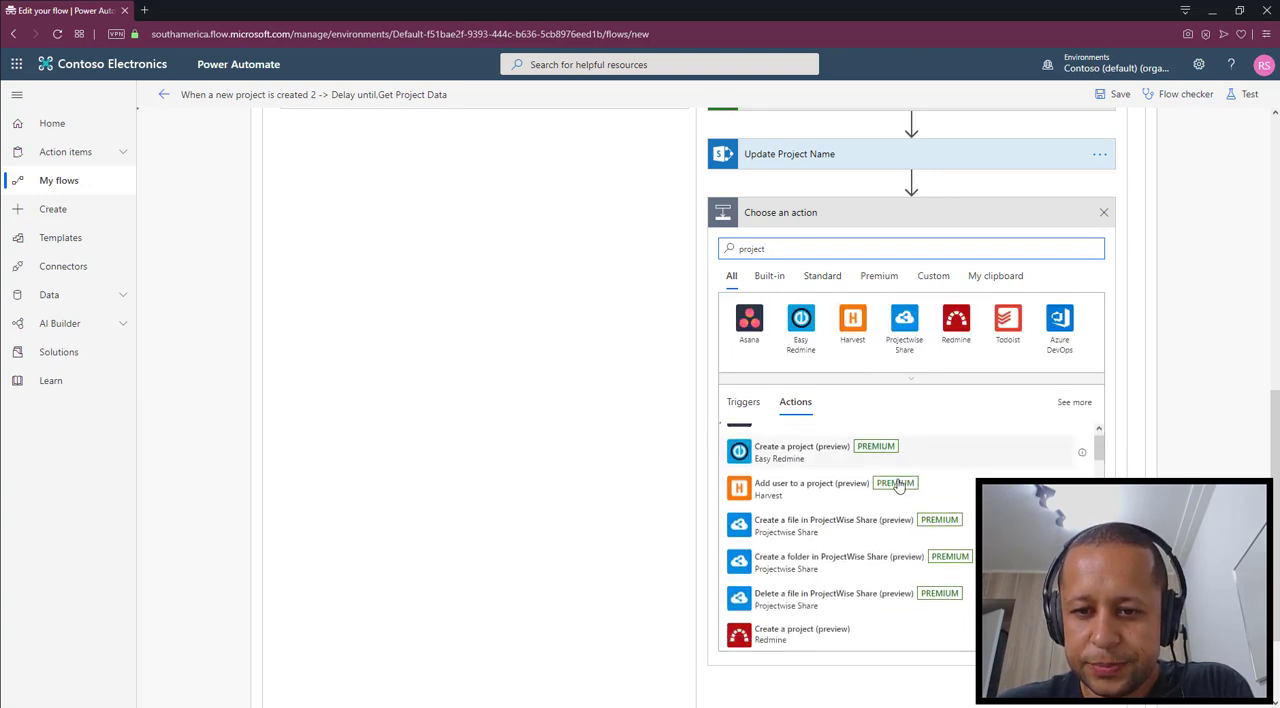
scroll(899, 485, "down", 10)
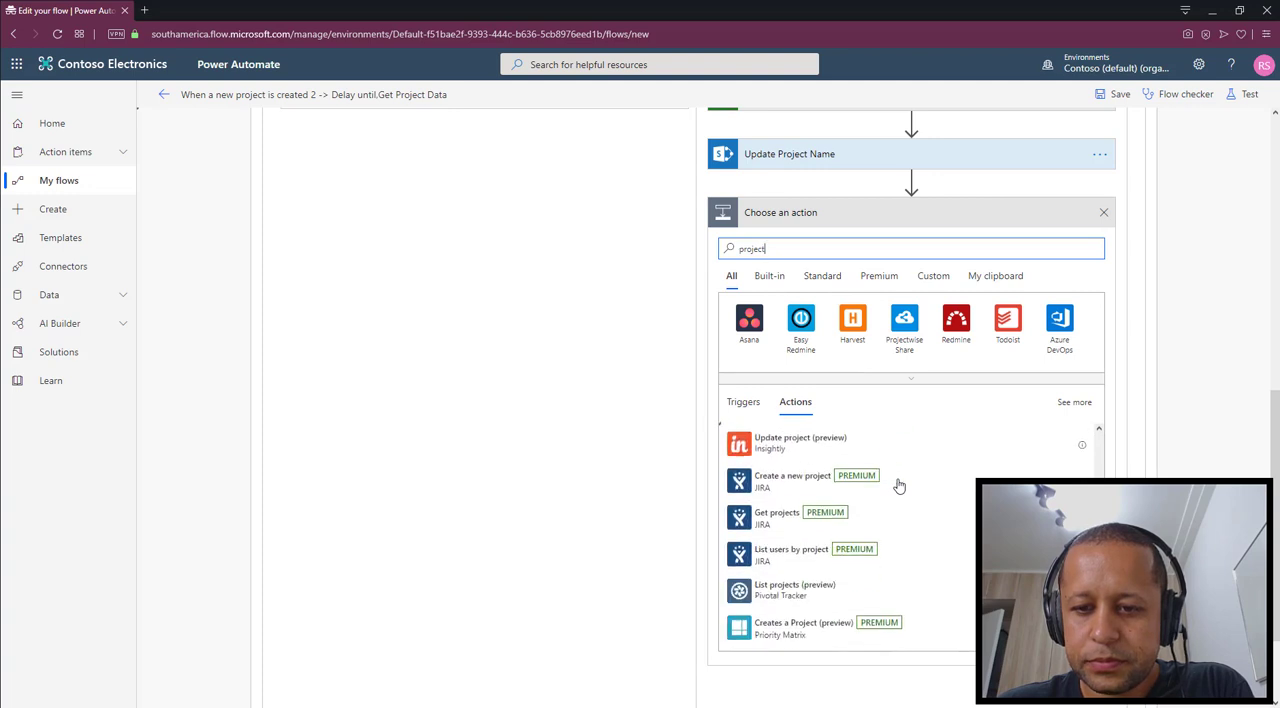
scroll(899, 486, "down", 8)
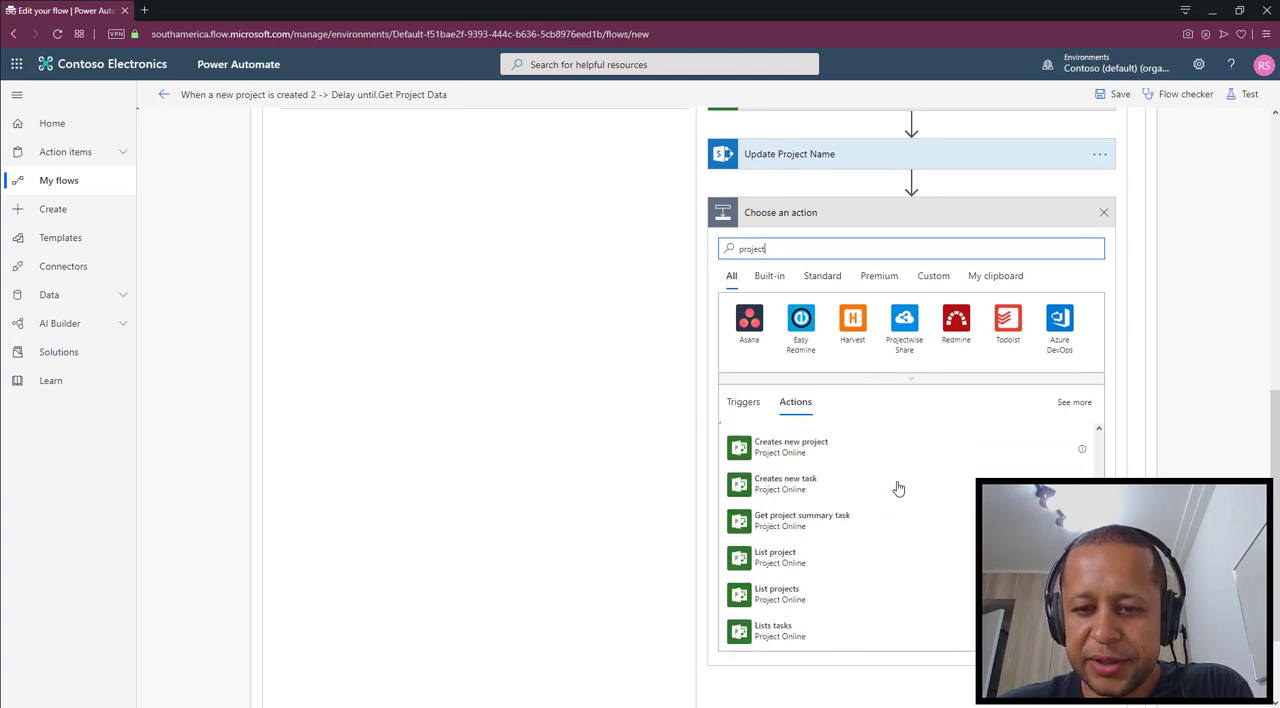
scroll(898, 488, "up", 7)
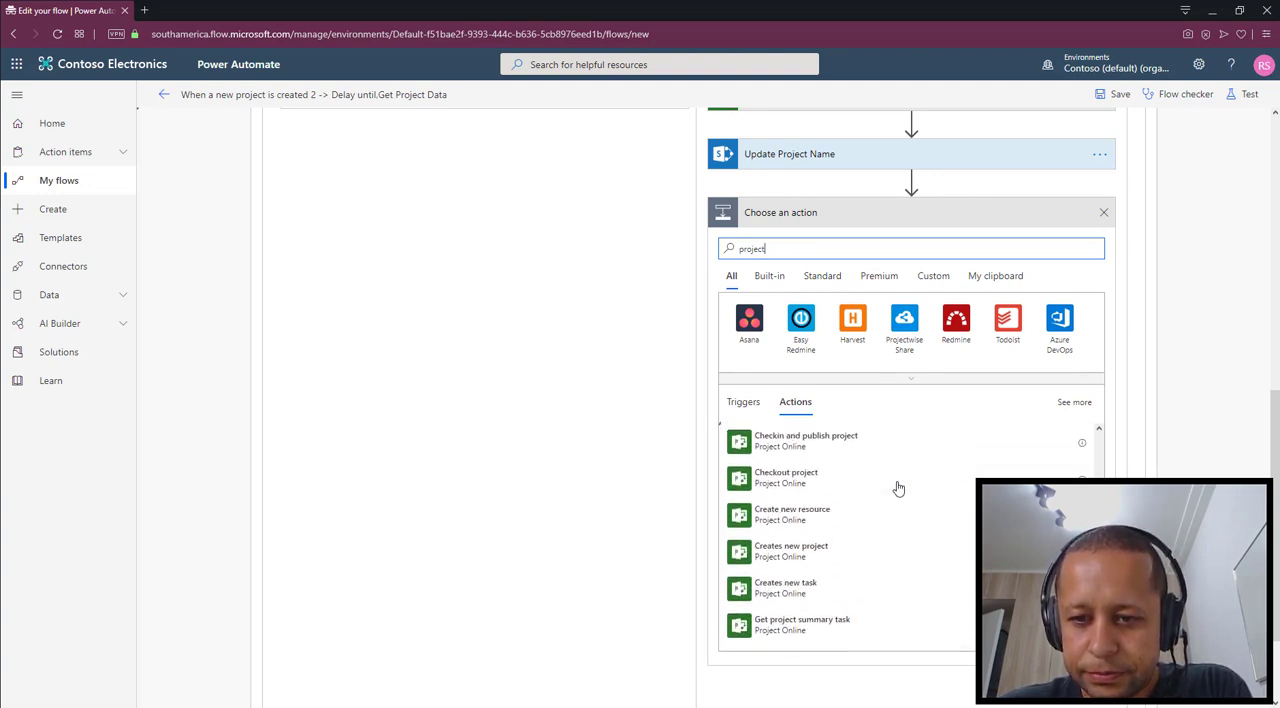
left_click(811, 455)
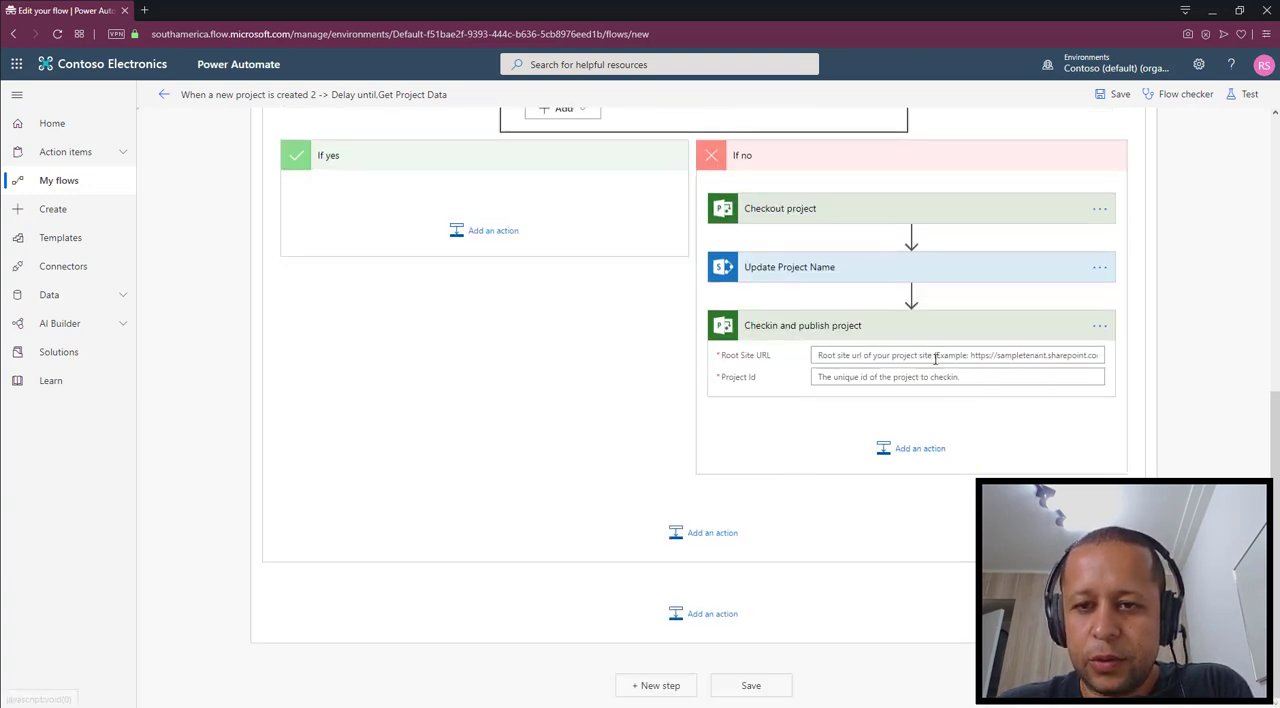
left_click(889, 355)
scroll(660, 200, "up", 6)
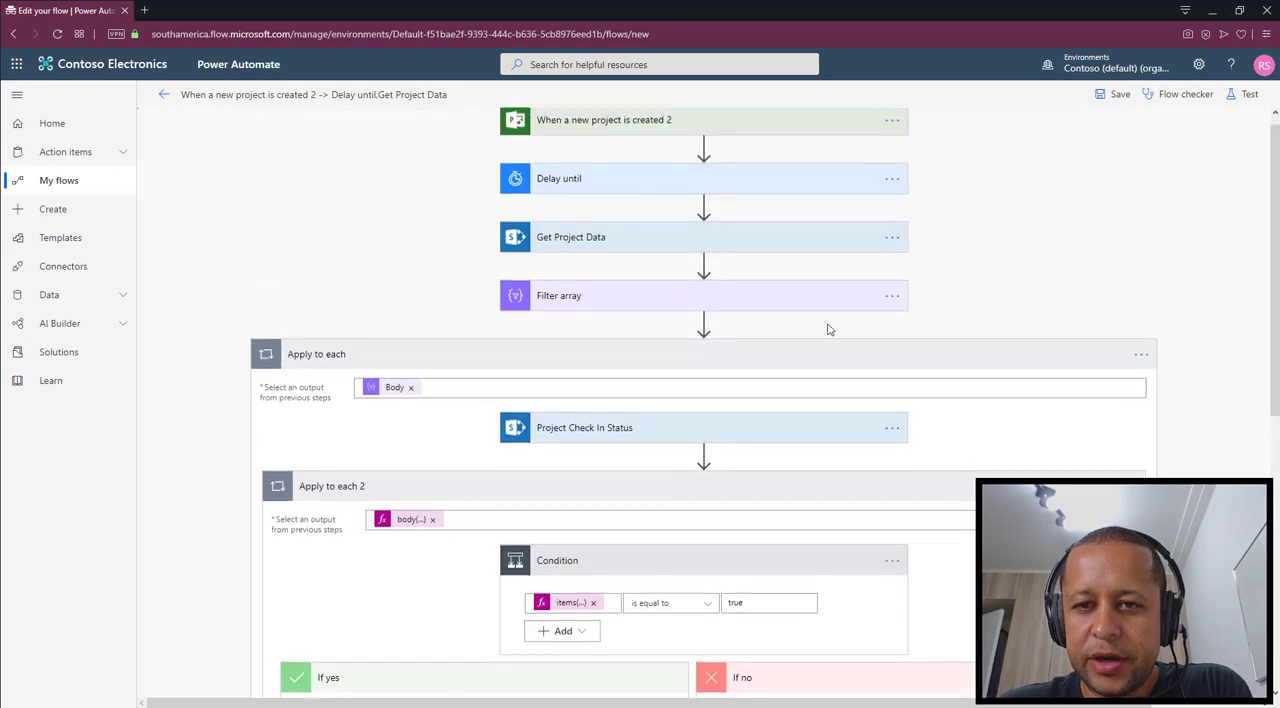
left_click(673, 145)
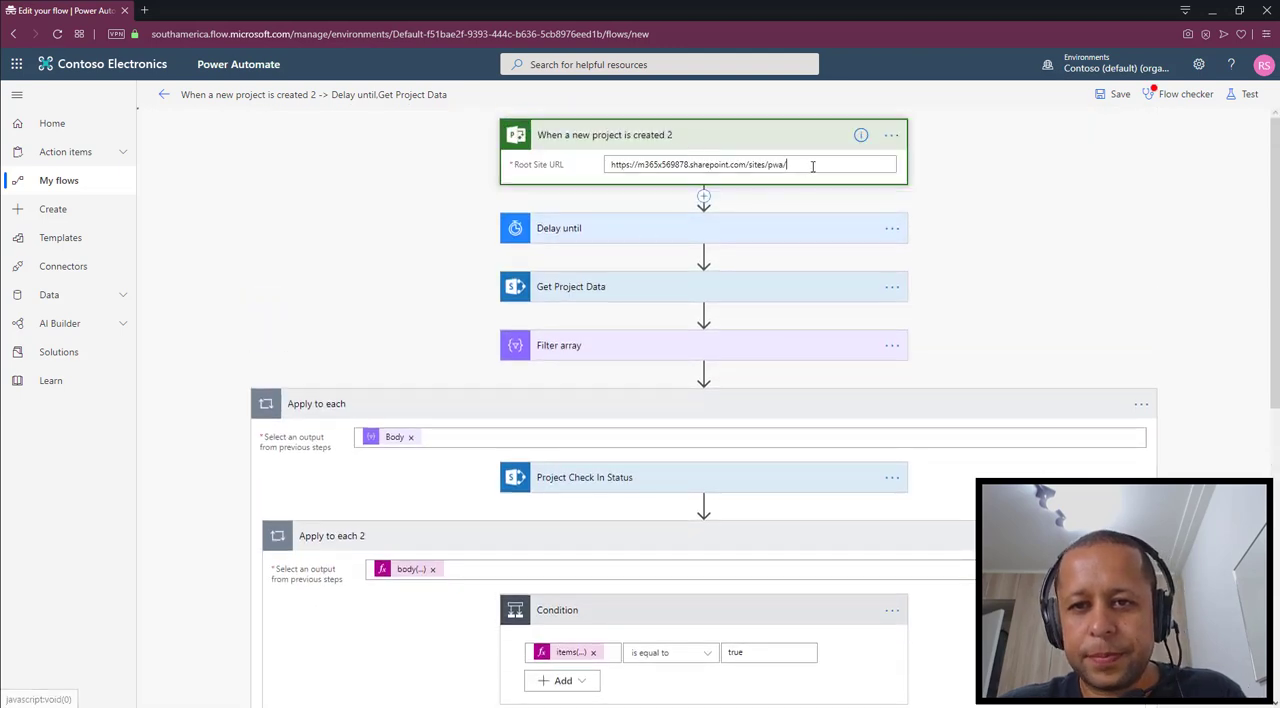
triple_click(812, 167)
key("ctrl+c")
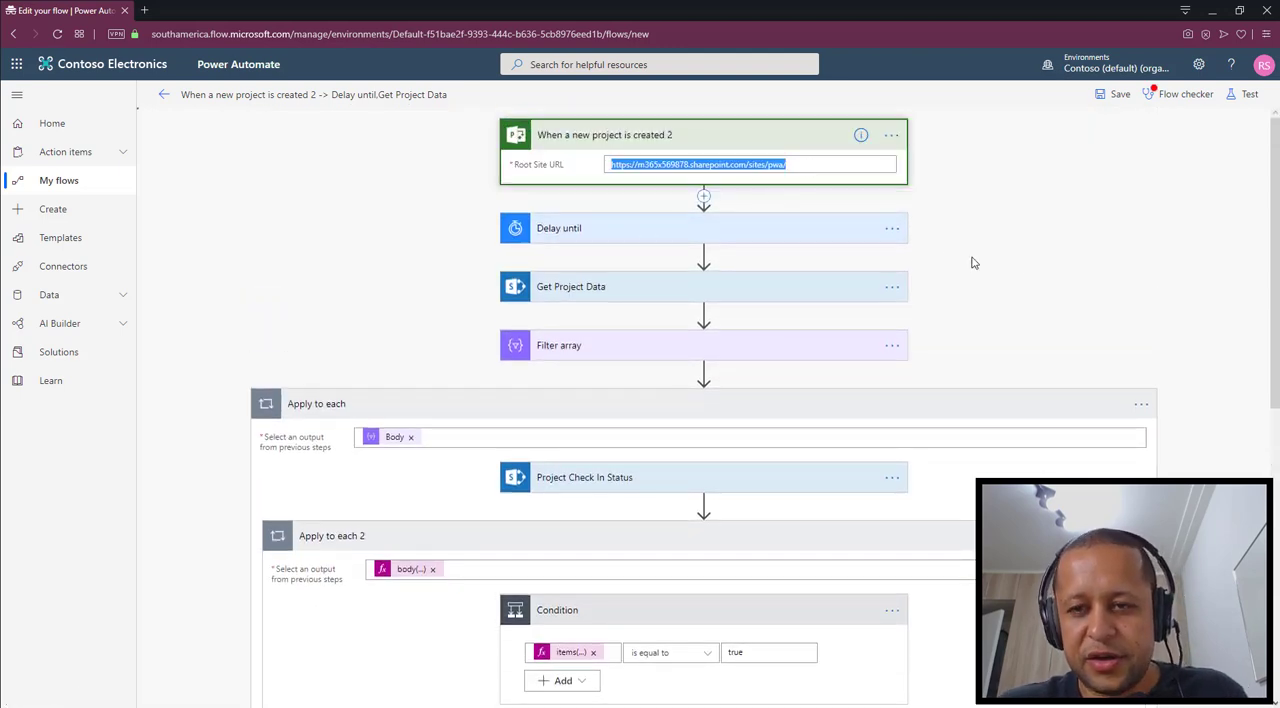
scroll(990, 265, "down", 8)
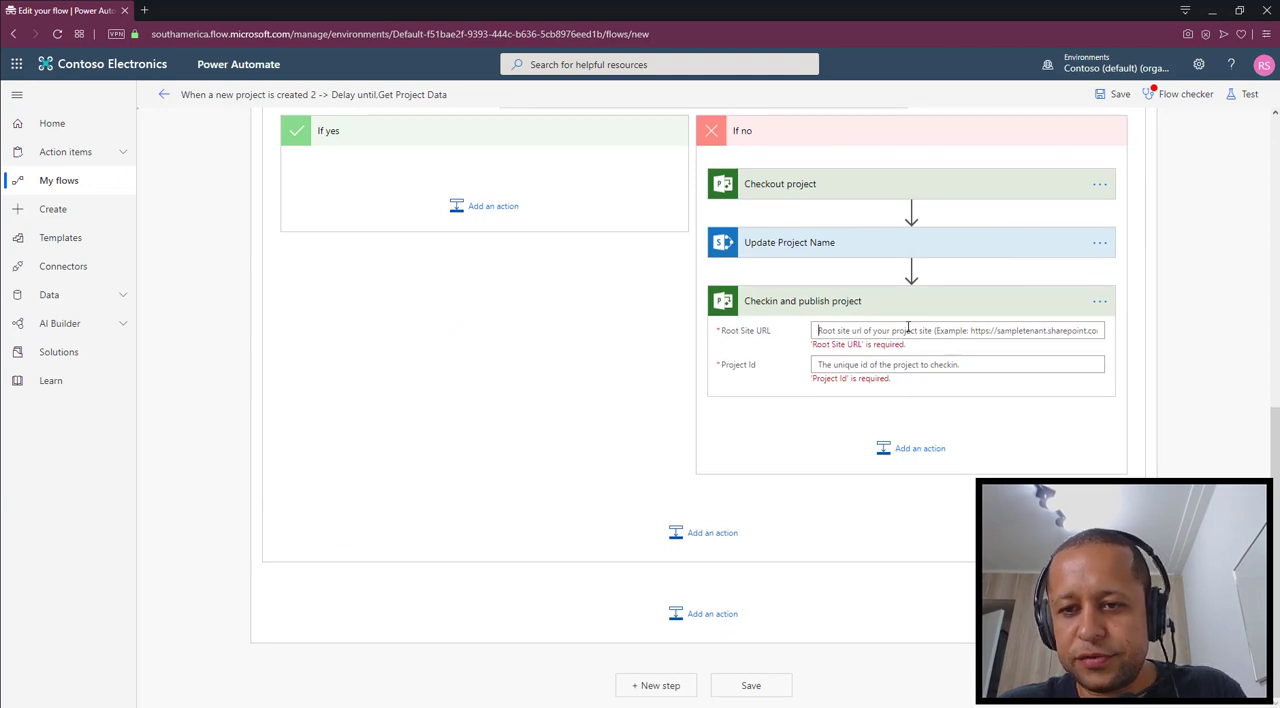
left_click(908, 330)
key("ctrl+v")
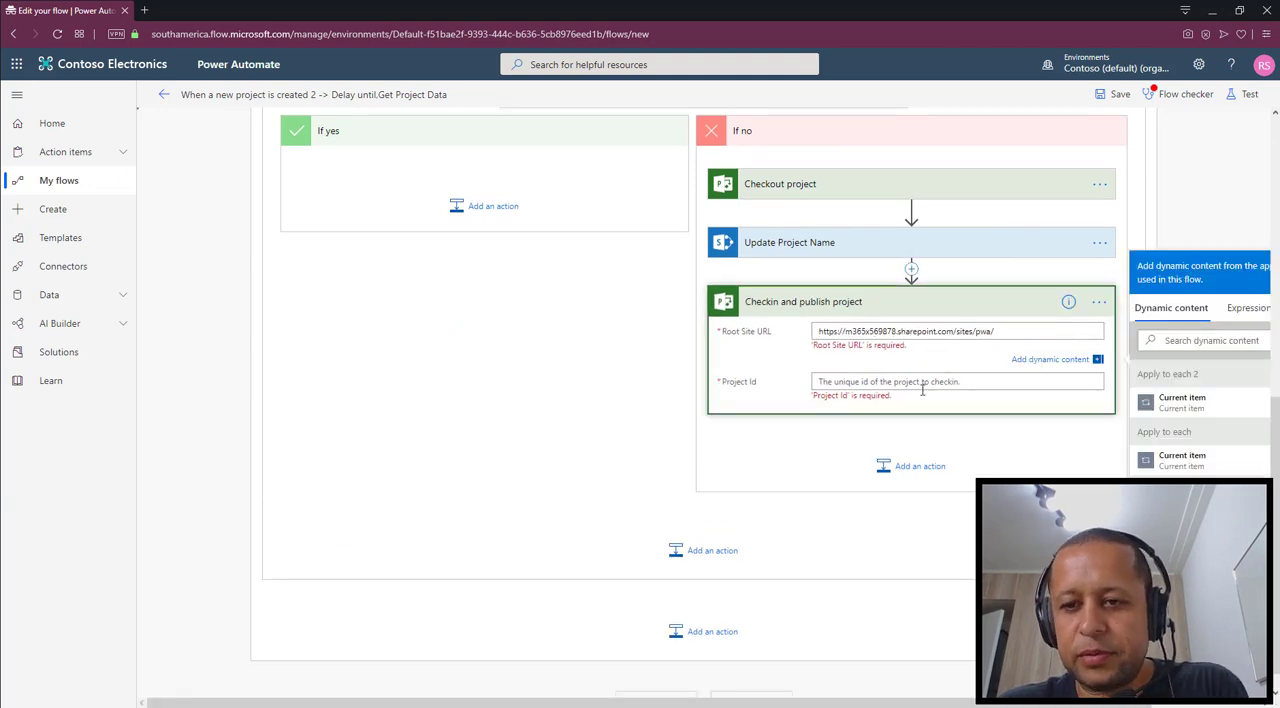
Set the Project Id of Checkin and publish project to the expression items('Apply_to_each')['ProjectId']
left_click(931, 382)
left_click(1205, 705)
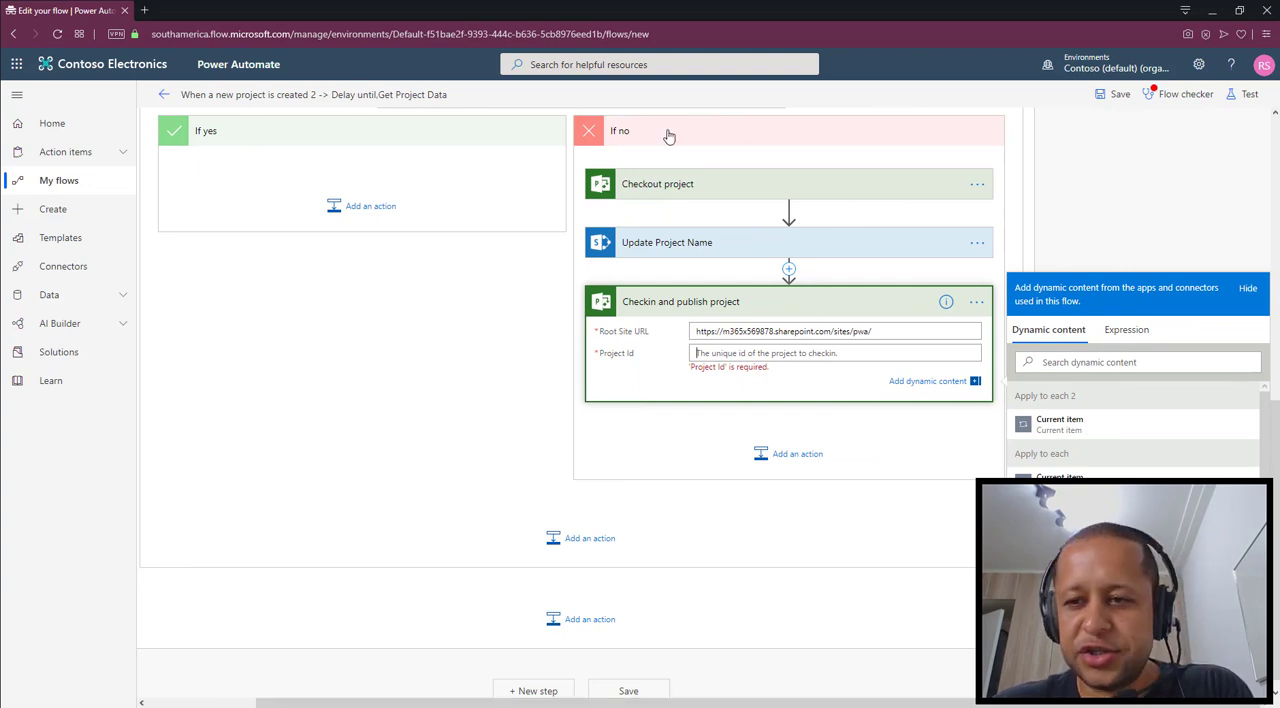
left_click(1122, 336)
type("items")
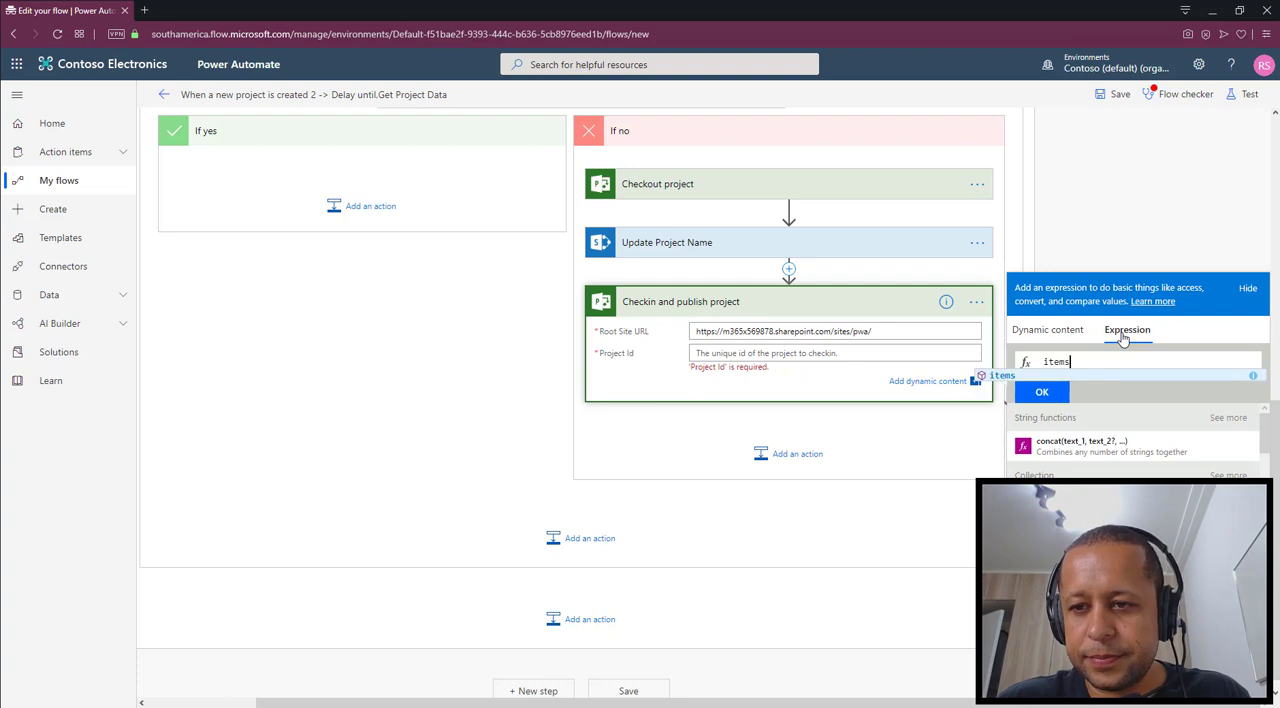
type("('Appl")
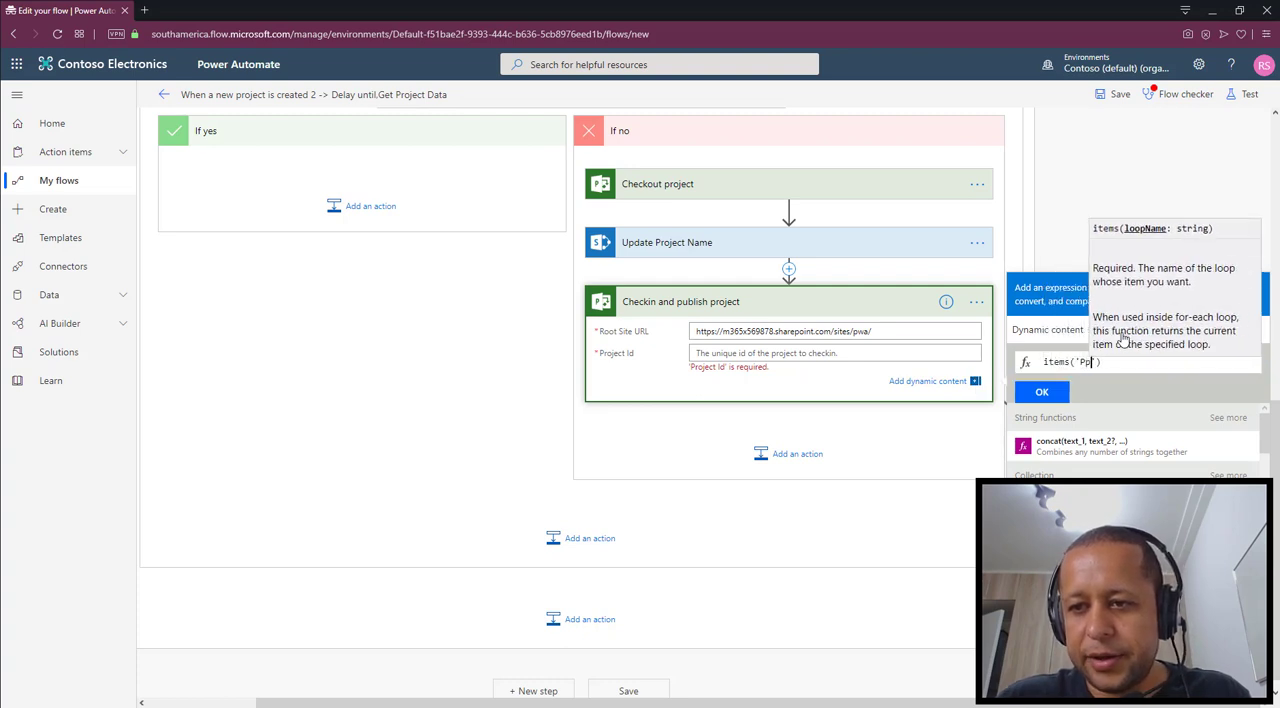
type("y_to_each")
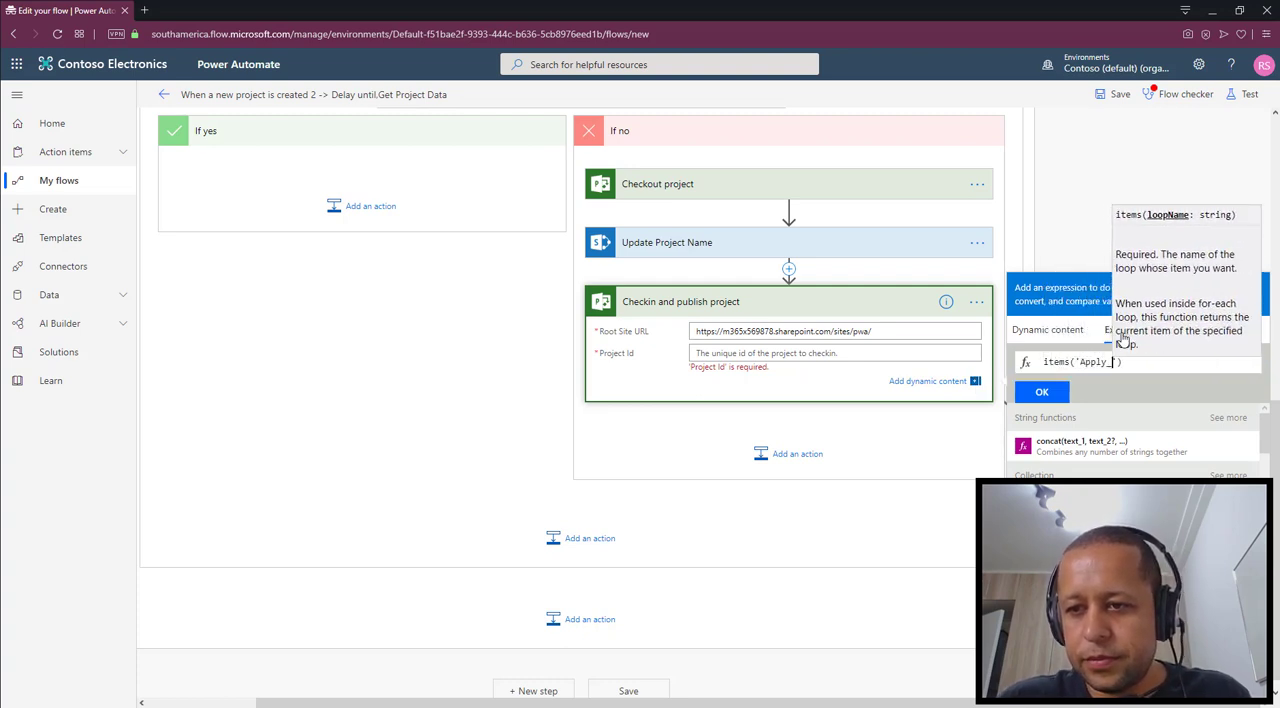
key("Right")
key("Right")
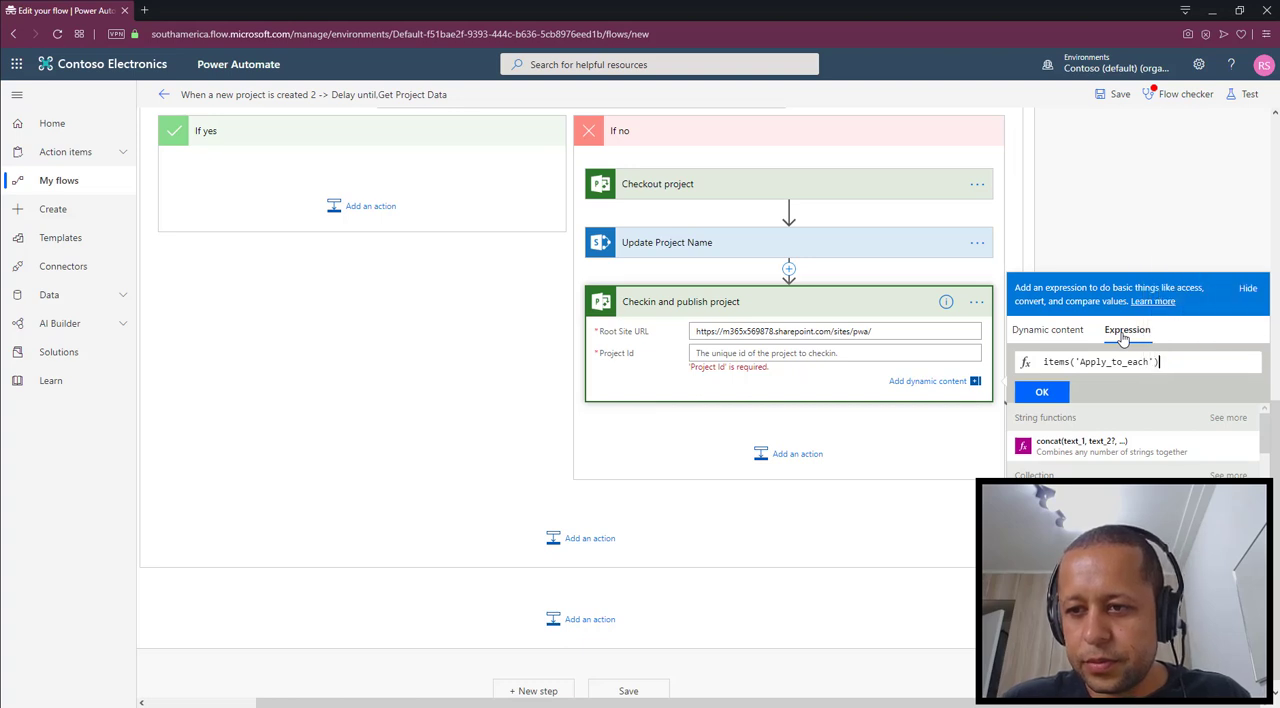
type("['")
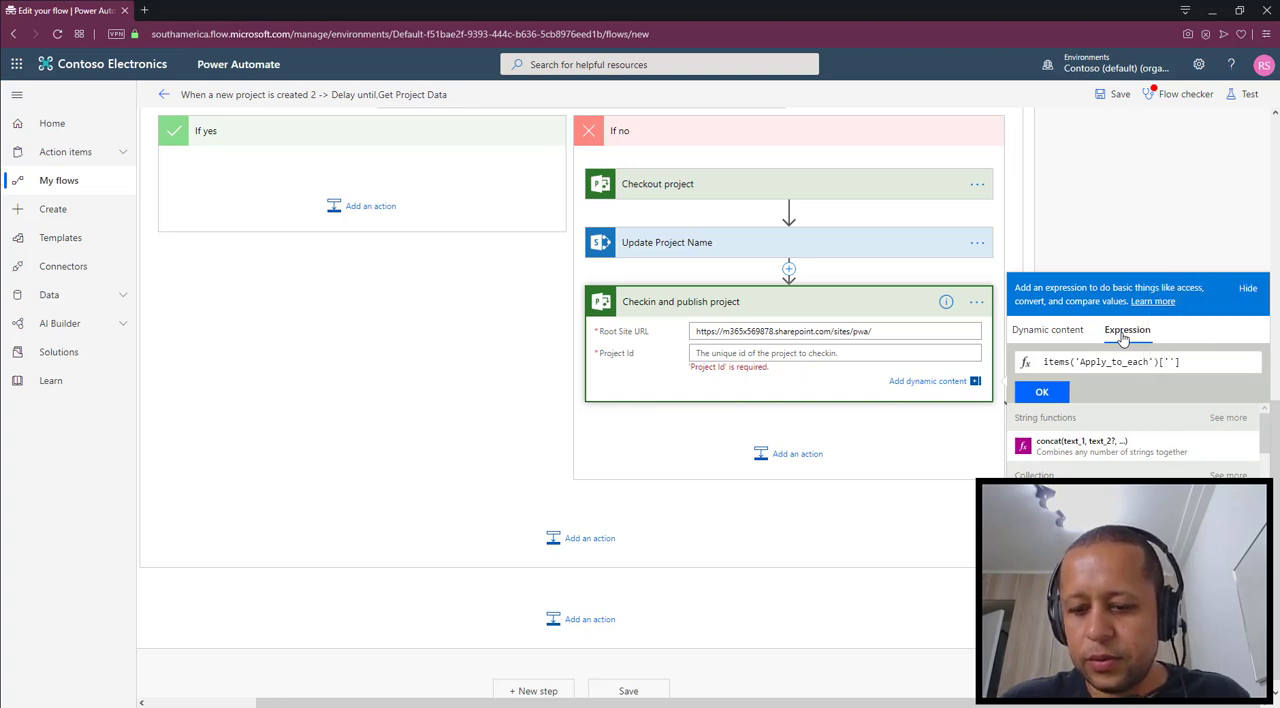
type("Proje")
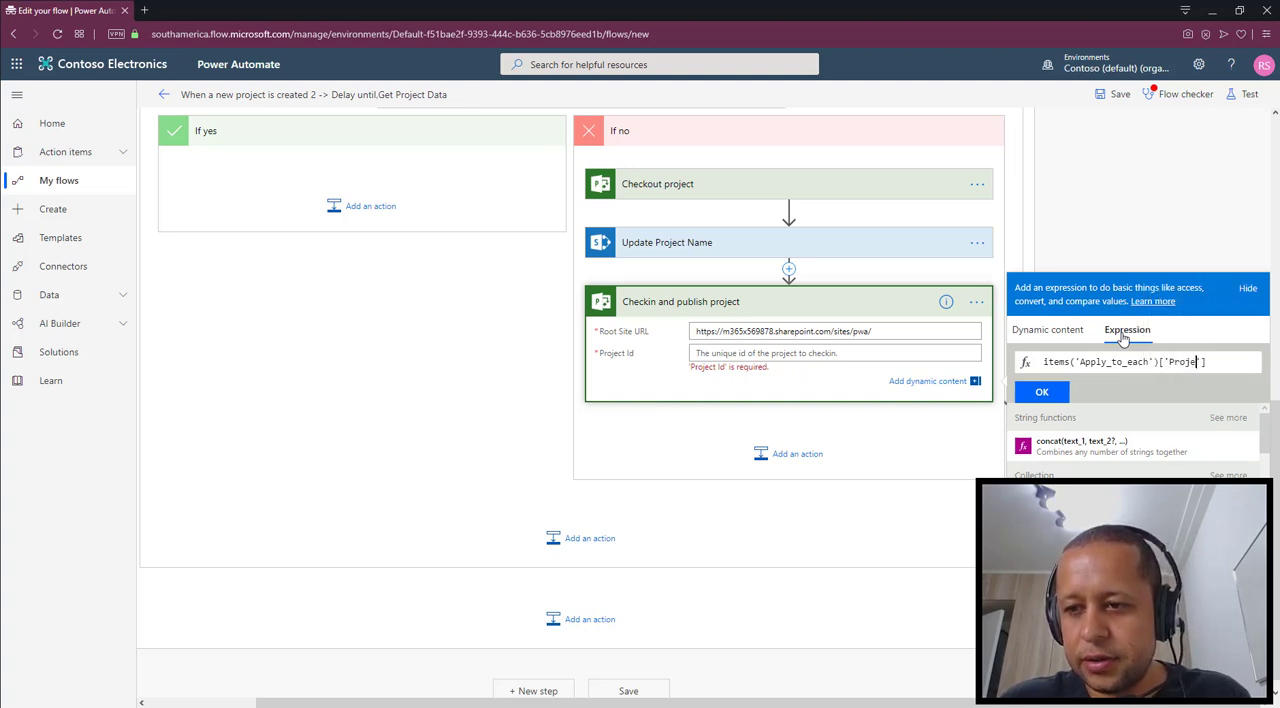
type("ctId")
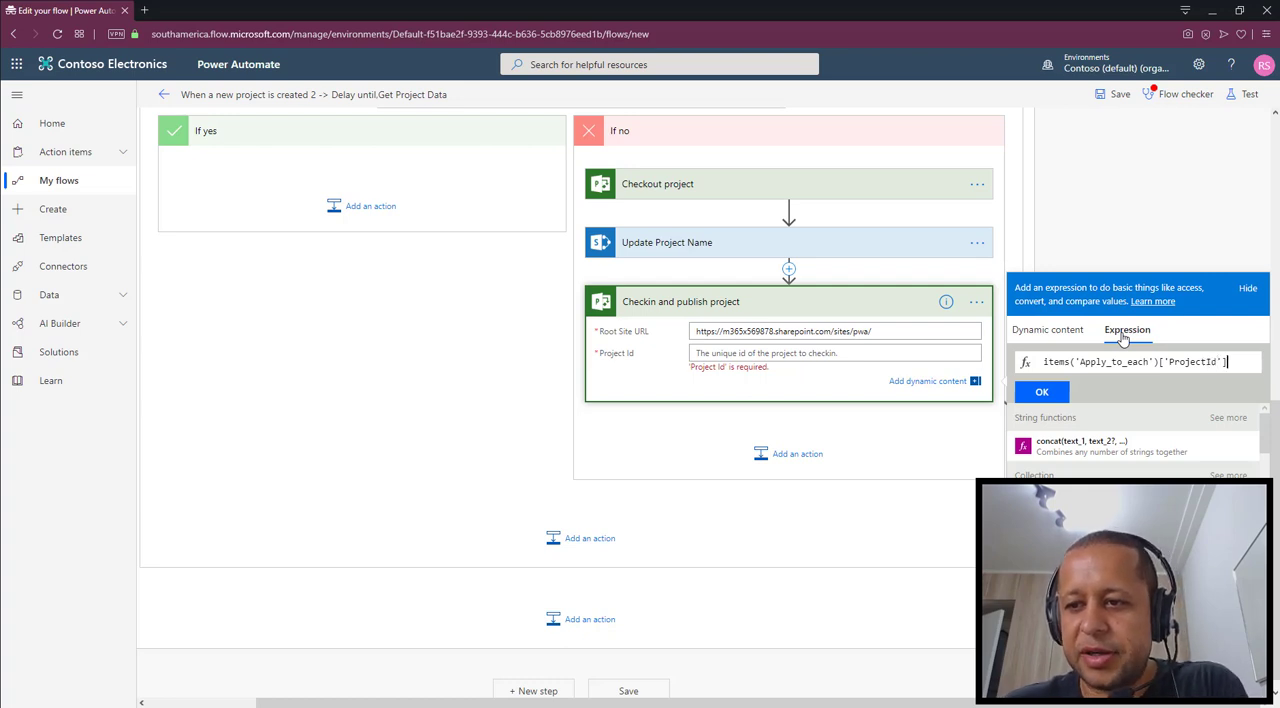
left_click(1042, 392)
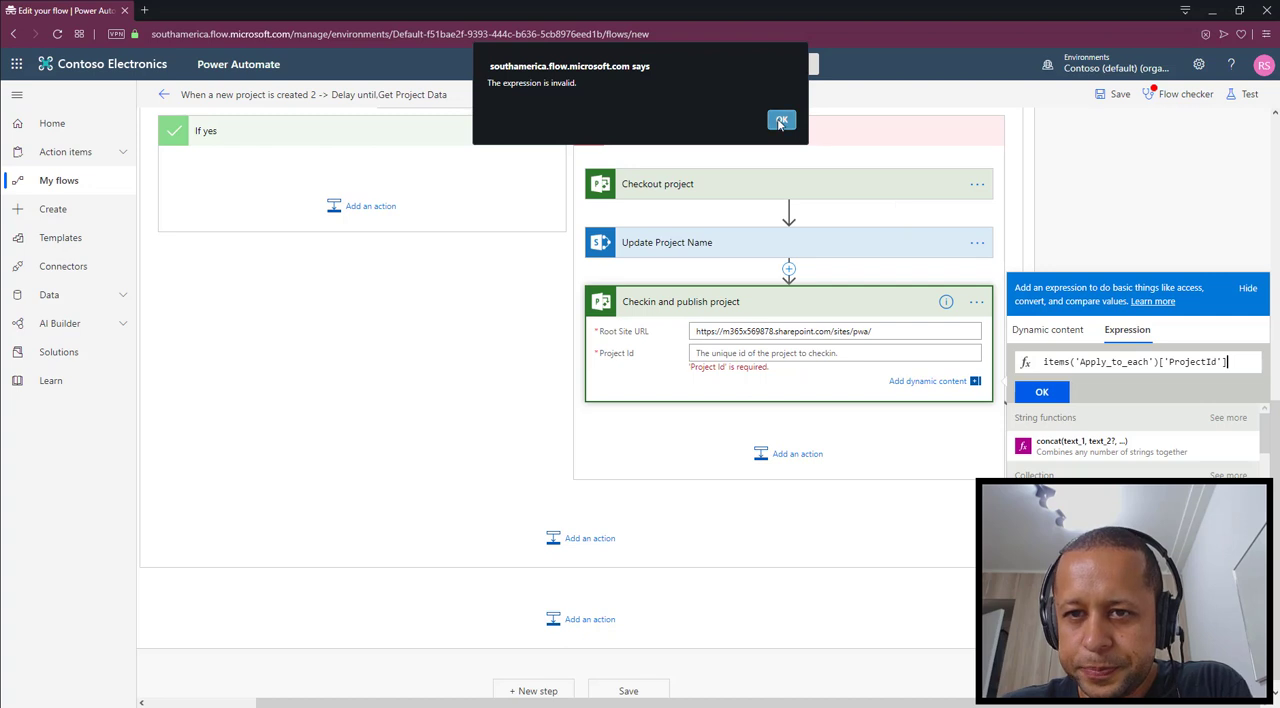
left_click(781, 121)
left_click(1041, 393)
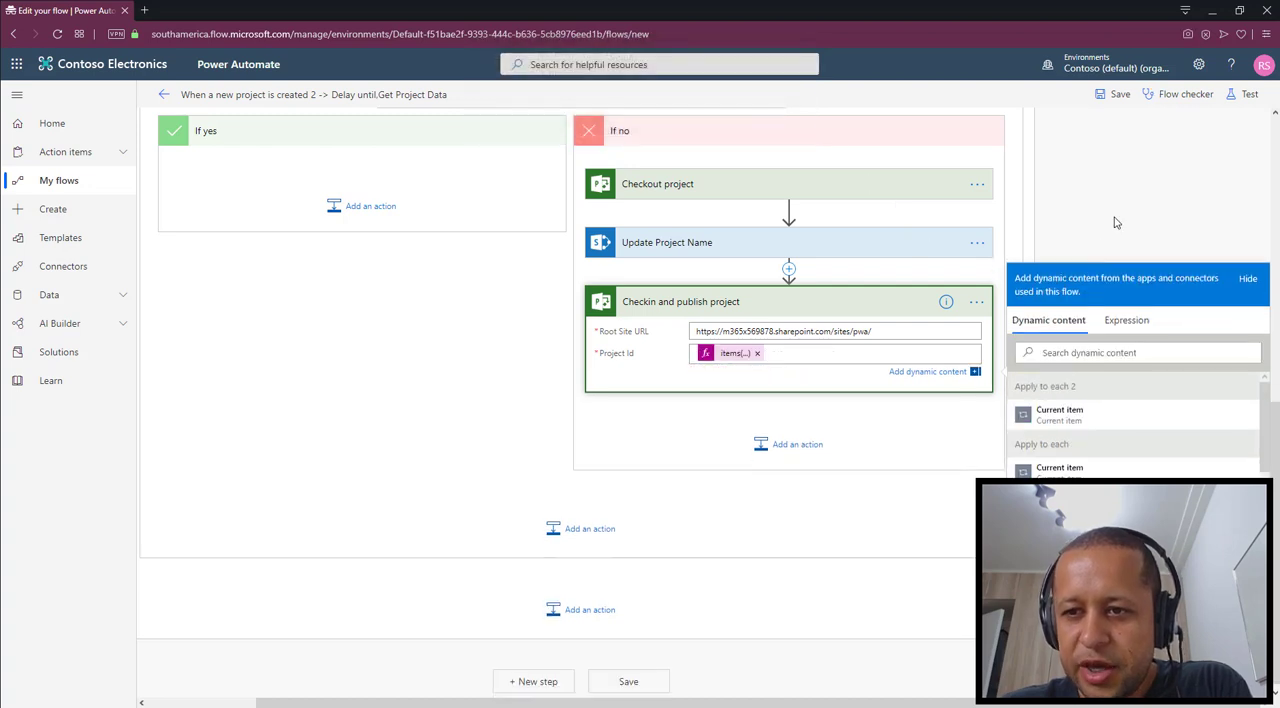
left_click(1116, 223)
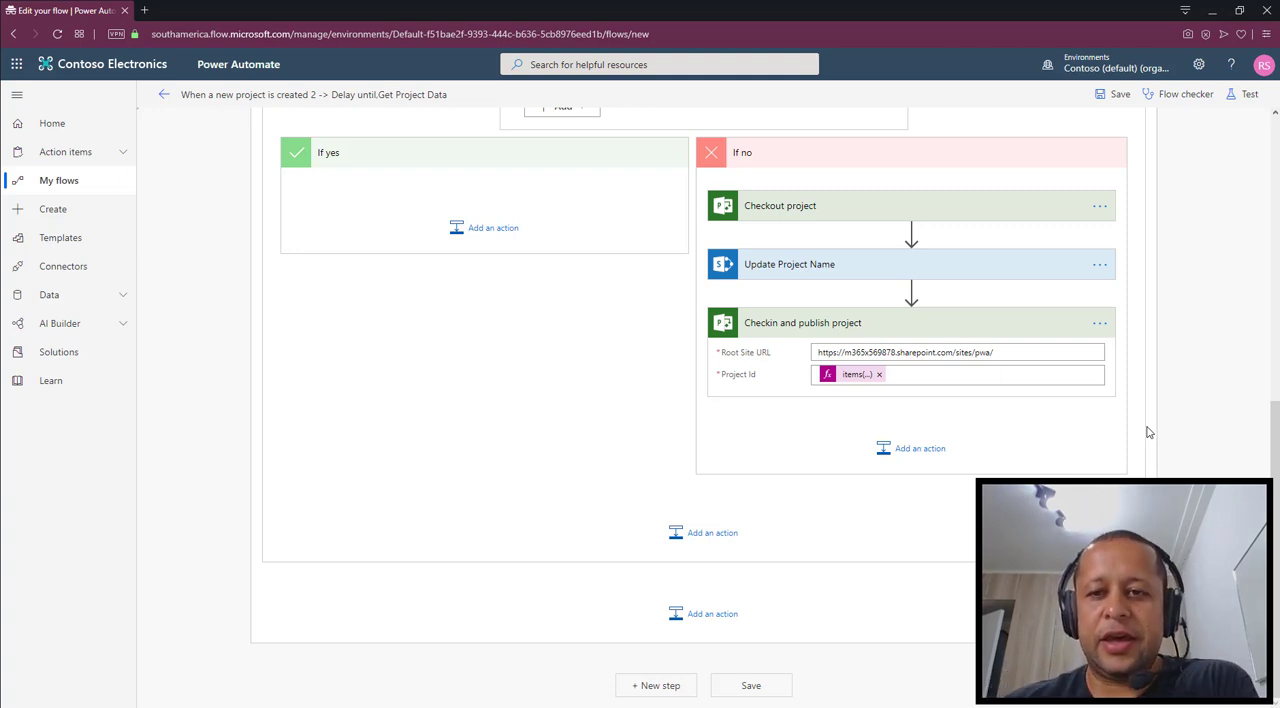
Save the completed flow
scroll(1143, 381, "up", 1)
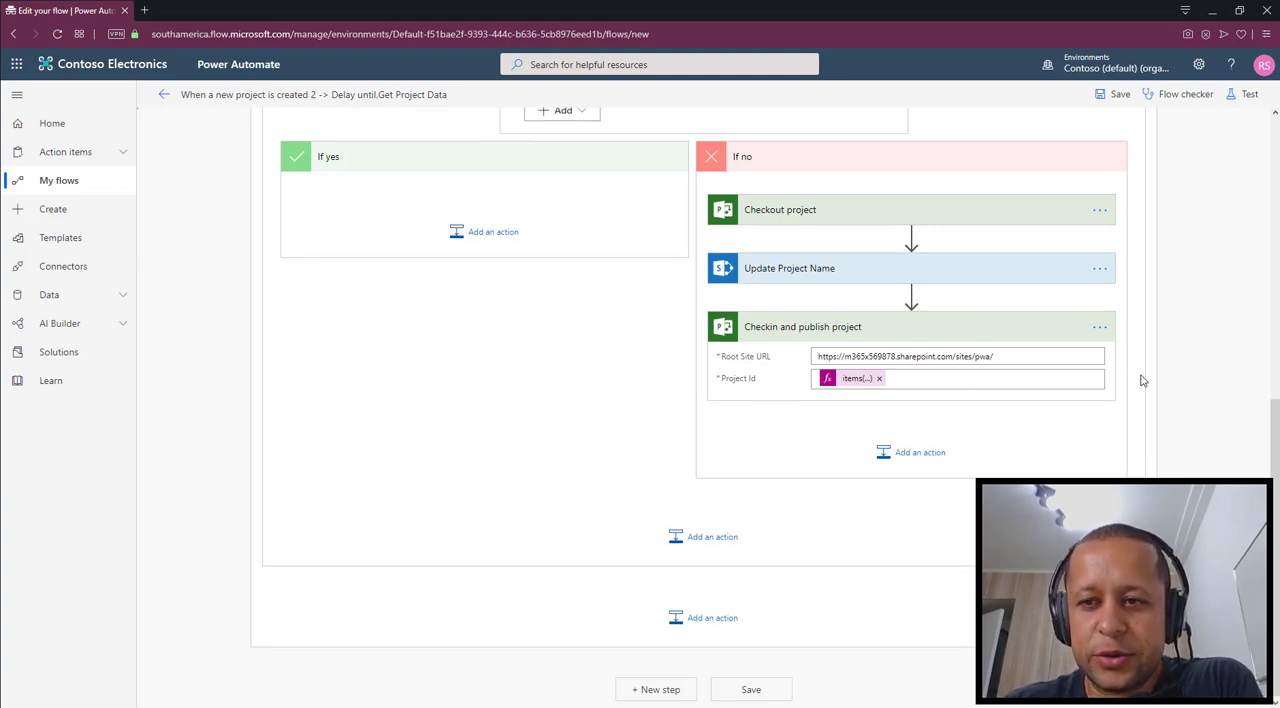
scroll(1143, 381, "up", 4)
scroll(1143, 381, "up", 2)
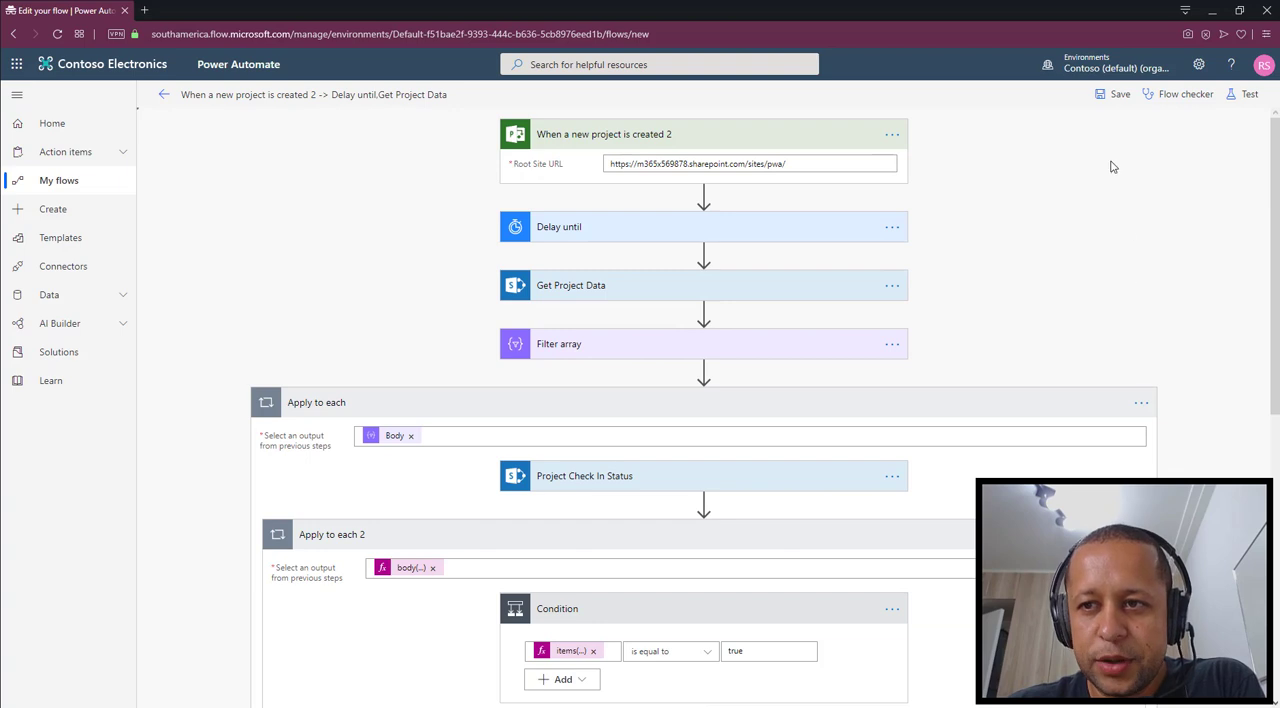
left_click(1115, 102)
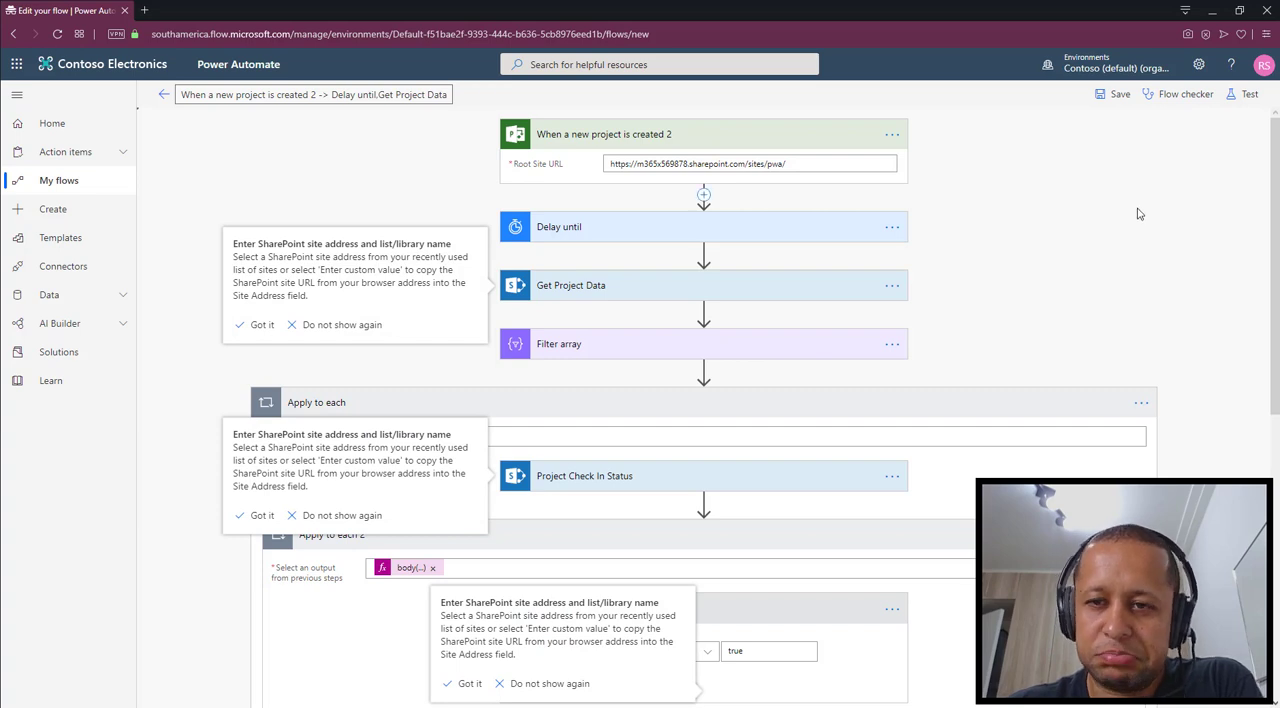
left_click(1113, 100)
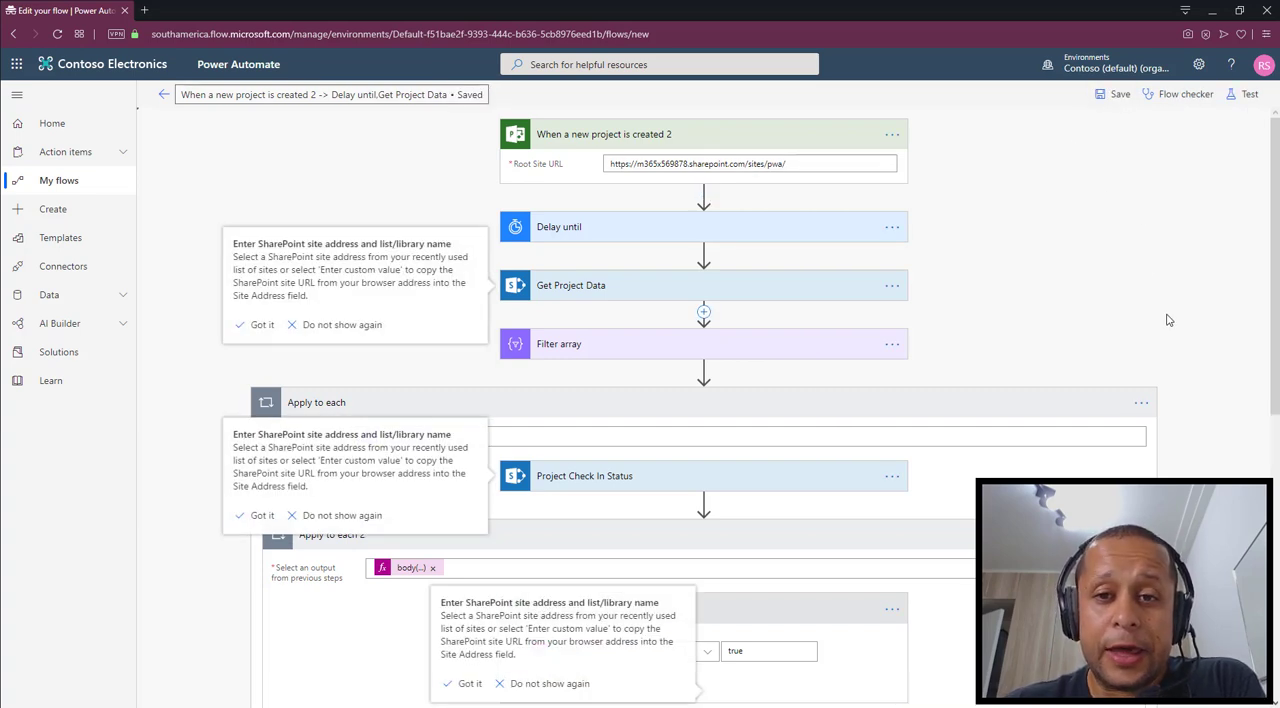
Rename the flow "Update Project Name", save it and leave the editor for the flow's details page
left_click(268, 96)
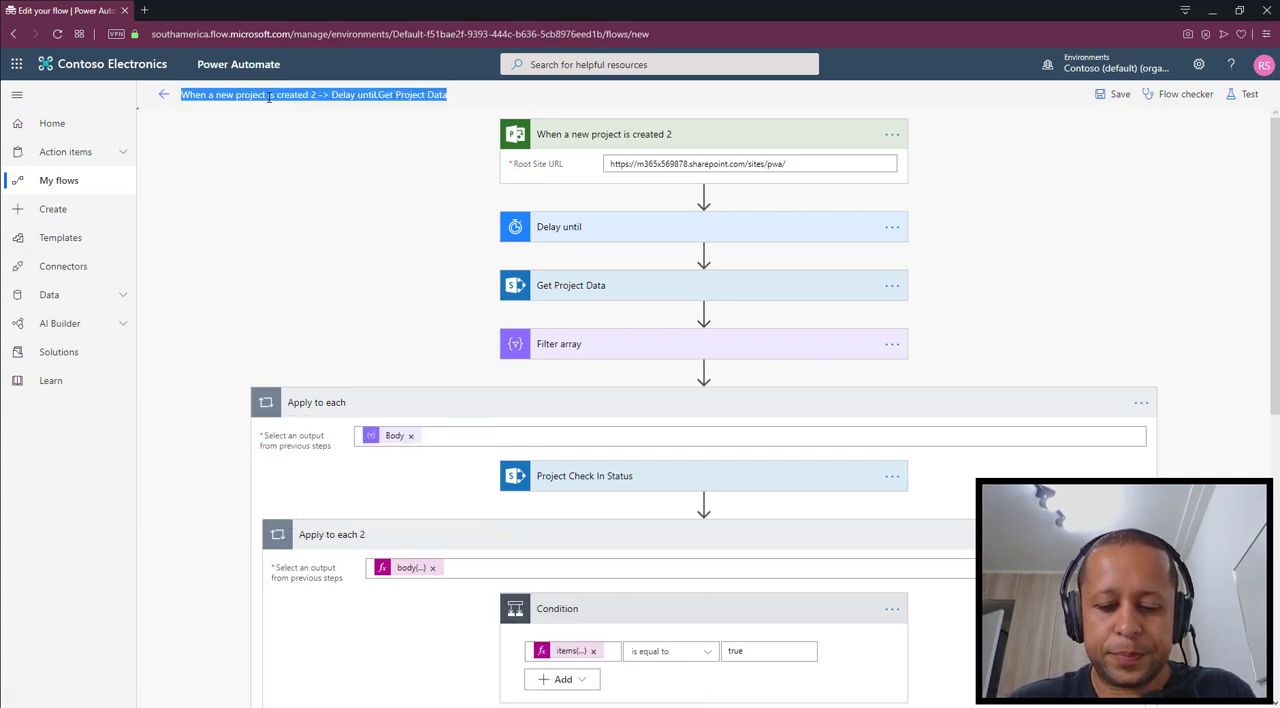
type("Update Projec")
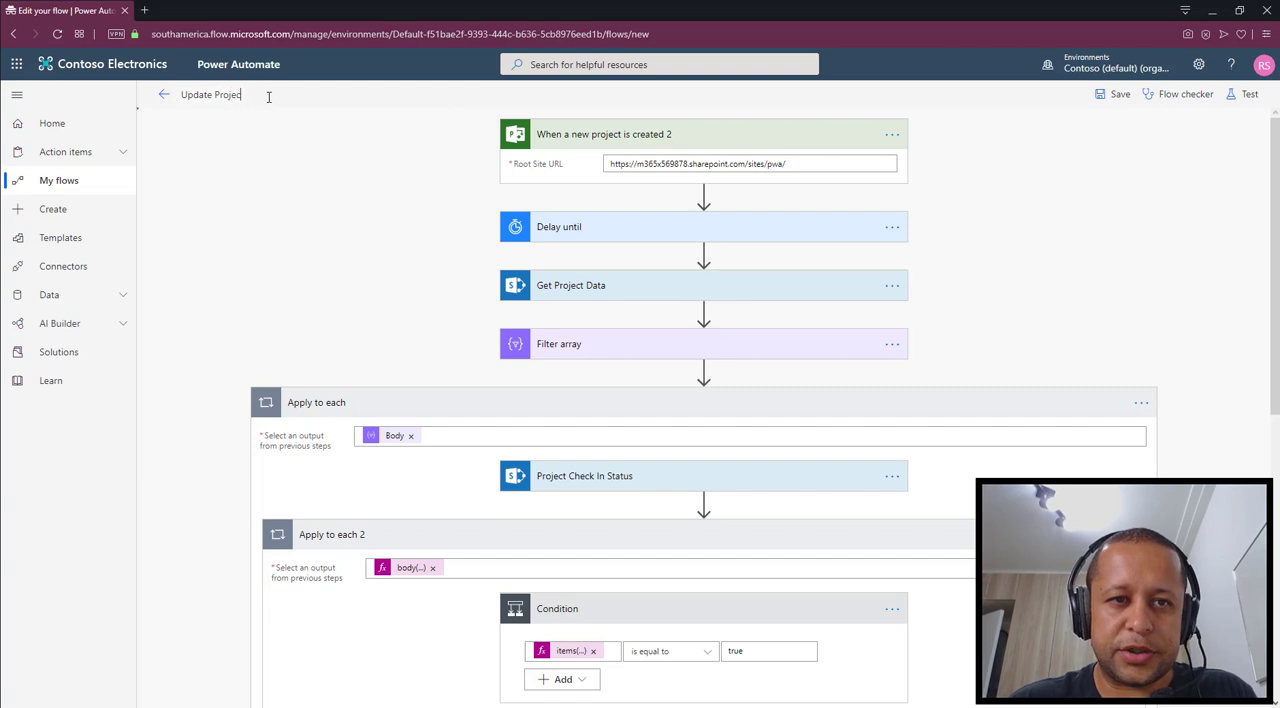
type("t Name")
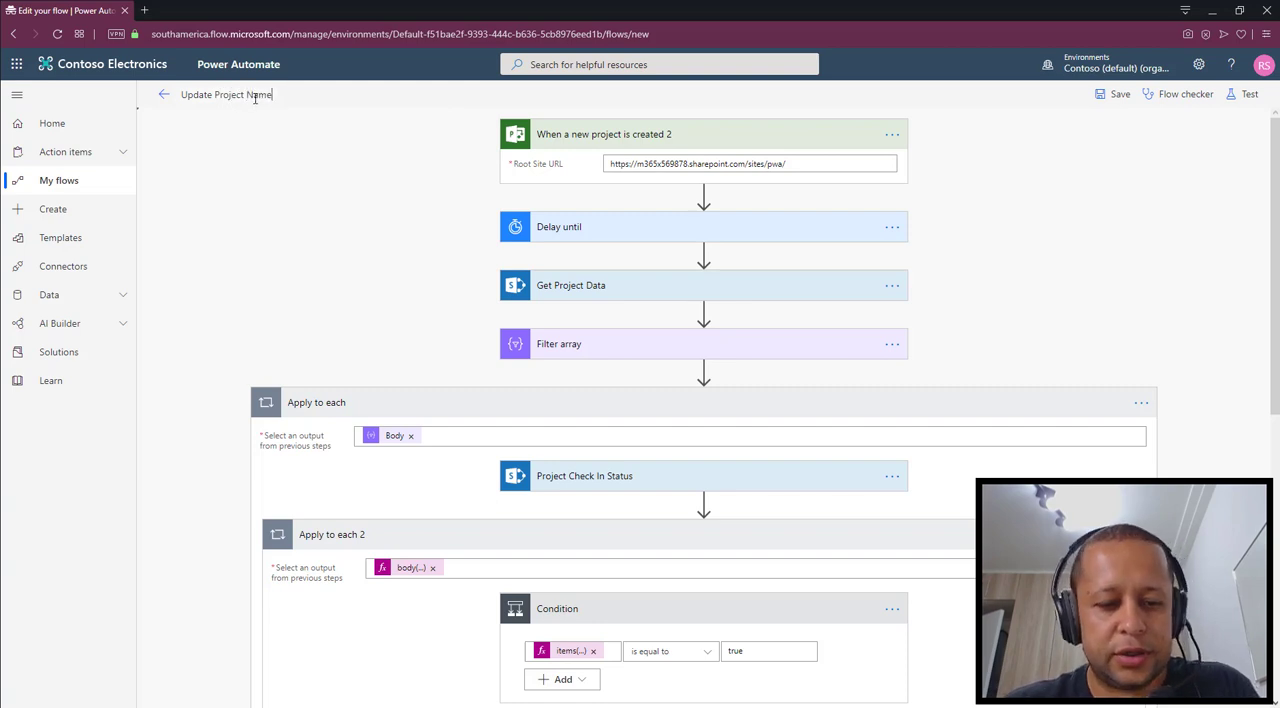
left_click(1114, 94)
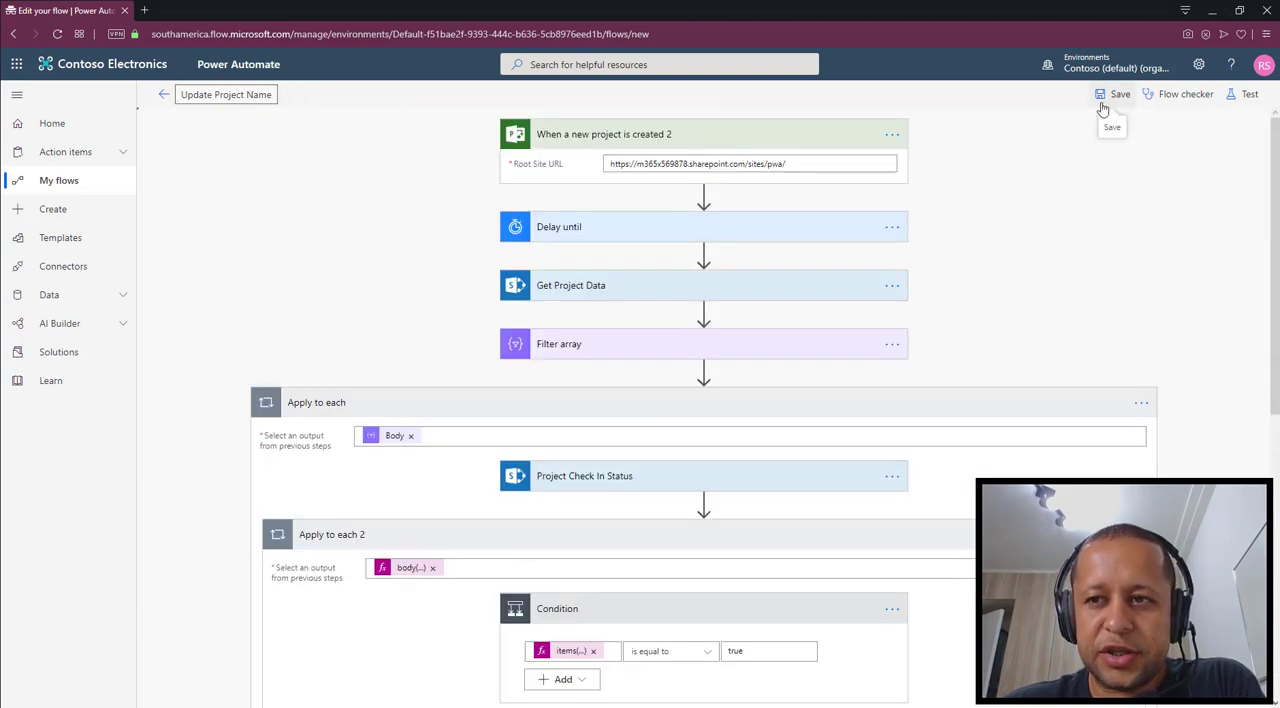
left_click(166, 98)
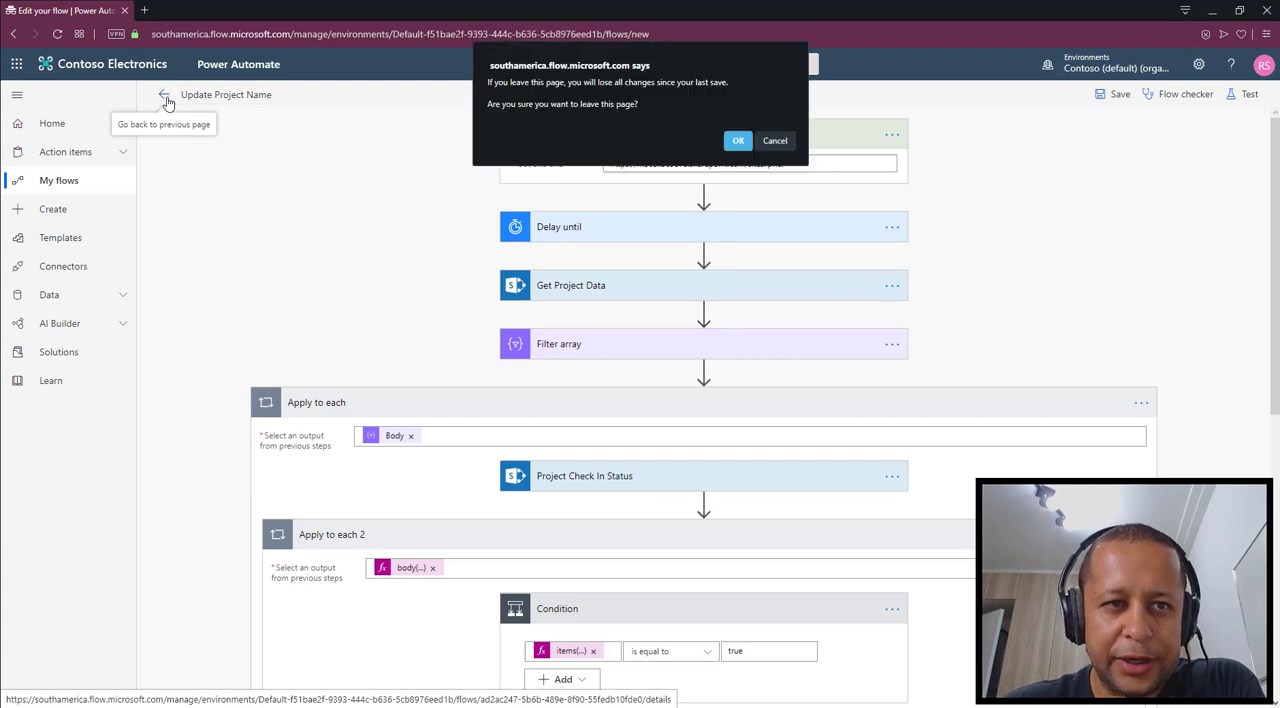
left_click(734, 142)
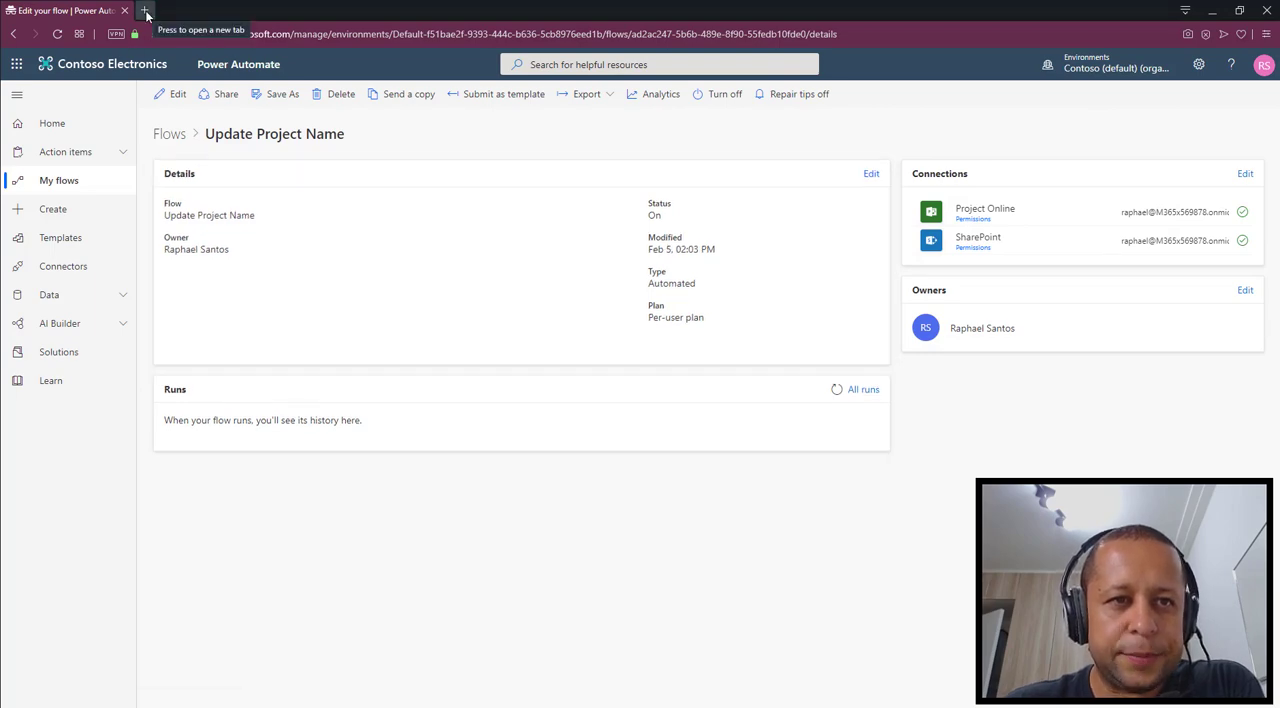
double_click(145, 12)
key("ctrl+v")
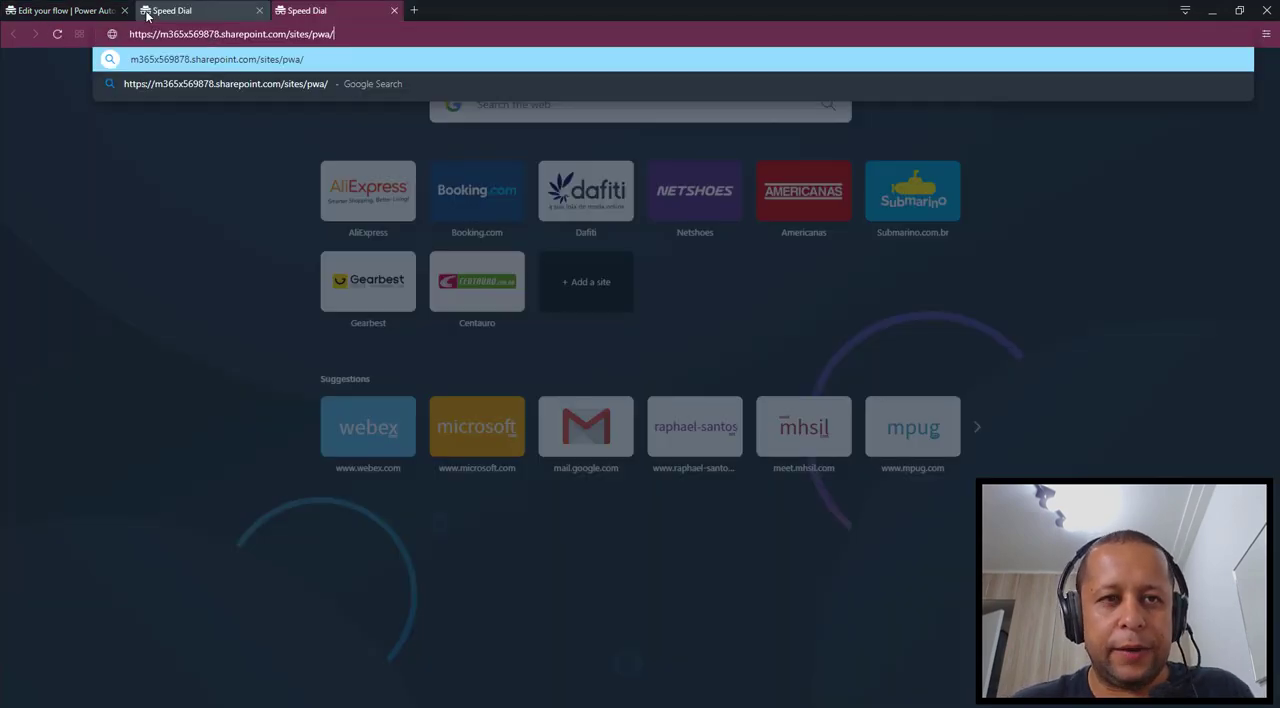
key("Return")
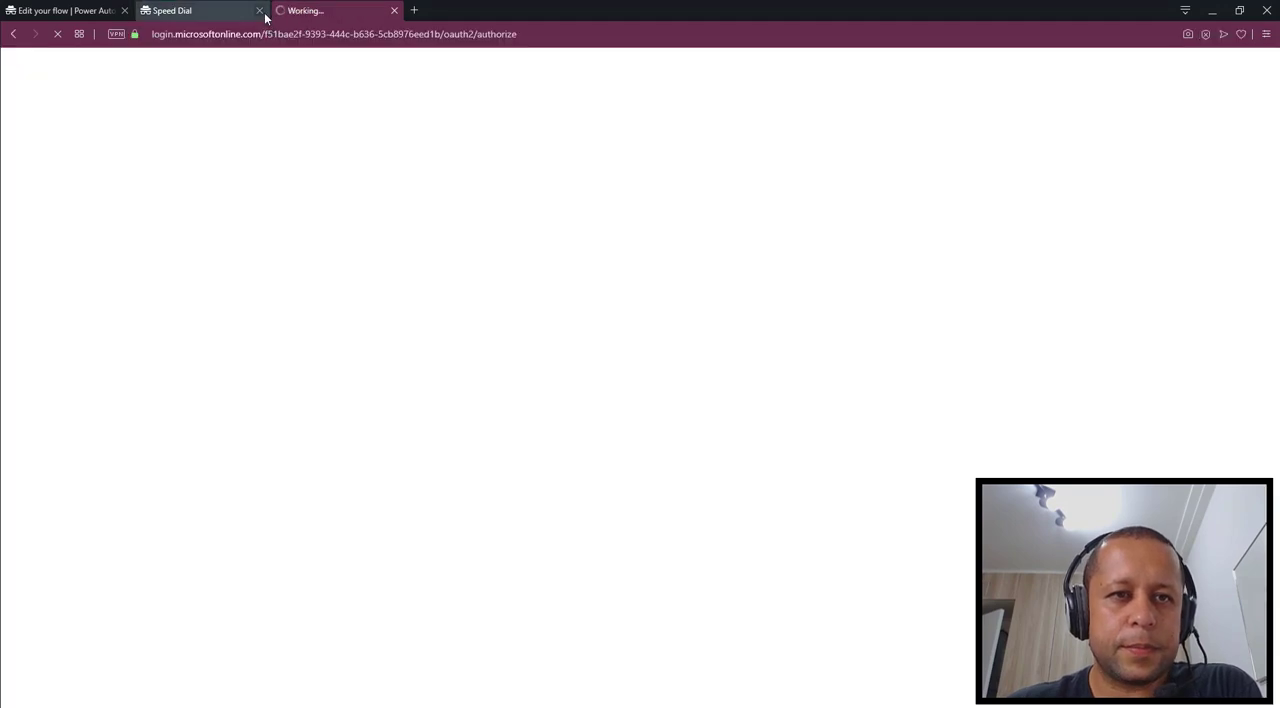
left_click(259, 10)
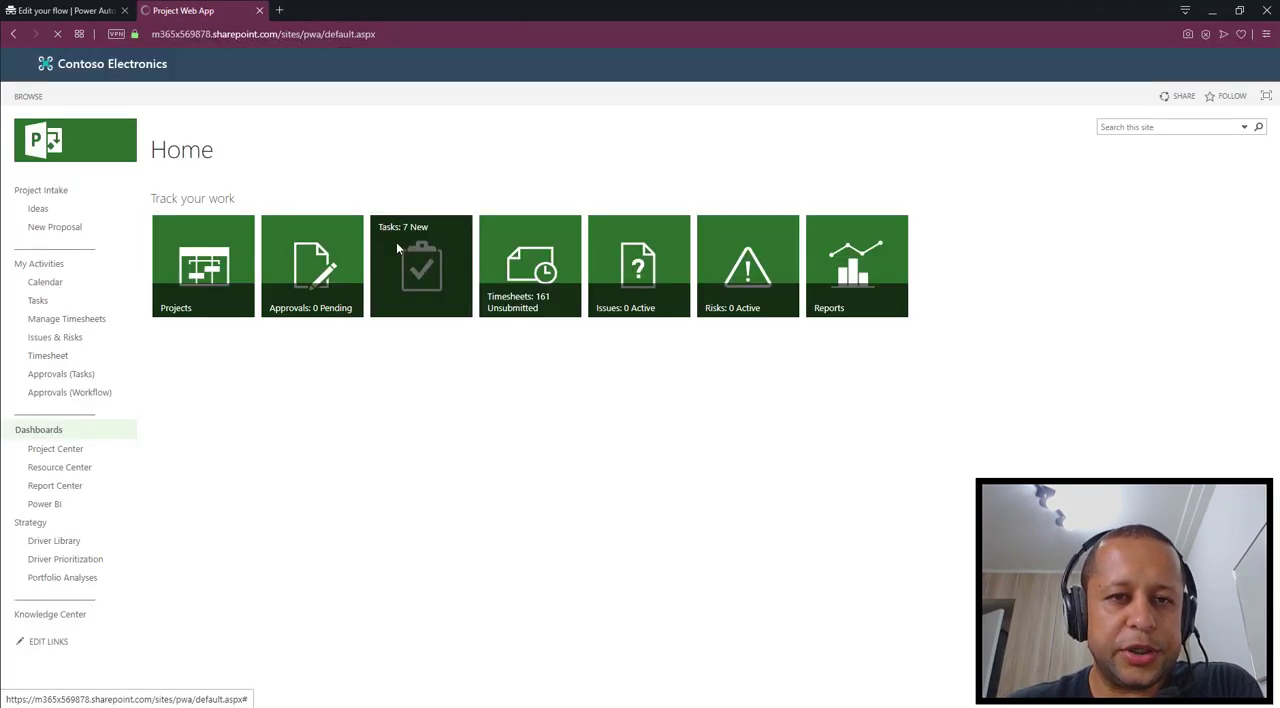
Start a new project of the Enterprise Project type from the Project Center and name it "Video YouTube"
left_click(196, 288)
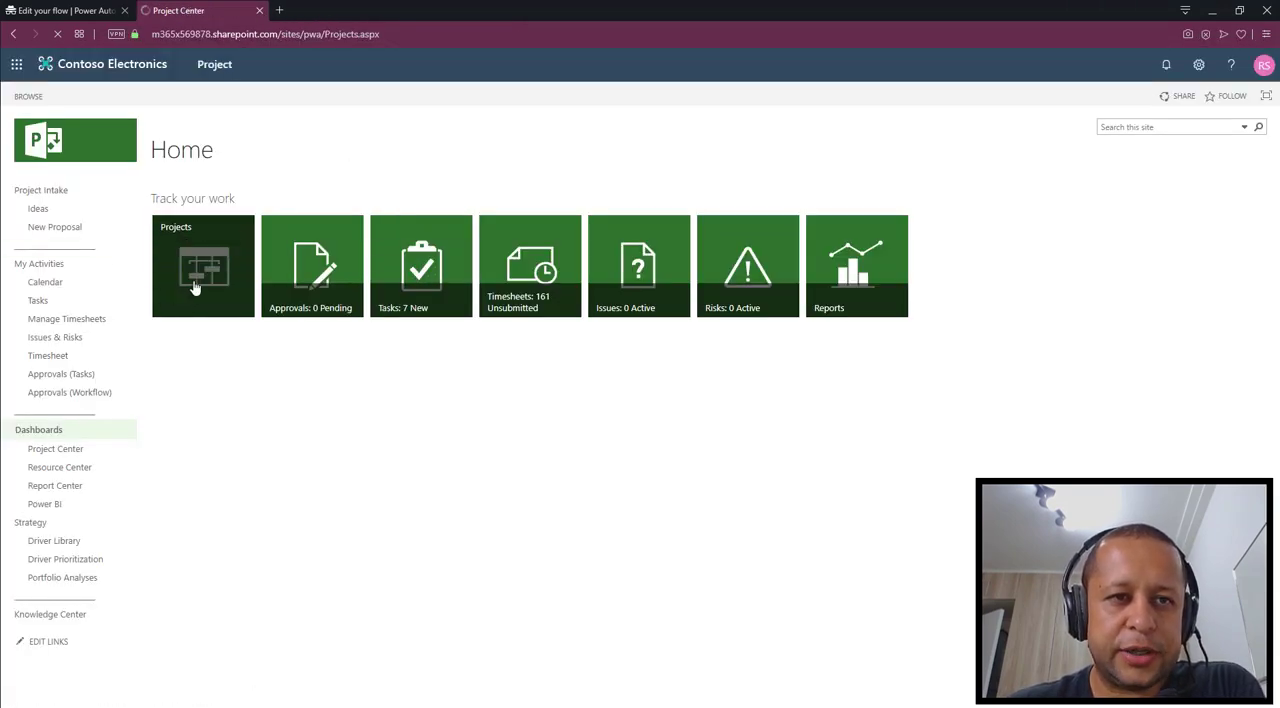
left_click(75, 97)
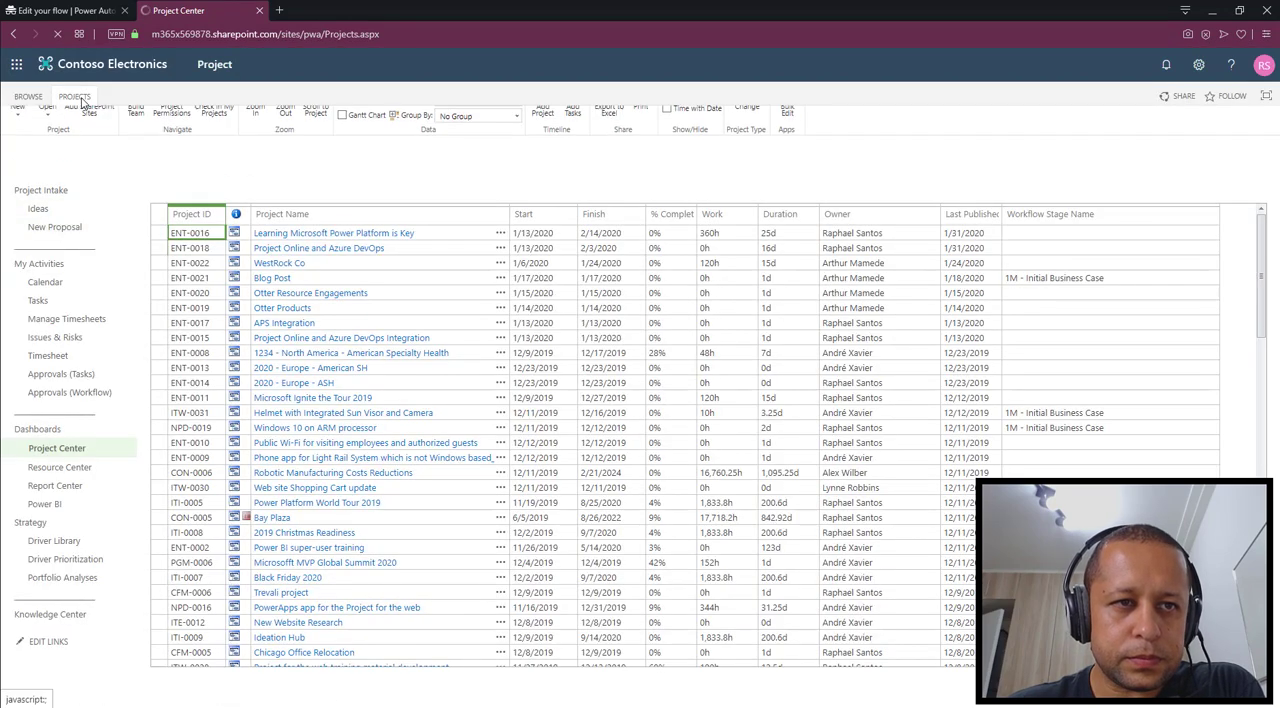
left_click(24, 146)
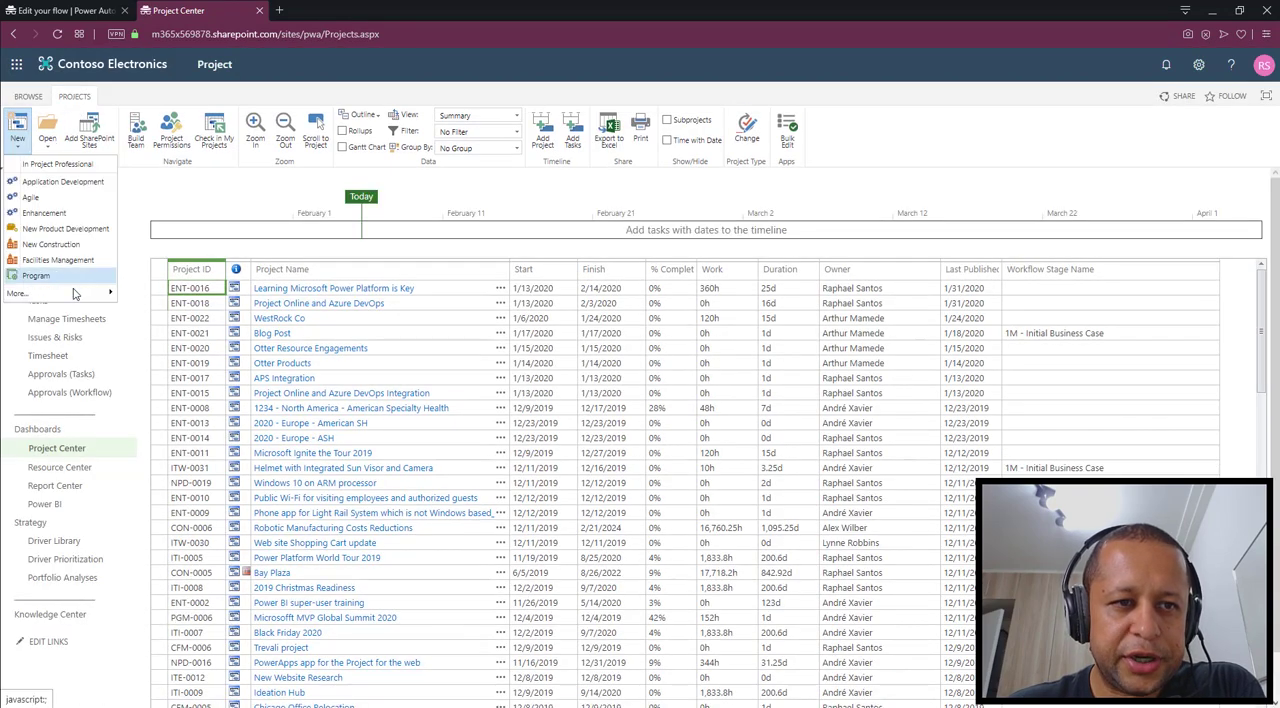
mouse_move(75, 295)
left_click(179, 314)
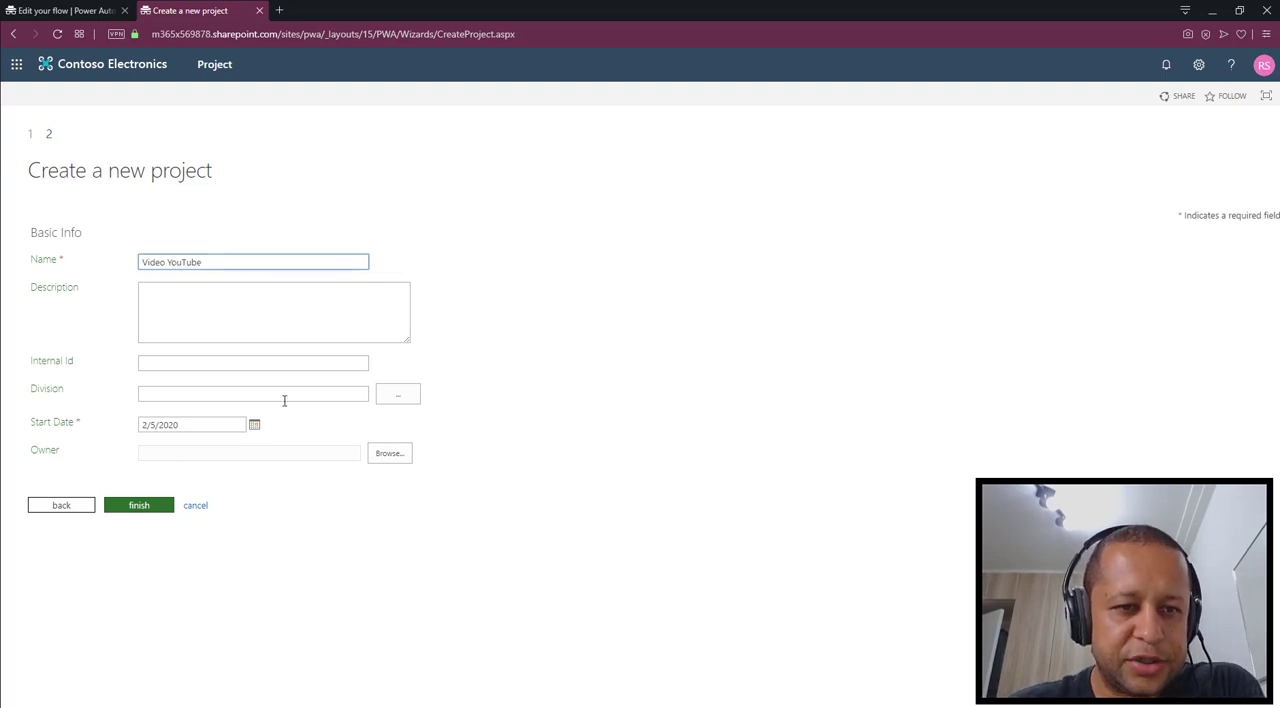
Set the new project's Division to Europe and its Internal Id to 12345, and finish creating it
left_click(396, 398)
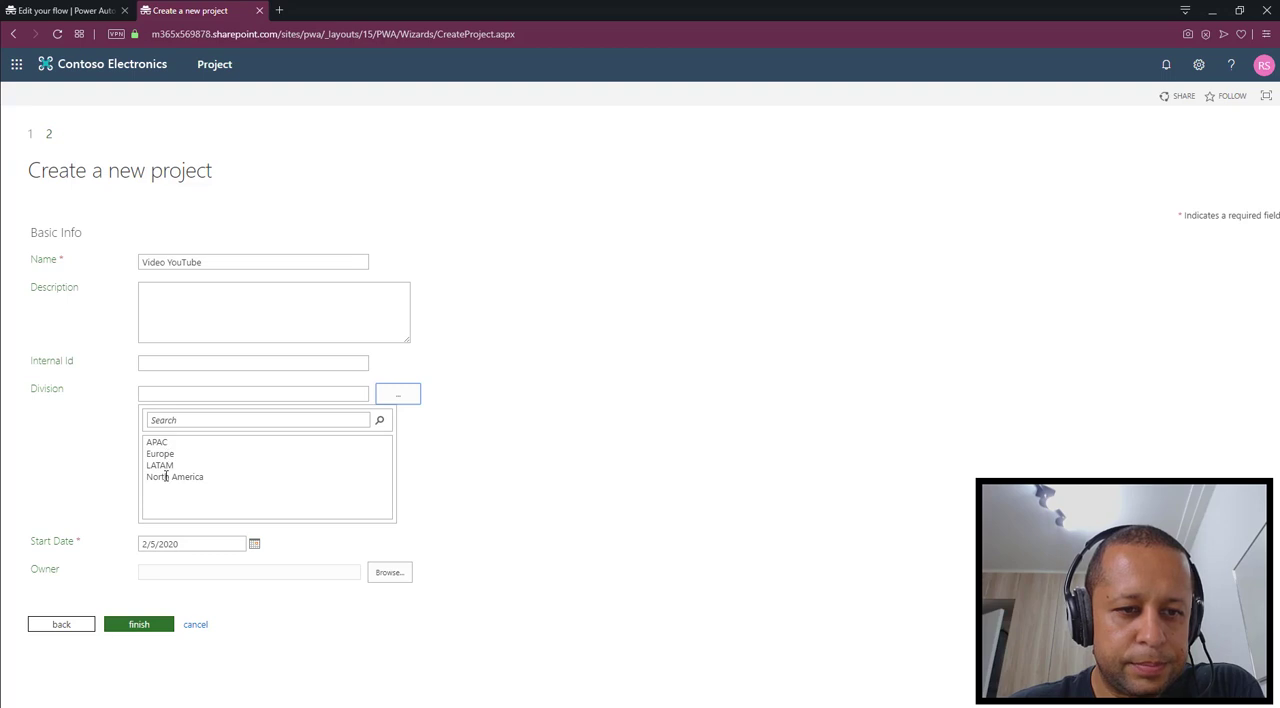
left_click(164, 456)
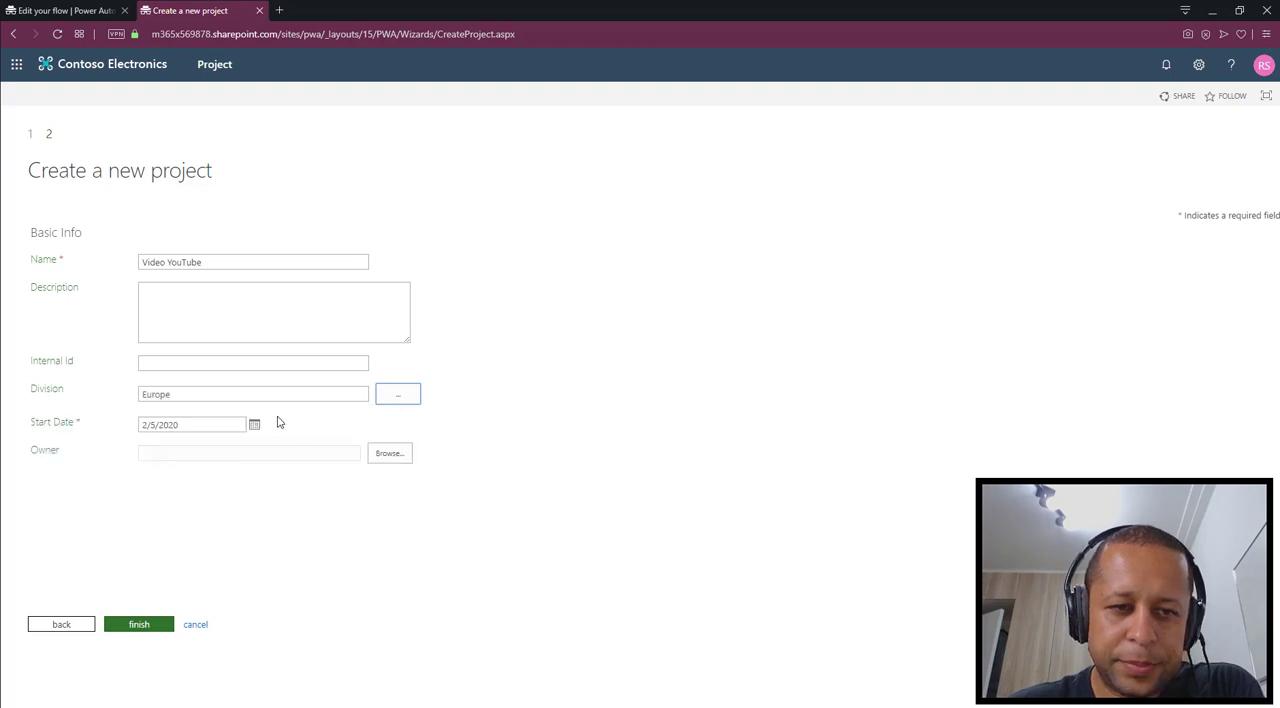
left_click(241, 365)
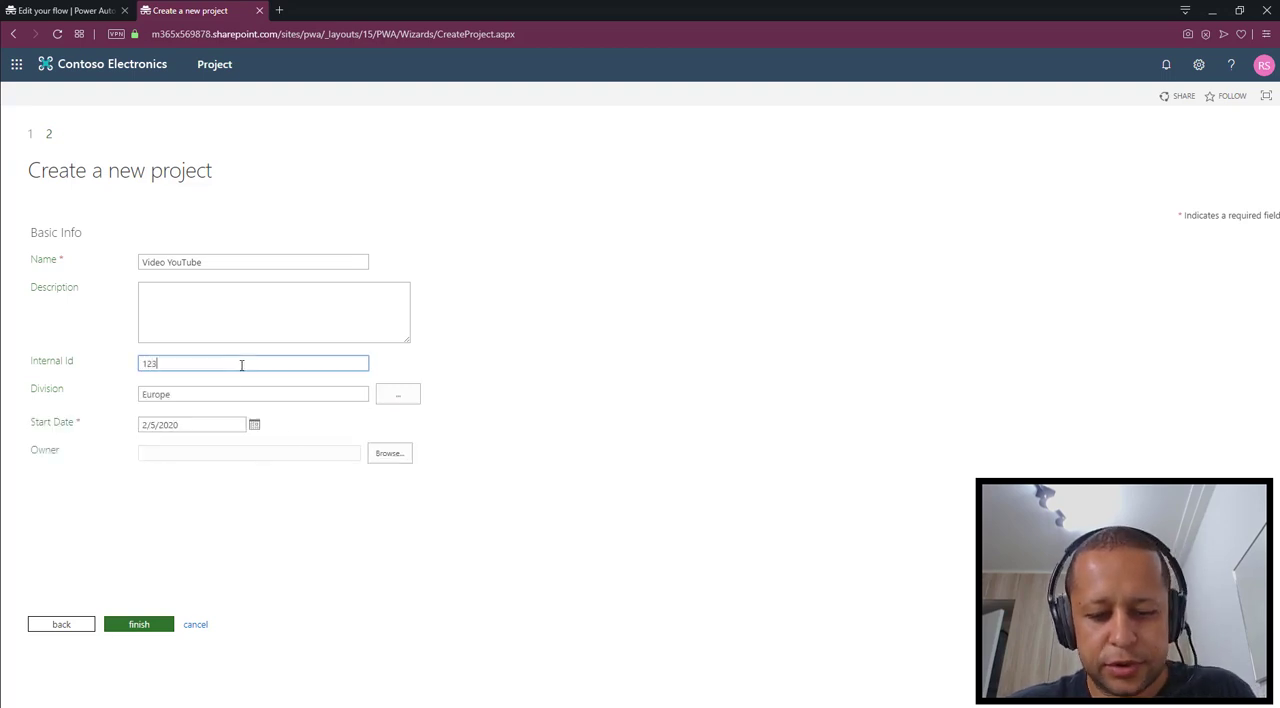
type("12345")
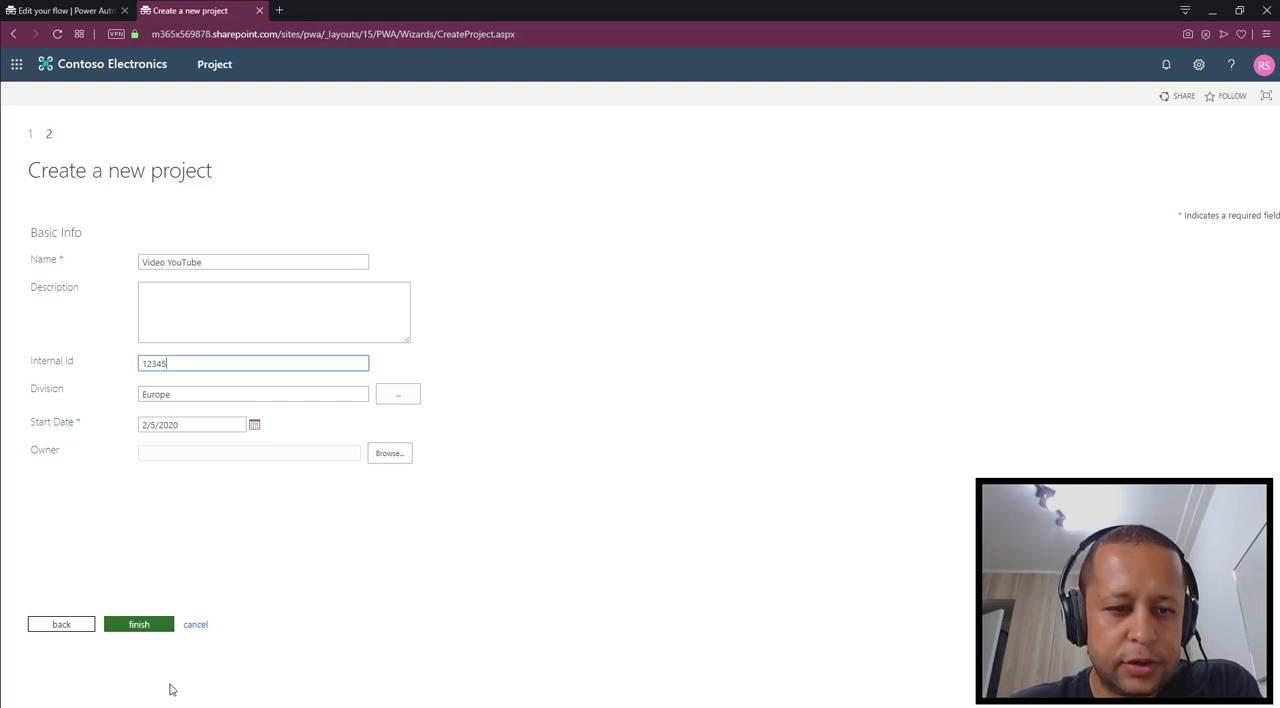
left_click(143, 628)
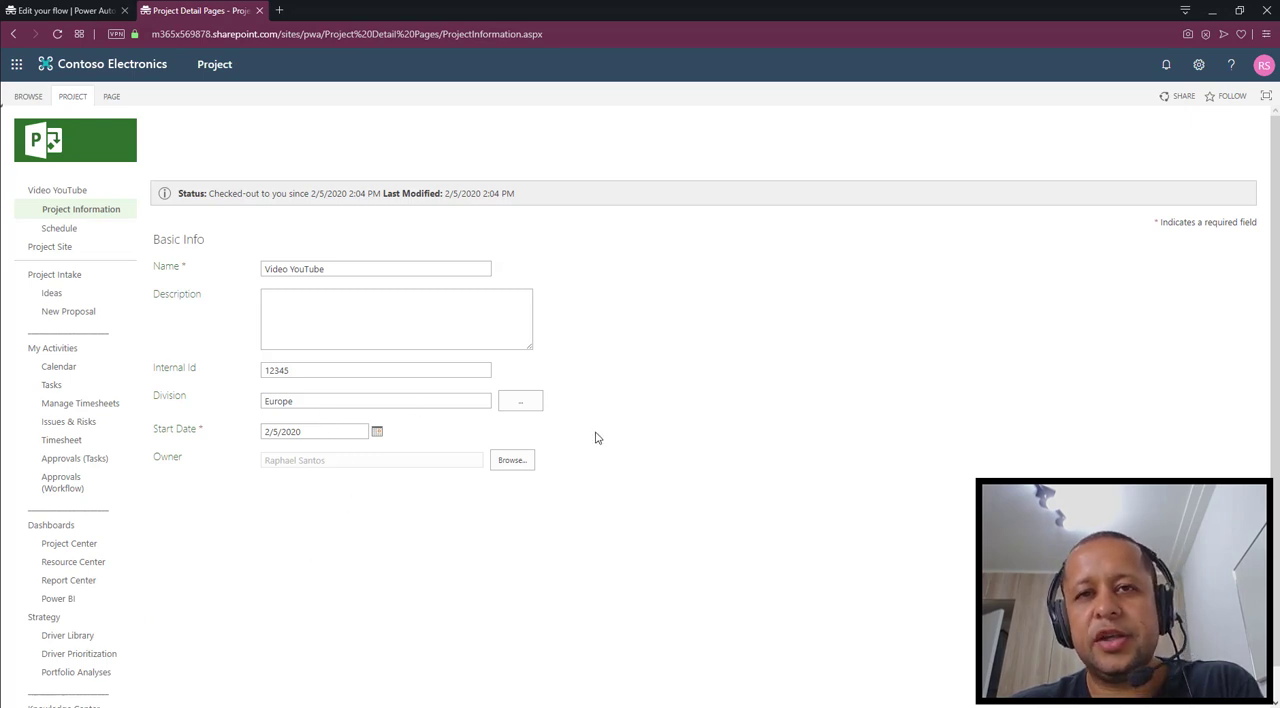
Close the Video YouTube project and check it in
left_click(72, 97)
left_click(78, 128)
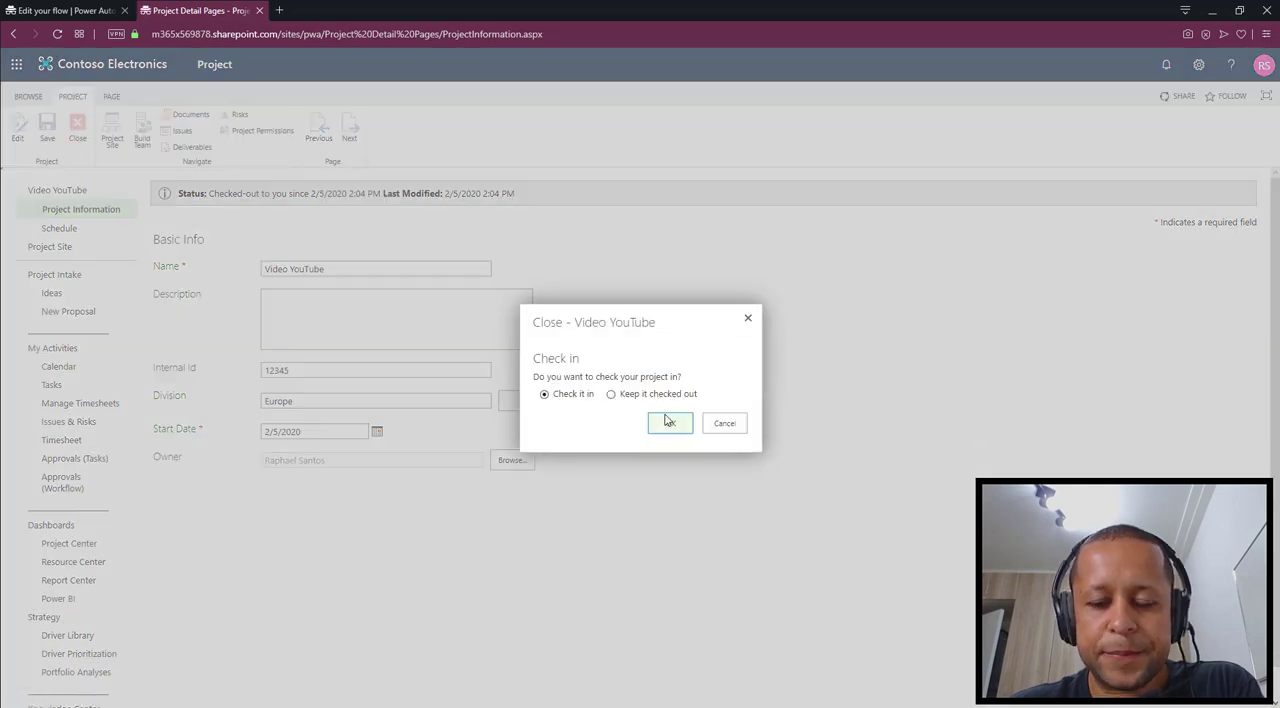
left_click(672, 427)
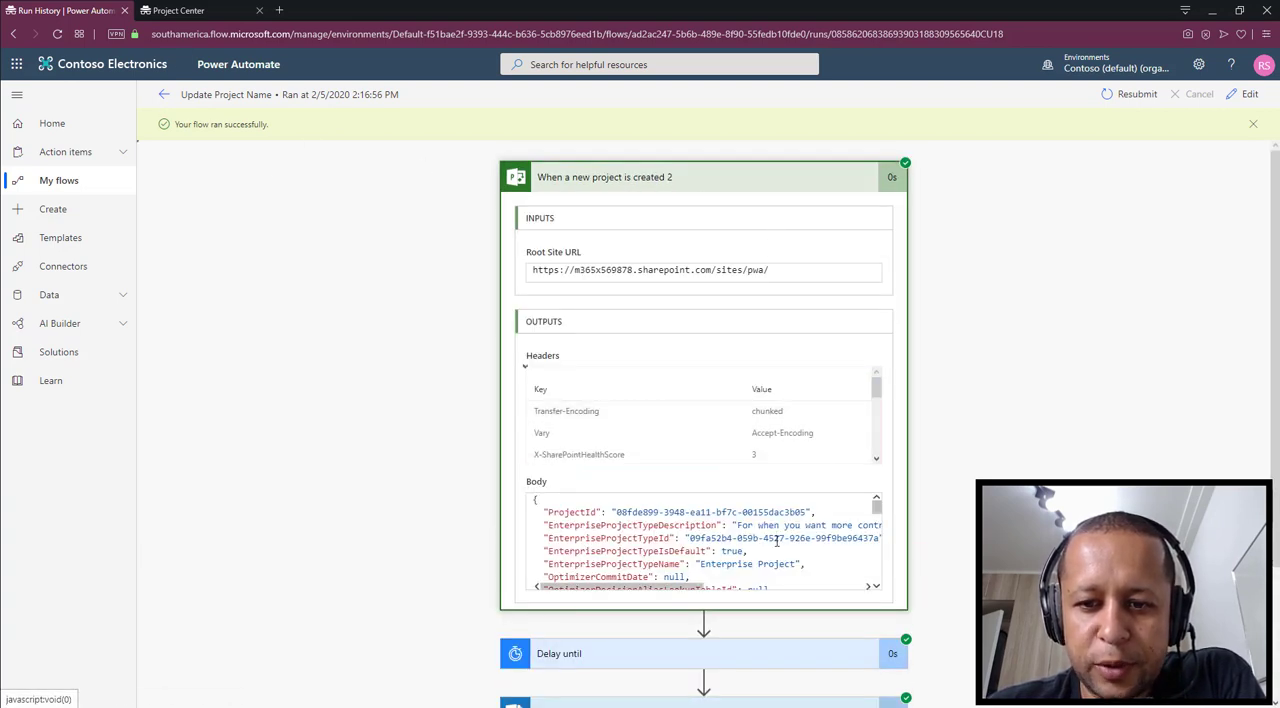
Examine the body output of the "When a new project is created 2" trigger in the flow run, looking for ProjectName
scroll(776, 540, "down", 6)
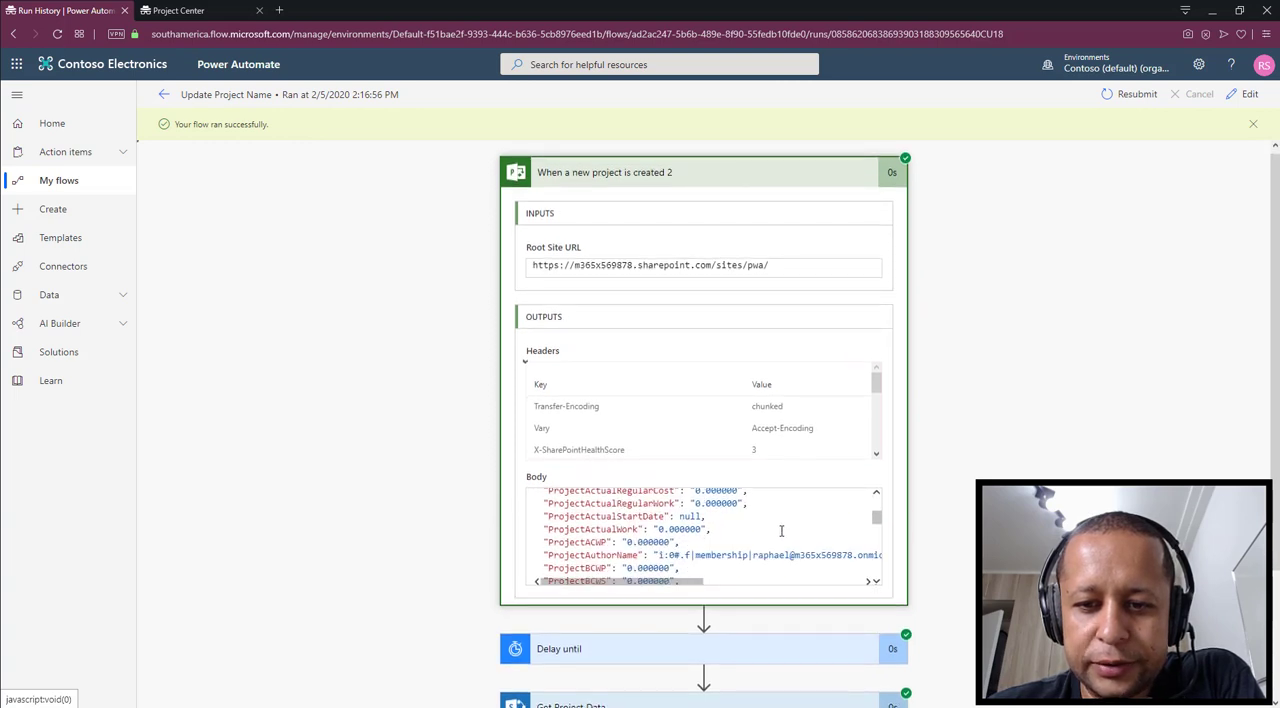
scroll(781, 530, "down", 8)
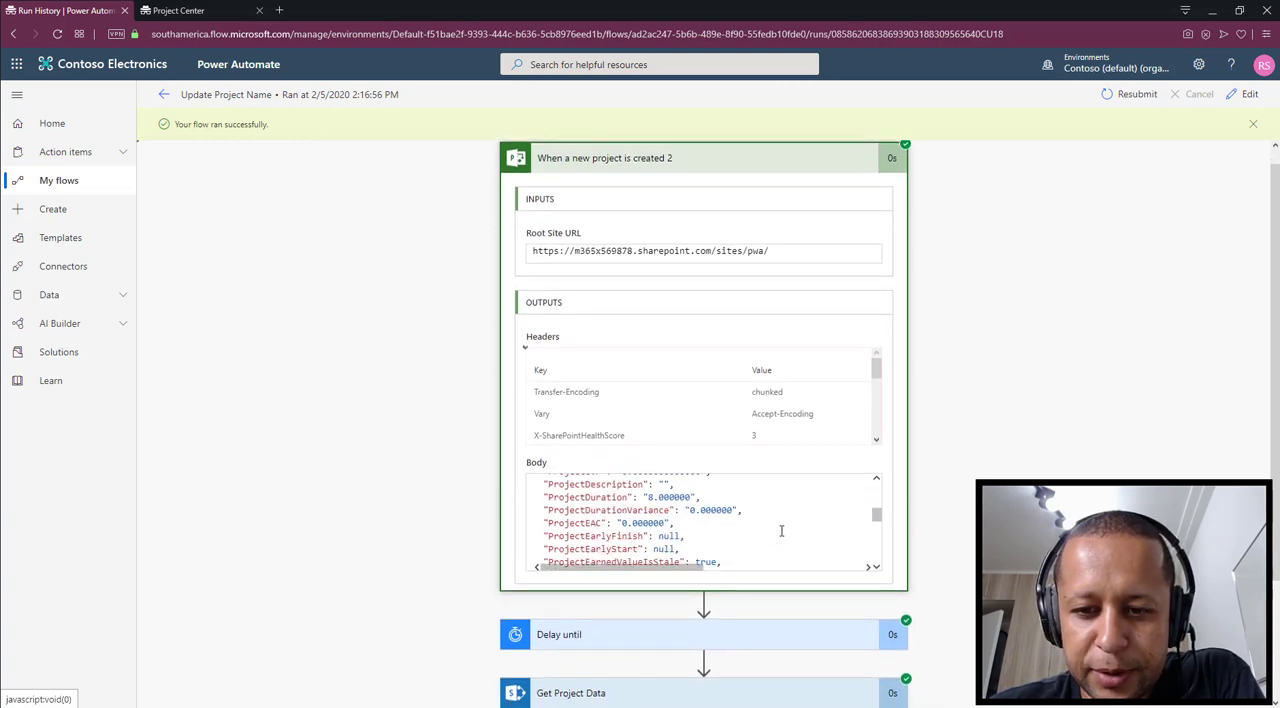
scroll(781, 530, "down", 8)
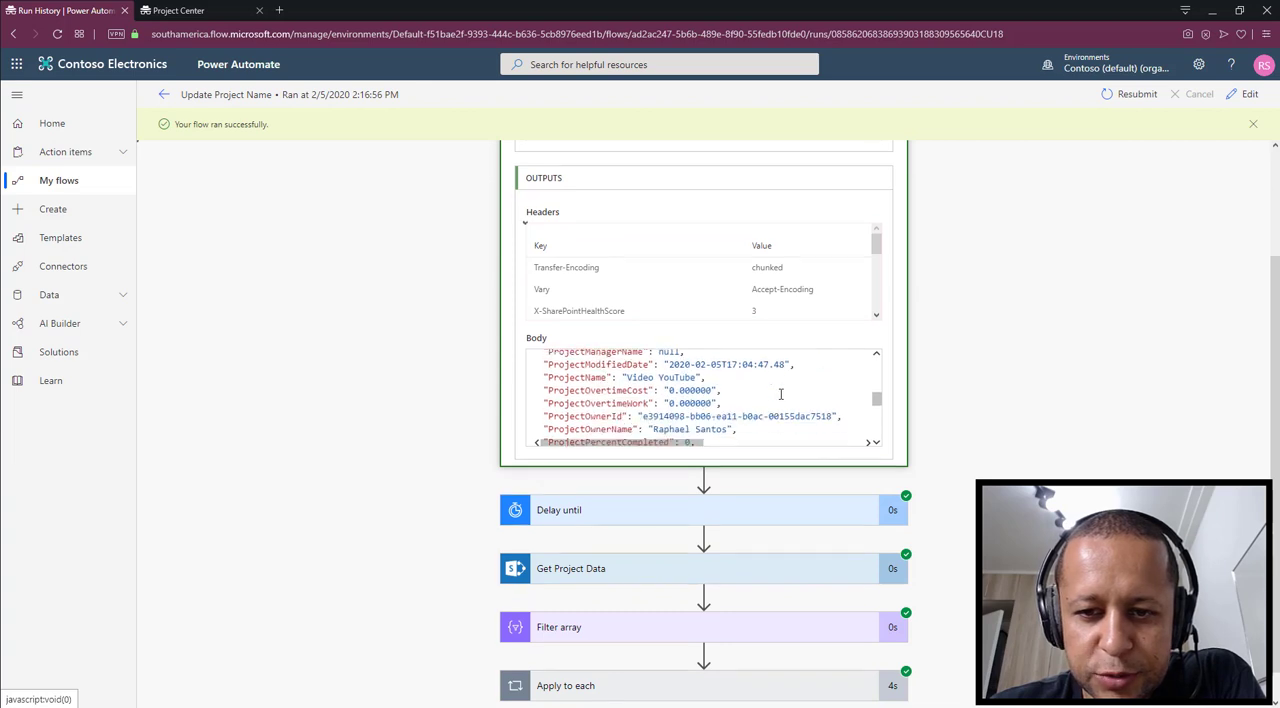
scroll(781, 394, "down", 1)
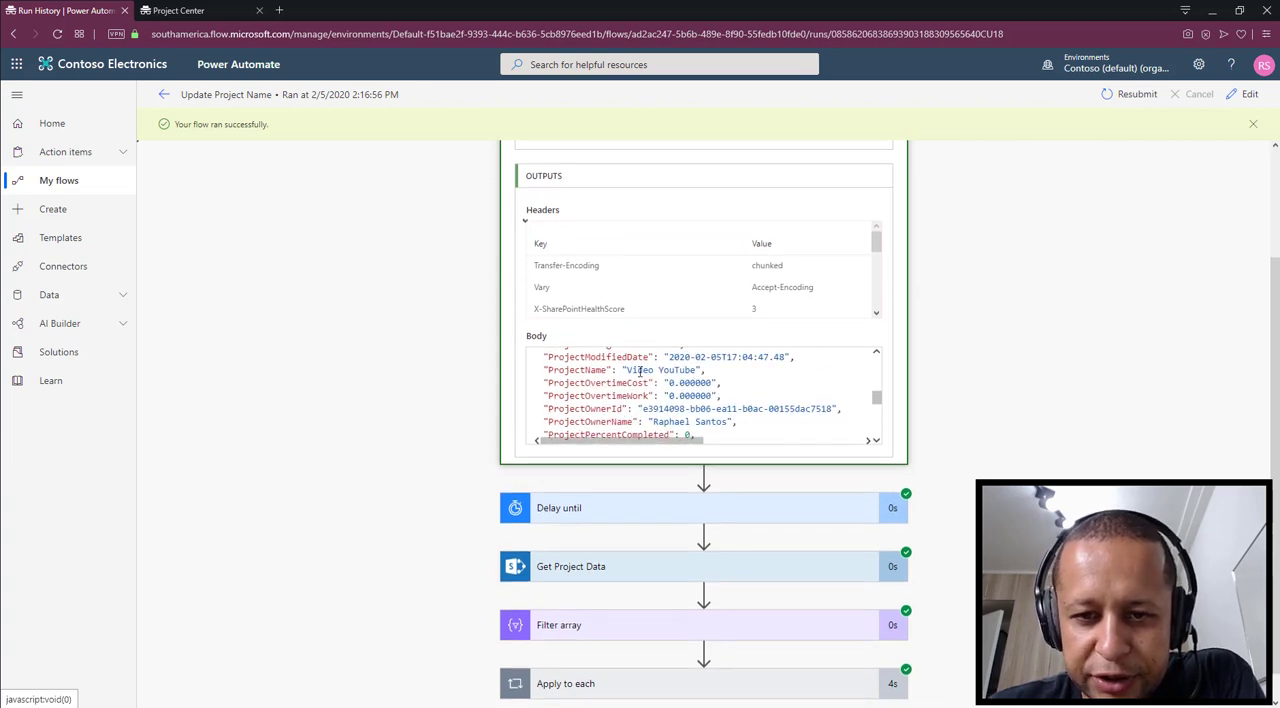
left_click(690, 370)
left_click_drag(706, 369, 551, 370)
scroll(400, 421, "down", 1)
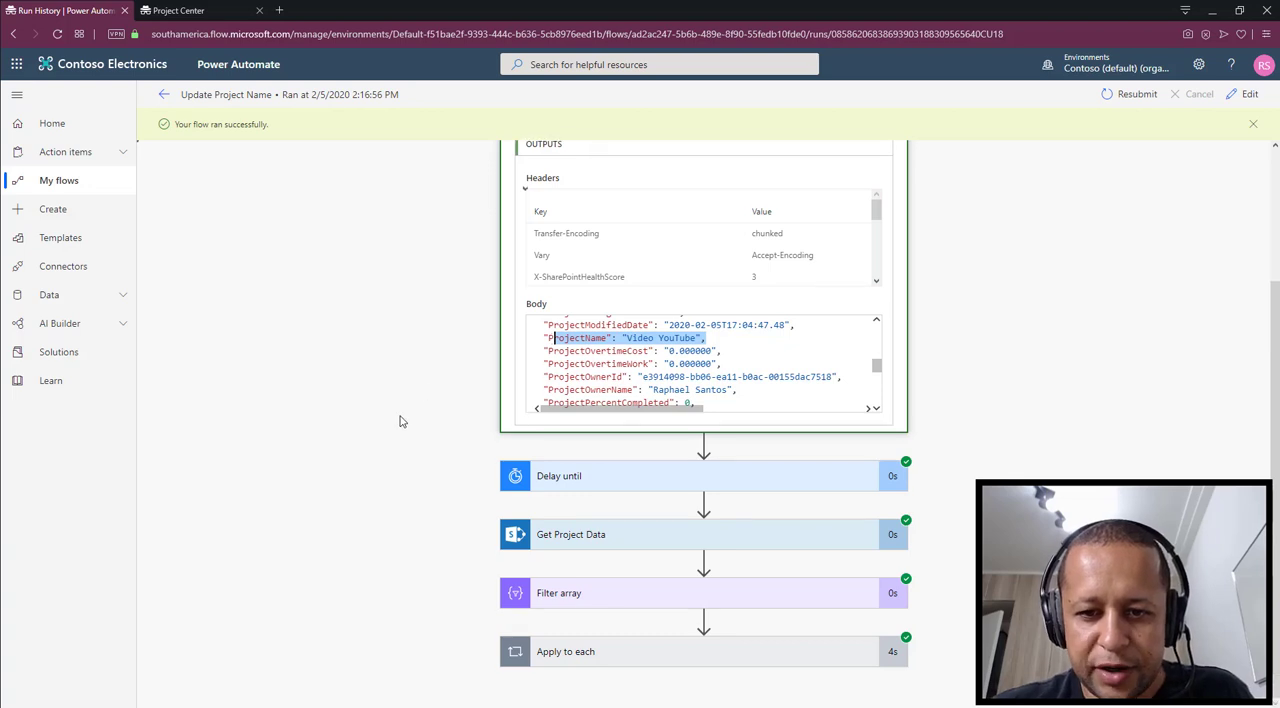
Expand Get Project Data in the flow run and examine its request and the projects returned in its body
left_click(620, 534)
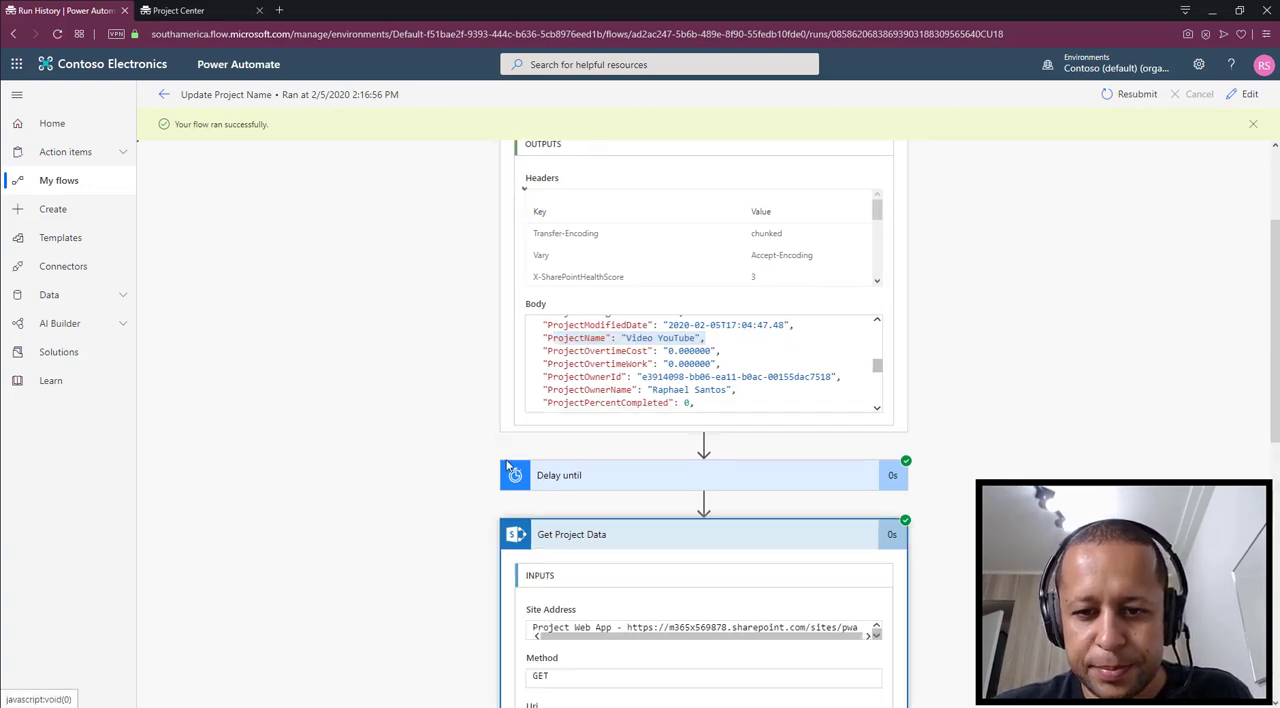
scroll(483, 348, "down", 3)
scroll(483, 348, "down", 3)
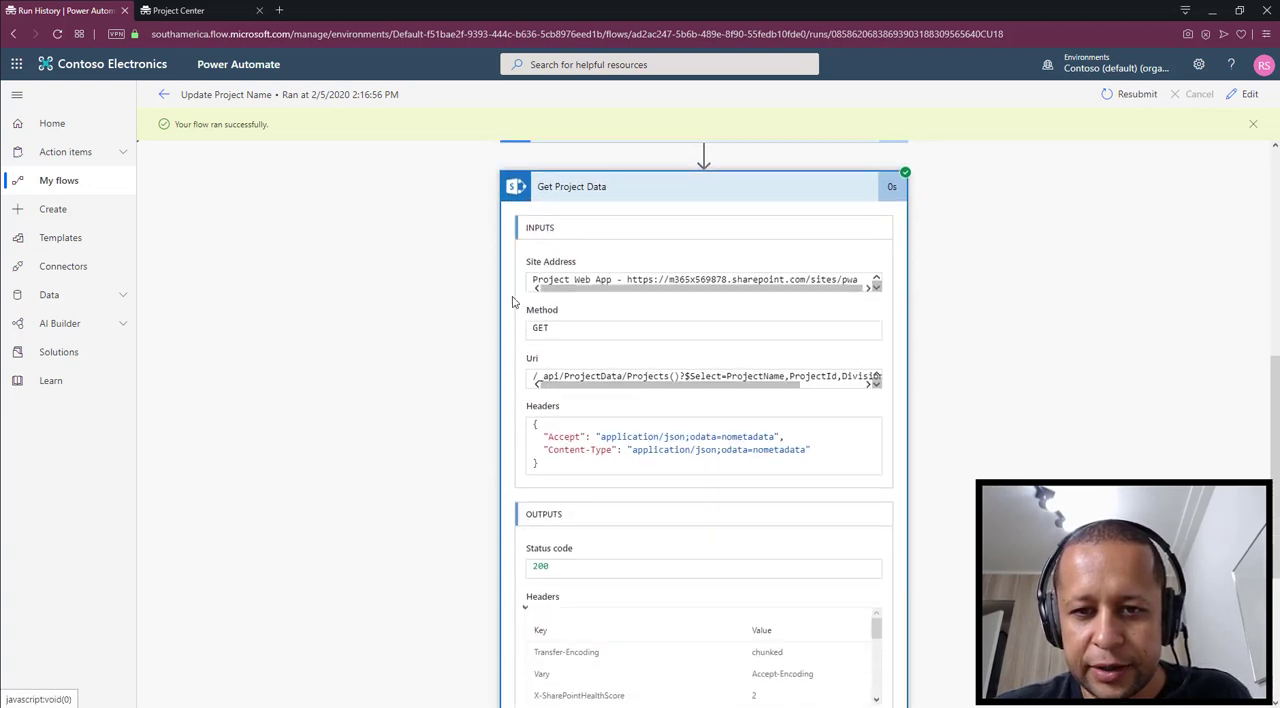
scroll(953, 476, "down", 3)
scroll(953, 476, "down", 1)
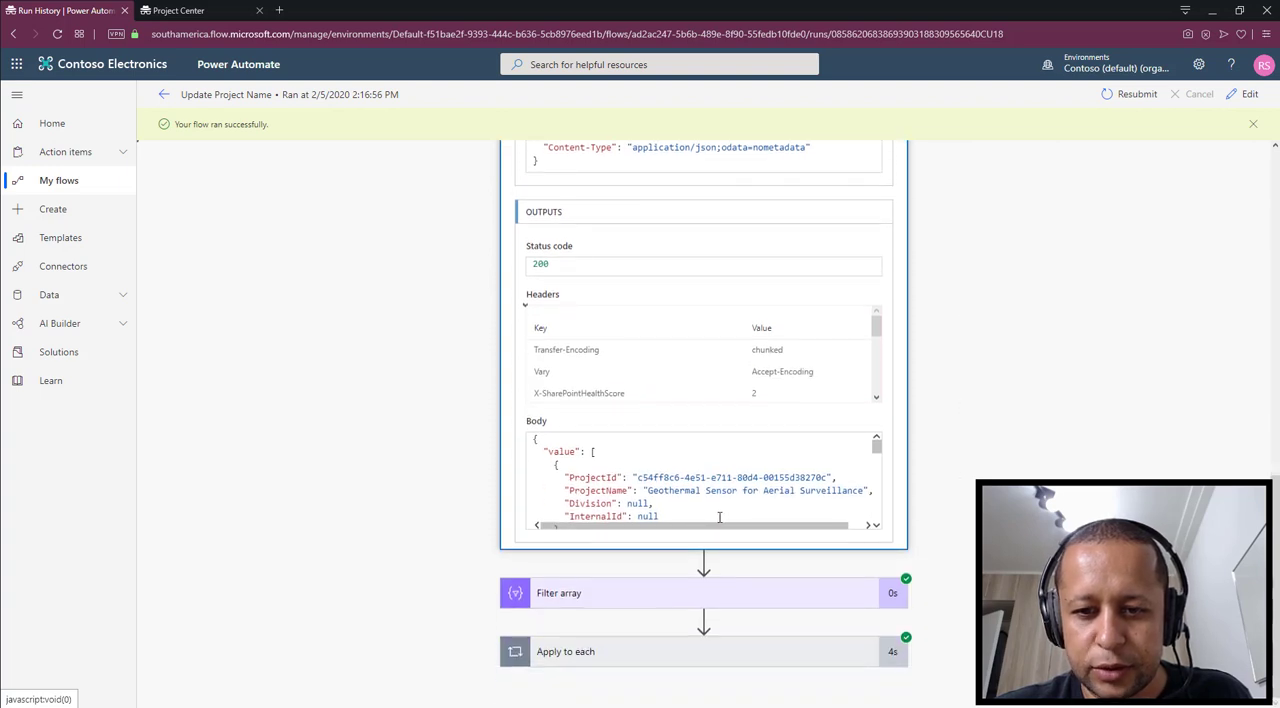
scroll(730, 501, "down", 2)
scroll(730, 501, "up", 1)
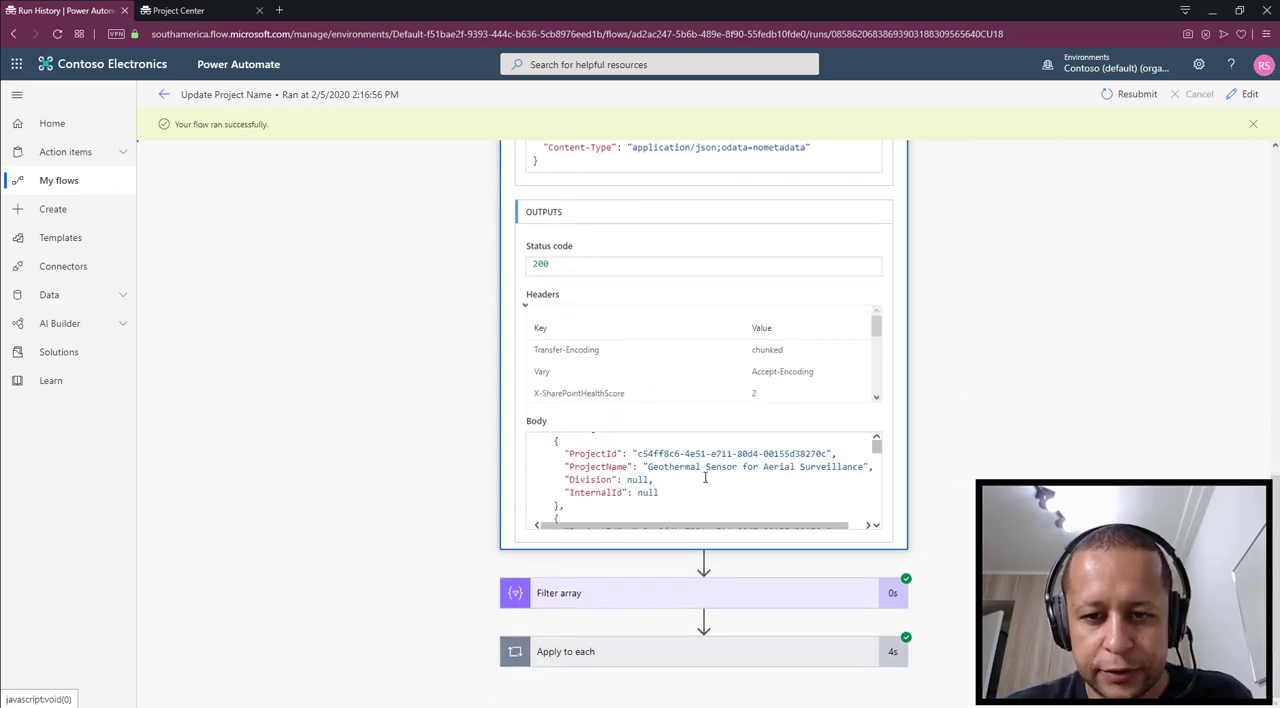
left_click_drag(660, 467, 738, 497)
scroll(685, 467, "down", 2)
scroll(681, 488, "down", 2)
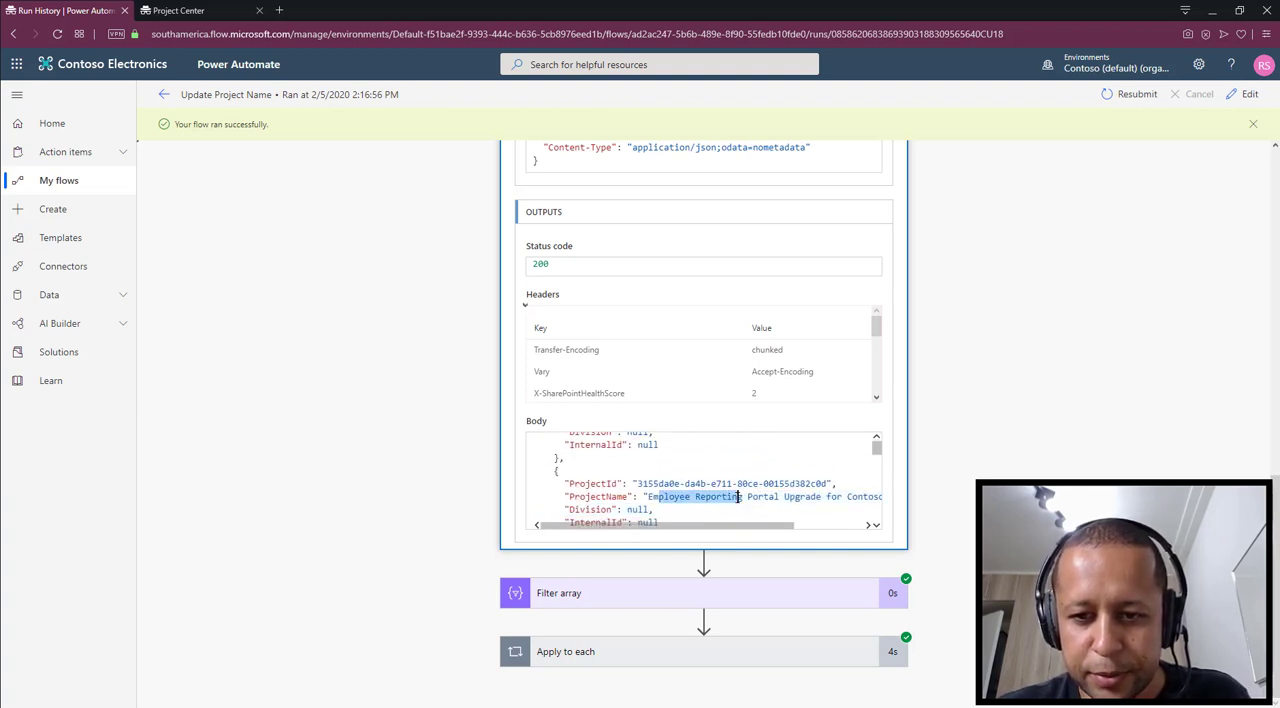
scroll(738, 480, "down", 5)
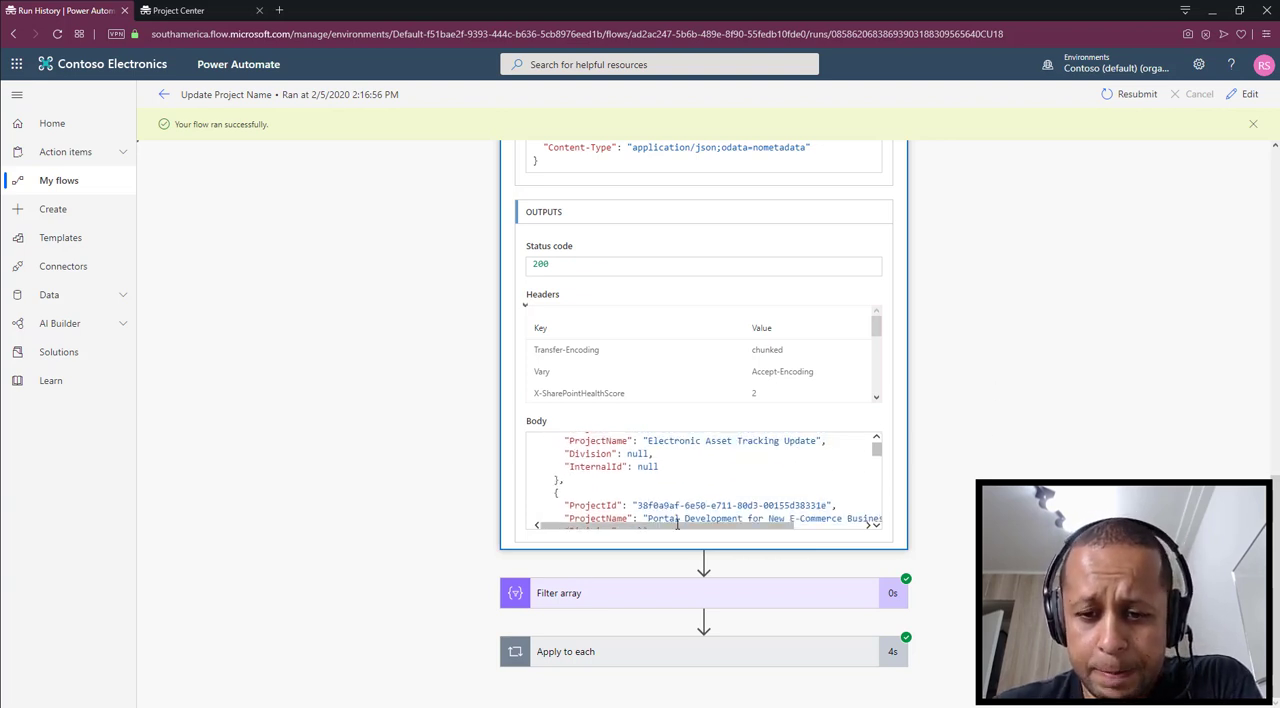
Expand Filter array in the flow run and compare its input list with the filtered output
left_click(729, 591)
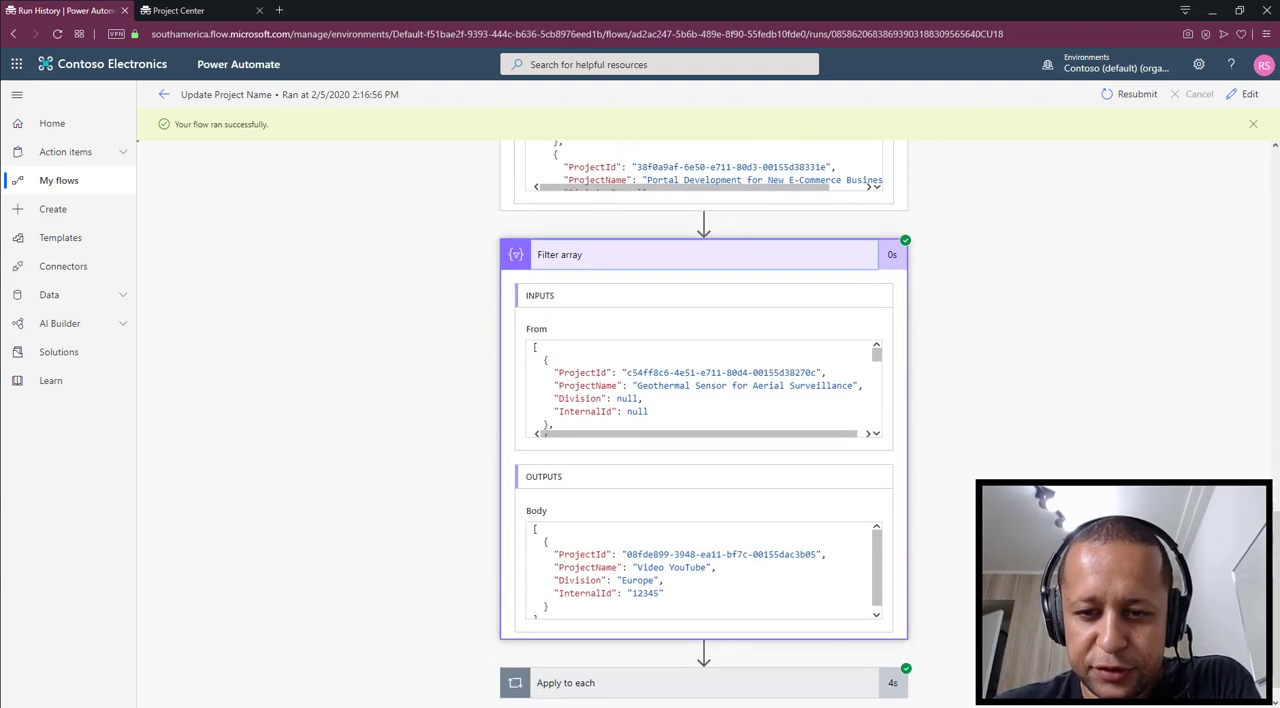
scroll(616, 335, "down", 10)
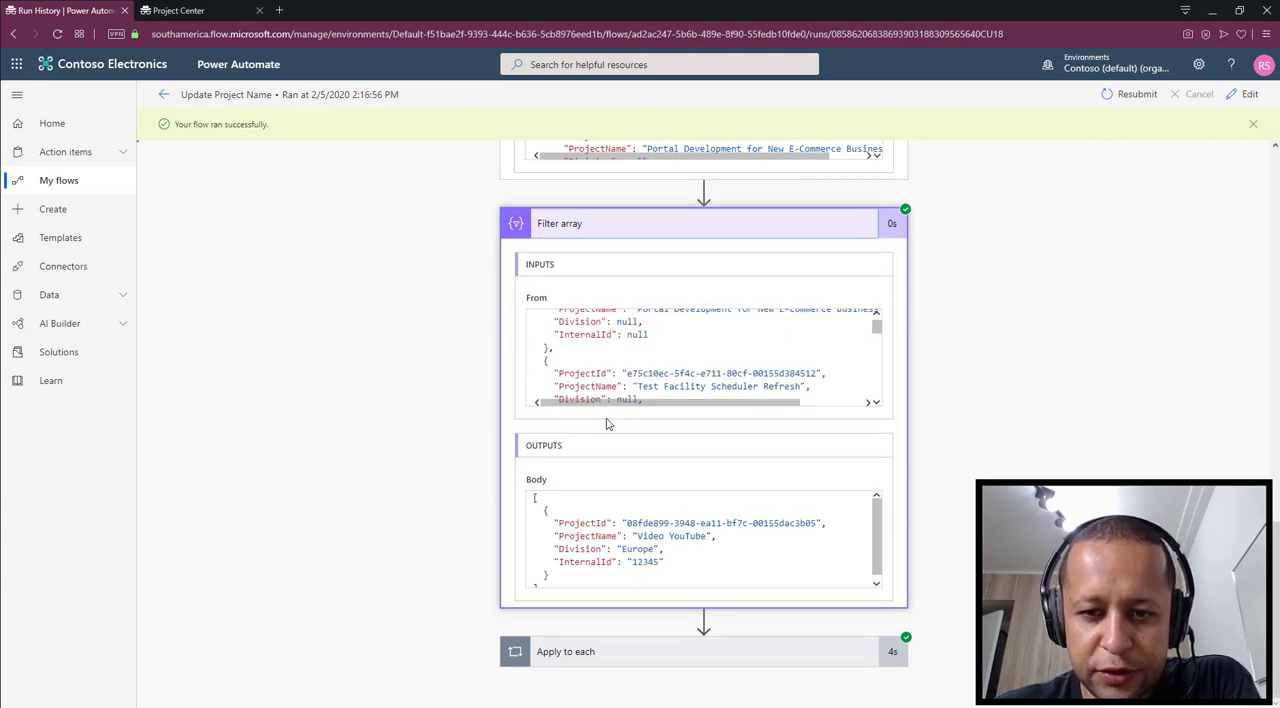
scroll(735, 527, "down", 1)
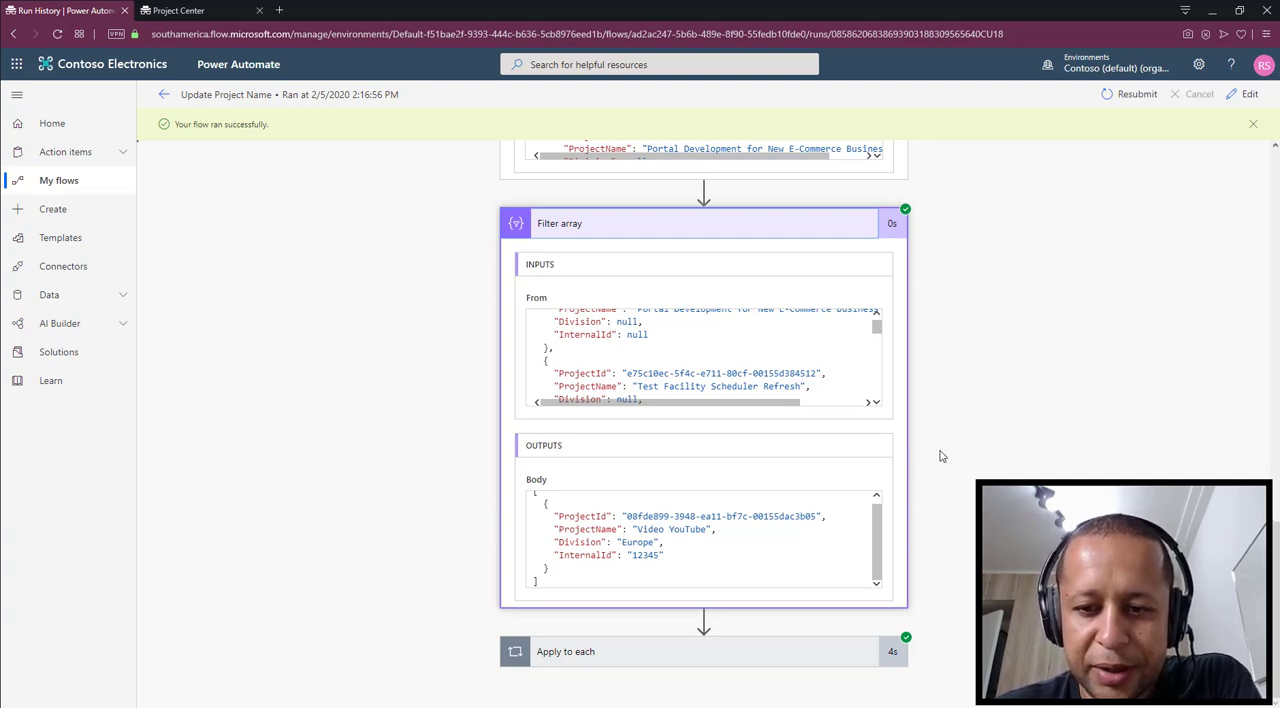
Expand Apply to each and Project Check In Status, and check the Id and IsCheckedOut values in the response body
left_click(720, 655)
left_click(763, 560)
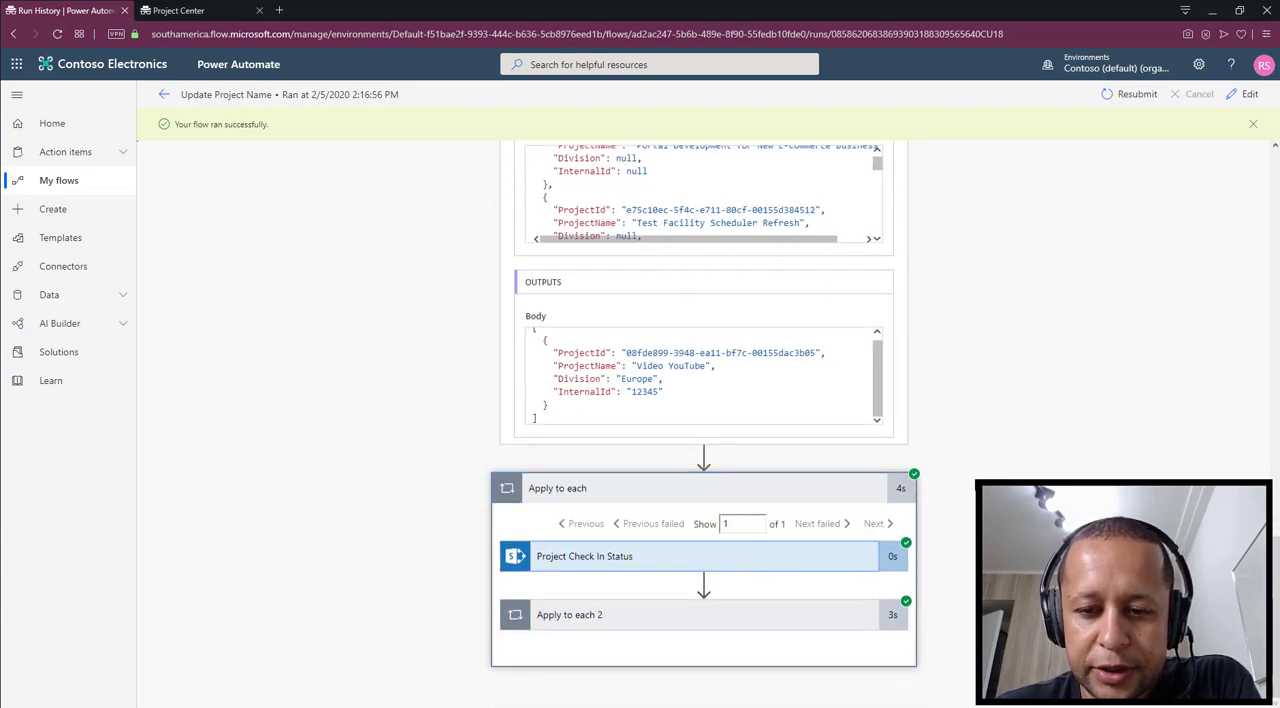
scroll(1022, 452, "up", 2)
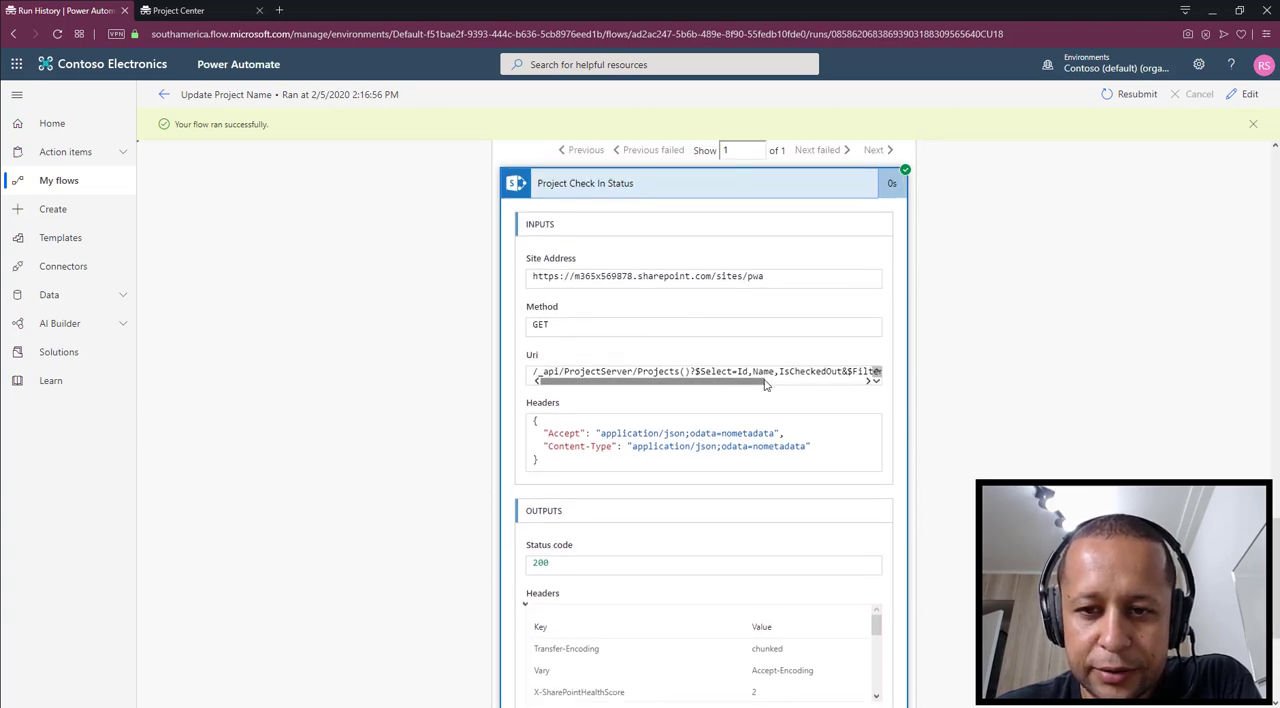
scroll(997, 378, "down", 3)
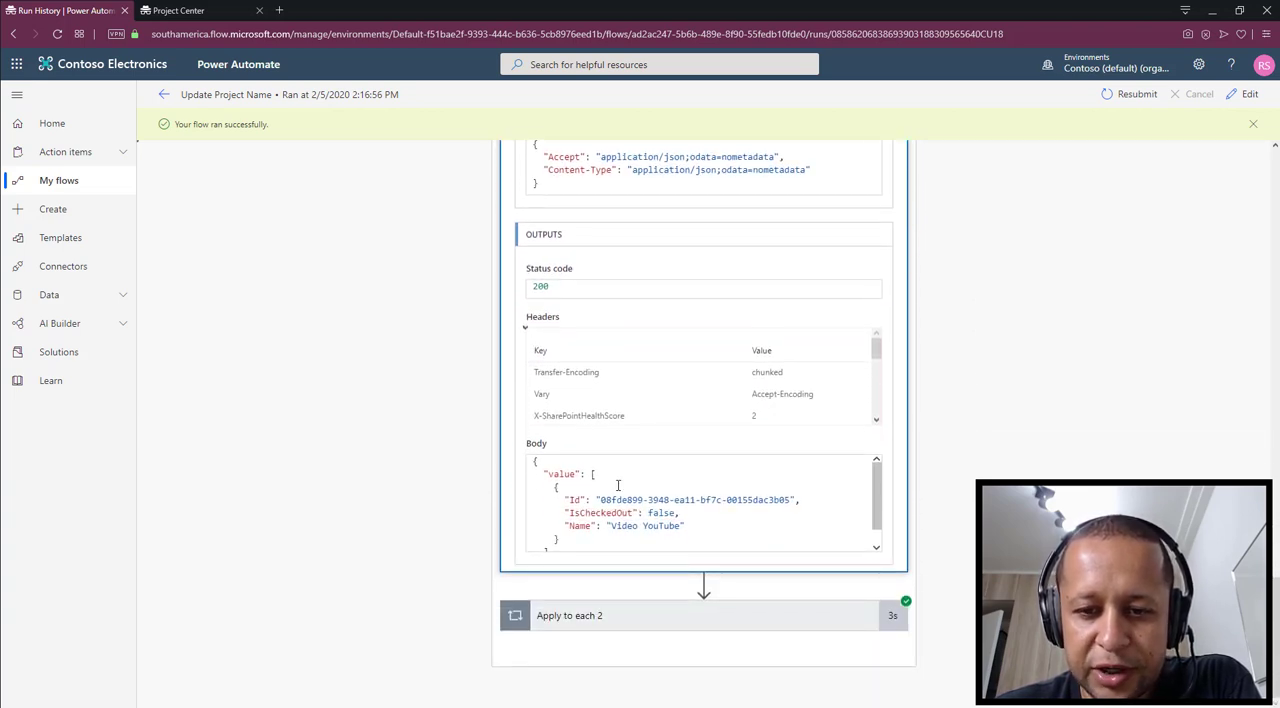
left_click_drag(600, 500, 786, 500)
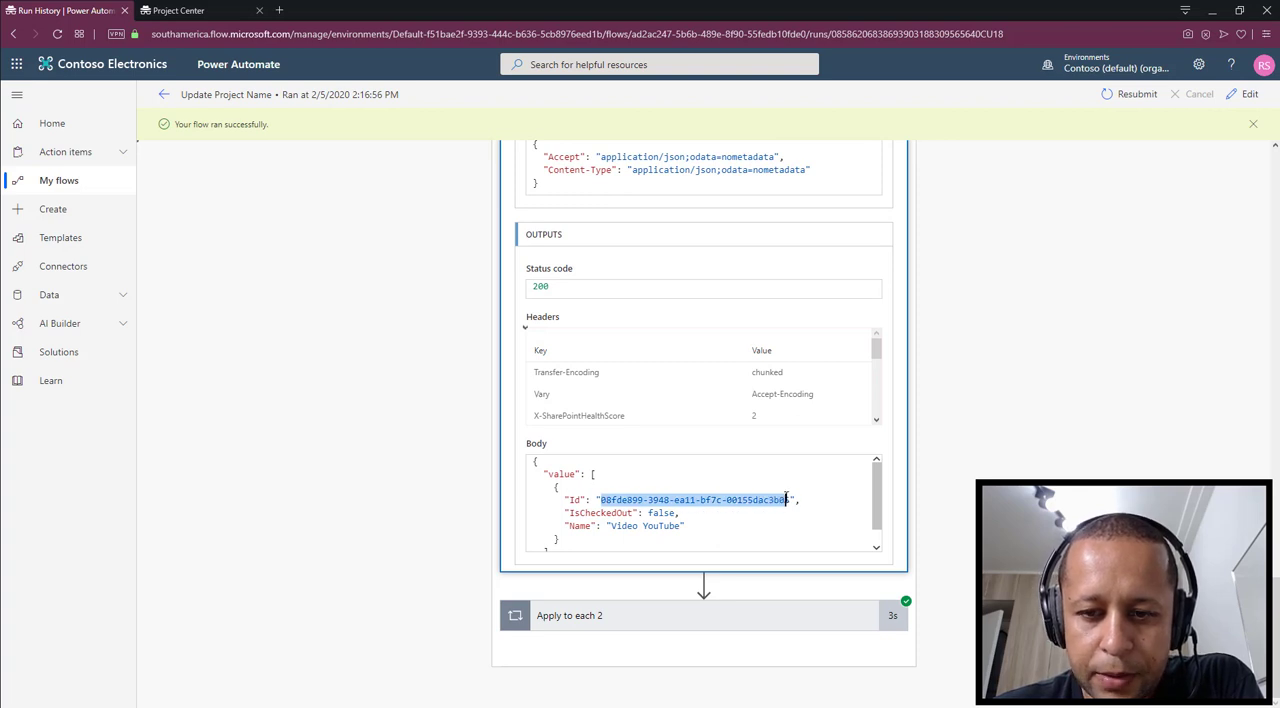
left_click(786, 499)
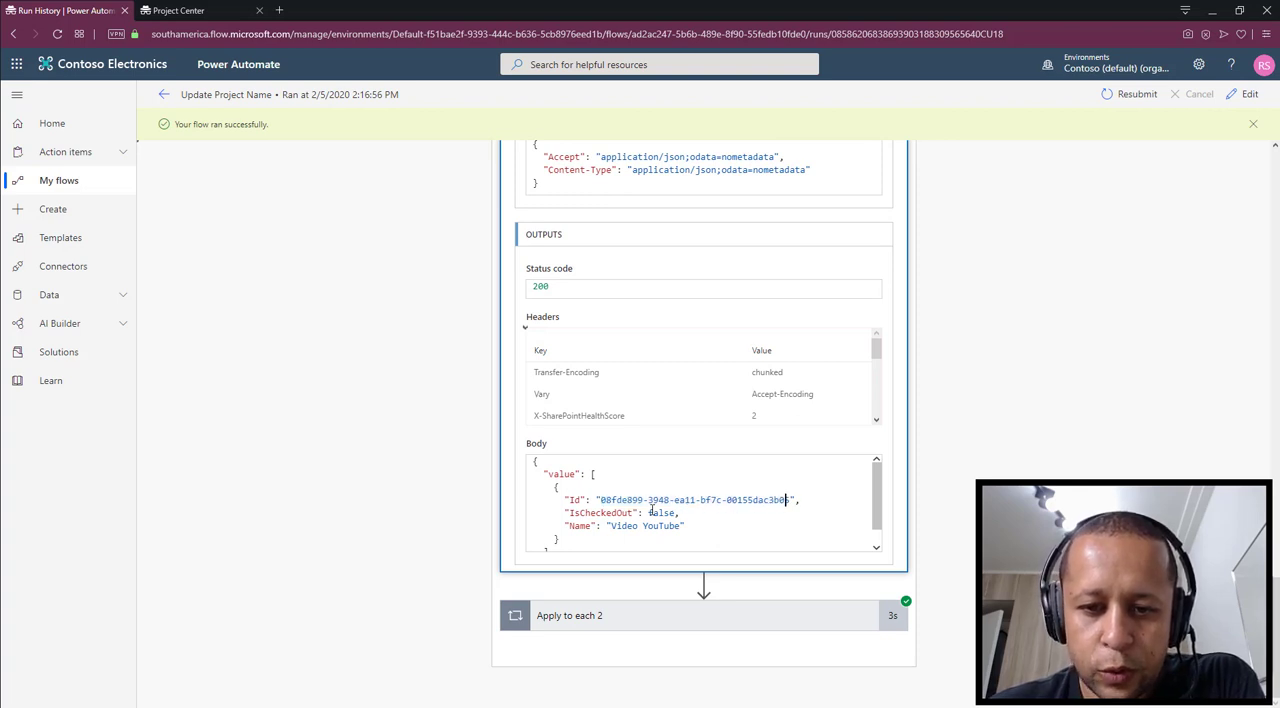
left_click_drag(648, 512, 673, 512)
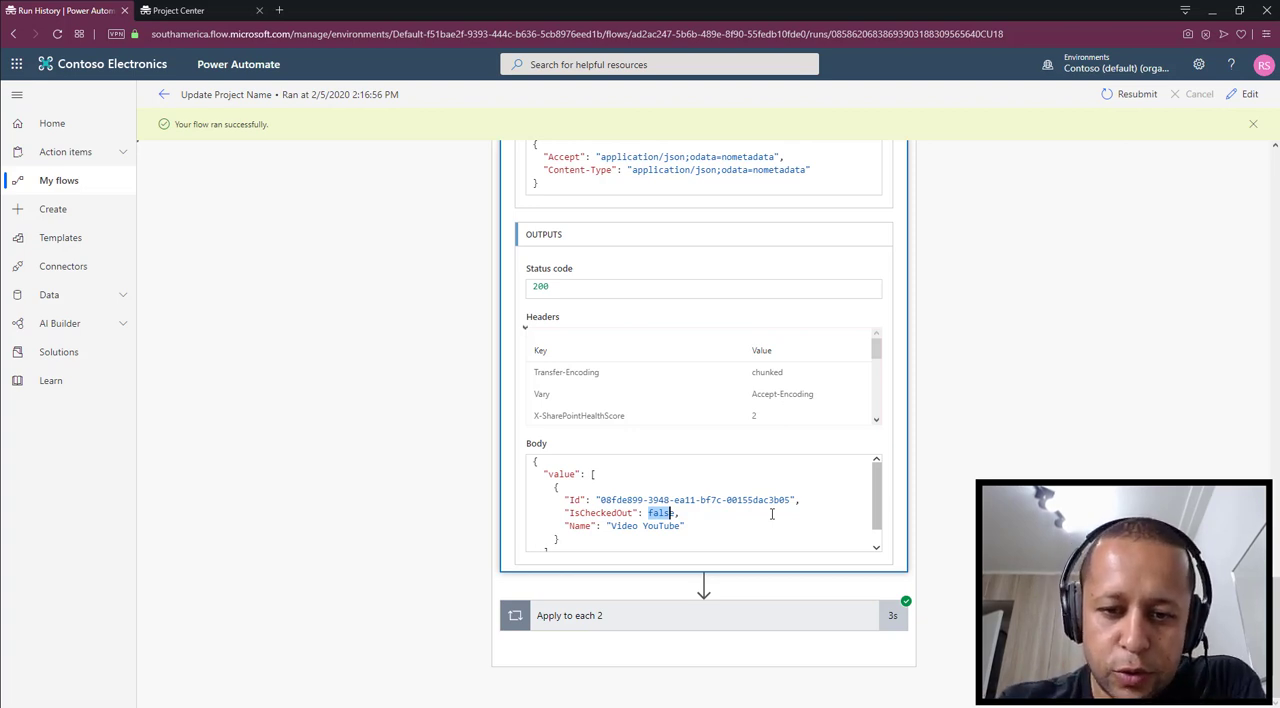
Expand Apply to each 2 and its Condition, and compare the expression result with the project's IsCheckedOut value
left_click(709, 614)
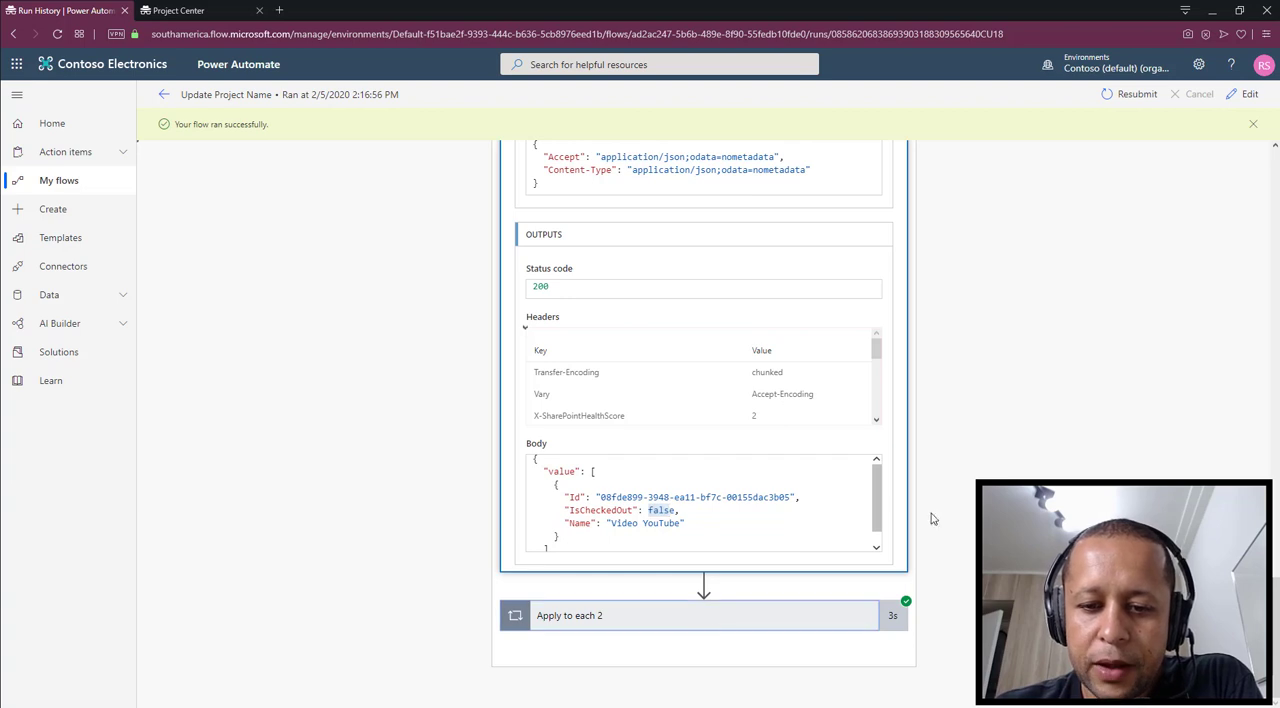
scroll(1043, 452, "down", 1)
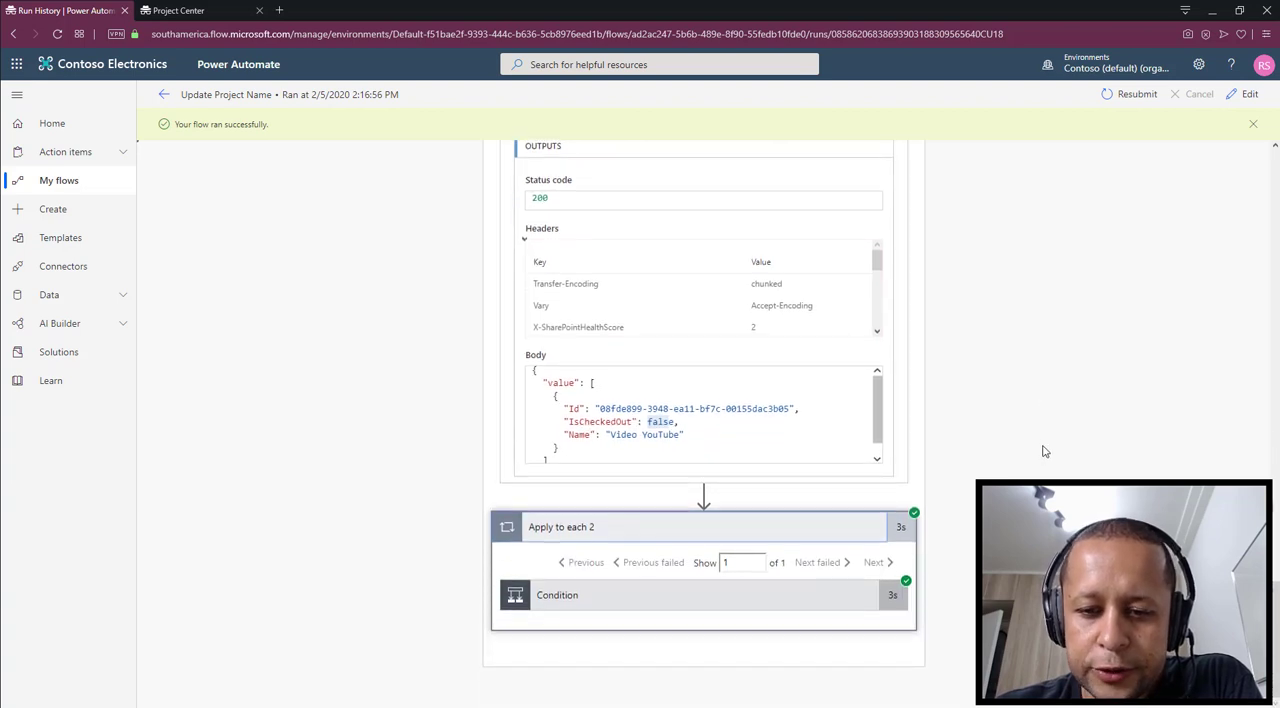
left_click(692, 600)
scroll(1090, 443, "down", 4)
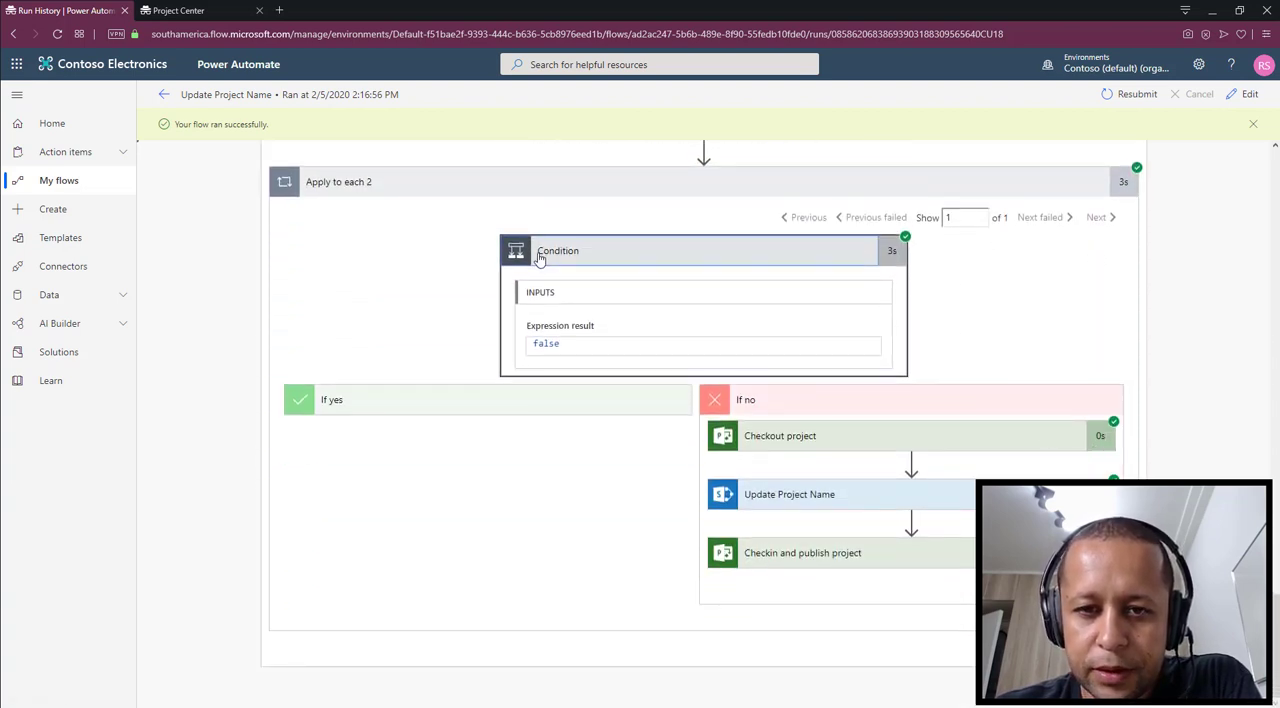
scroll(658, 226, "up", 2)
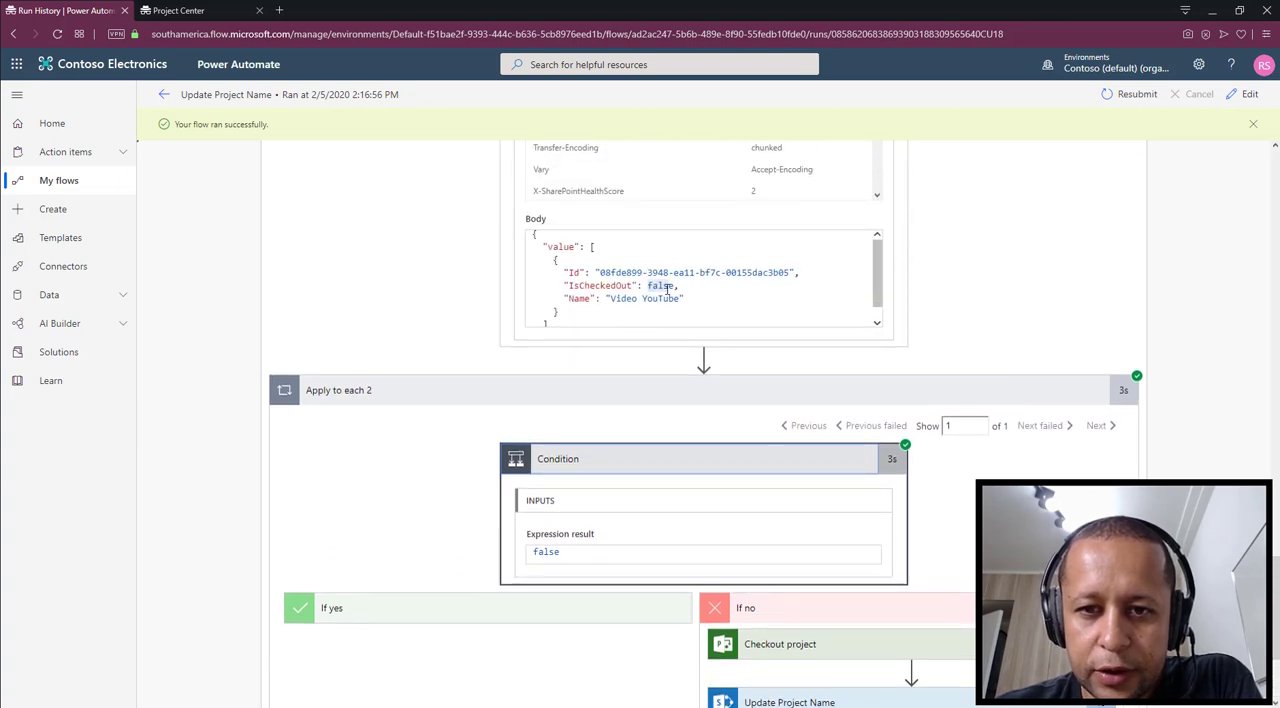
Expand Checkout project in the If no branch of the flow run and examine its Project Id input and output body
scroll(627, 290, "down", 2)
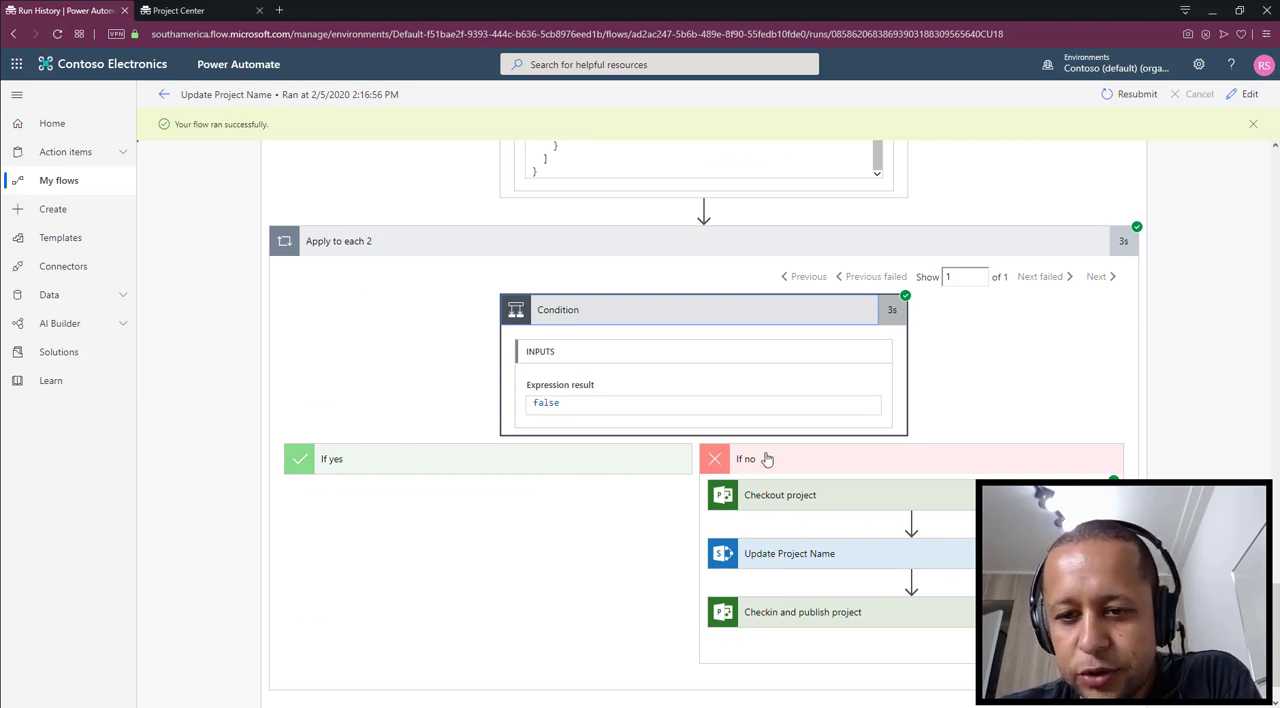
scroll(766, 457, "down", 1)
left_click(824, 440)
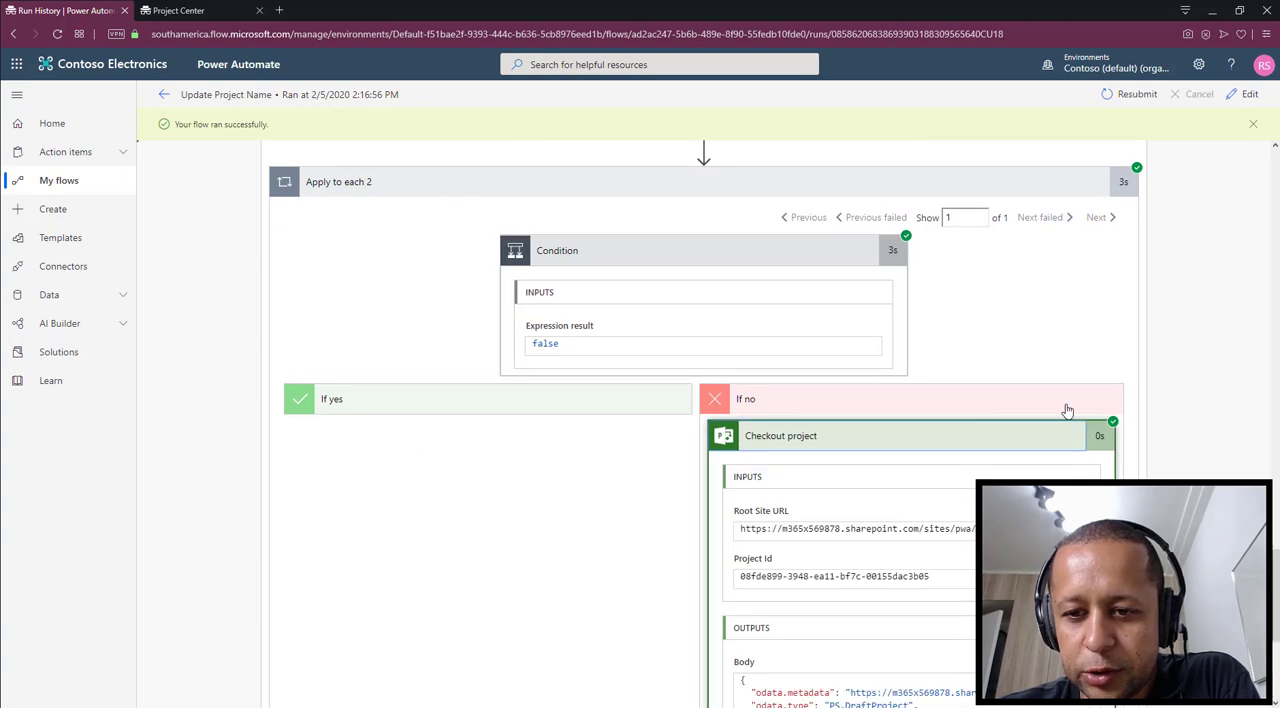
scroll(1266, 388, "down", 4)
scroll(1059, 467, "down", 2)
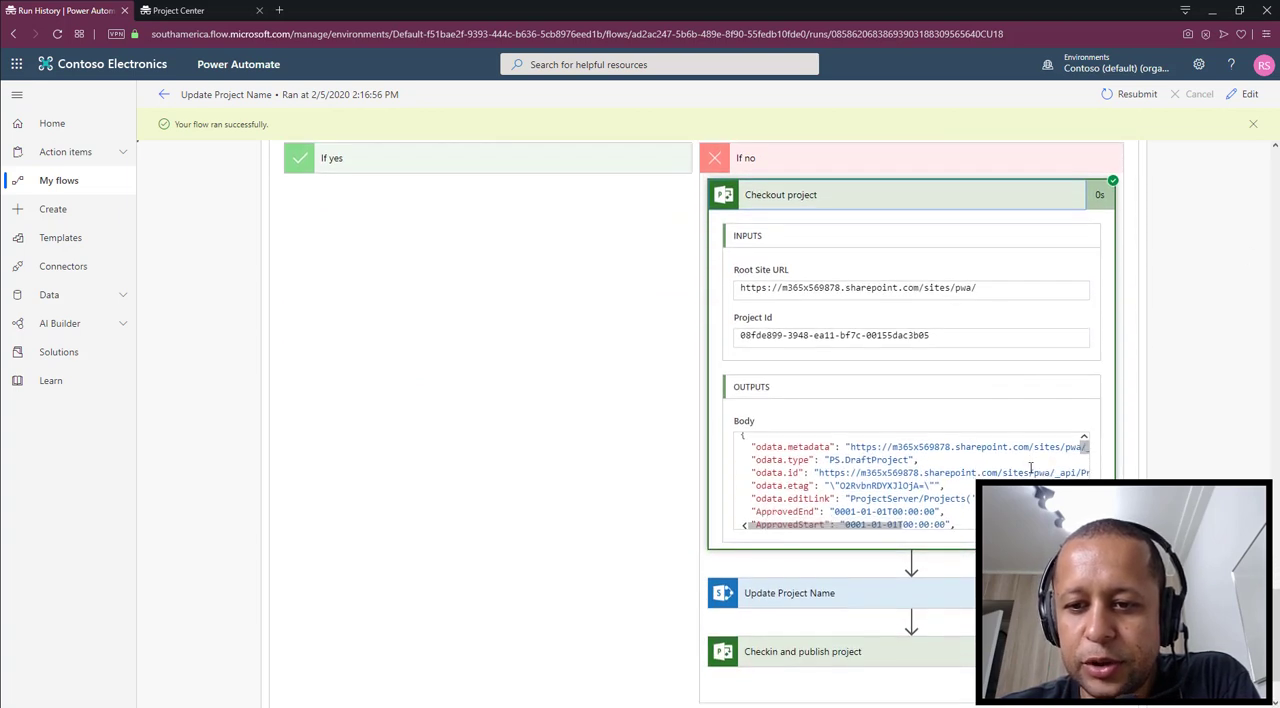
scroll(1127, 457, "down", 2)
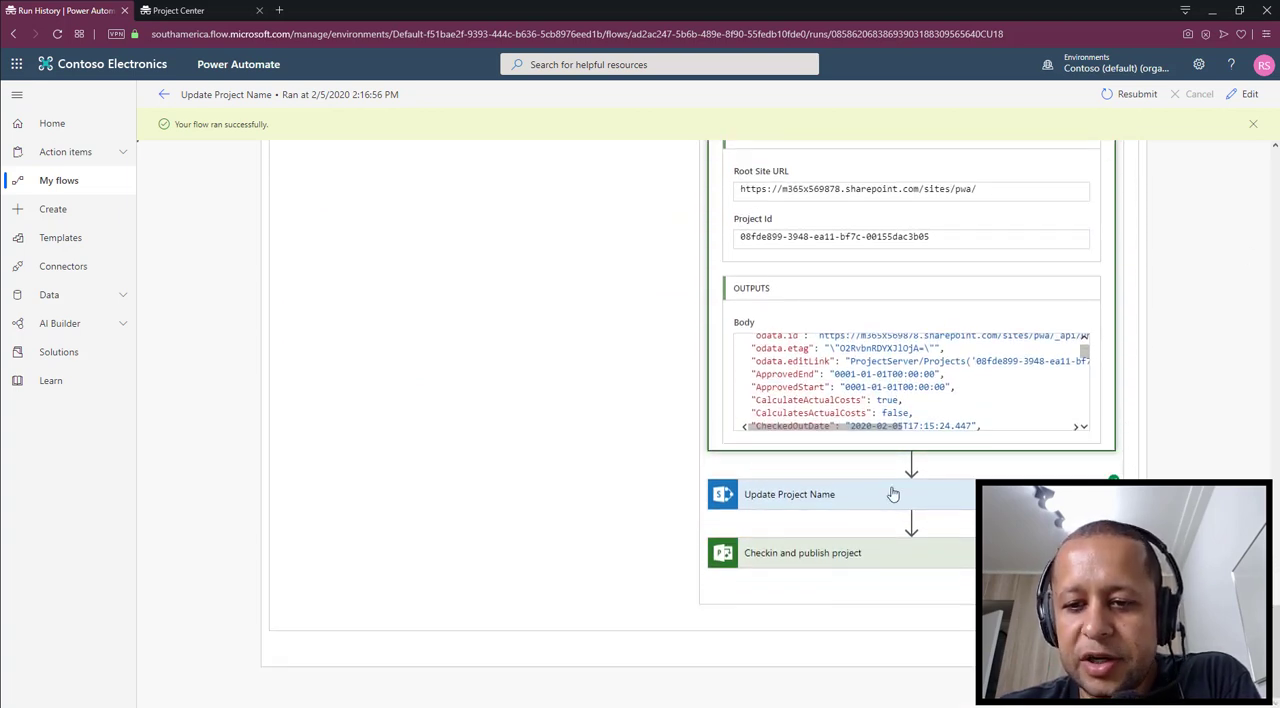
Expand Update Project Name in the flow run and check the PATCH request and each part of the Name value in its body
left_click(891, 494)
scroll(1185, 447, "down", 5)
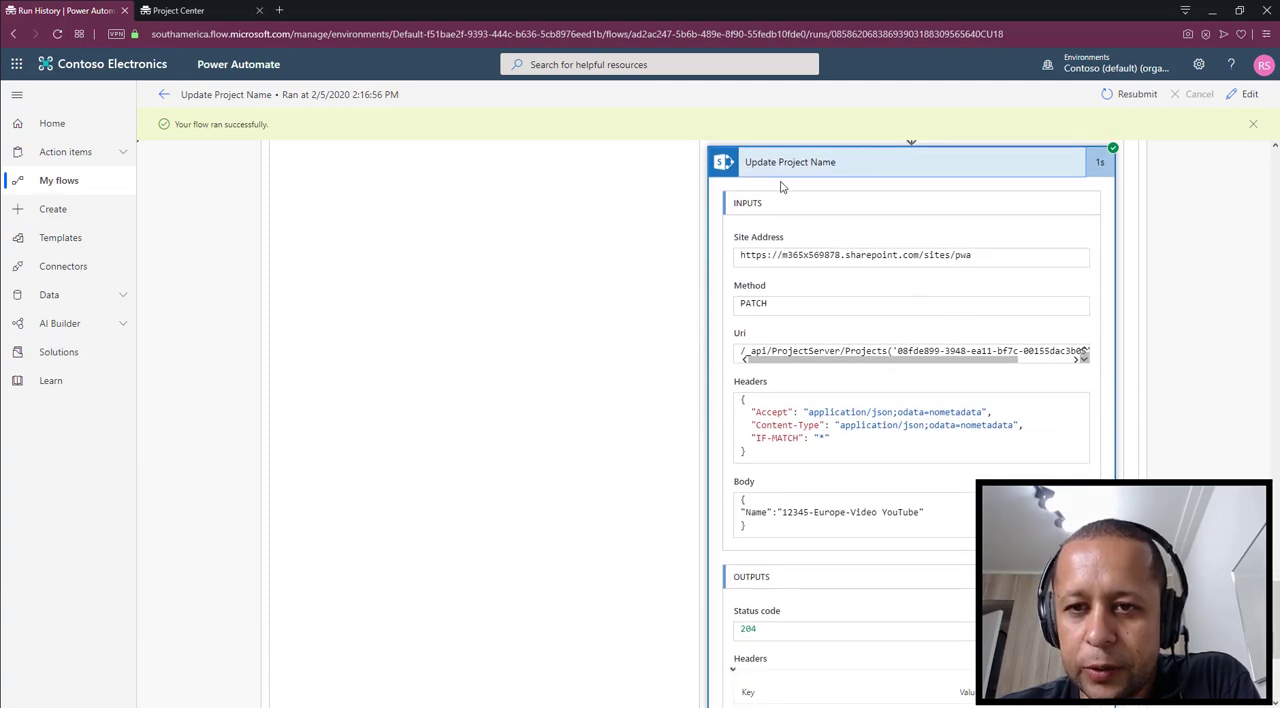
scroll(804, 232, "down", 2)
scroll(806, 241, "down", 1)
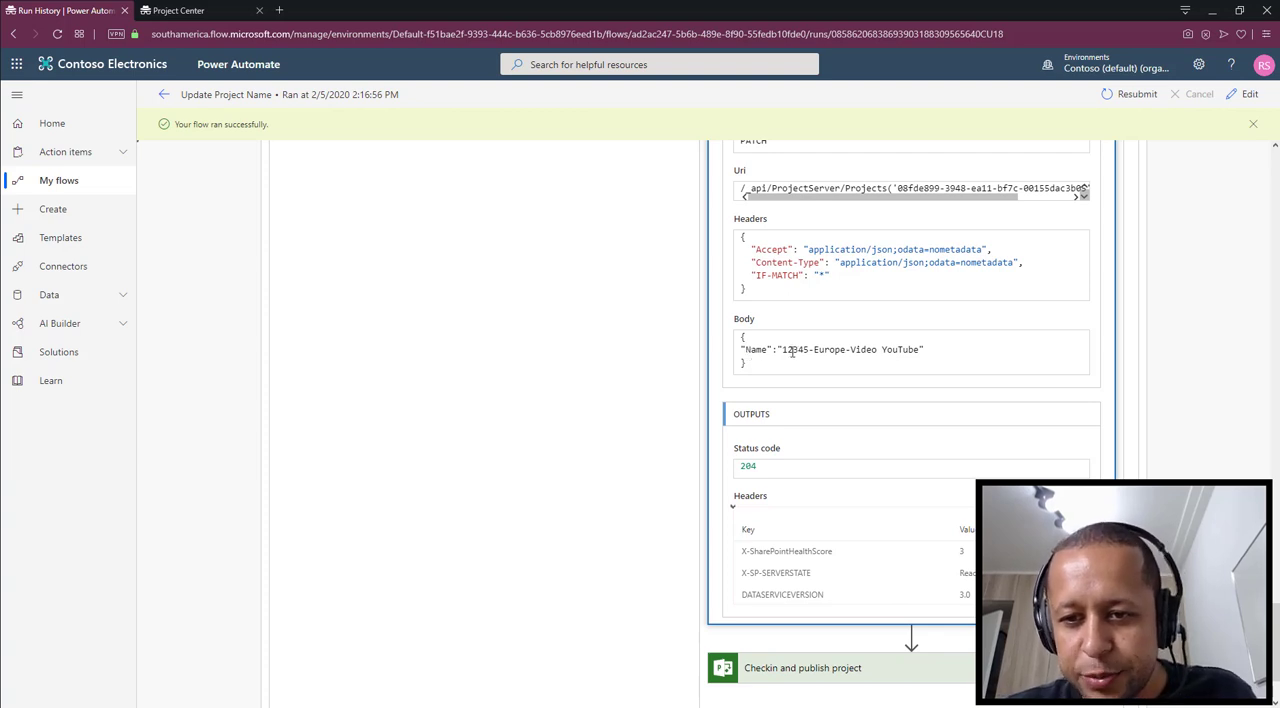
double_click(787, 350)
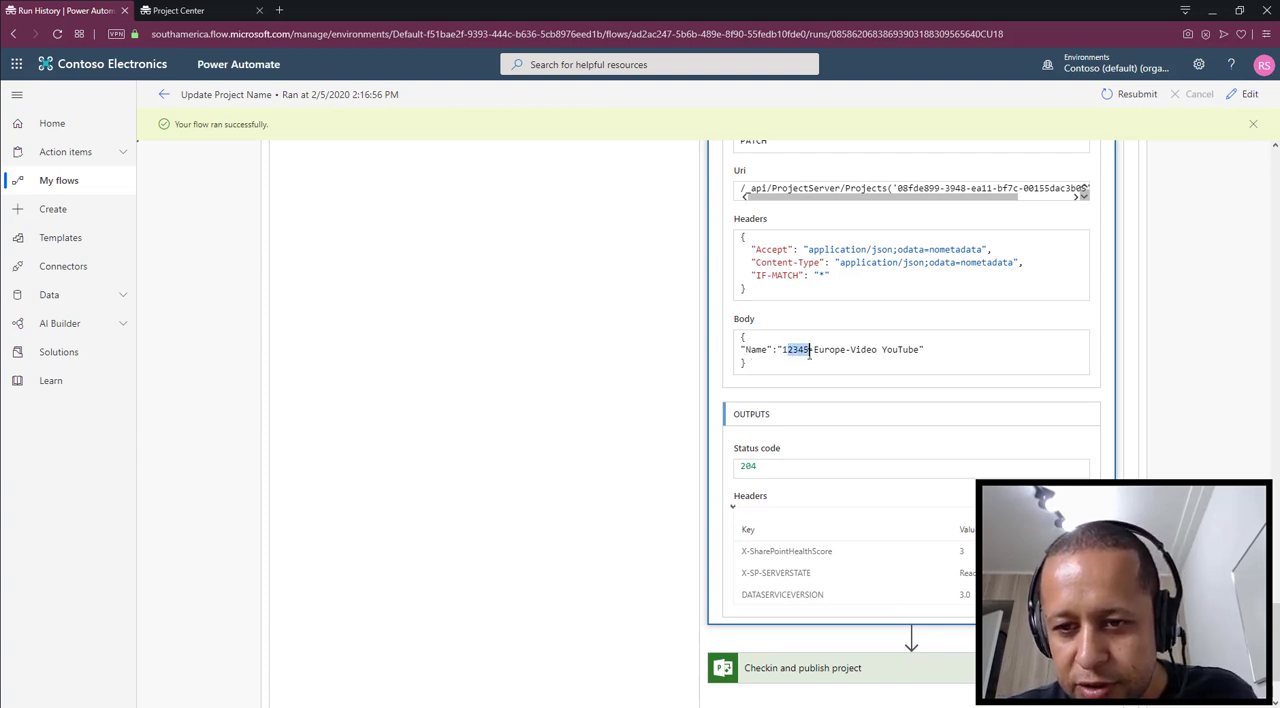
left_click(826, 351)
left_click_drag(865, 352, 905, 358)
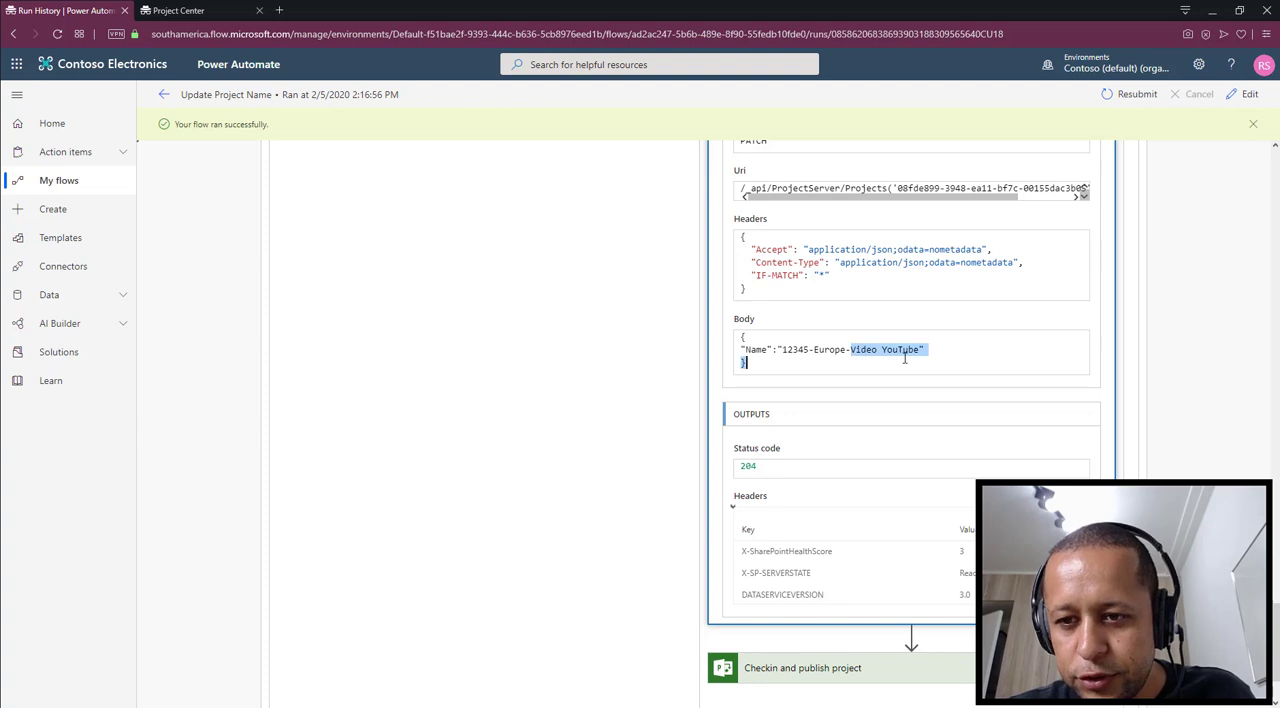
Expand Checkin and publish project in the flow run and examine its inputs and output body
scroll(1163, 271, "down", 2)
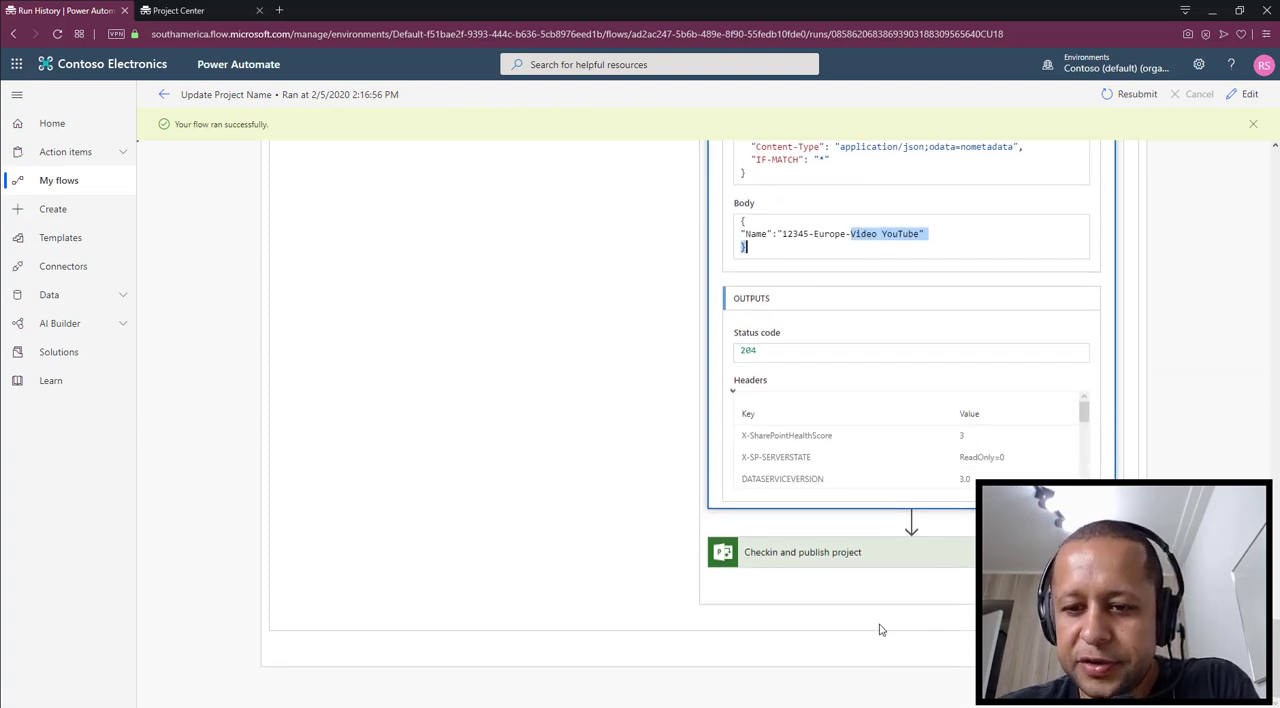
left_click(953, 563)
scroll(911, 420, "down", 4)
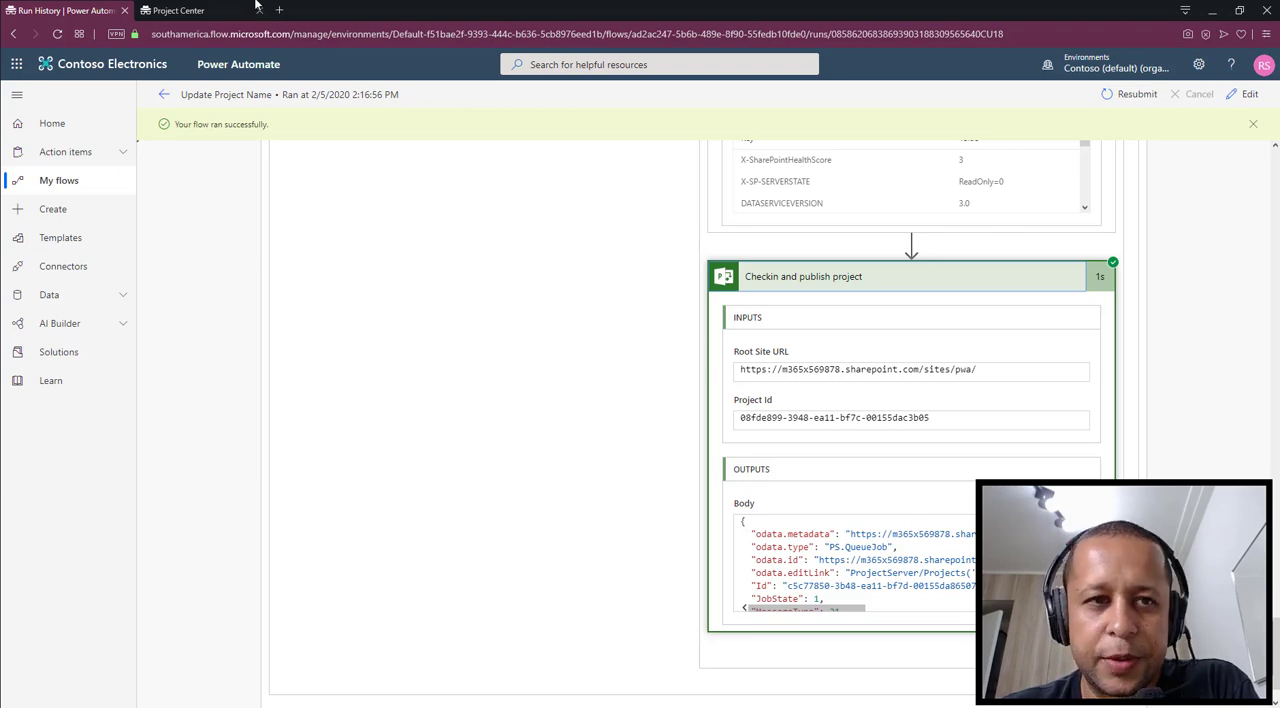
Switch to Project Center in Project Online, reload the project list and open the 12345-Europe-Video YouTube project
left_click(205, 11)
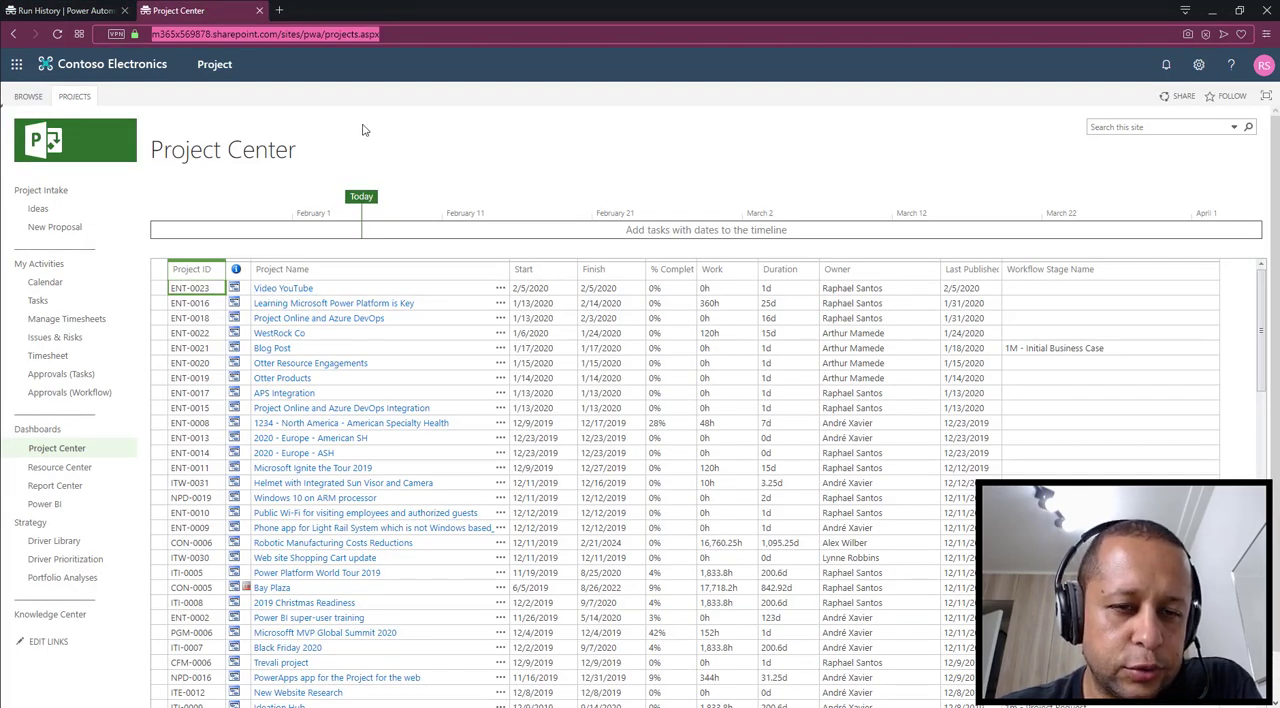
left_click(424, 29)
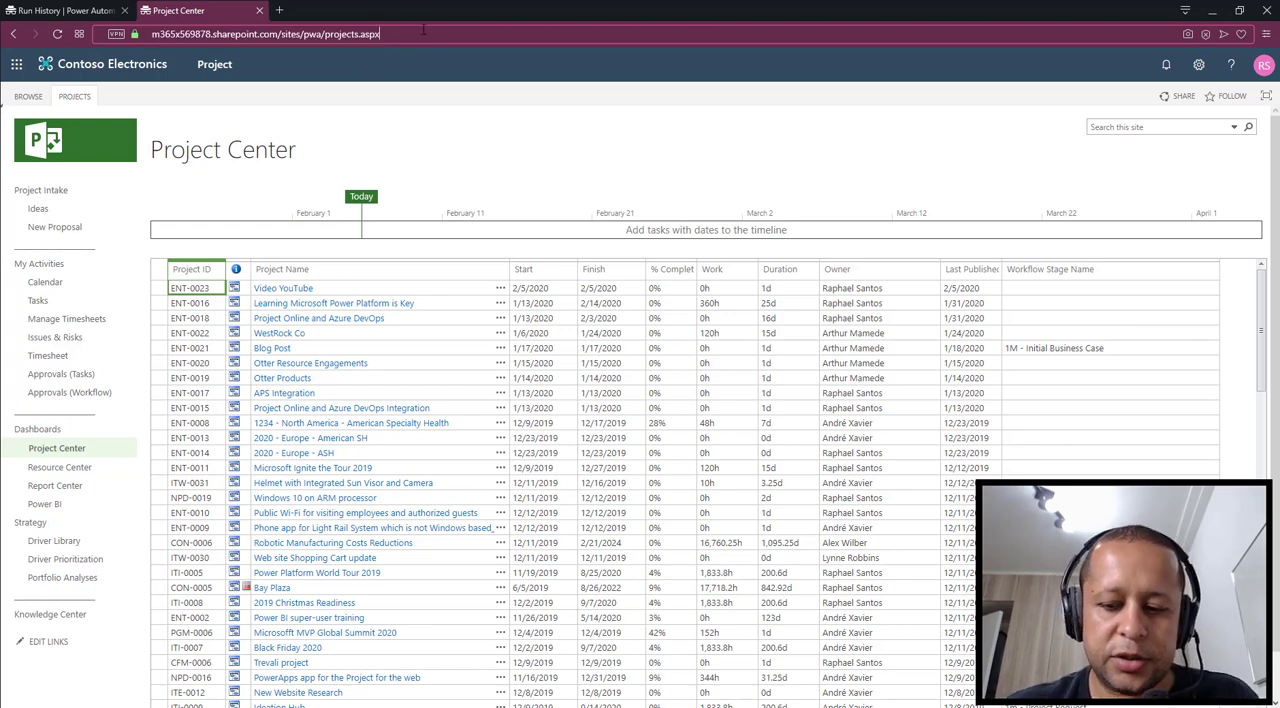
key("Return")
left_click(424, 29)
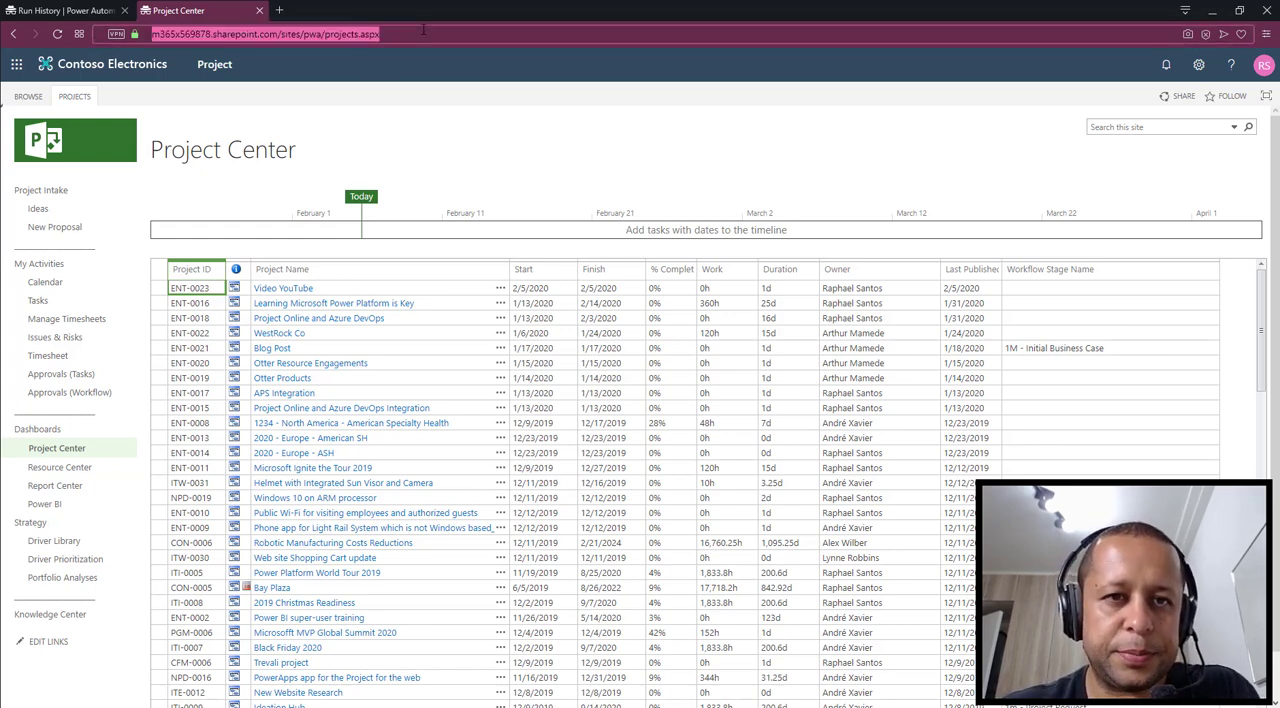
key("Return")
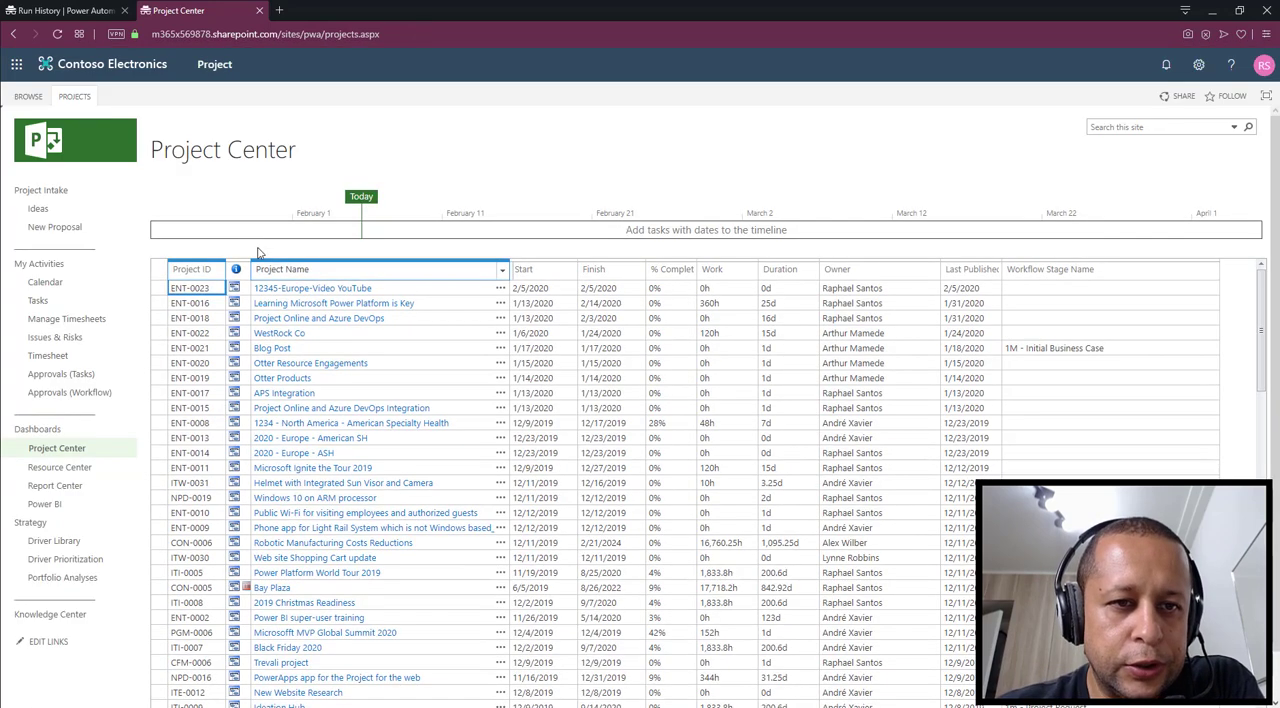
left_click(318, 290)
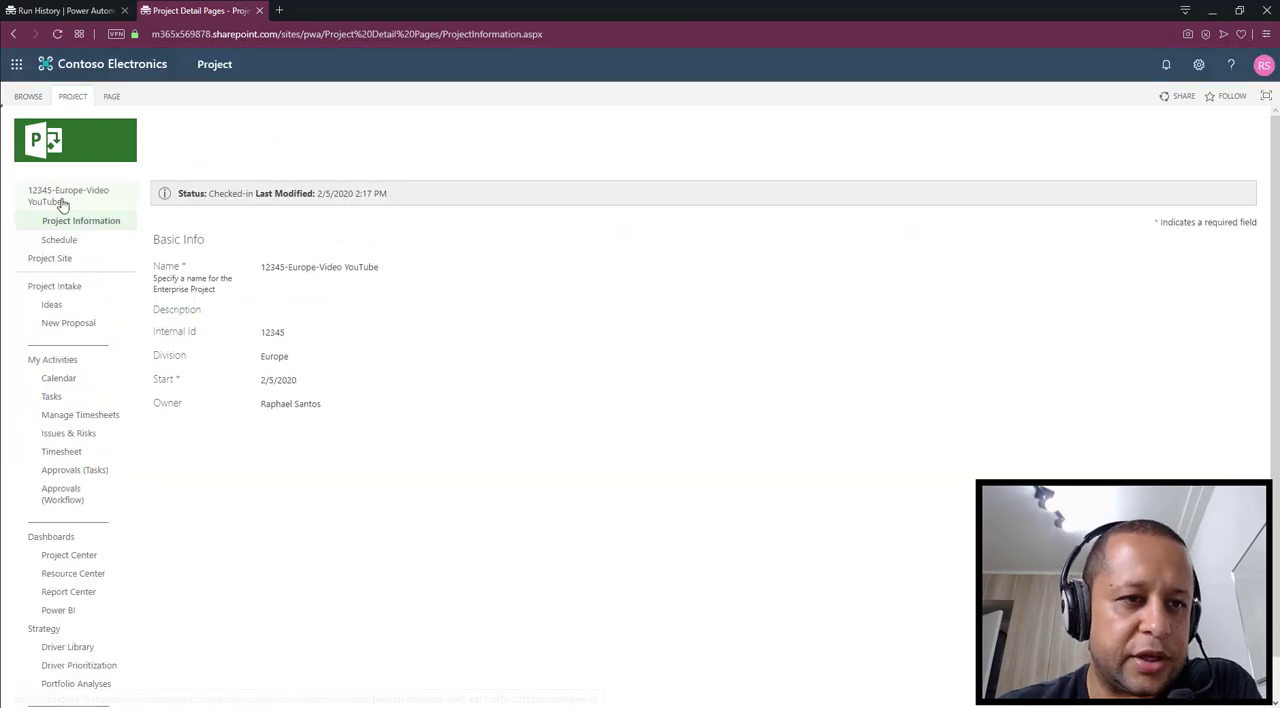